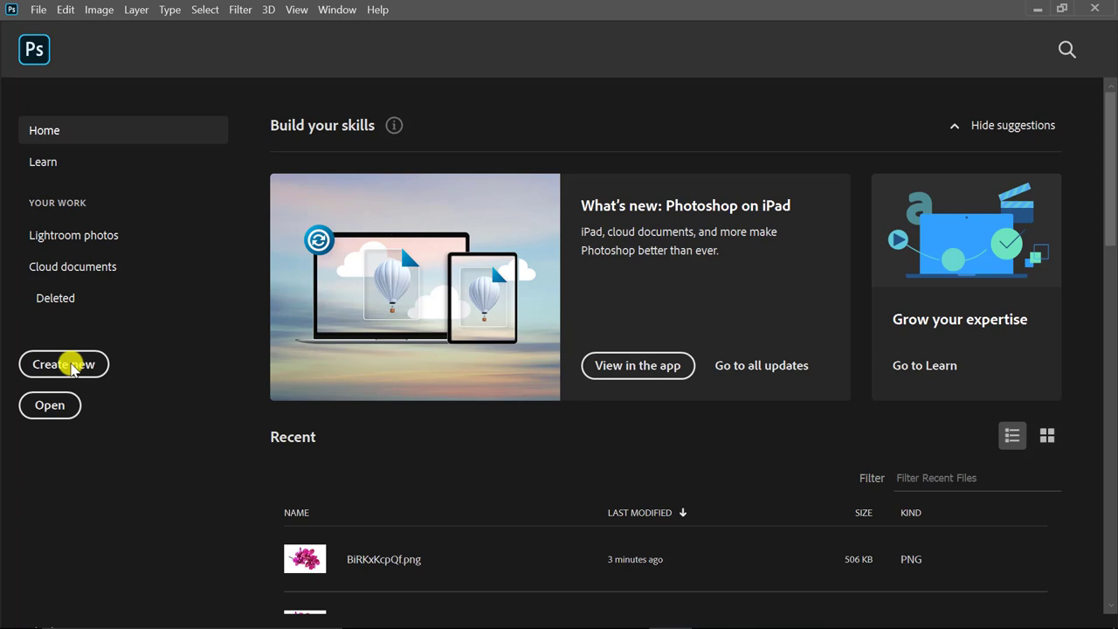
Step: Start a new document from the Home screen, bringing up the 2462 x 2430 px, 300 ppi preset
{"action": "left_click", "coordinate": [72, 366]}
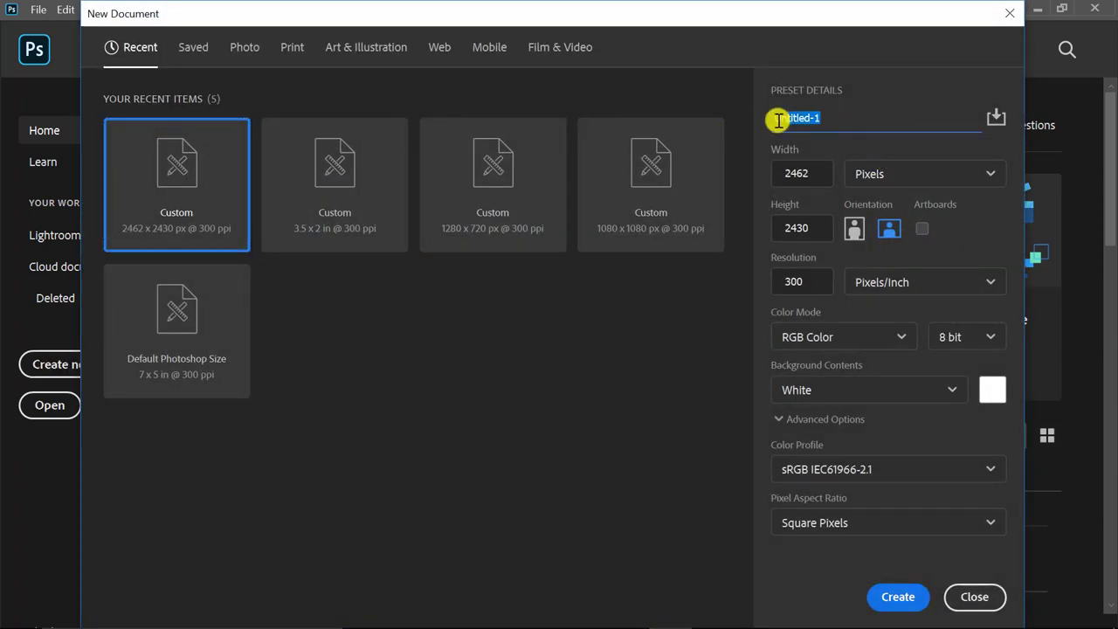
Step: Name the document 'Box Packaging Design' and create it at 2462 x 2430 px, 300 ppi
{"action": "type", "text": "Box Pa"}
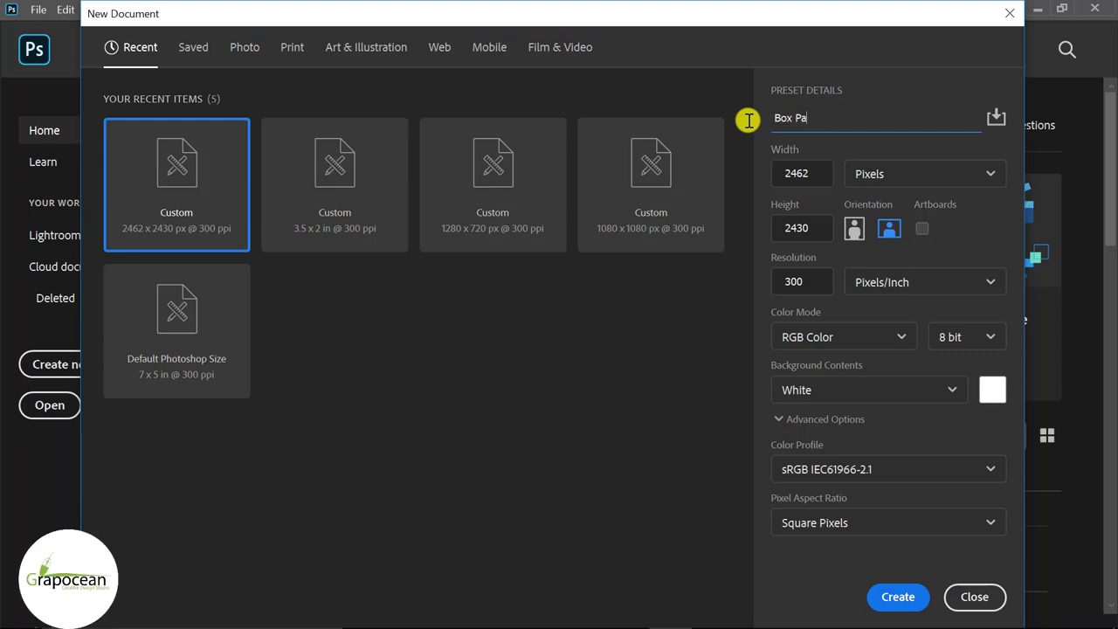
{"action": "type", "text": "ckaging De"}
{"action": "type", "text": "sign"}
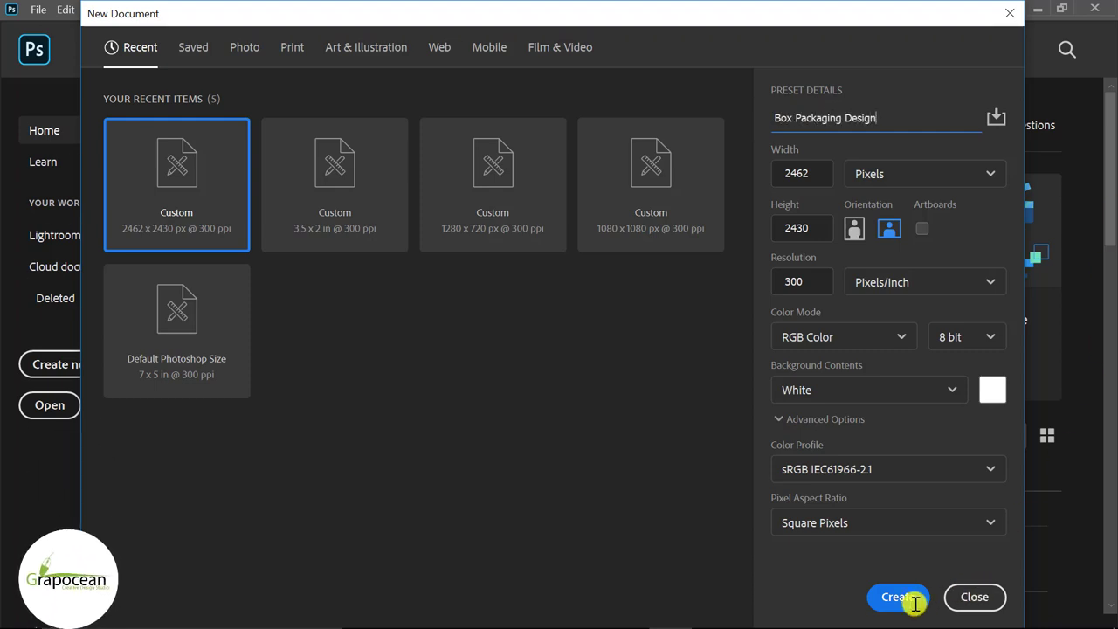
{"action": "left_click", "coordinate": [898, 598]}
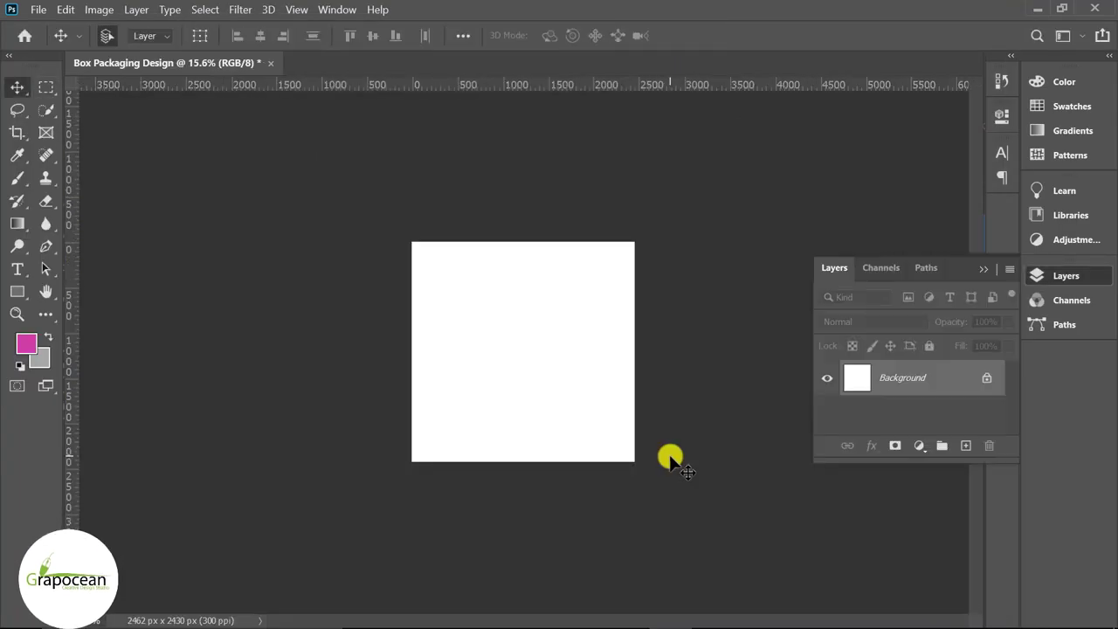
Step: Add a layer and pen-draw a closed shape with a curved left edge along the canvas's right side
{"action": "left_click", "coordinate": [968, 447]}
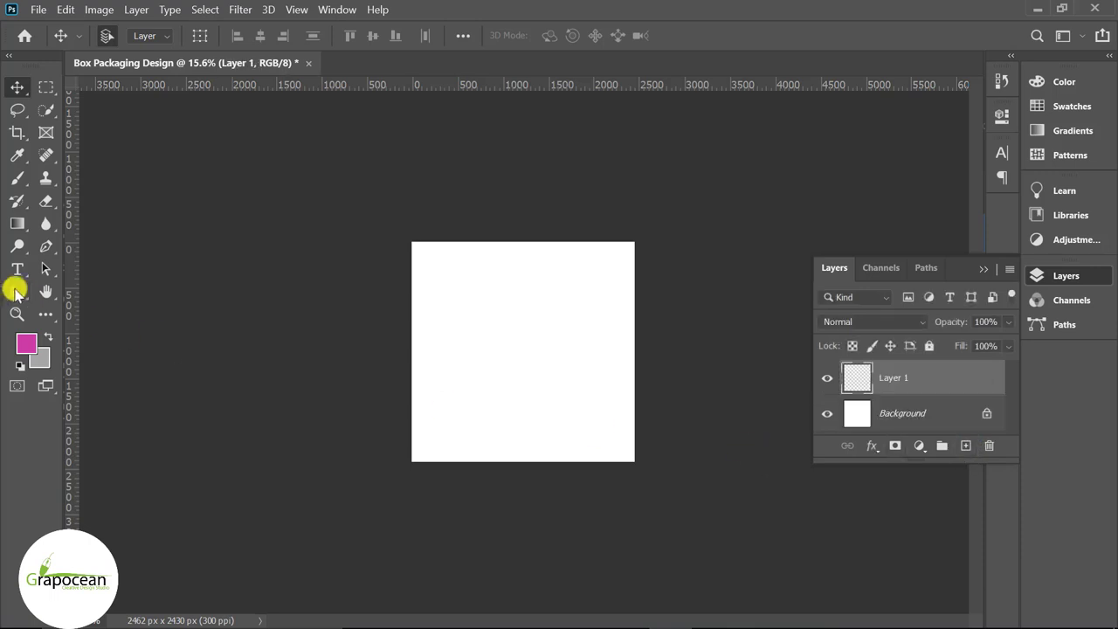
{"action": "left_click", "coordinate": [49, 248]}
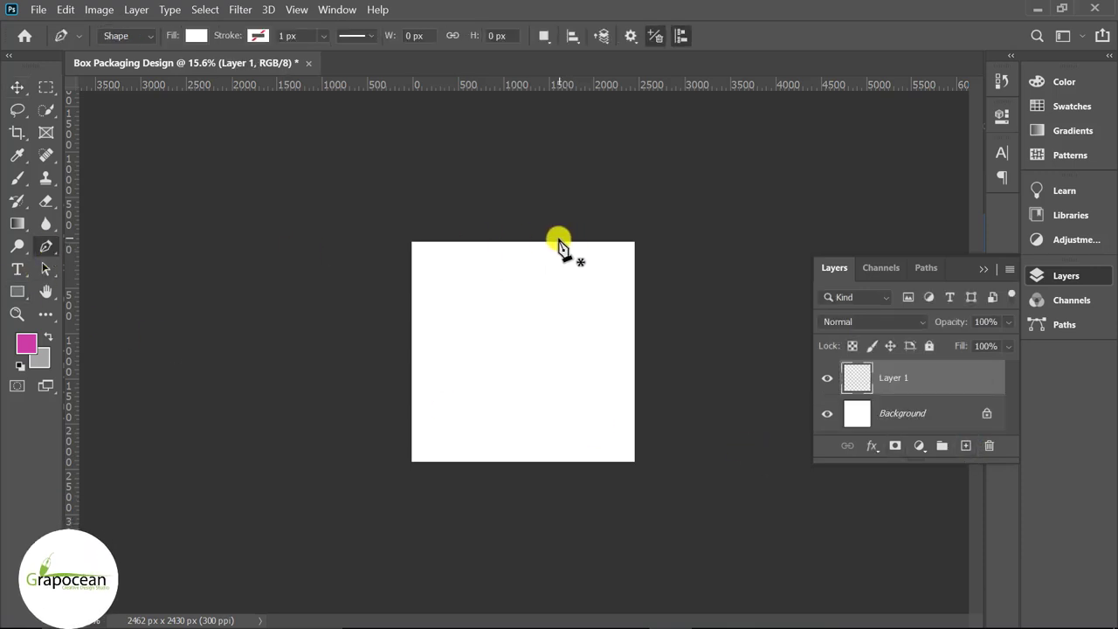
{"action": "left_click_drag", "start_coordinate": [580, 460], "coordinate": [505, 566]}
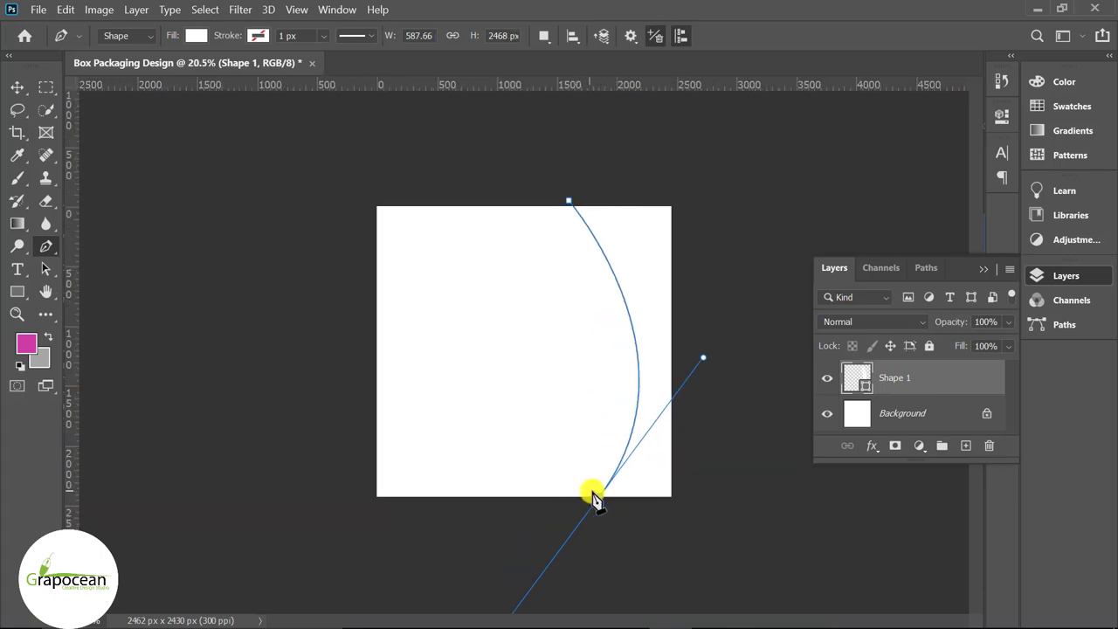
{"action": "scroll", "coordinate": [598, 515], "scroll_direction": "up", "scroll_amount": 2}
{"action": "left_click_drag", "start_coordinate": [699, 362], "coordinate": [714, 354]}
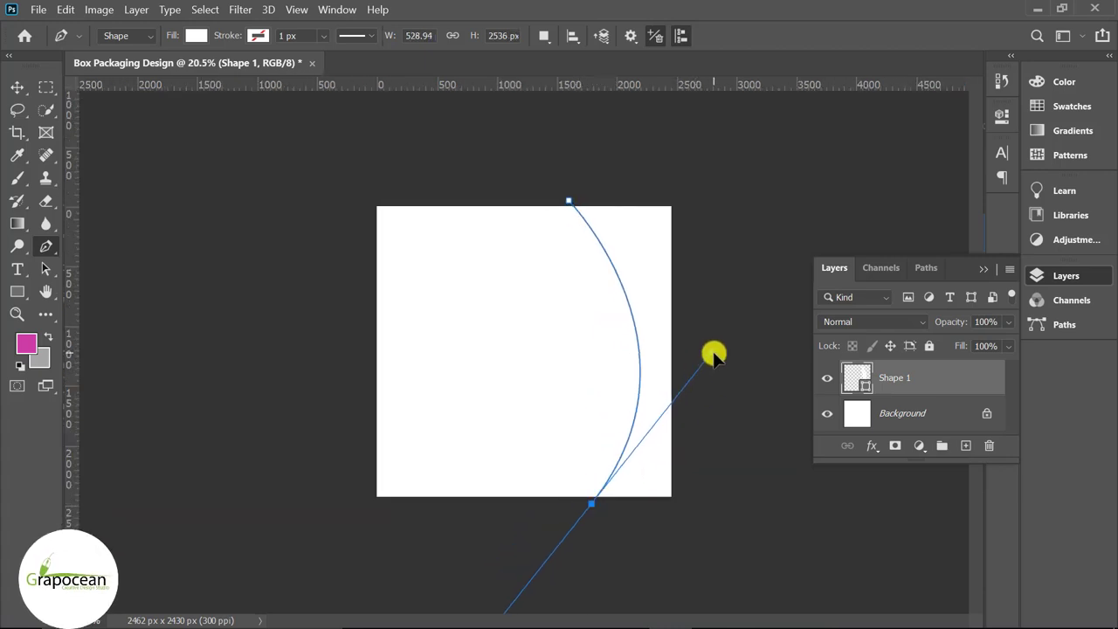
{"action": "left_click_drag", "start_coordinate": [592, 504], "coordinate": [711, 505]}
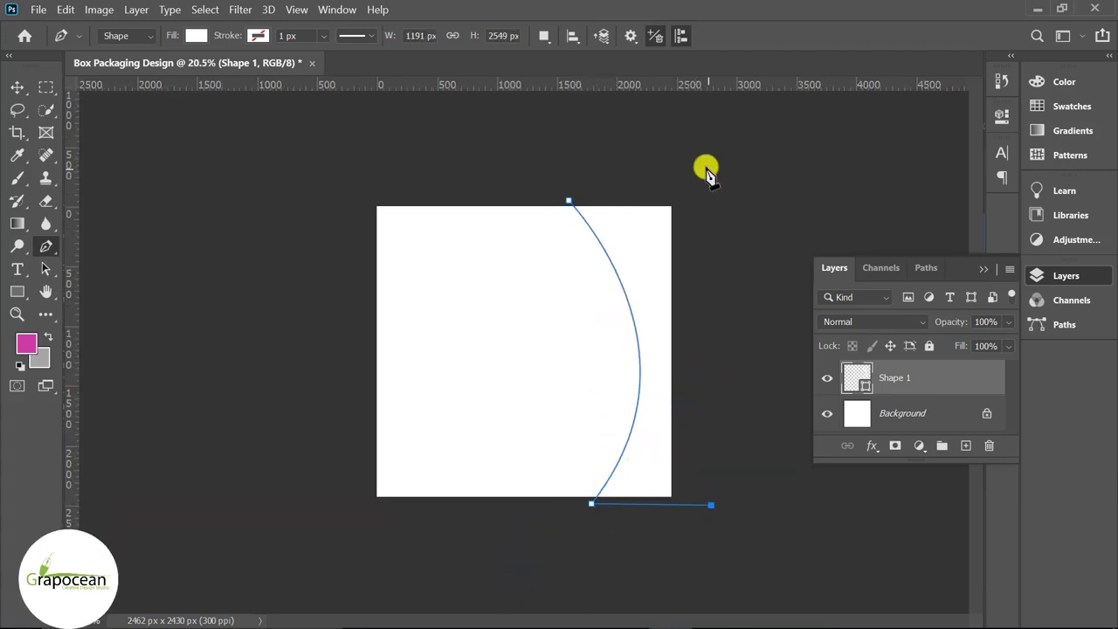
{"action": "left_click", "coordinate": [569, 201]}
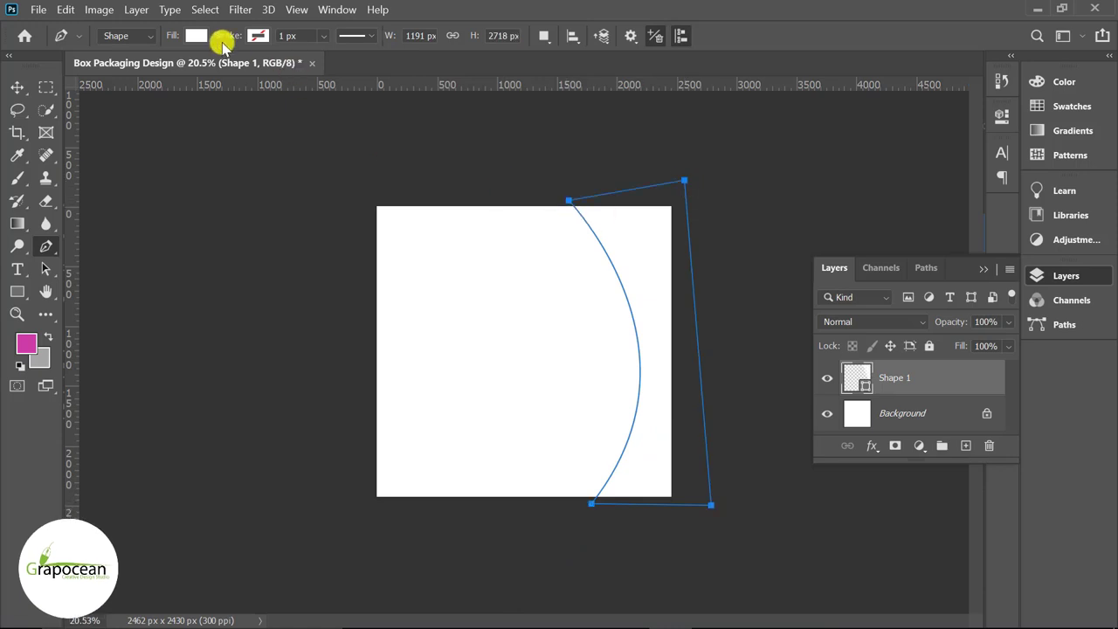
Step: Fill the curved right-side shape with blue #0059fd
{"action": "left_click", "coordinate": [198, 36]}
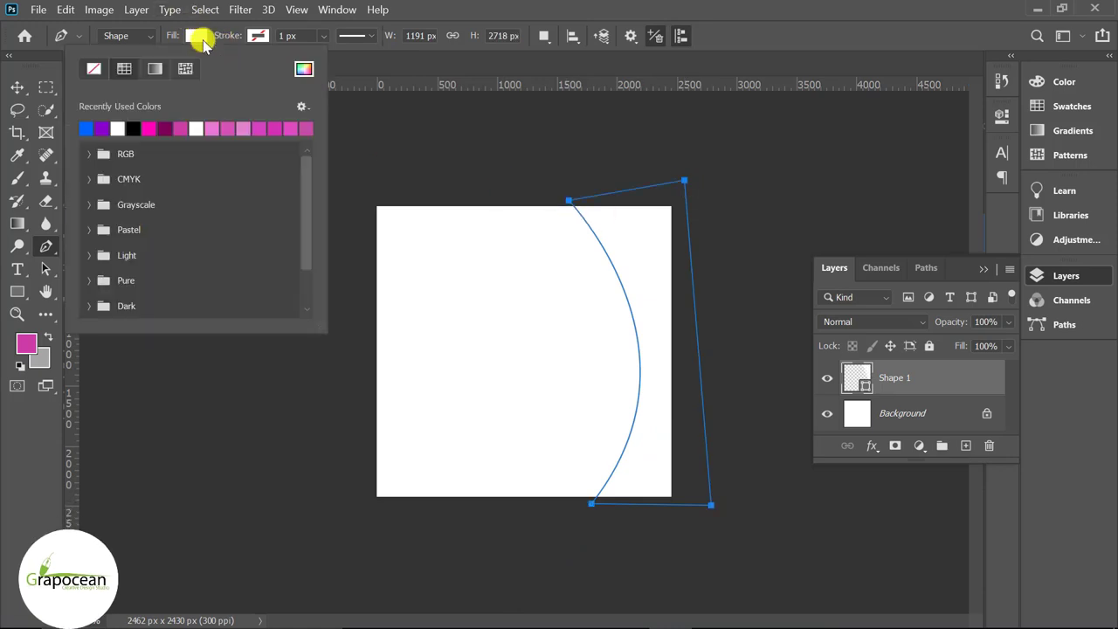
{"action": "left_click", "coordinate": [304, 72]}
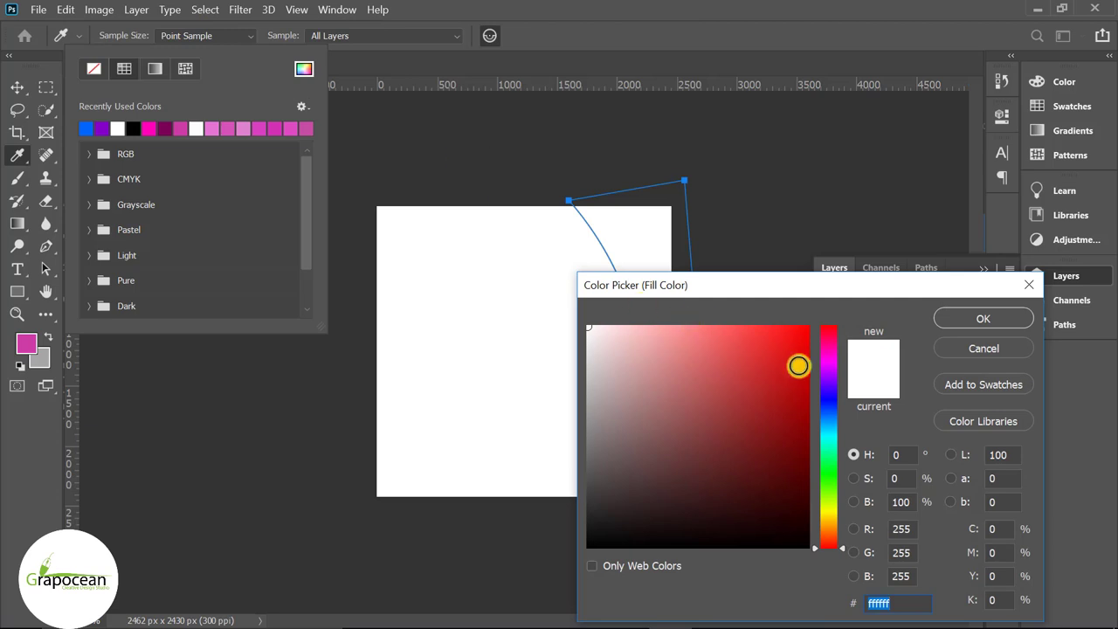
{"action": "left_click_drag", "start_coordinate": [831, 426], "coordinate": [831, 412]}
{"action": "type", "text": "0059fd"}
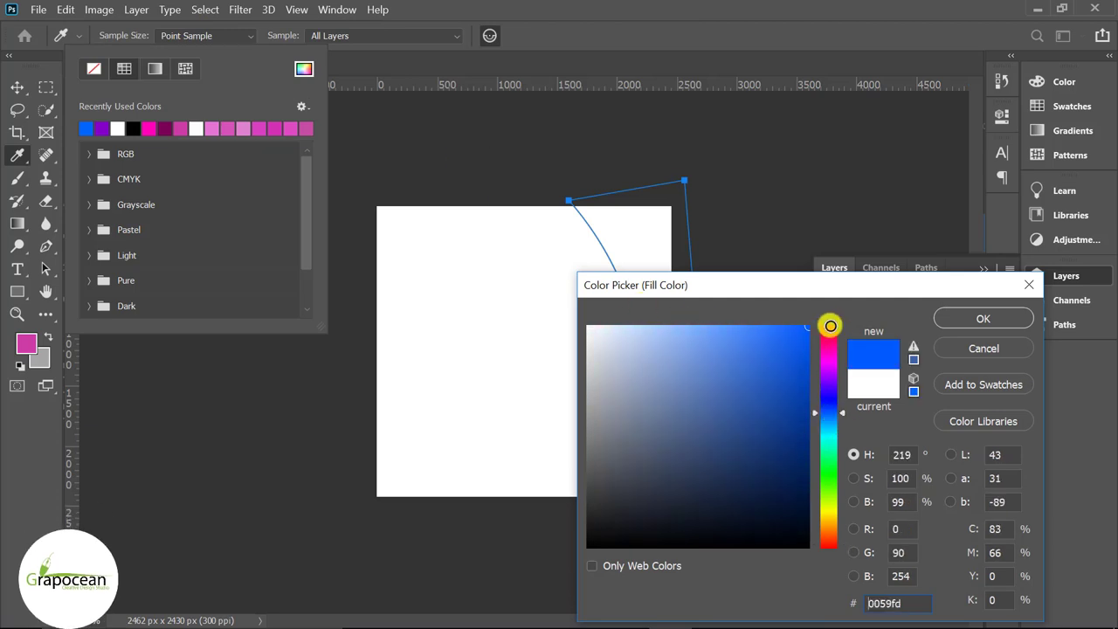
{"action": "left_click_drag", "start_coordinate": [837, 297], "coordinate": [779, 320]}
{"action": "left_click", "coordinate": [932, 355]}
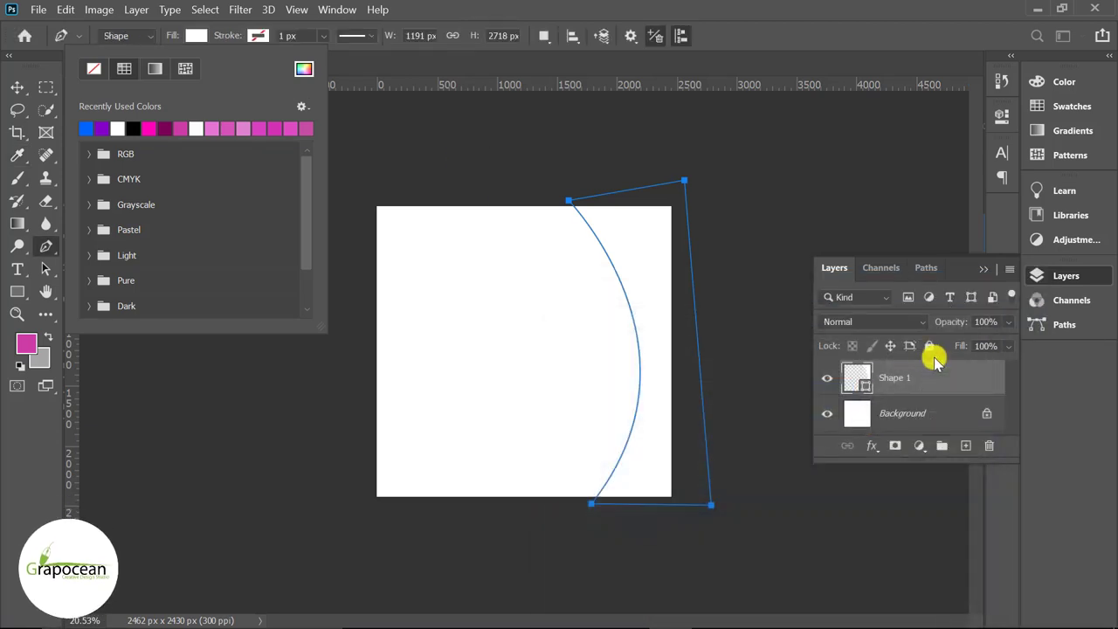
{"action": "left_click", "coordinate": [16, 87]}
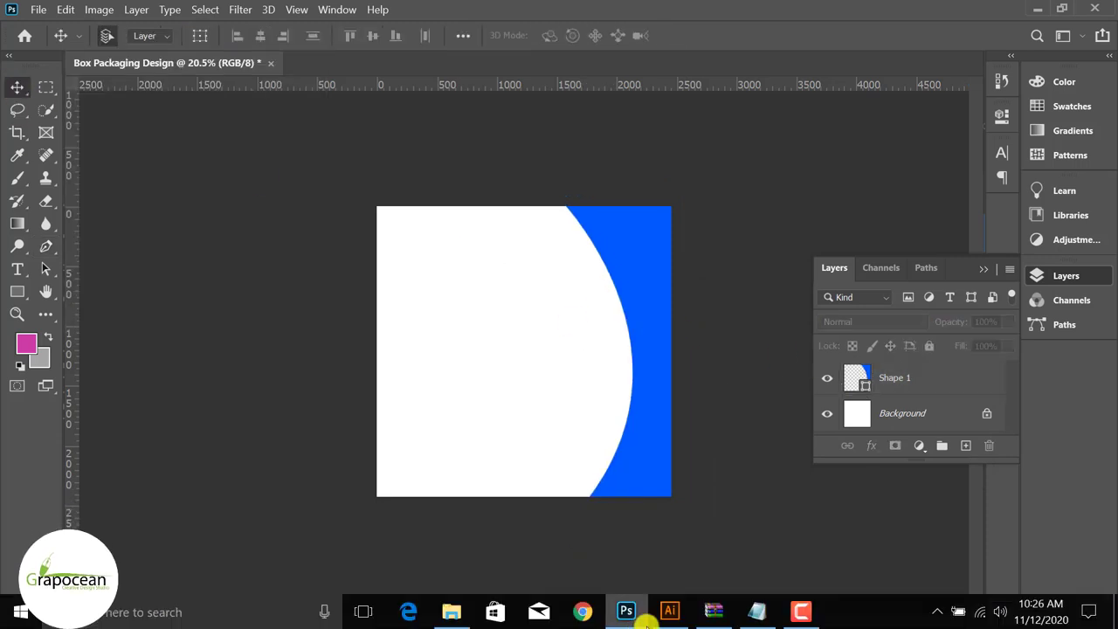
Step: In Illustrator, select the snowflake pattern column and drag it toward Photoshop
{"action": "left_click", "coordinate": [672, 612]}
{"action": "left_click", "coordinate": [492, 454]}
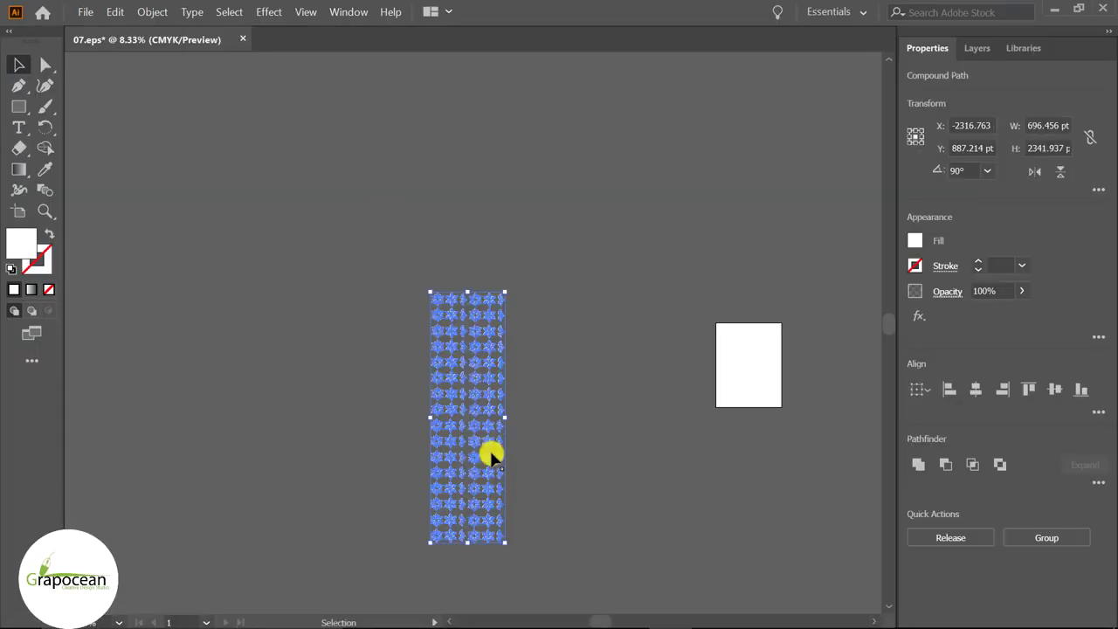
{"action": "left_click_drag", "start_coordinate": [475, 428], "coordinate": [647, 454]}
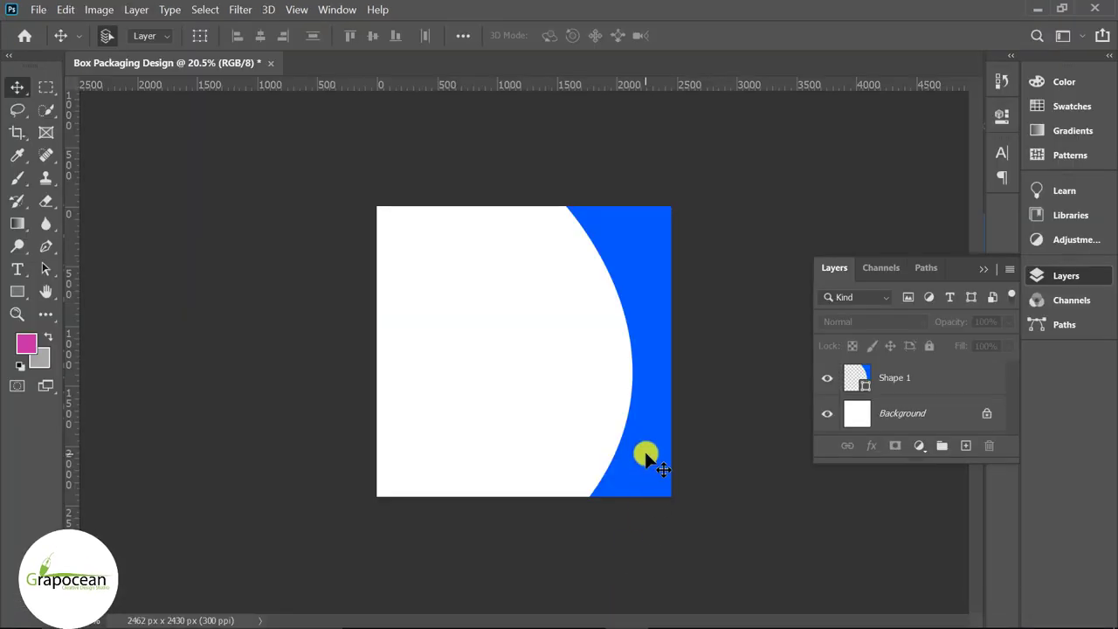
Step: Place the snowflake pattern over the blue band, scale it to cover, and set opacity to 32%
{"action": "mouse_move", "coordinate": [532, 393]}
{"action": "left_mouse_down"}
{"action": "mouse_move", "coordinate": [634, 393]}
{"action": "mouse_move", "coordinate": [621, 394]}
{"action": "left_mouse_up"}
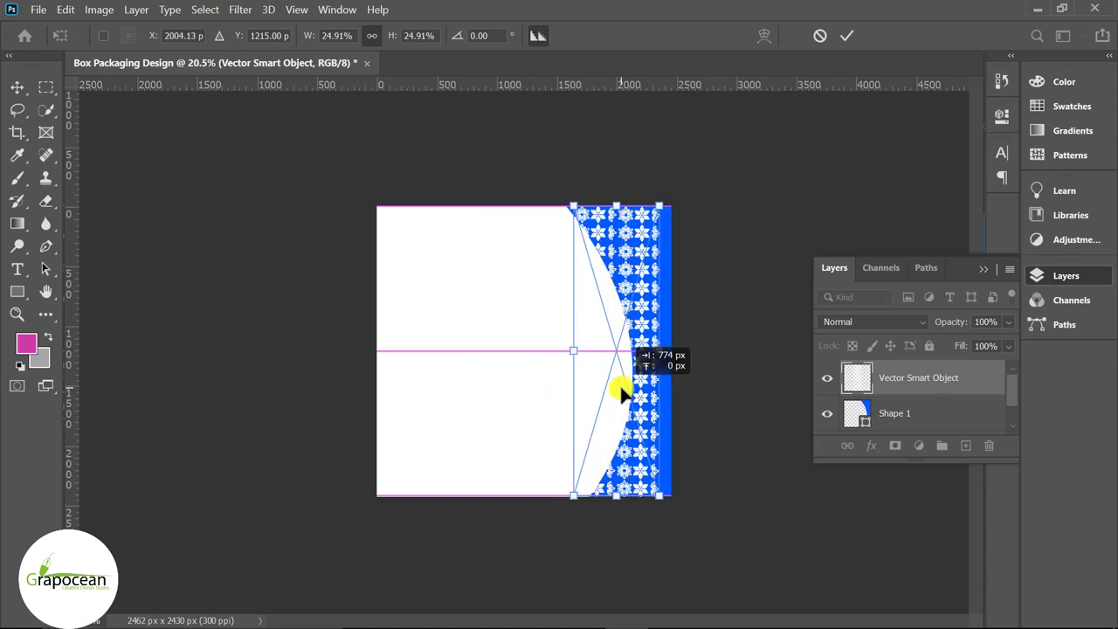
{"action": "left_click_drag", "start_coordinate": [664, 492], "coordinate": [663, 509]}
{"action": "left_click_drag", "start_coordinate": [623, 450], "coordinate": [631, 450]}
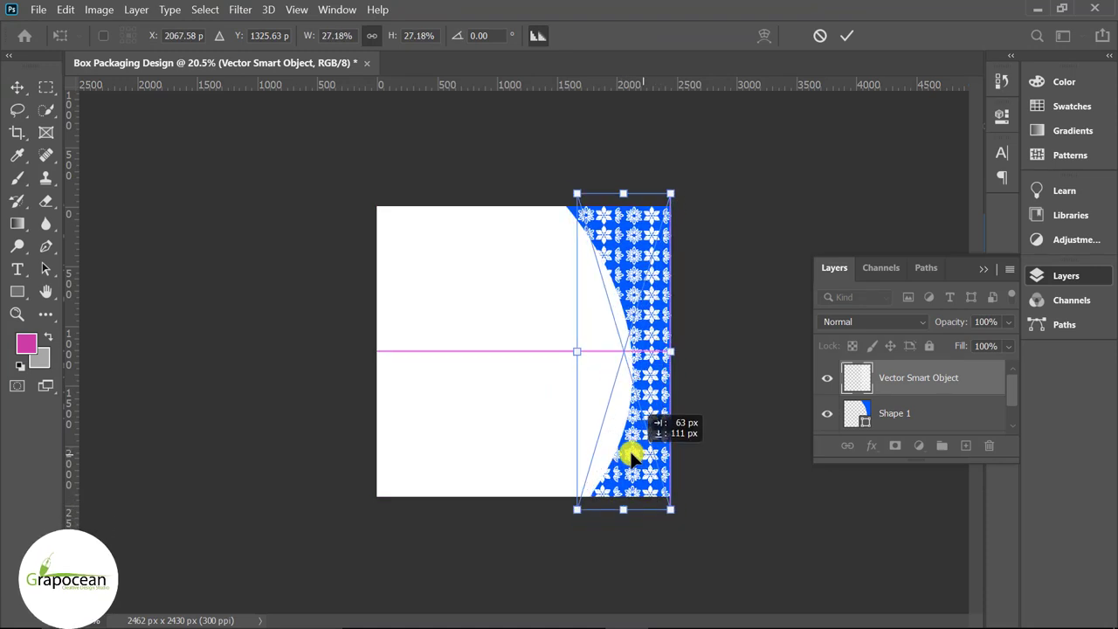
{"action": "left_click_drag", "start_coordinate": [673, 510], "coordinate": [679, 516]}
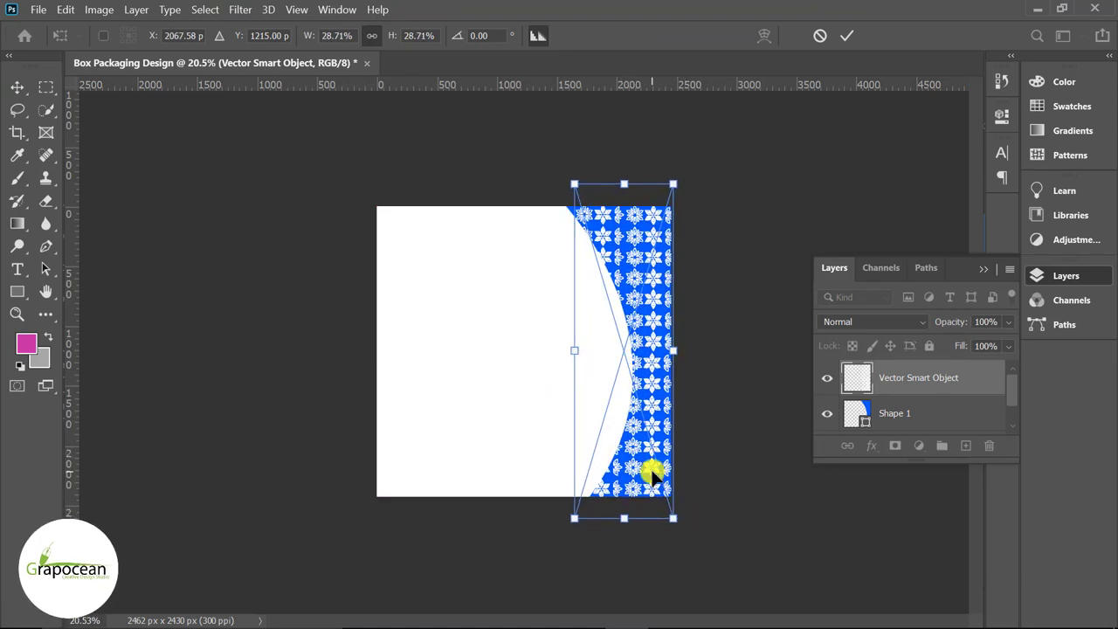
{"action": "left_click_drag", "start_coordinate": [653, 469], "coordinate": [649, 472]}
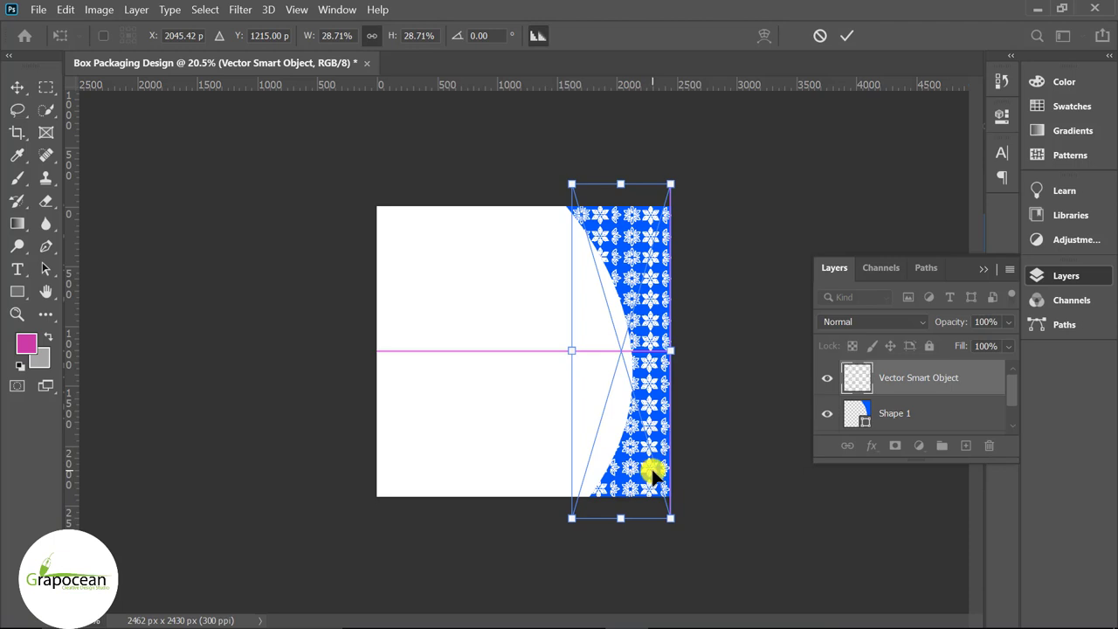
{"action": "left_click", "coordinate": [847, 35]}
{"action": "left_click_drag", "start_coordinate": [1008, 322], "coordinate": [966, 343]}
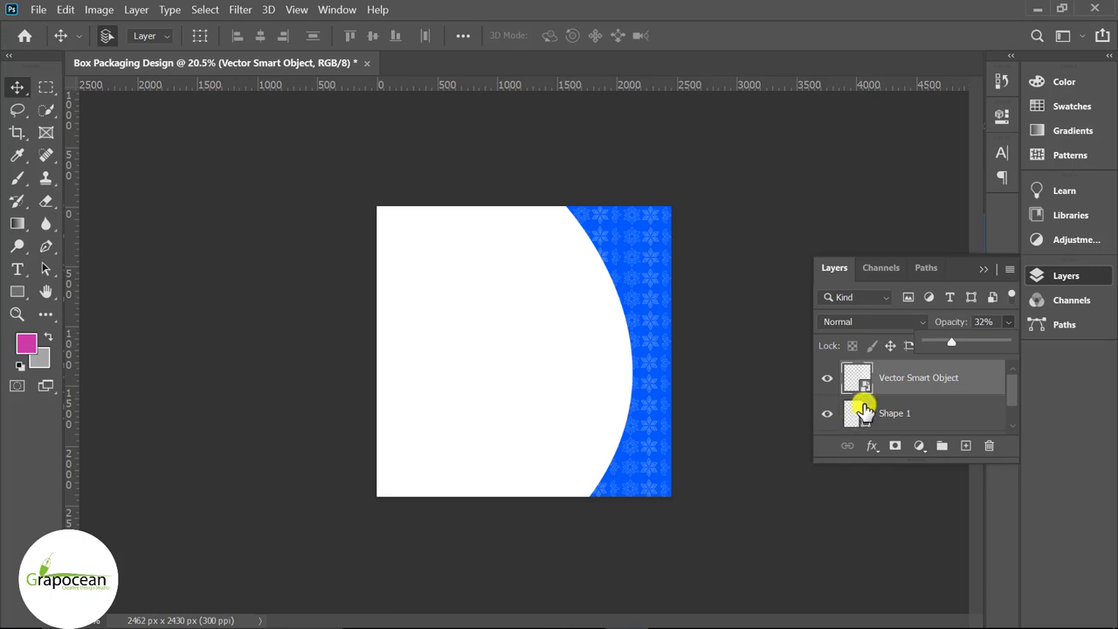
Step: Recolour the Shape 1 fill to a deeper blue, 003ca9
{"action": "double_click", "coordinate": [864, 409]}
{"action": "left_click_drag", "start_coordinate": [756, 399], "coordinate": [766, 407]}
{"action": "mouse_move", "coordinate": [789, 291]}
{"action": "left_mouse_down"}
{"action": "mouse_move", "coordinate": [1112, 276]}
{"action": "mouse_move", "coordinate": [906, 231]}
{"action": "left_mouse_up"}
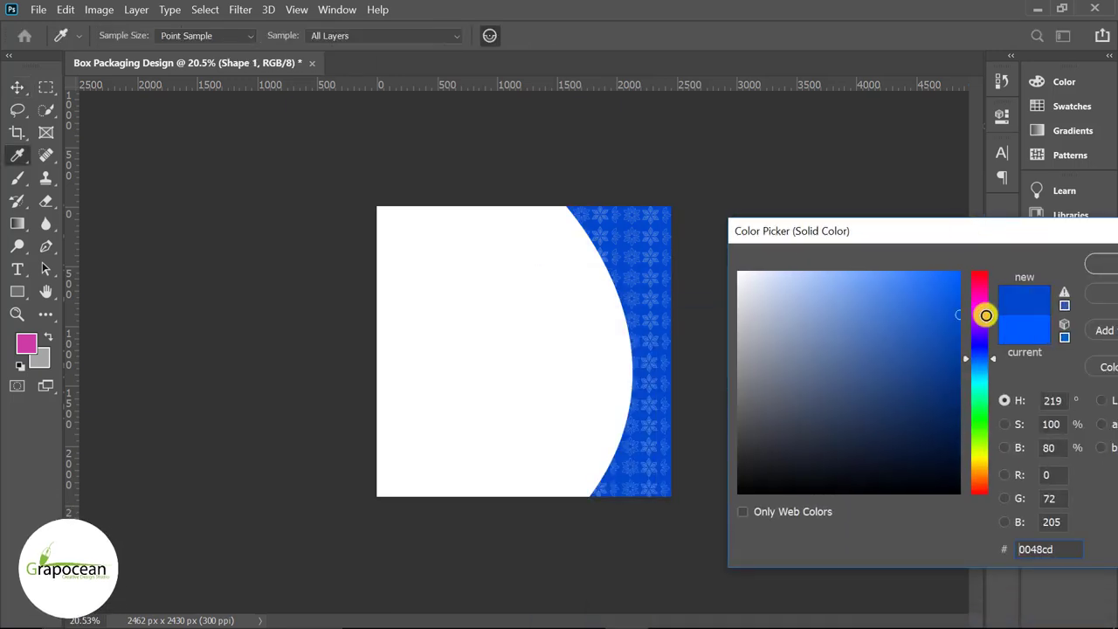
{"action": "left_click_drag", "start_coordinate": [986, 315], "coordinate": [1028, 348]}
{"action": "left_click", "coordinate": [1099, 268]}
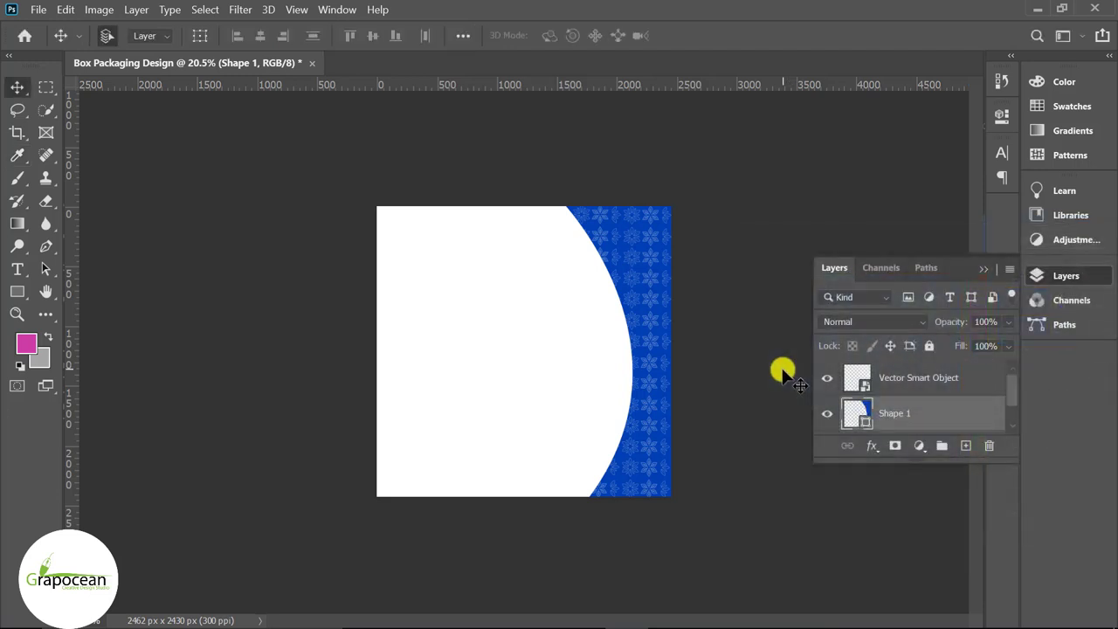
Step: Duplicate the blue Shape 1 layer to create Shape 1 copy
{"action": "left_click", "coordinate": [982, 271]}
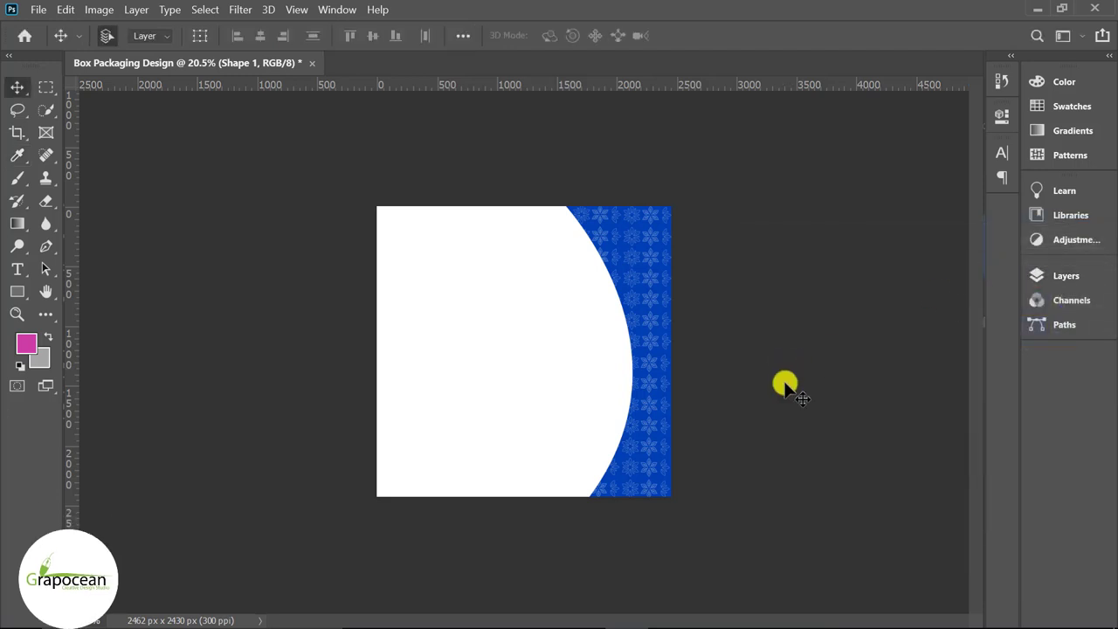
{"action": "left_click", "coordinate": [48, 248]}
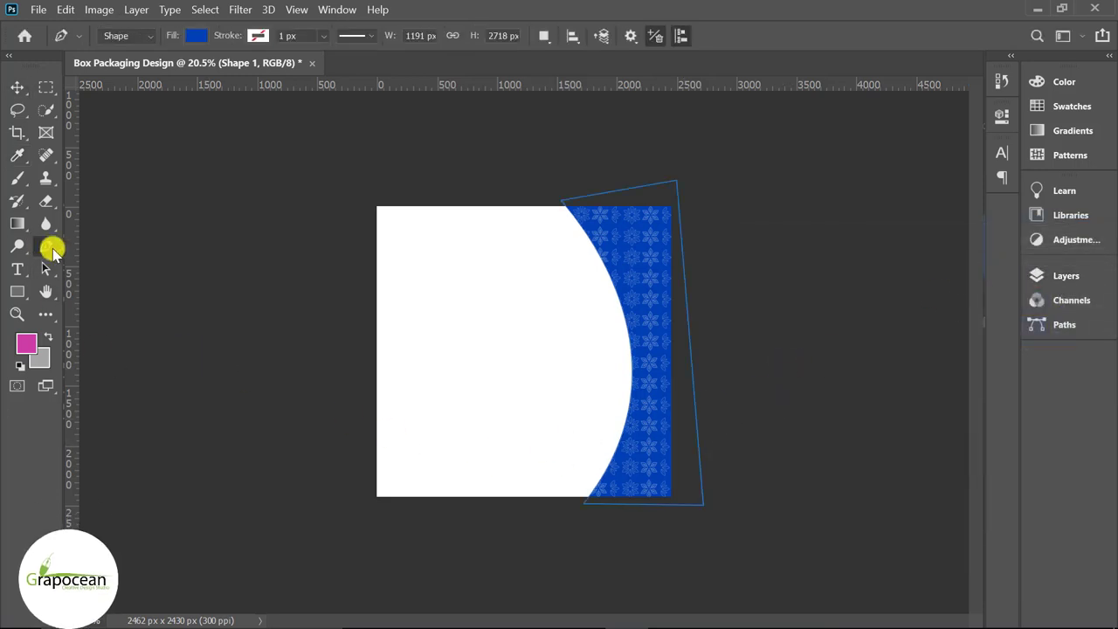
{"action": "left_click", "coordinate": [1066, 276]}
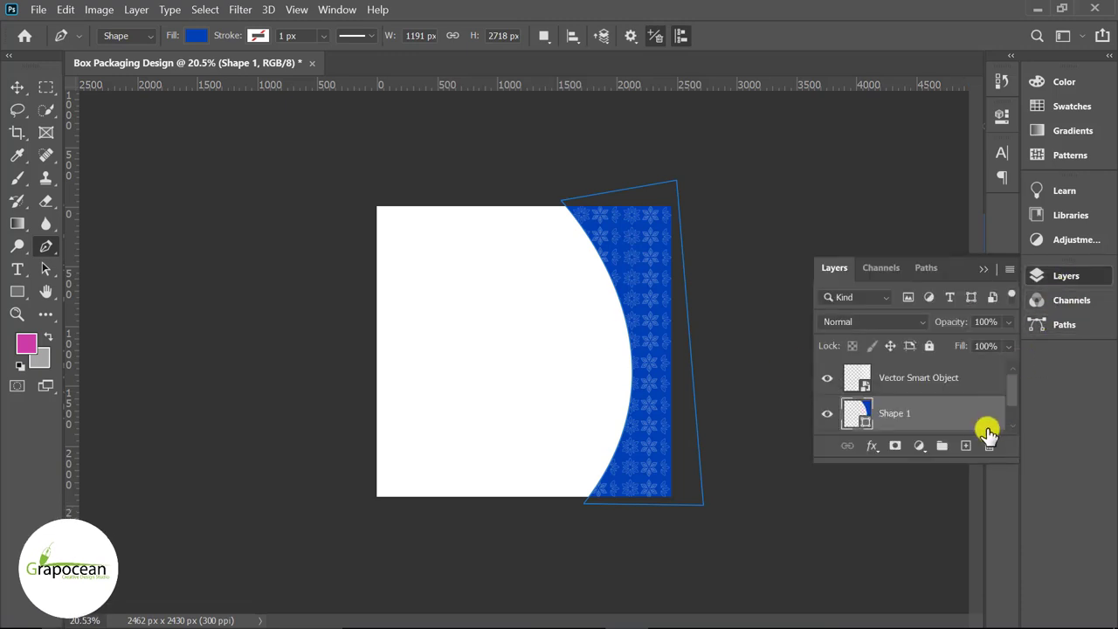
{"action": "left_click", "coordinate": [17, 88]}
{"action": "left_click_drag", "start_coordinate": [968, 418], "coordinate": [965, 446]}
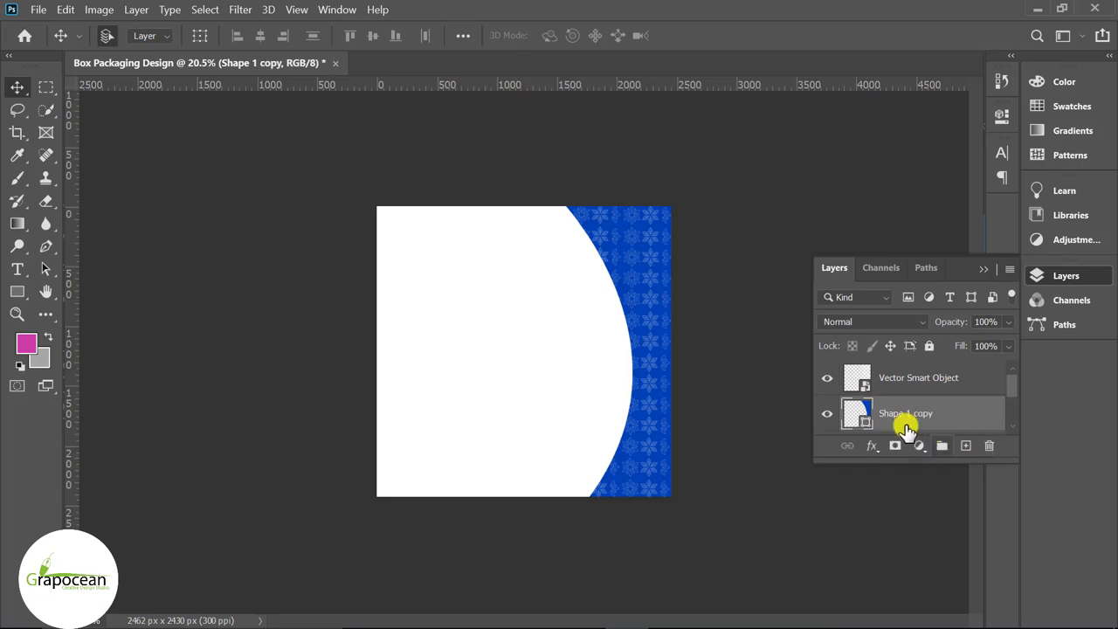
Step: Lower the Shape 1 copy layer's opacity to 30%
{"action": "scroll", "coordinate": [917, 419], "scroll_direction": "down", "scroll_amount": 1}
{"action": "key", "text": "b"}
{"action": "scroll", "coordinate": [944, 379], "scroll_direction": "up", "scroll_amount": 1}
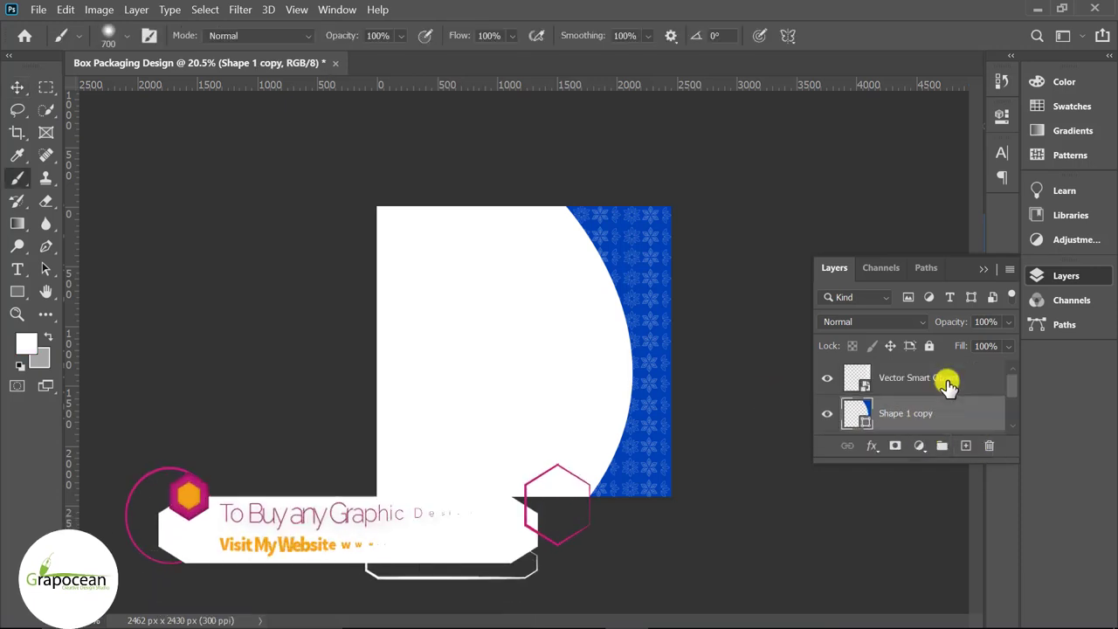
{"action": "scroll", "coordinate": [882, 393], "scroll_direction": "down", "scroll_amount": 1}
{"action": "double_click", "coordinate": [859, 375]}
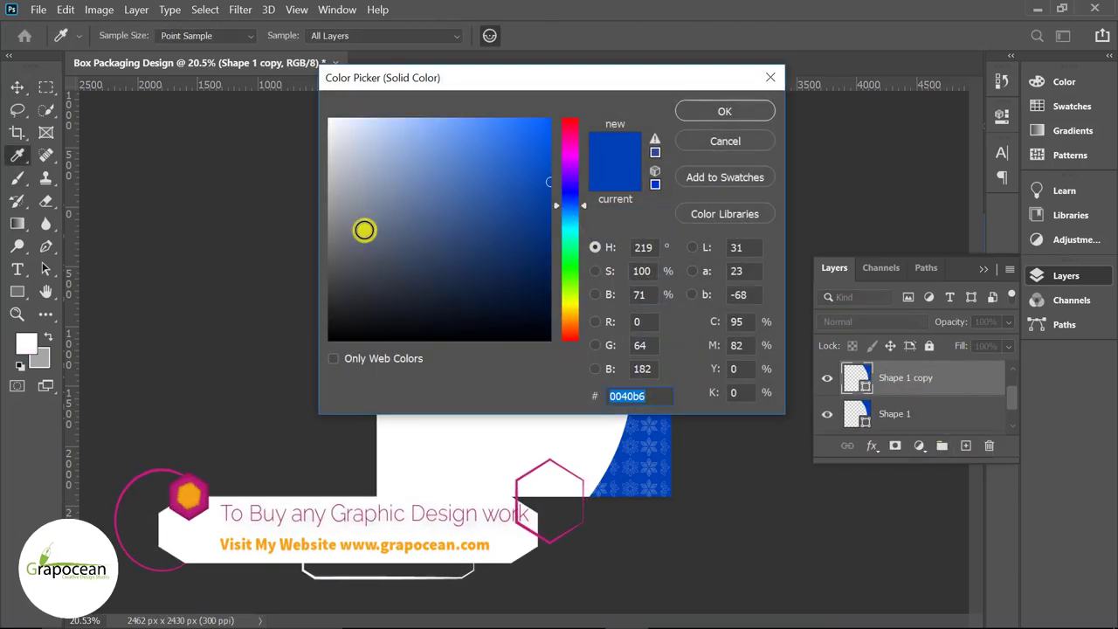
{"action": "left_click", "coordinate": [695, 141]}
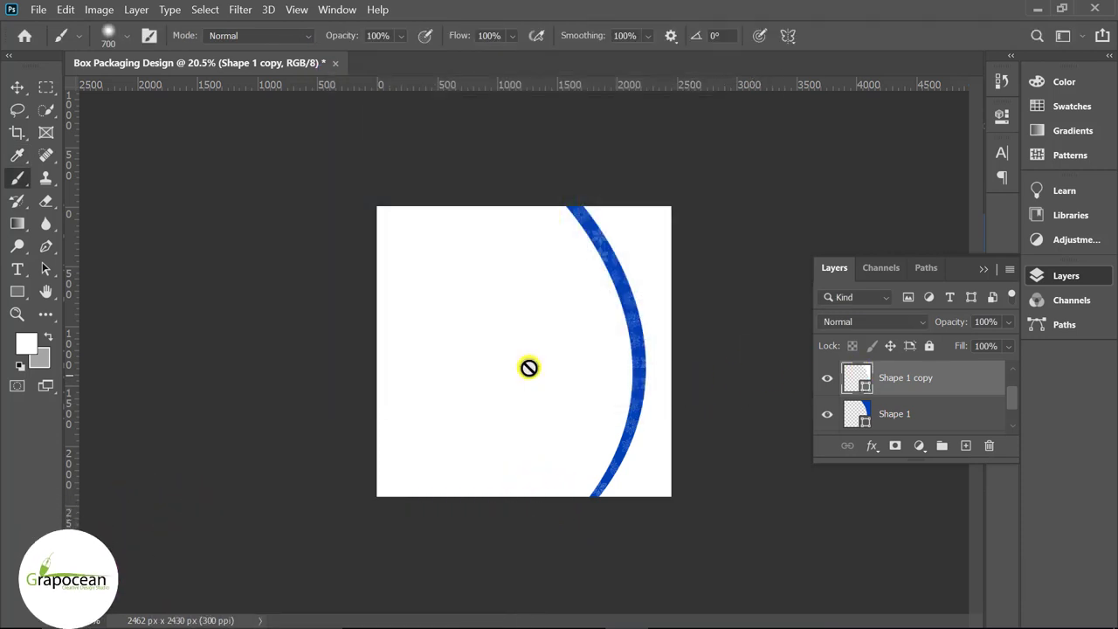
{"action": "left_click", "coordinate": [1009, 321]}
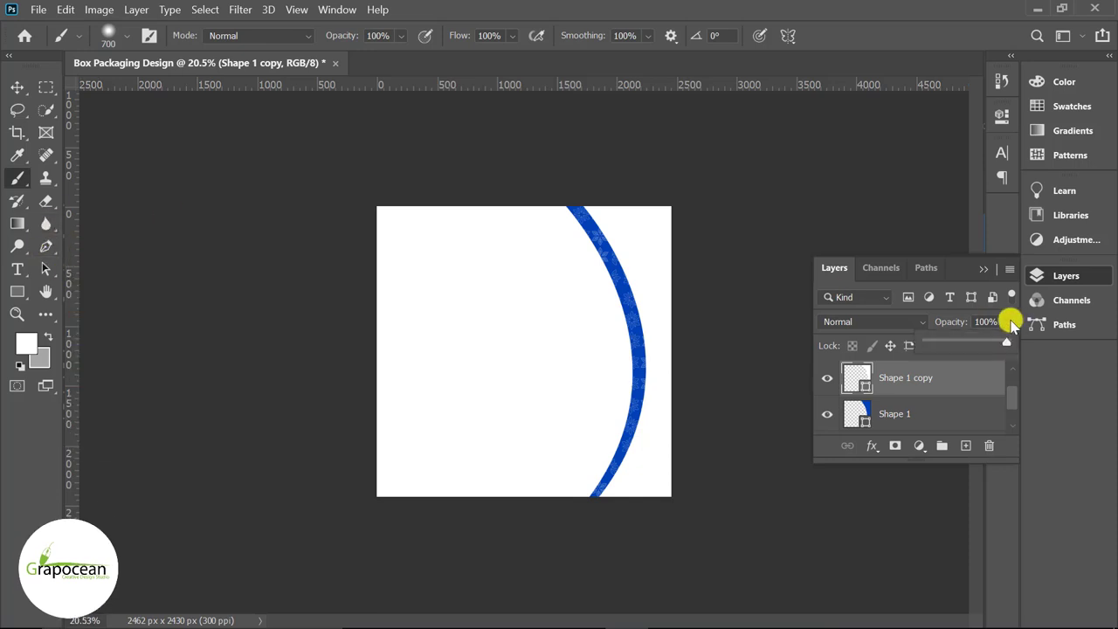
{"action": "left_click_drag", "start_coordinate": [1009, 341], "coordinate": [952, 346]}
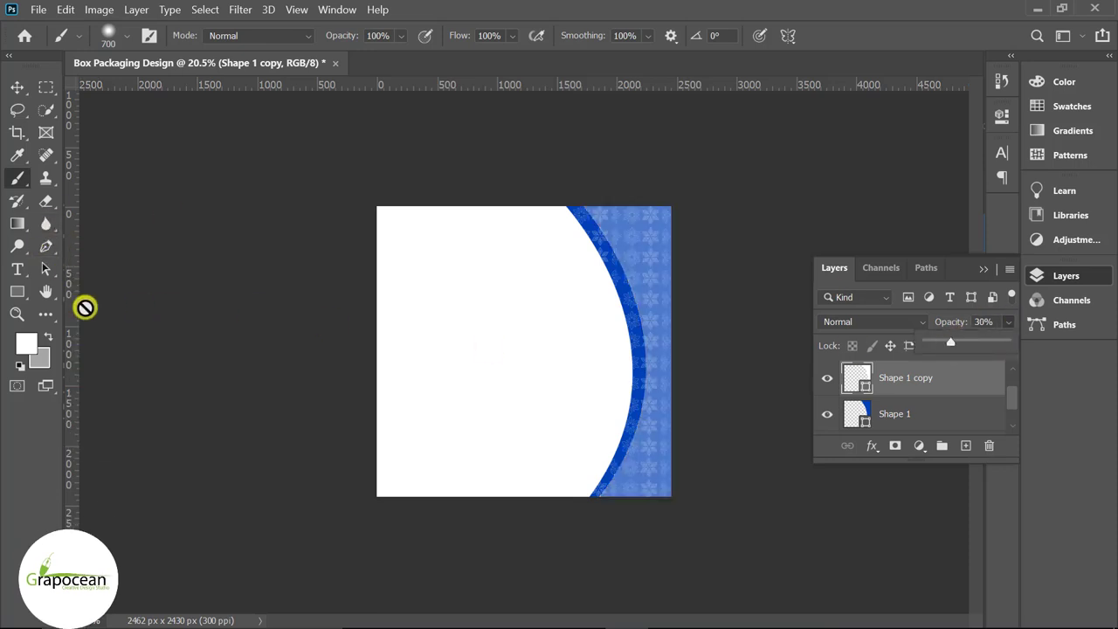
Step: Add a layer mask to Shape 1 copy and fade it with a black-to-white linear gradient
{"action": "left_click", "coordinate": [17, 225]}
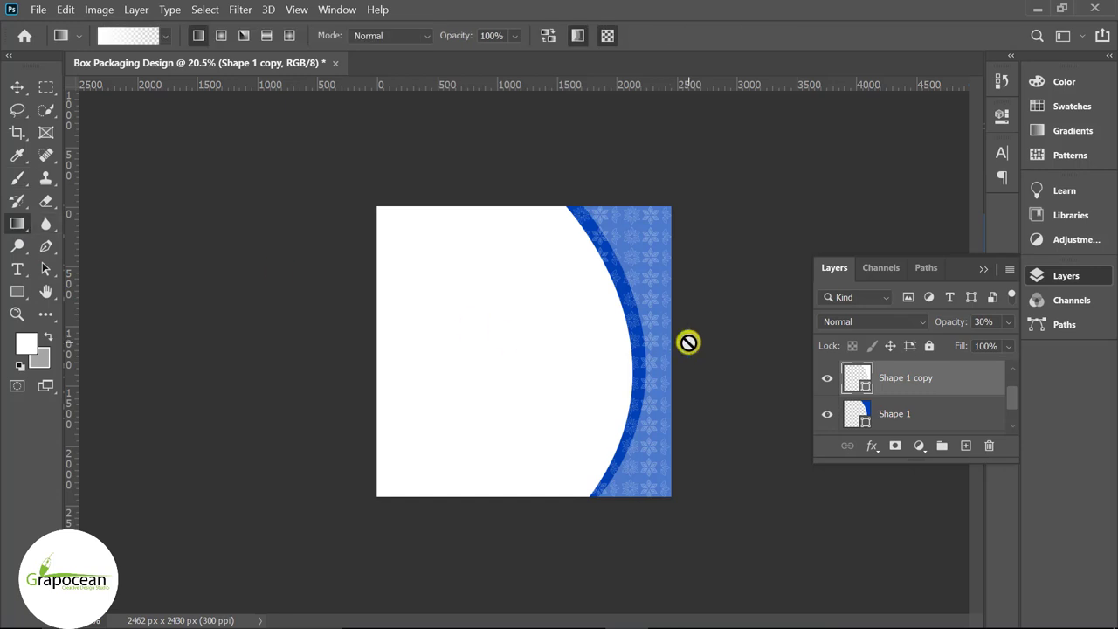
{"action": "left_click", "coordinate": [895, 446]}
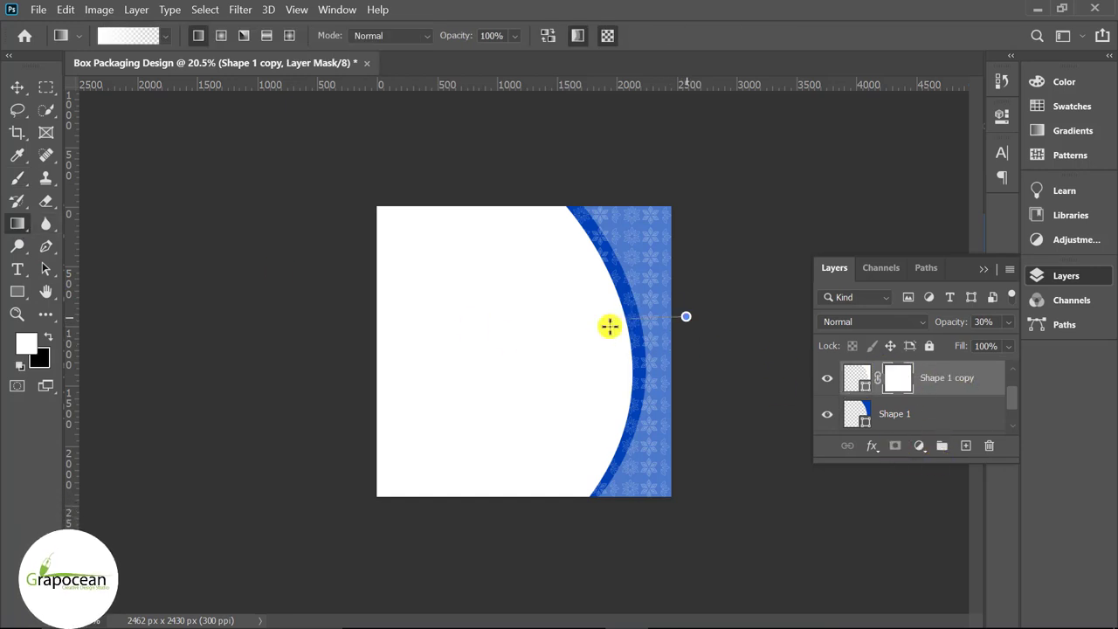
{"action": "left_click", "coordinate": [48, 337]}
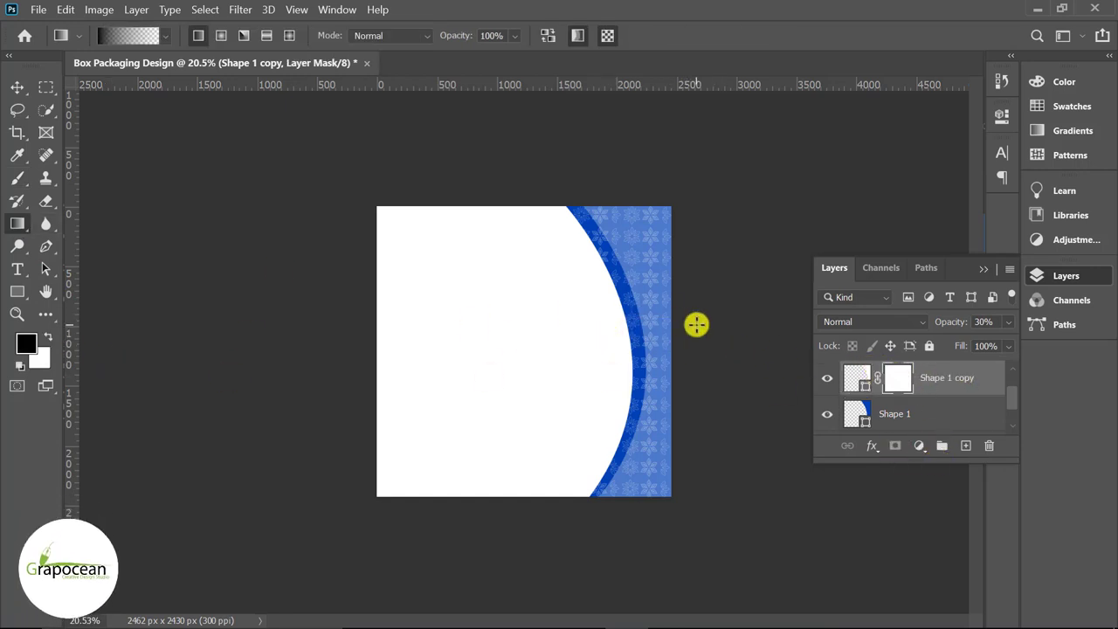
{"action": "left_click_drag", "start_coordinate": [697, 324], "coordinate": [586, 328]}
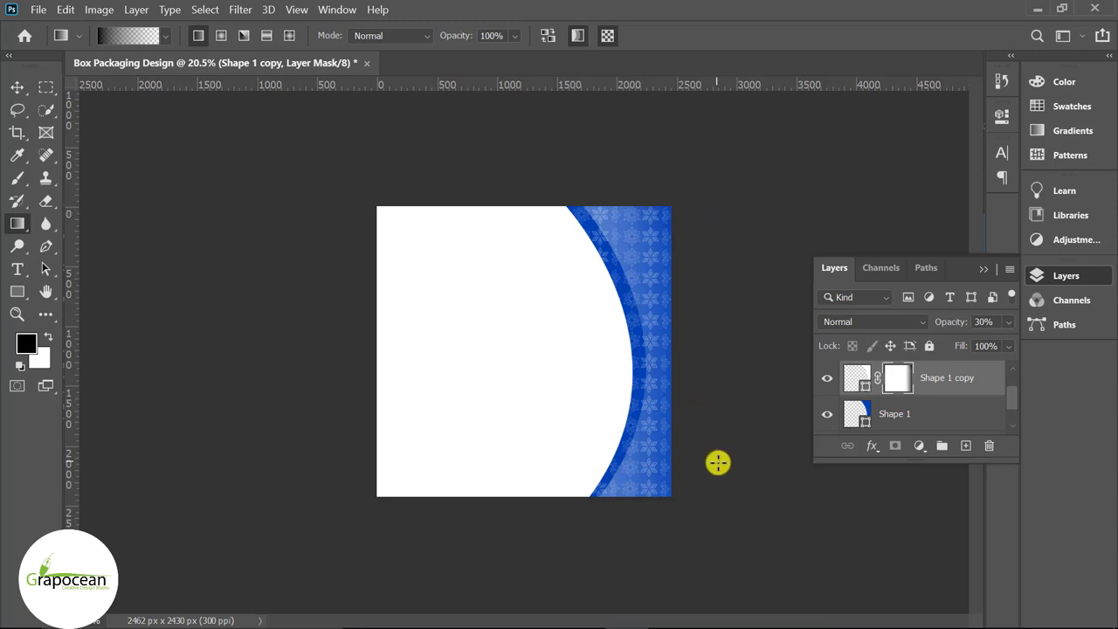
{"action": "scroll", "coordinate": [734, 388], "scroll_direction": "up", "scroll_amount": 2}
{"action": "scroll", "coordinate": [723, 405], "scroll_direction": "up", "scroll_amount": 1}
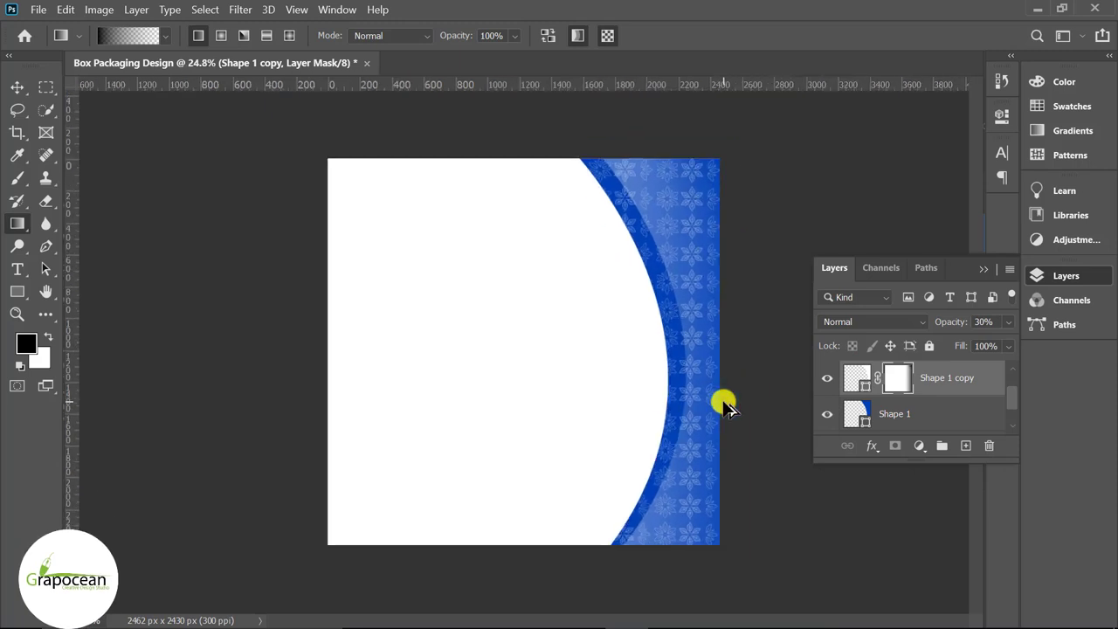
{"action": "scroll", "coordinate": [734, 424], "scroll_direction": "down", "scroll_amount": 3}
{"action": "left_click", "coordinate": [17, 88]}
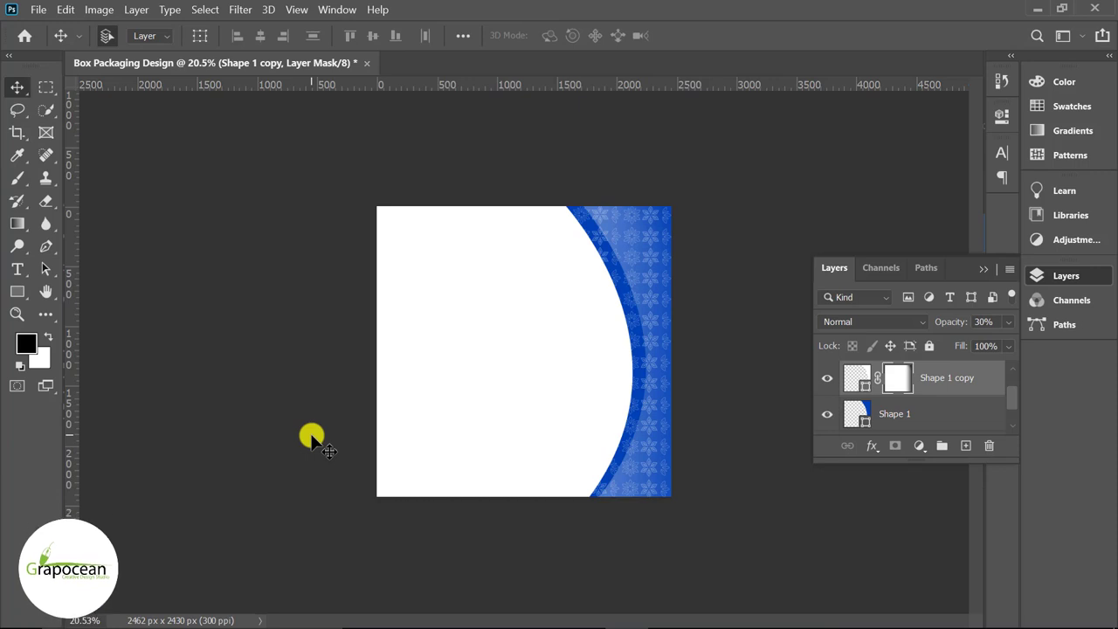
Step: On a new layer above Background, draw a white 2974 x 2780 px rectangle covering the canvas
{"action": "scroll", "coordinate": [918, 402], "scroll_direction": "down", "scroll_amount": 1}
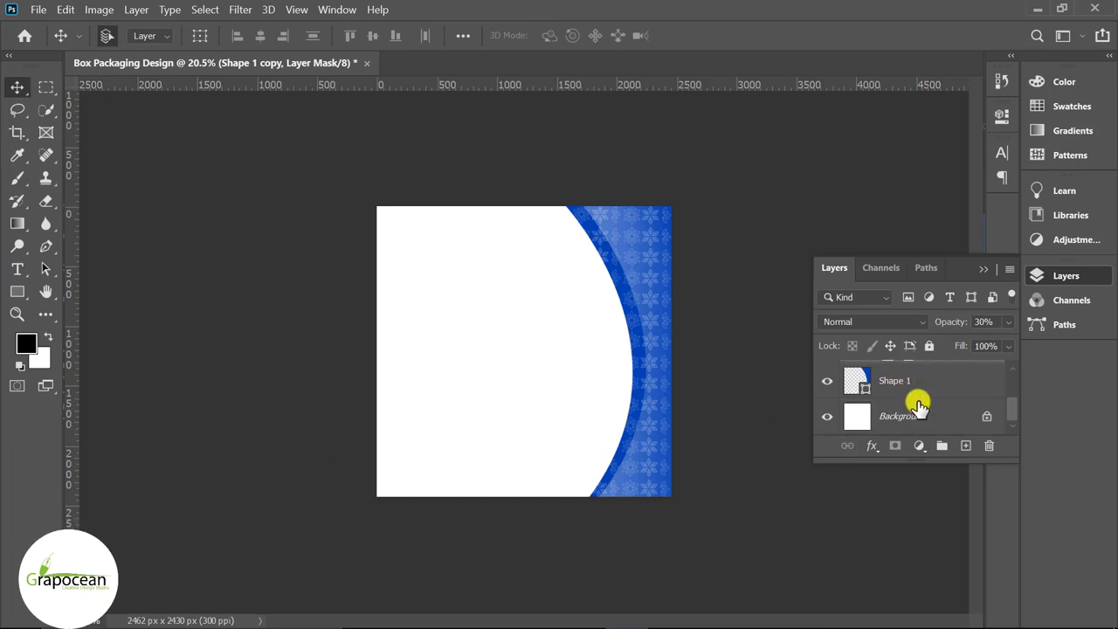
{"action": "left_click", "coordinate": [934, 416]}
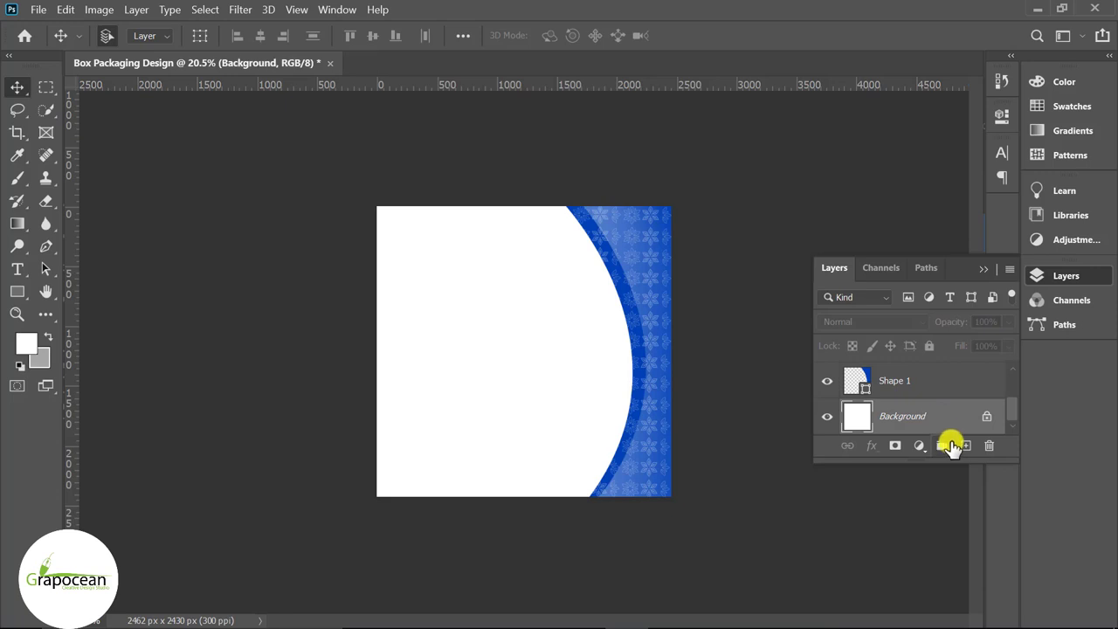
{"action": "left_click", "coordinate": [965, 445]}
{"action": "left_click", "coordinate": [17, 291]}
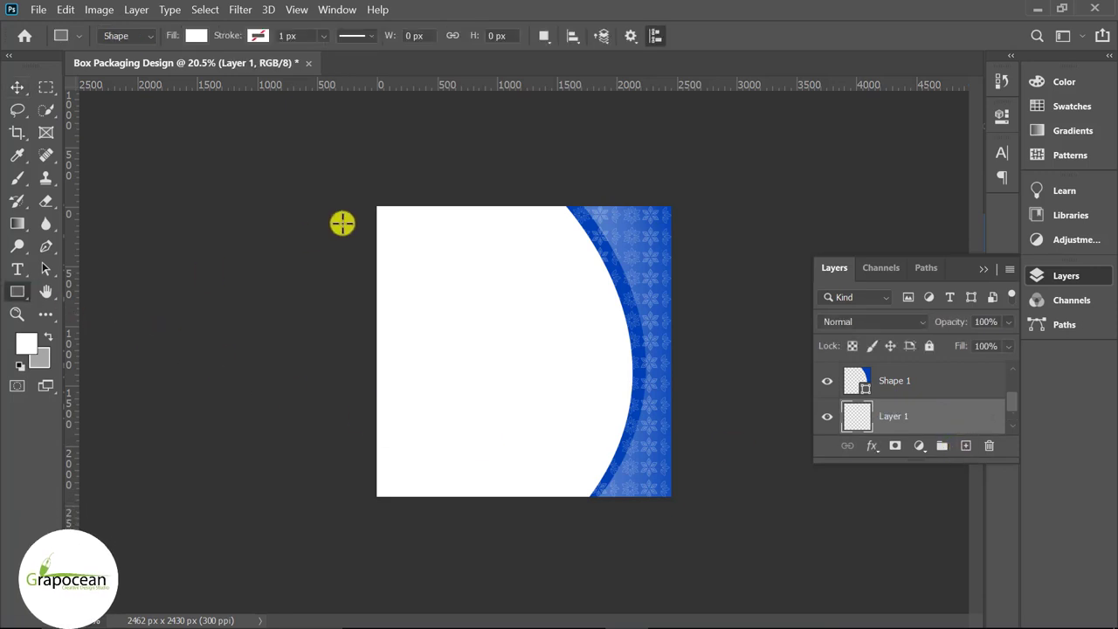
{"action": "left_click_drag", "start_coordinate": [359, 187], "coordinate": [715, 519]}
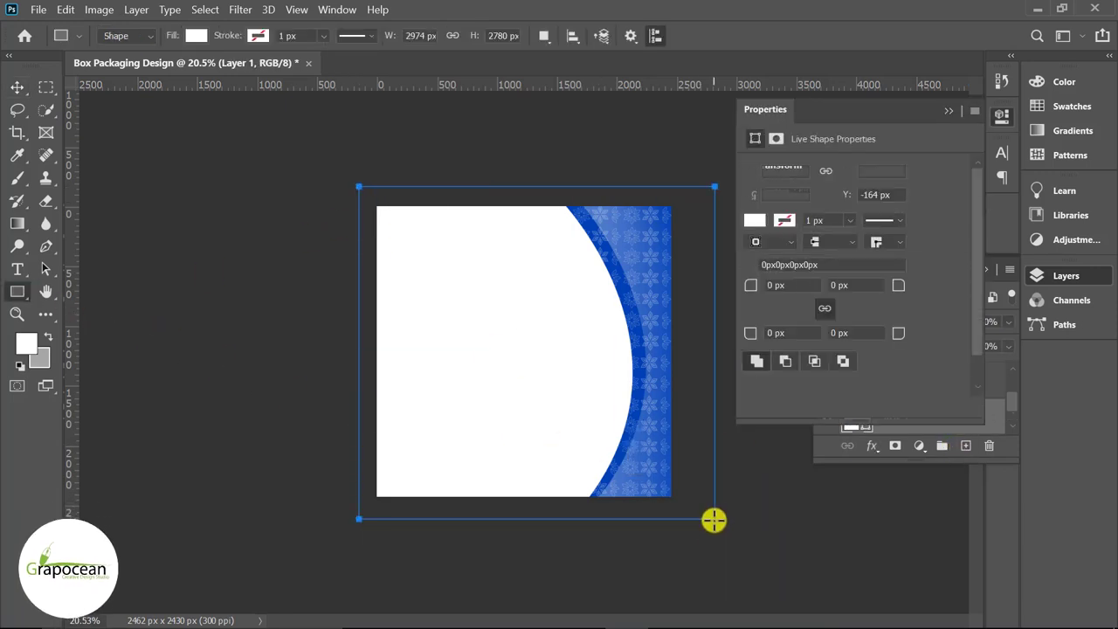
Step: Change the rectangle's fill to a gradient using a Purples preset
{"action": "left_click", "coordinate": [948, 111]}
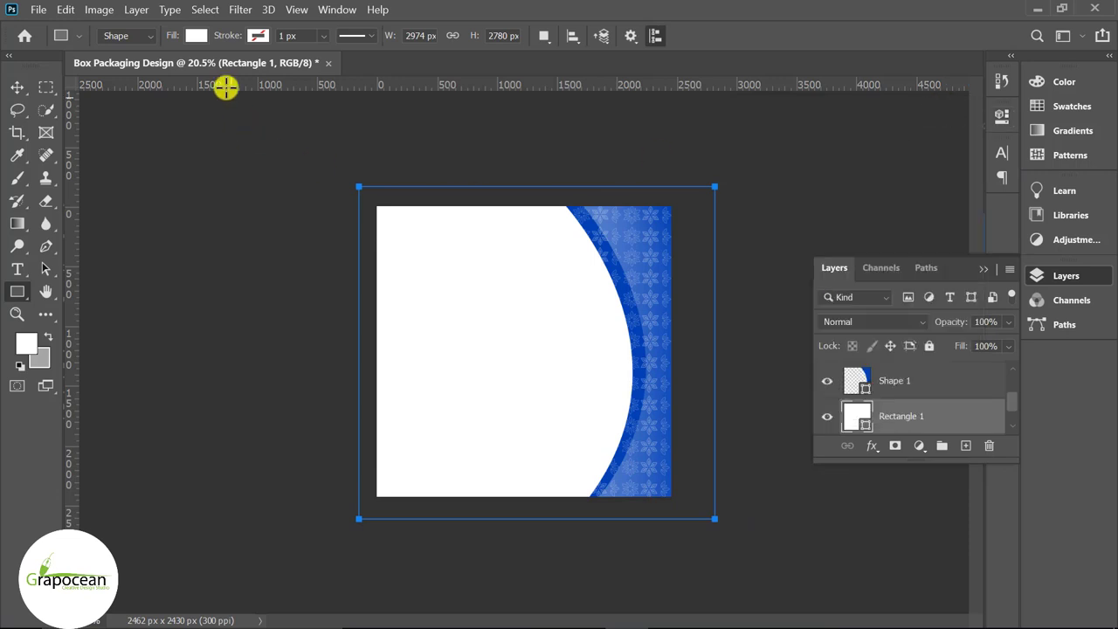
{"action": "left_click", "coordinate": [195, 36]}
{"action": "left_click", "coordinate": [152, 71]}
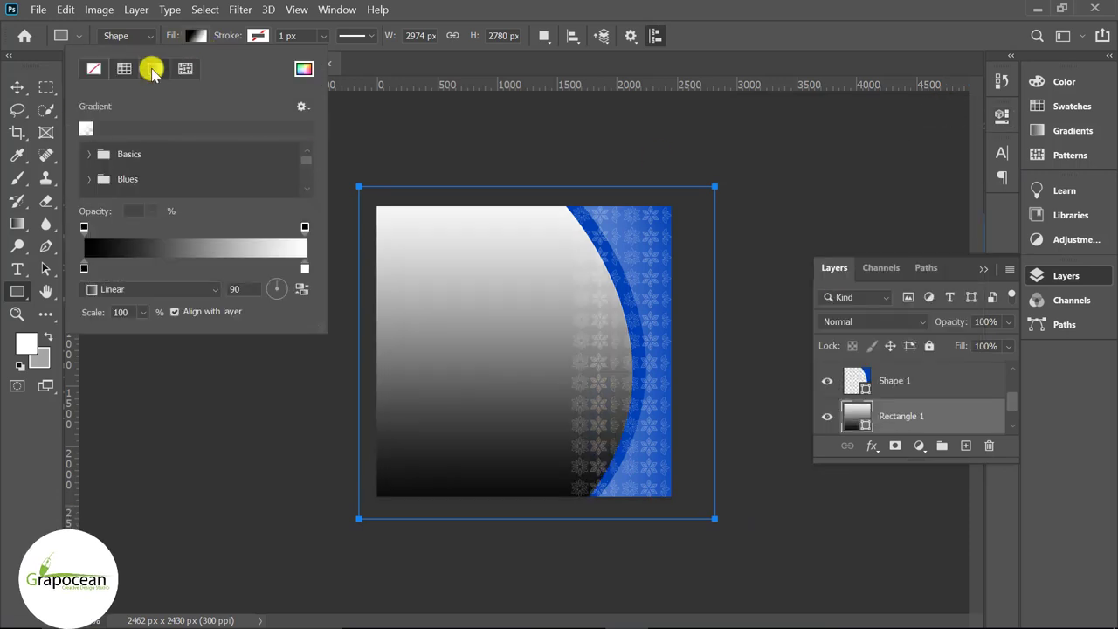
{"action": "scroll", "coordinate": [94, 181], "scroll_direction": "down", "scroll_amount": 1}
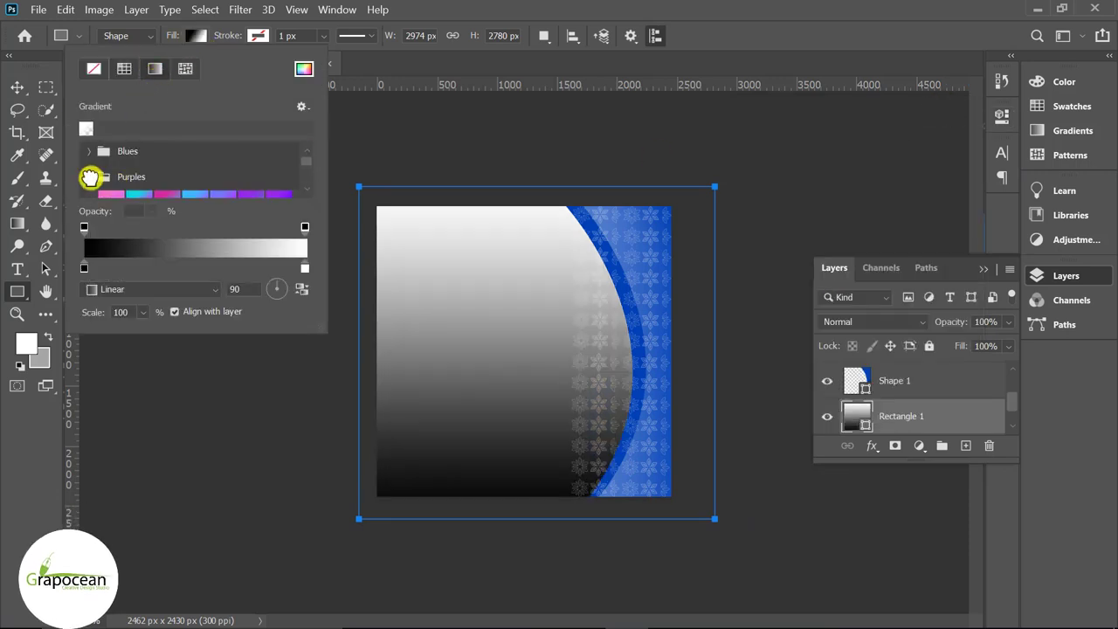
{"action": "left_click", "coordinate": [89, 176]}
{"action": "left_click", "coordinate": [228, 181]}
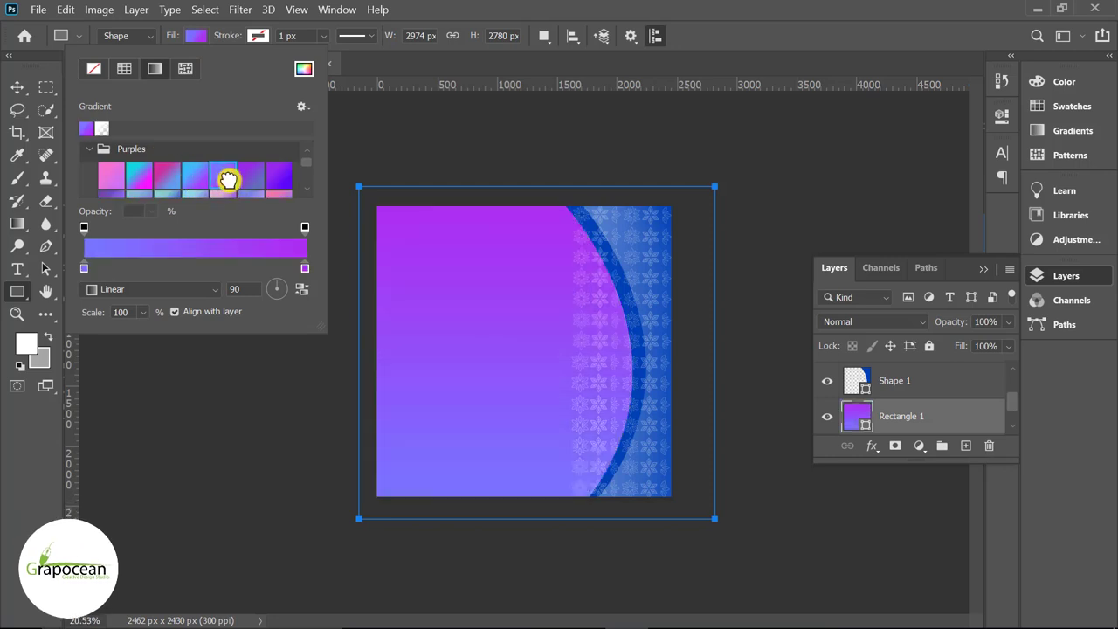
Step: Recolour the gradient's right stop to a pale lilac, #bc7bff
{"action": "double_click", "coordinate": [304, 270]}
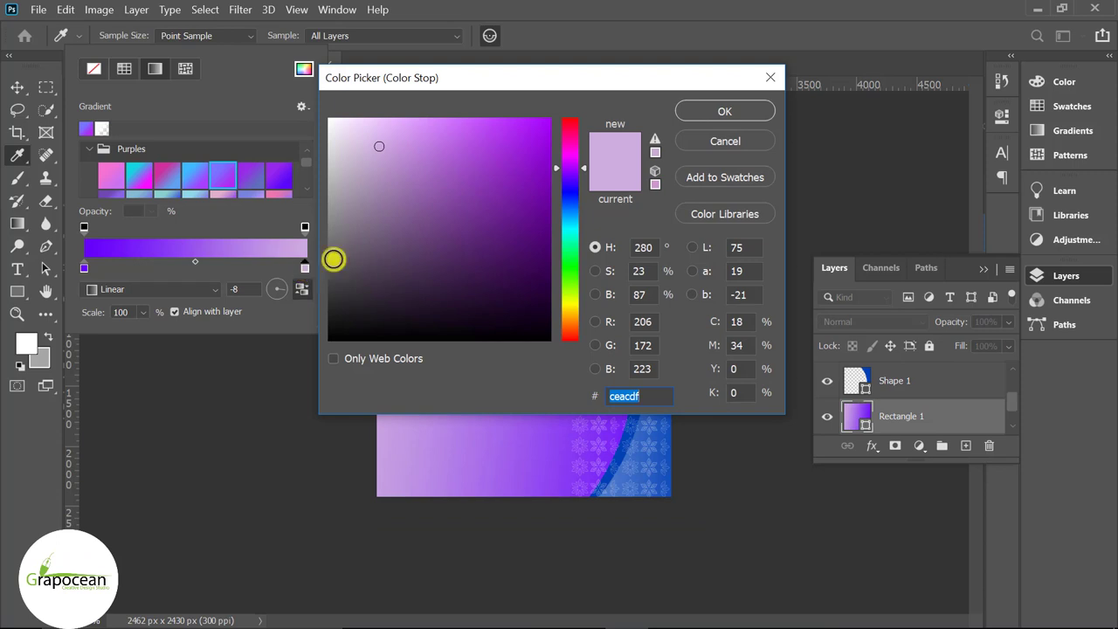
{"action": "left_click_drag", "start_coordinate": [392, 161], "coordinate": [455, 119]}
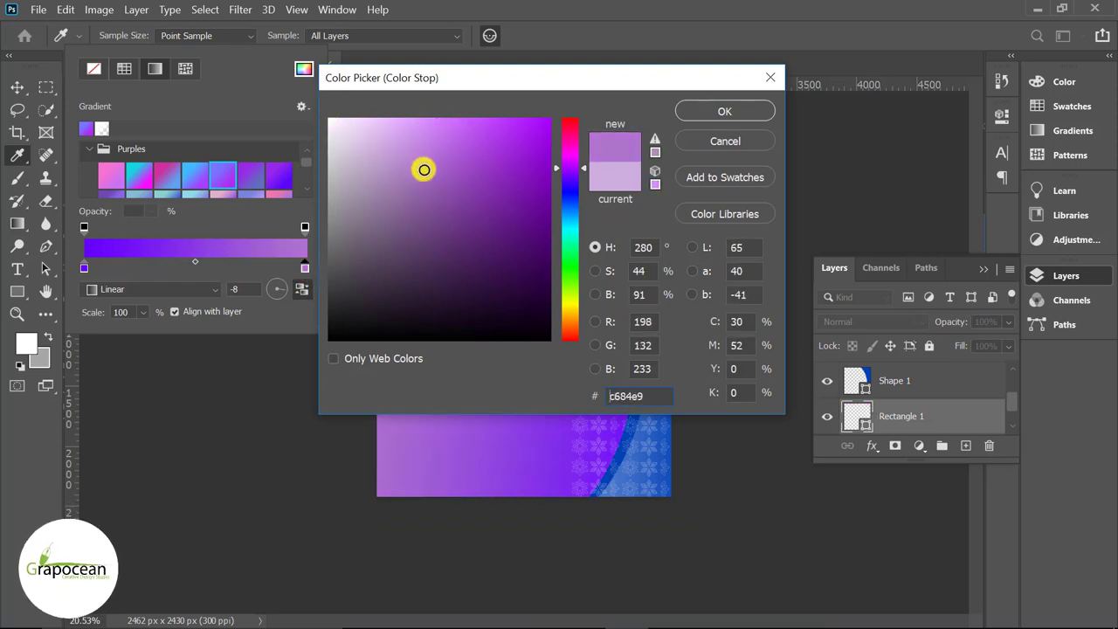
{"action": "left_click_drag", "start_coordinate": [440, 102], "coordinate": [444, 137]}
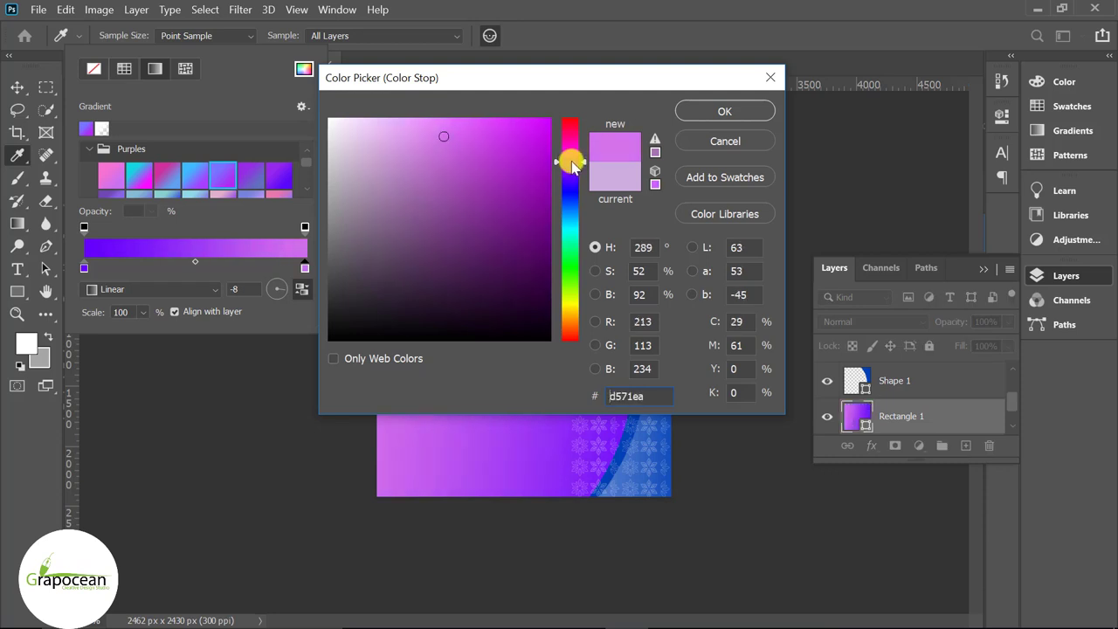
{"action": "left_click_drag", "start_coordinate": [573, 166], "coordinate": [575, 178]}
{"action": "left_click_drag", "start_coordinate": [464, 137], "coordinate": [426, 55]}
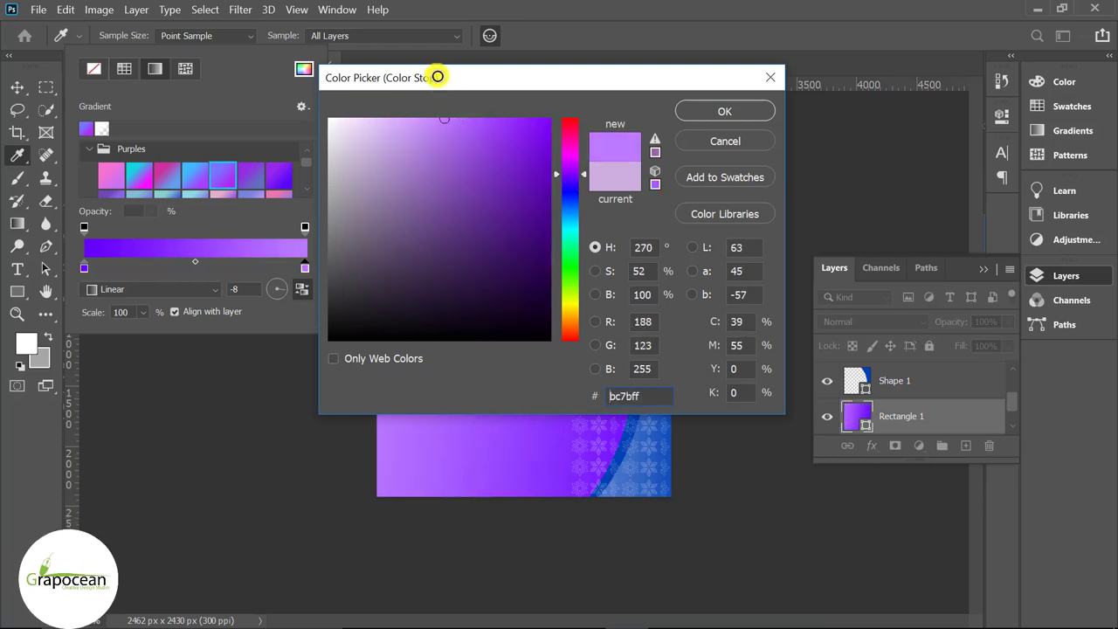
{"action": "left_click", "coordinate": [709, 110]}
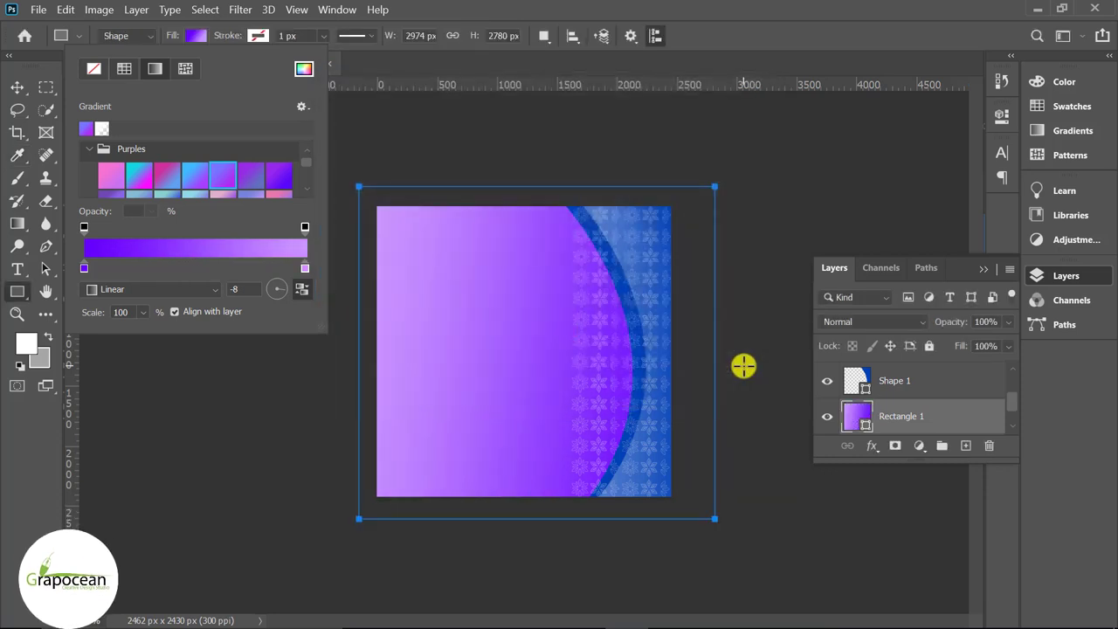
{"action": "left_click", "coordinate": [27, 81]}
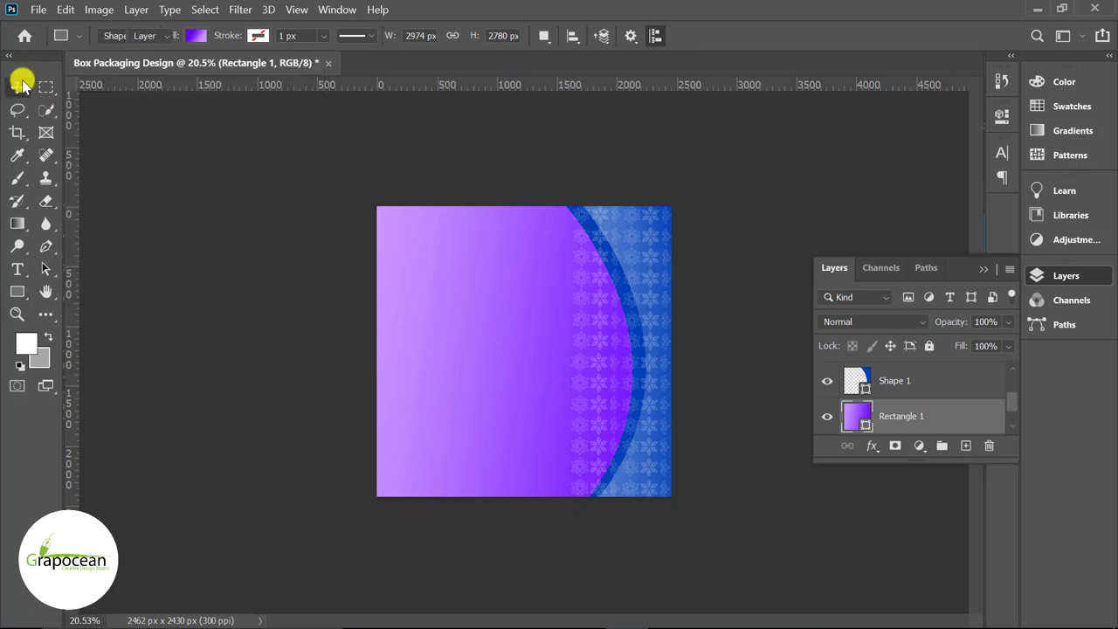
Step: Move the Vector Smart Object snowflake layer above Shape 1 and clip it, then select Layer 1
{"action": "left_click", "coordinate": [637, 259]}
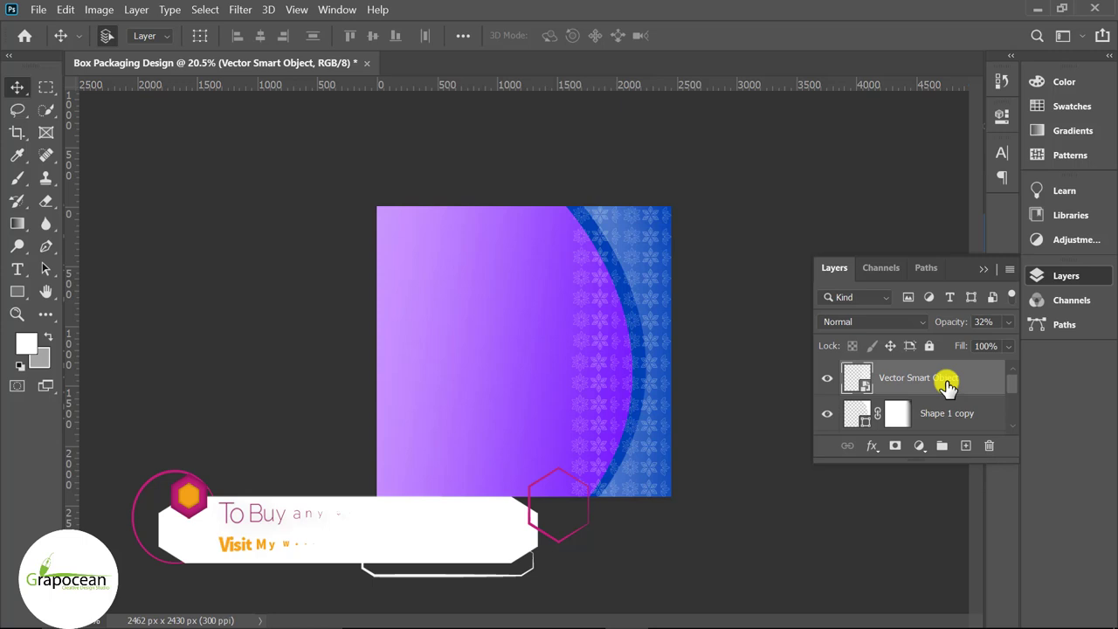
{"action": "left_click_drag", "start_coordinate": [948, 384], "coordinate": [943, 390]}
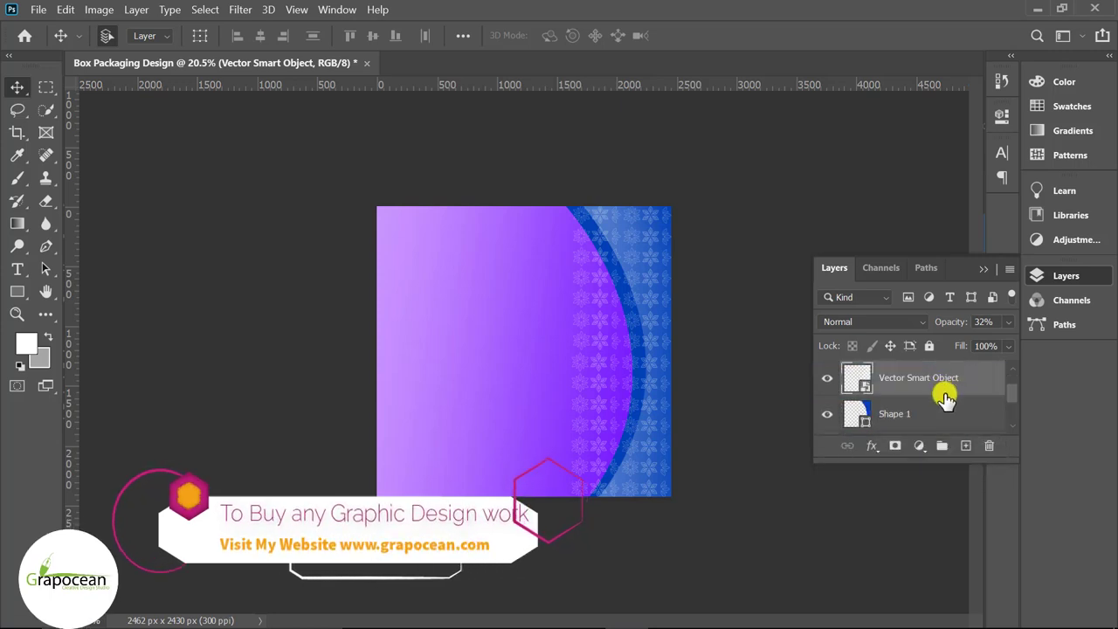
{"action": "right_click", "coordinate": [944, 390]}
{"action": "left_click", "coordinate": [761, 403]}
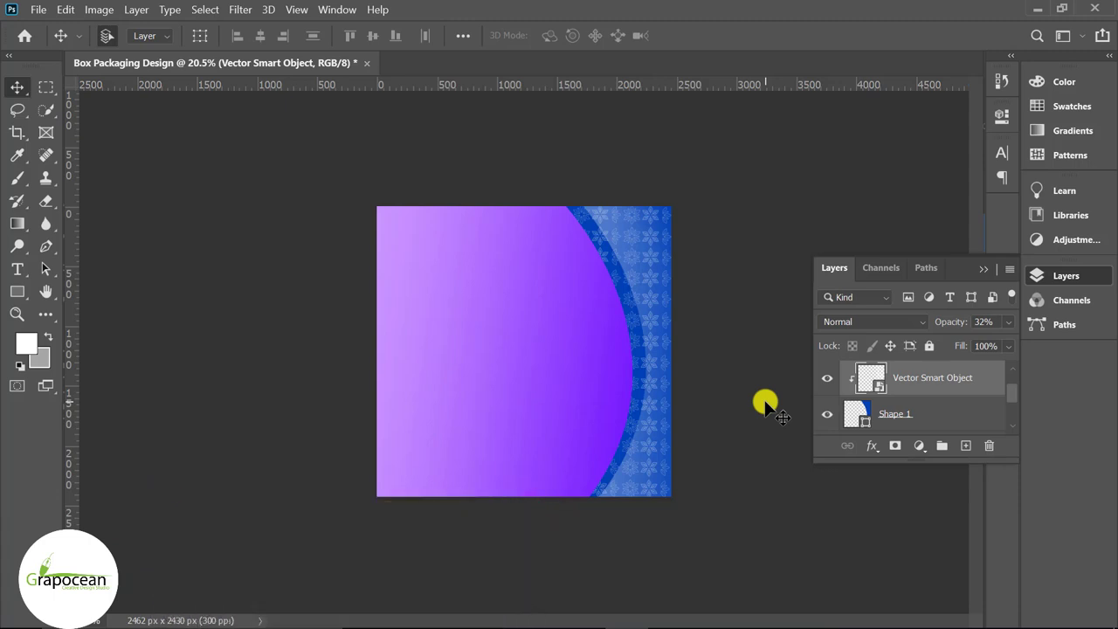
{"action": "key", "text": "alt+bracketleft"}
{"action": "key", "text": "alt+bracketleft"}
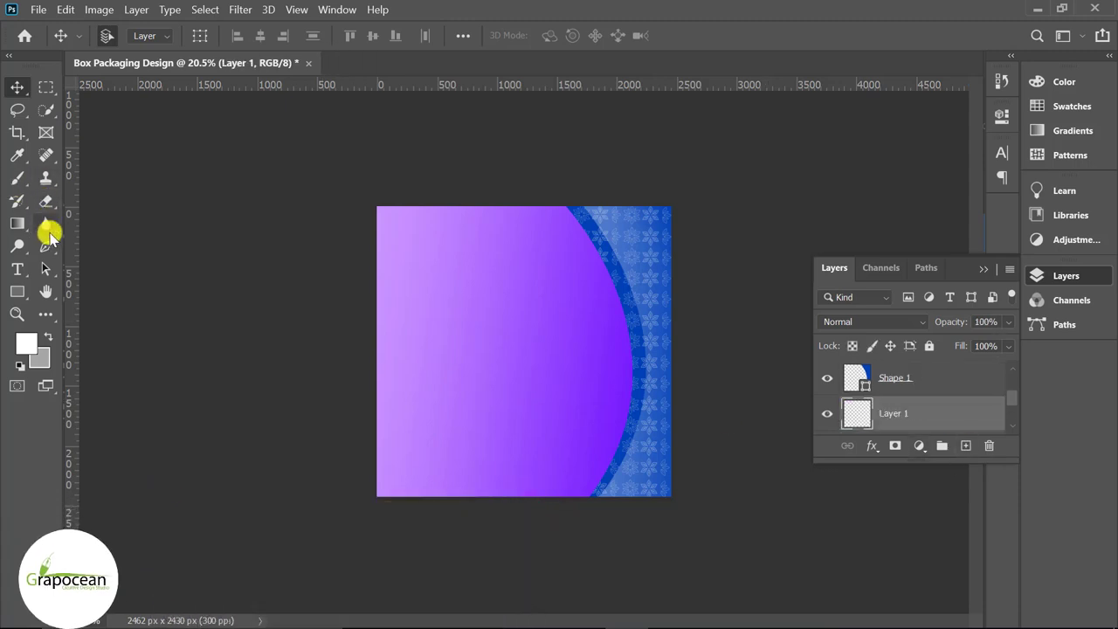
Step: Draw a thin white curved sliver shape along the purple arc's top edge
{"action": "left_click", "coordinate": [48, 247]}
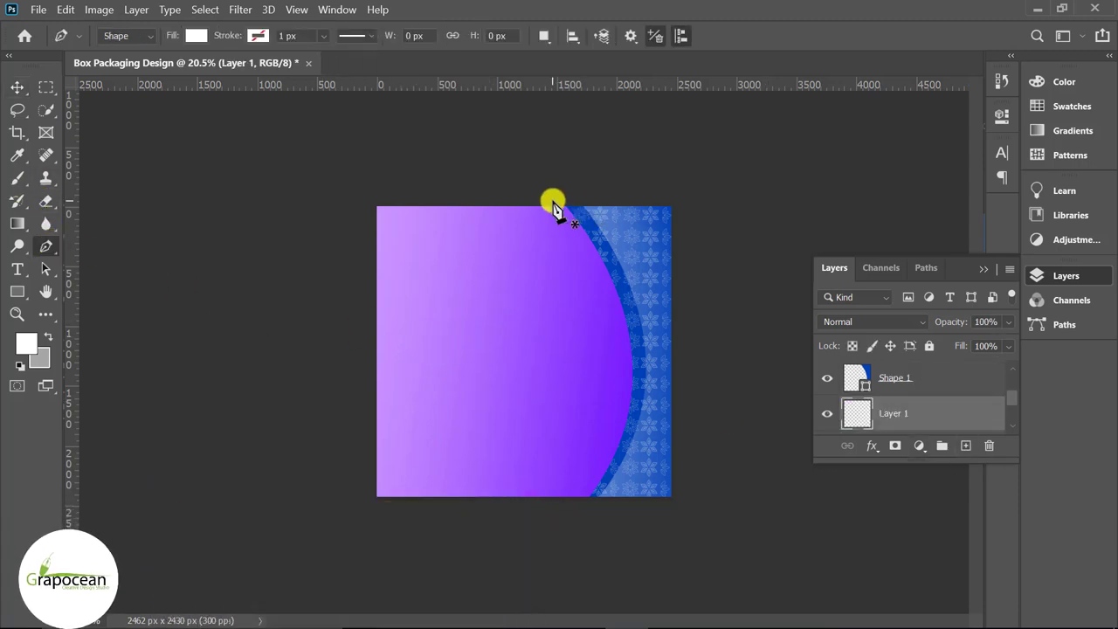
{"action": "left_click_drag", "start_coordinate": [635, 385], "coordinate": [634, 471]}
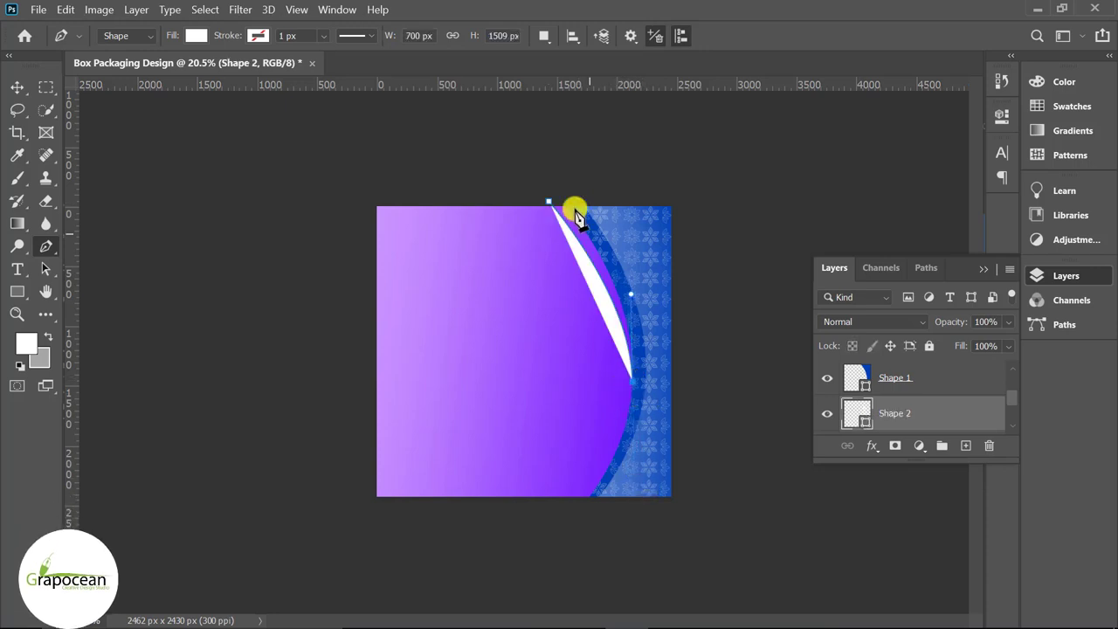
{"action": "mouse_move", "coordinate": [576, 217]}
{"action": "left_mouse_down"}
{"action": "mouse_move", "coordinate": [449, 130]}
{"action": "mouse_move", "coordinate": [444, 82]}
{"action": "mouse_move", "coordinate": [455, 92]}
{"action": "left_mouse_up"}
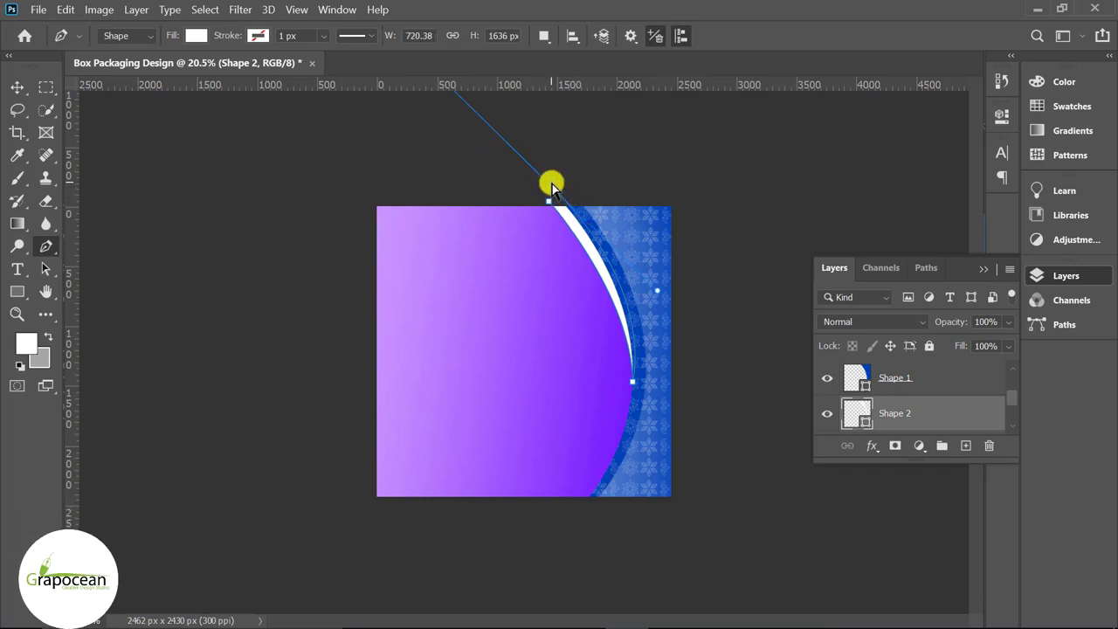
{"action": "key", "text": "Return"}
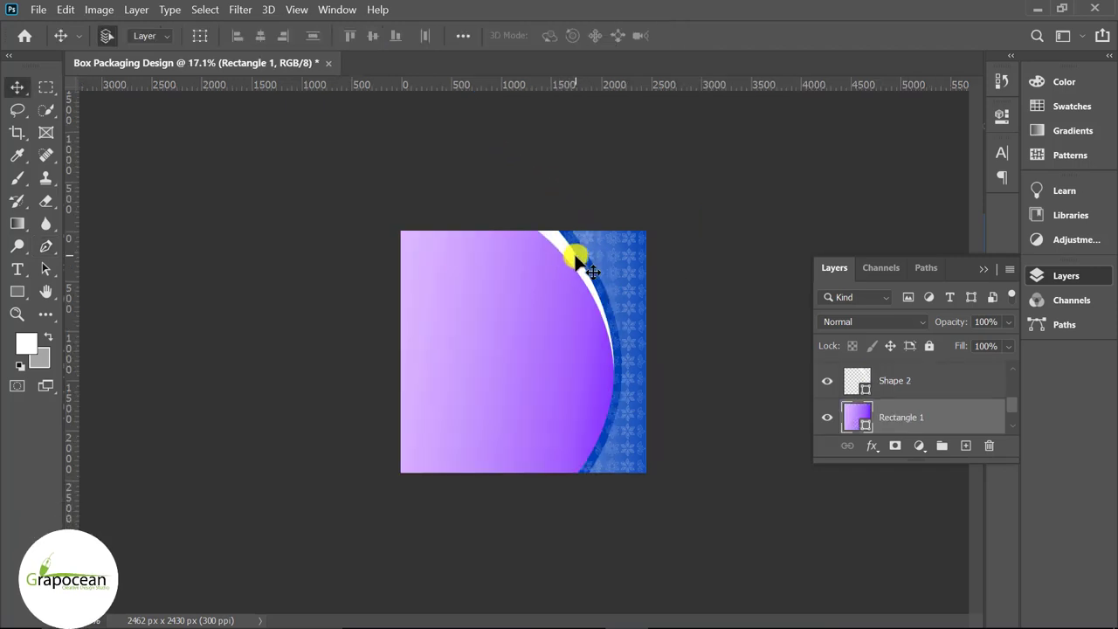
Step: Rotate the Shape 2 sliver slightly so it fits the arc
{"action": "left_click", "coordinate": [573, 252]}
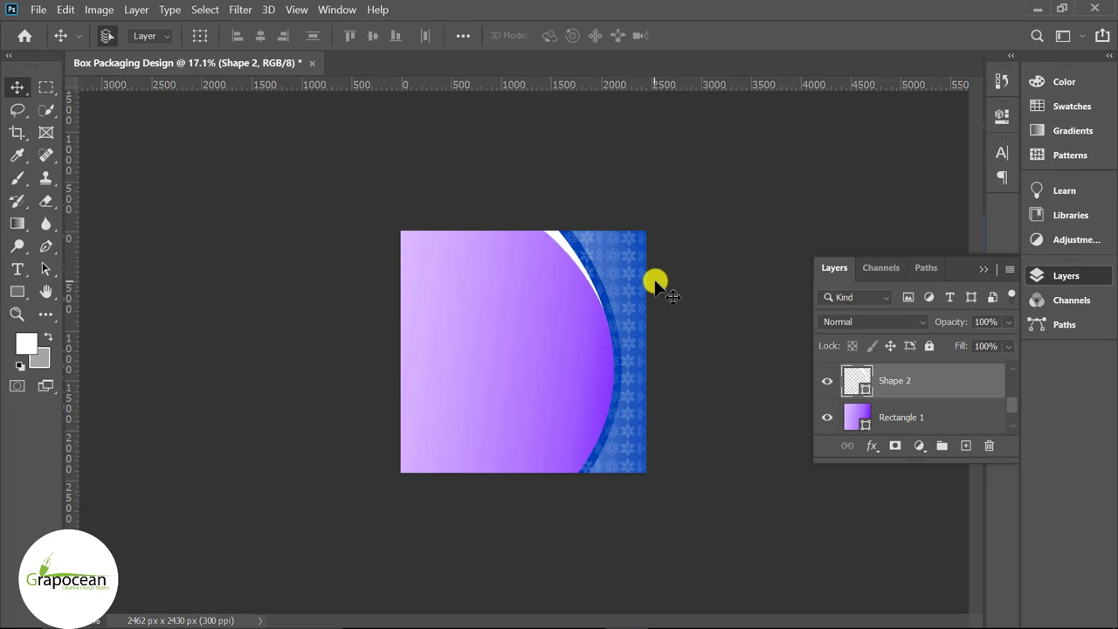
{"action": "key", "text": "ctrl+t"}
{"action": "left_click_drag", "start_coordinate": [712, 370], "coordinate": [715, 416]}
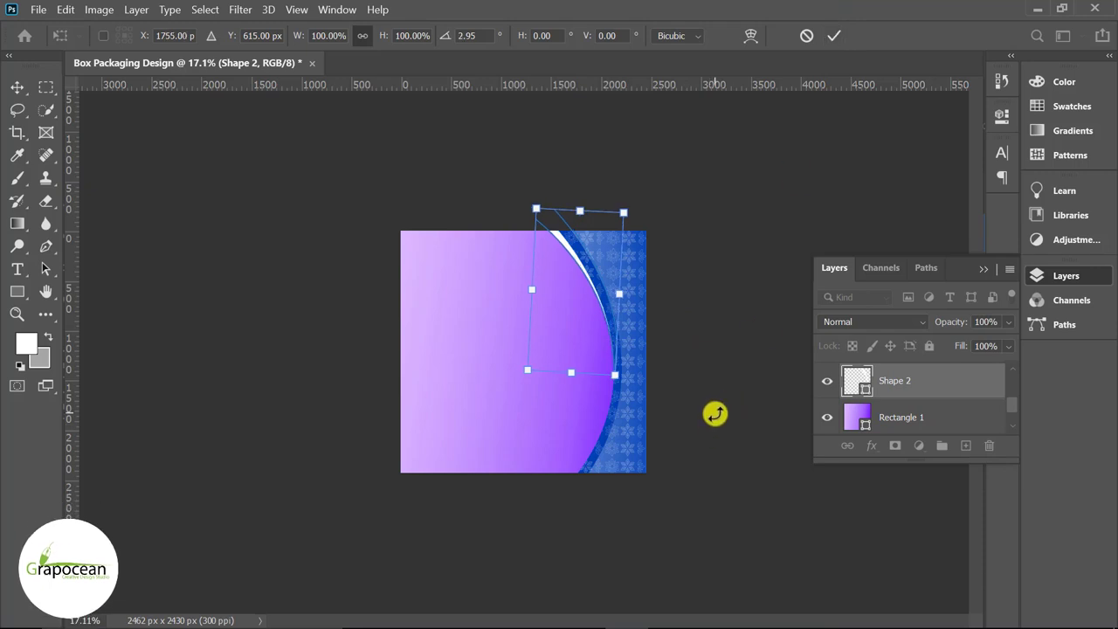
{"action": "left_click", "coordinate": [831, 40]}
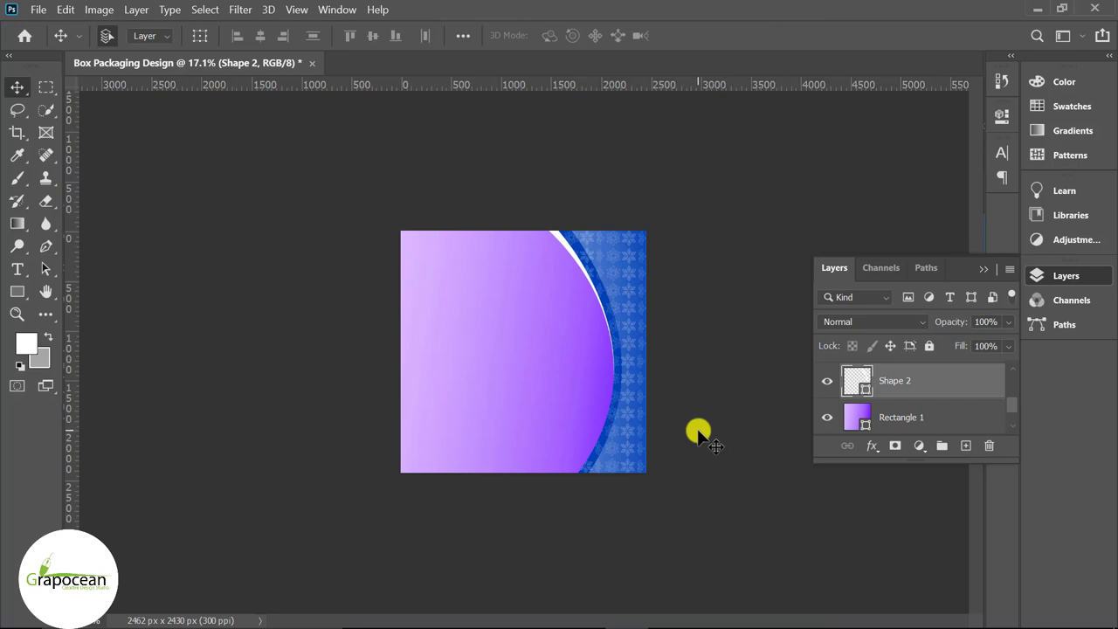
Step: Draw a curved Shape 3 band along the edge of the blue side
{"action": "left_click", "coordinate": [46, 245]}
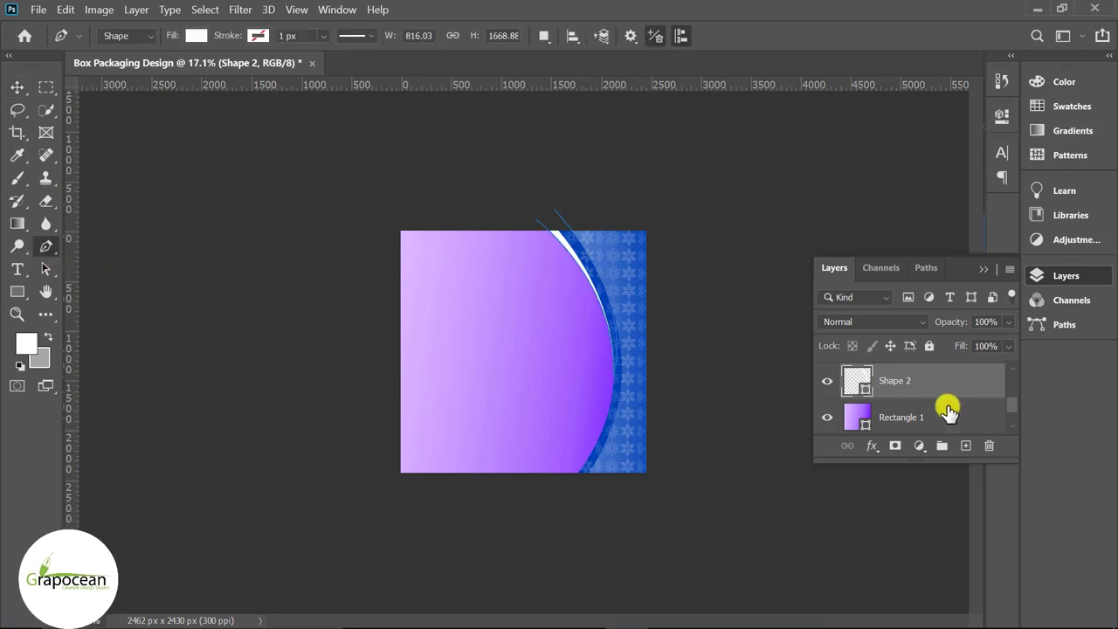
{"action": "left_click", "coordinate": [966, 447]}
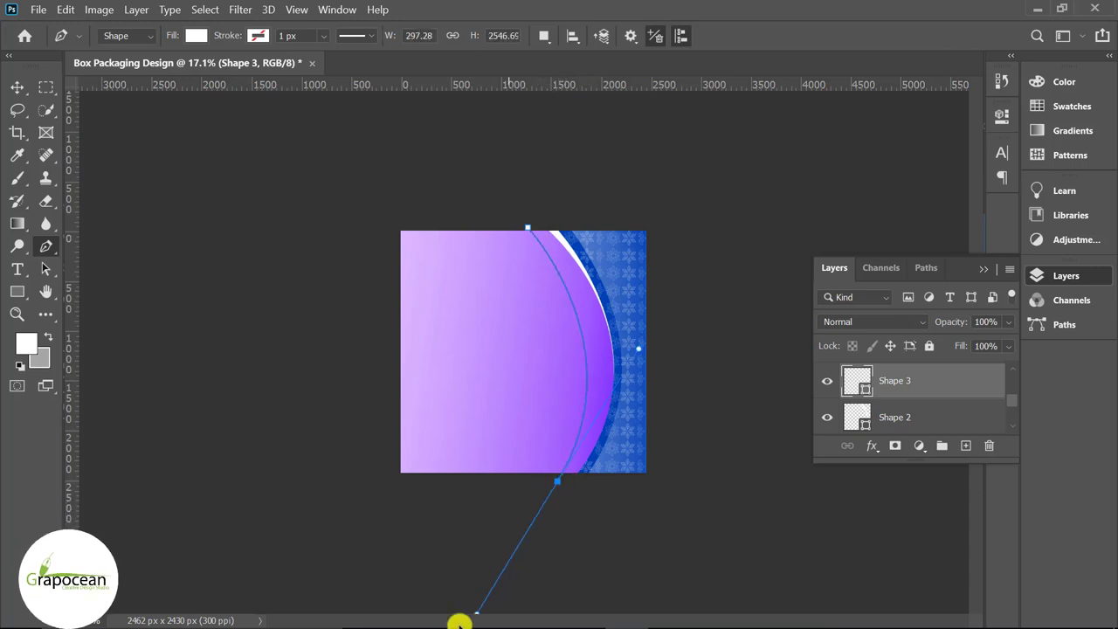
{"action": "left_click_drag", "start_coordinate": [449, 603], "coordinate": [438, 625]}
{"action": "left_click", "coordinate": [558, 482], "text": "alt"}
{"action": "left_click", "coordinate": [632, 482]}
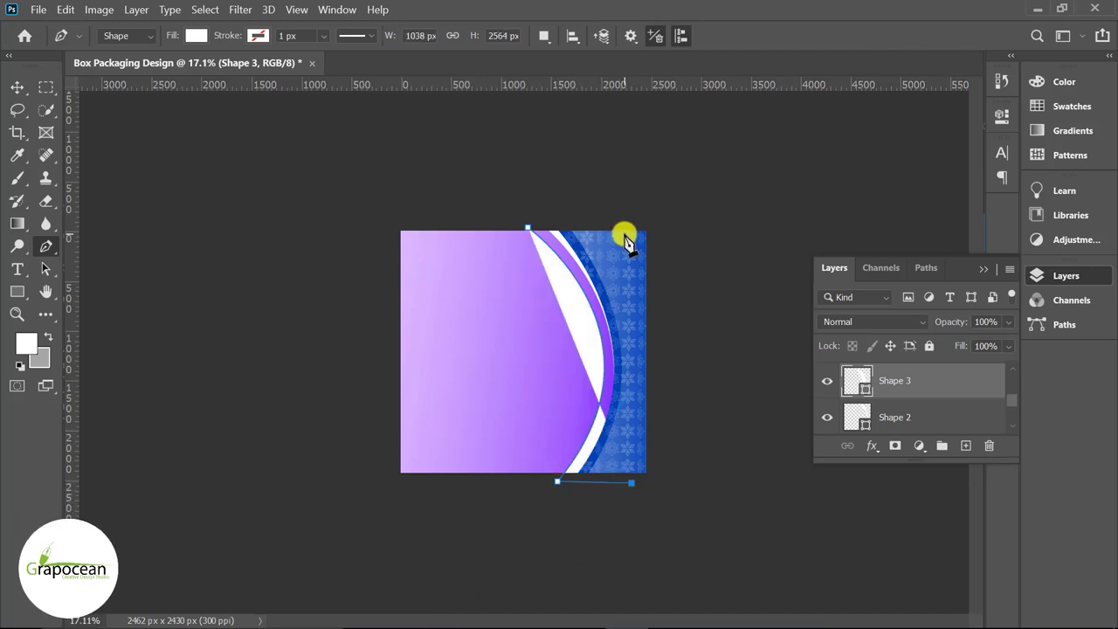
{"action": "left_click", "coordinate": [613, 219]}
Step: Fill Shape 3 dark purple at 27% opacity, then duplicate it as Shape 3 copy
{"action": "left_click", "coordinate": [196, 35]}
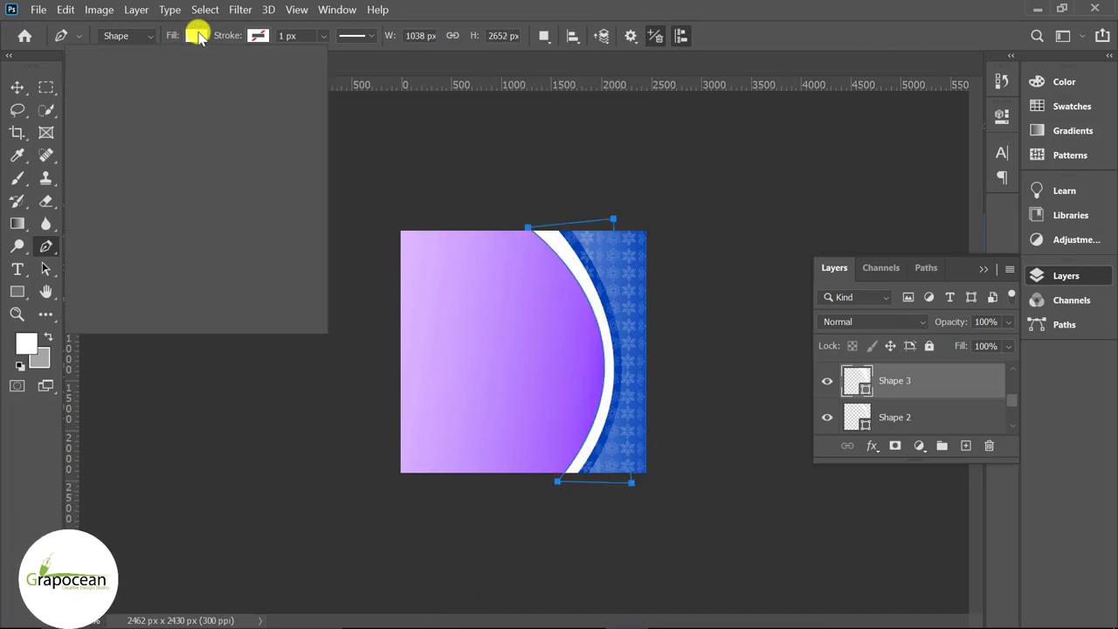
{"action": "left_click", "coordinate": [261, 128]}
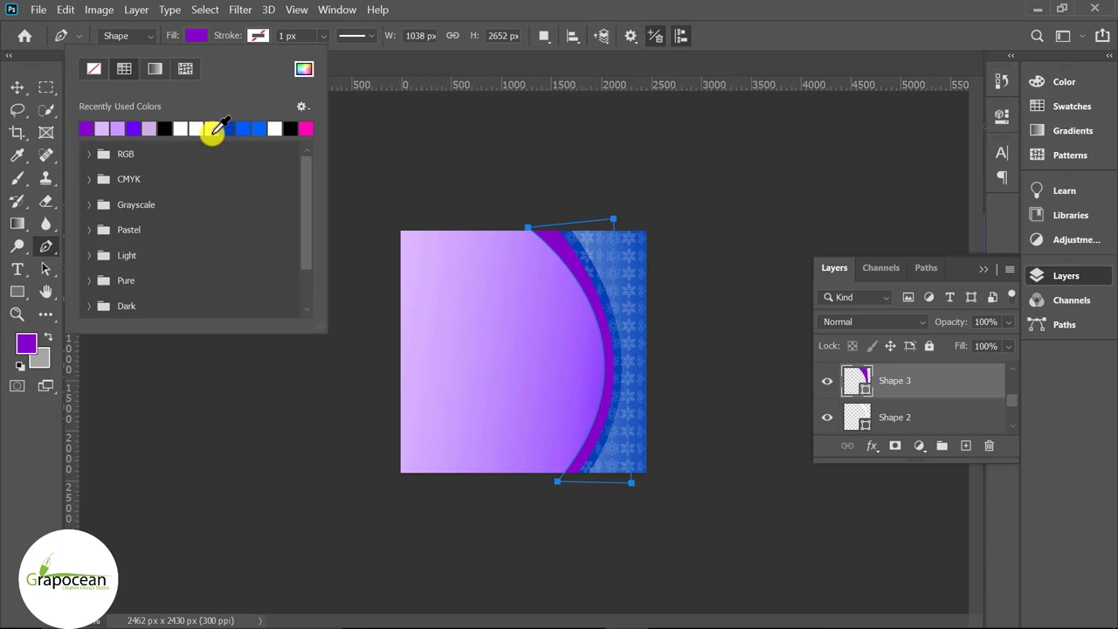
{"action": "left_click", "coordinate": [17, 86]}
{"action": "left_click_drag", "start_coordinate": [1005, 323], "coordinate": [965, 344]}
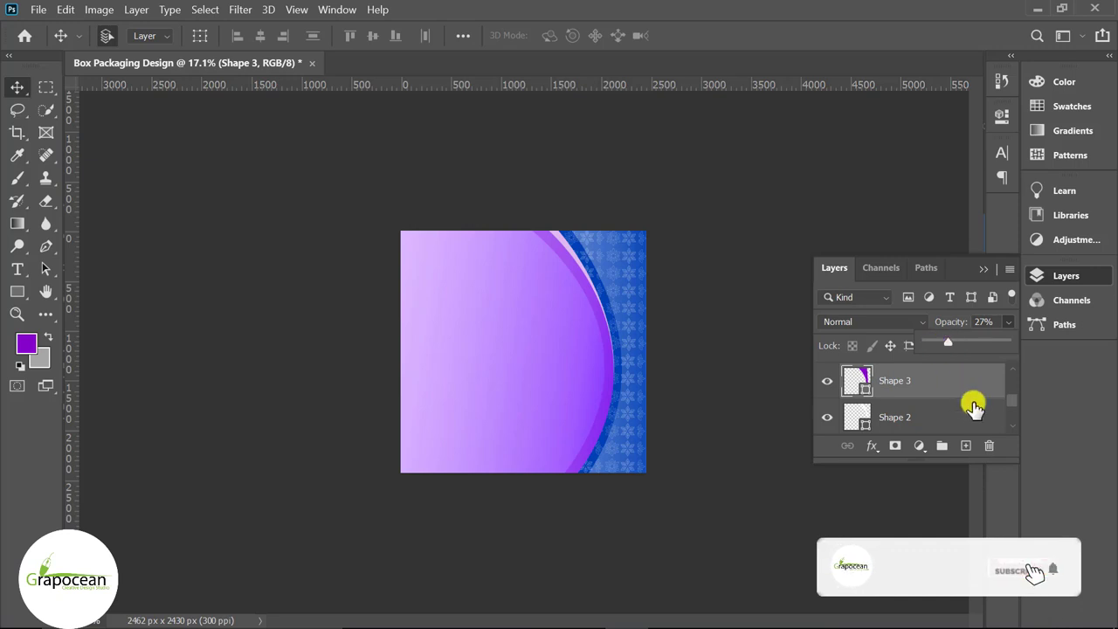
{"action": "left_click_drag", "start_coordinate": [974, 407], "coordinate": [965, 446]}
{"action": "mouse_move", "coordinate": [619, 338]}
{"action": "left_mouse_down"}
{"action": "mouse_move", "coordinate": [596, 342]}
{"action": "mouse_move", "coordinate": [611, 344]}
{"action": "left_mouse_up"}
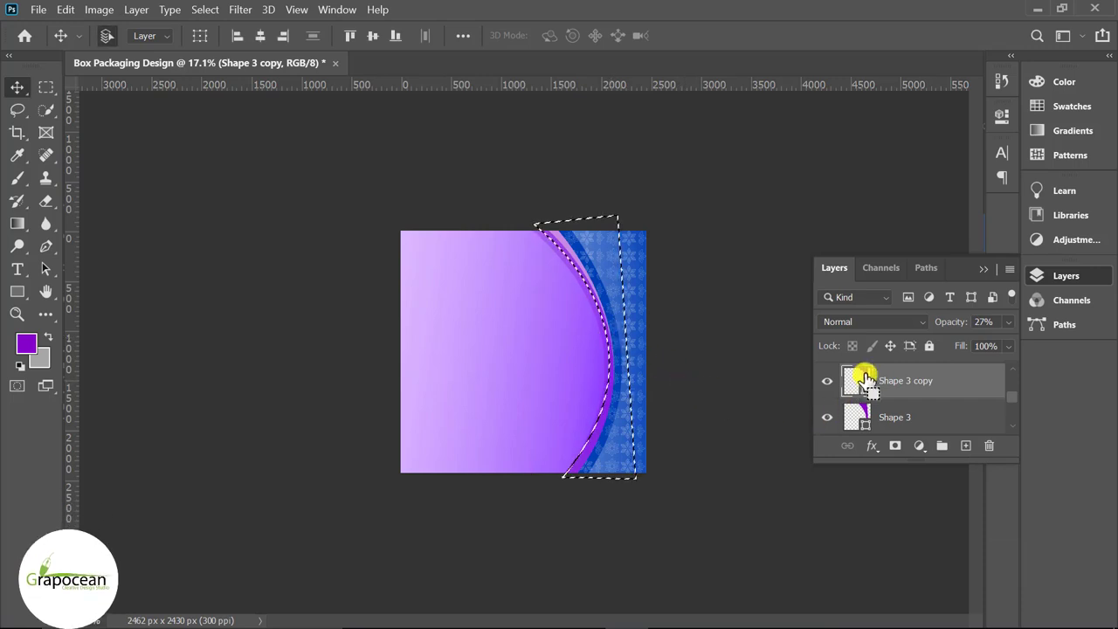
Step: Add empty Layer 1 above Shape 3 copy using the standard Brush, then deselect
{"action": "key", "text": "ctrl+d"}
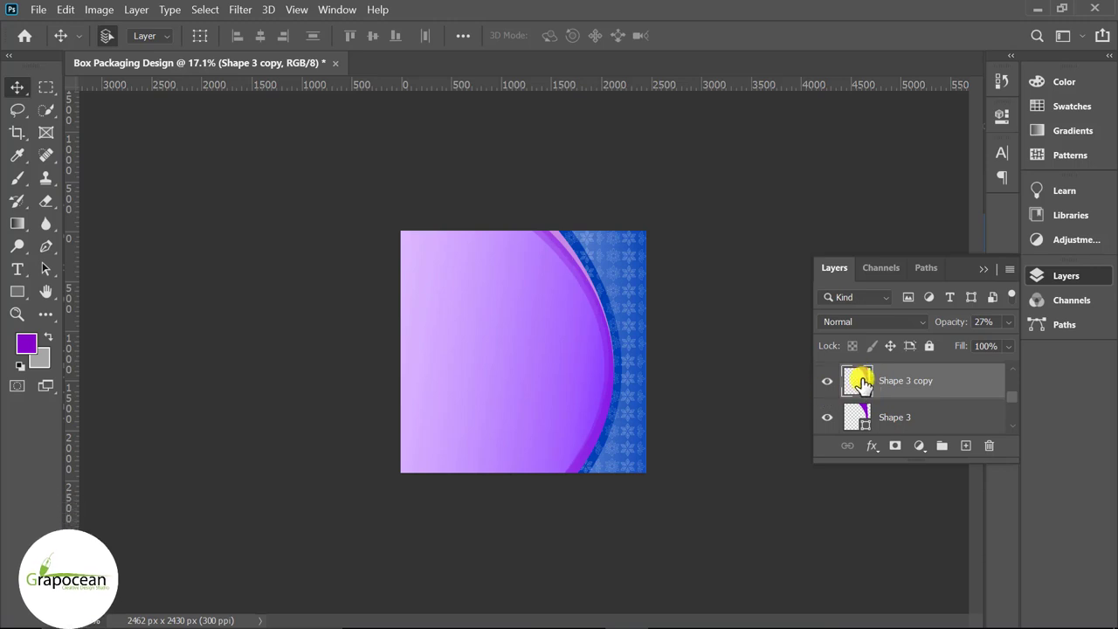
{"action": "left_click", "coordinate": [858, 381], "text": "ctrl"}
{"action": "scroll", "coordinate": [412, 244], "scroll_direction": "up", "scroll_amount": 3}
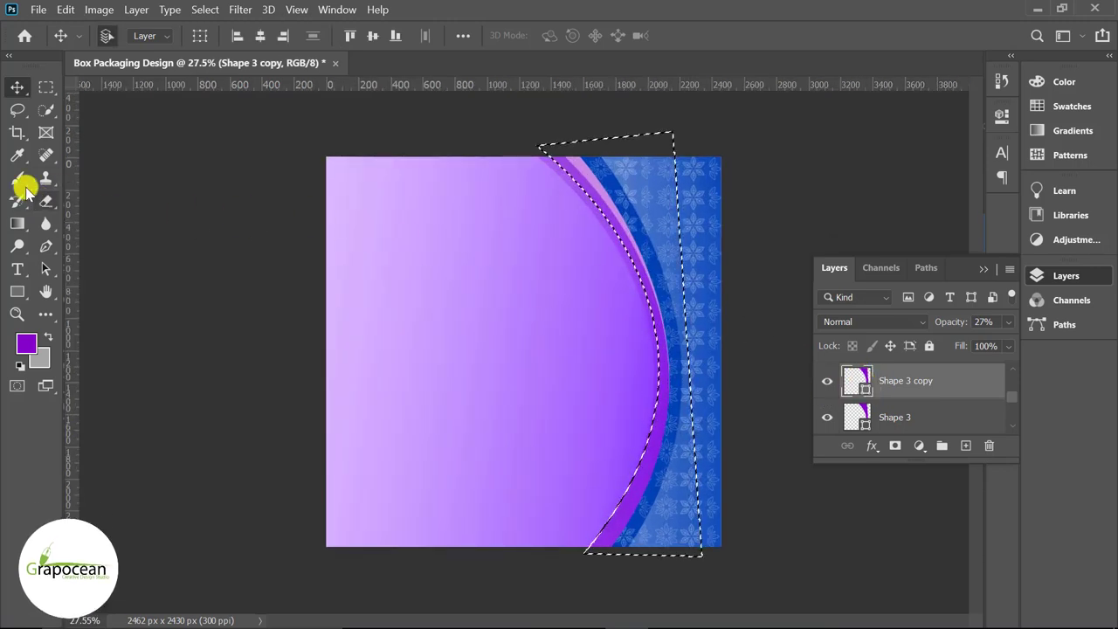
{"action": "left_click", "coordinate": [19, 180]}
{"action": "left_click", "coordinate": [69, 180]}
{"action": "left_click", "coordinate": [965, 445]}
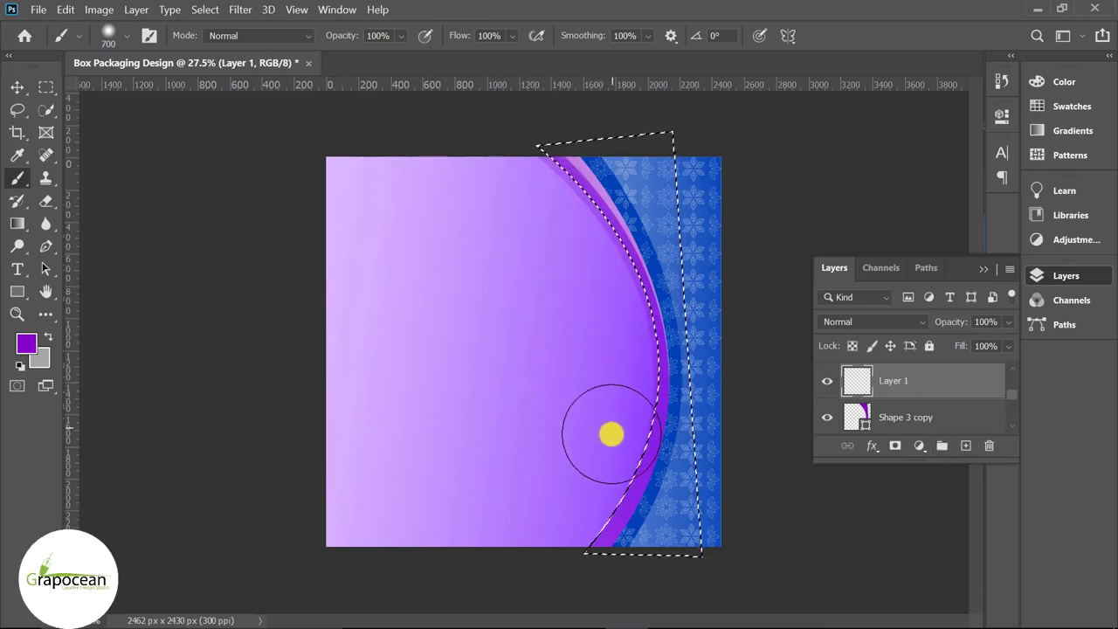
{"action": "key", "text": "m"}
{"action": "key", "text": "ctrl+d"}
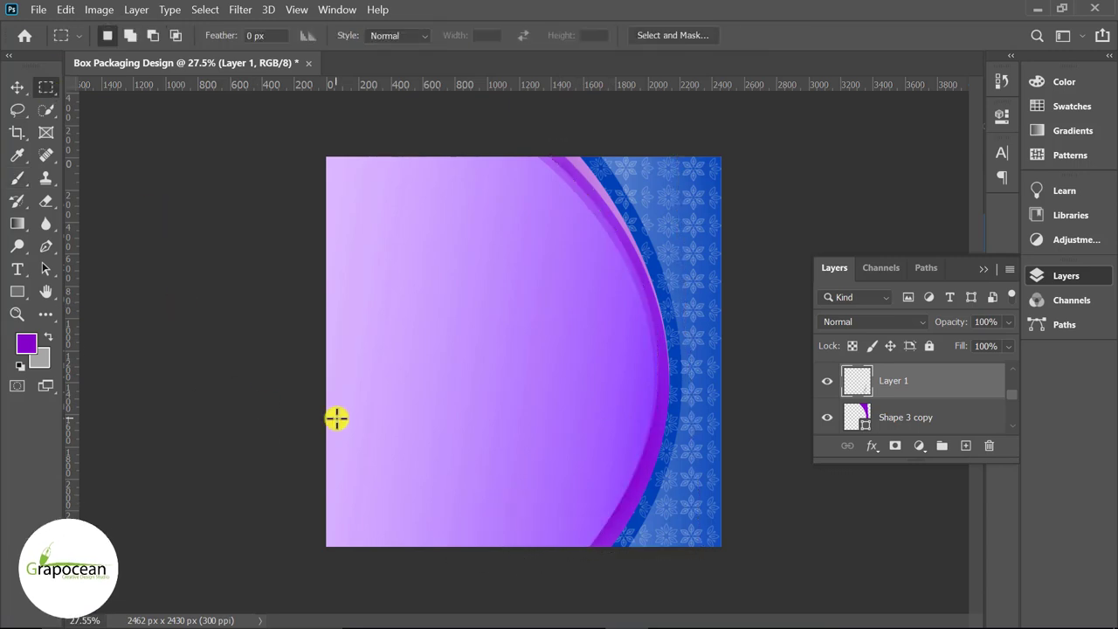
{"action": "scroll", "coordinate": [637, 454], "scroll_direction": "down", "scroll_amount": 2}
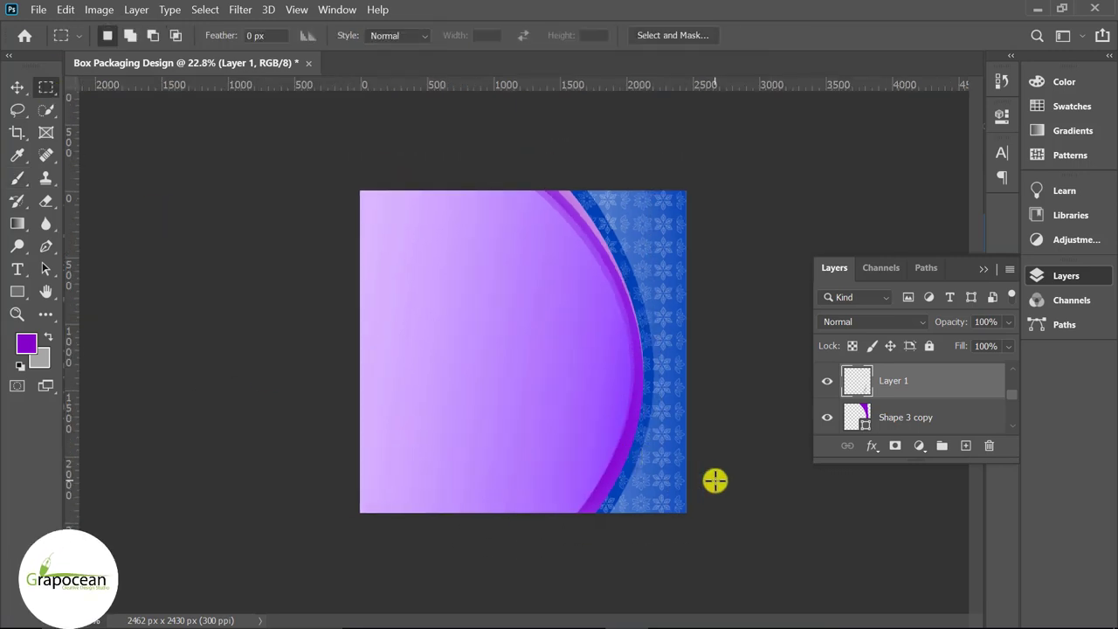
{"action": "scroll", "coordinate": [594, 446], "scroll_direction": "up", "scroll_amount": 1}
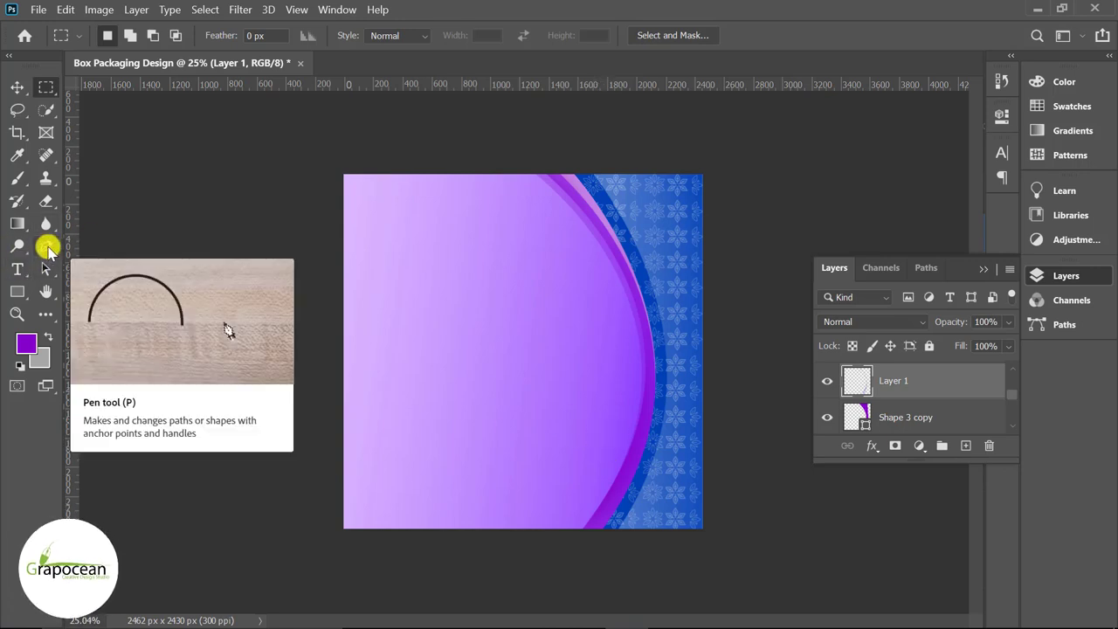
Step: Draw a purple curved Shape 4 band above Rectangle 1 at 45% opacity
{"action": "left_click", "coordinate": [47, 247]}
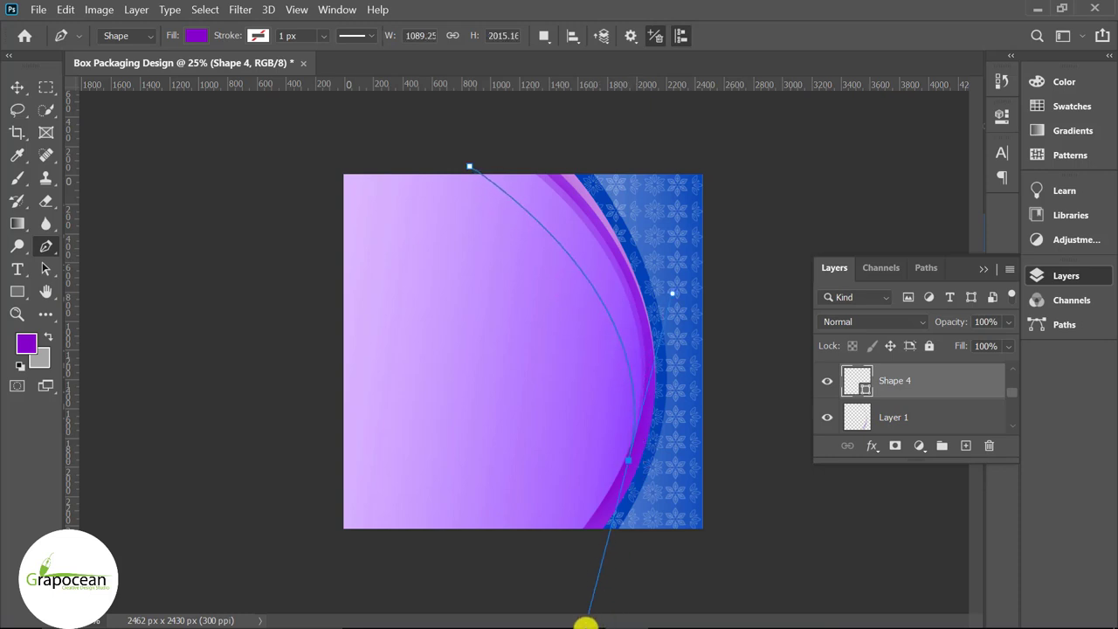
{"action": "left_click_drag", "start_coordinate": [585, 624], "coordinate": [586, 622]}
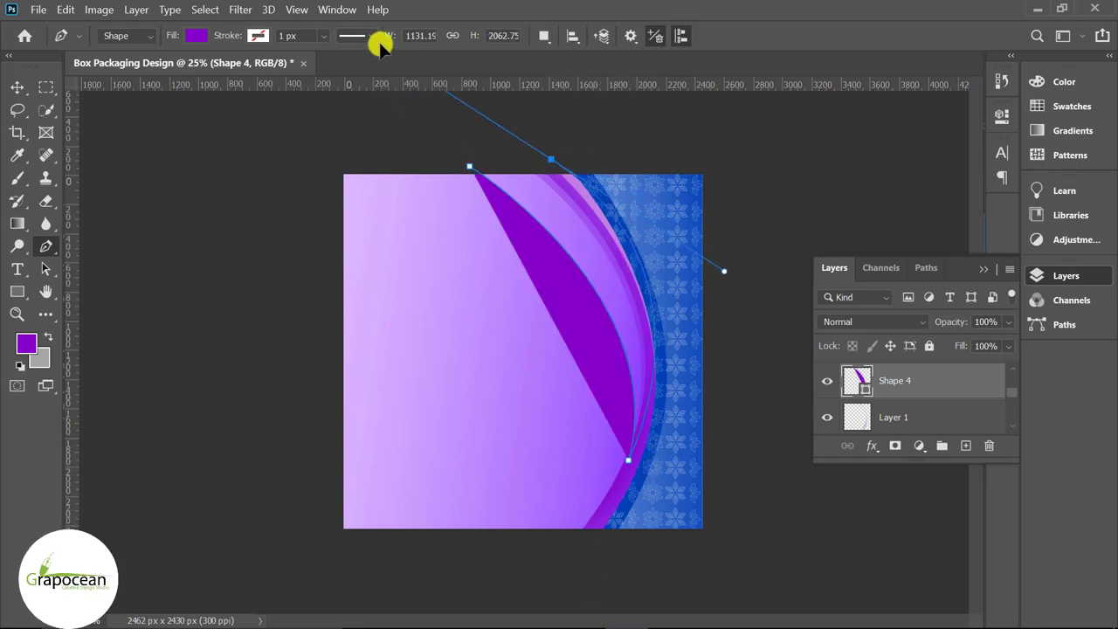
{"action": "left_click_drag", "start_coordinate": [454, 65], "coordinate": [556, 168]}
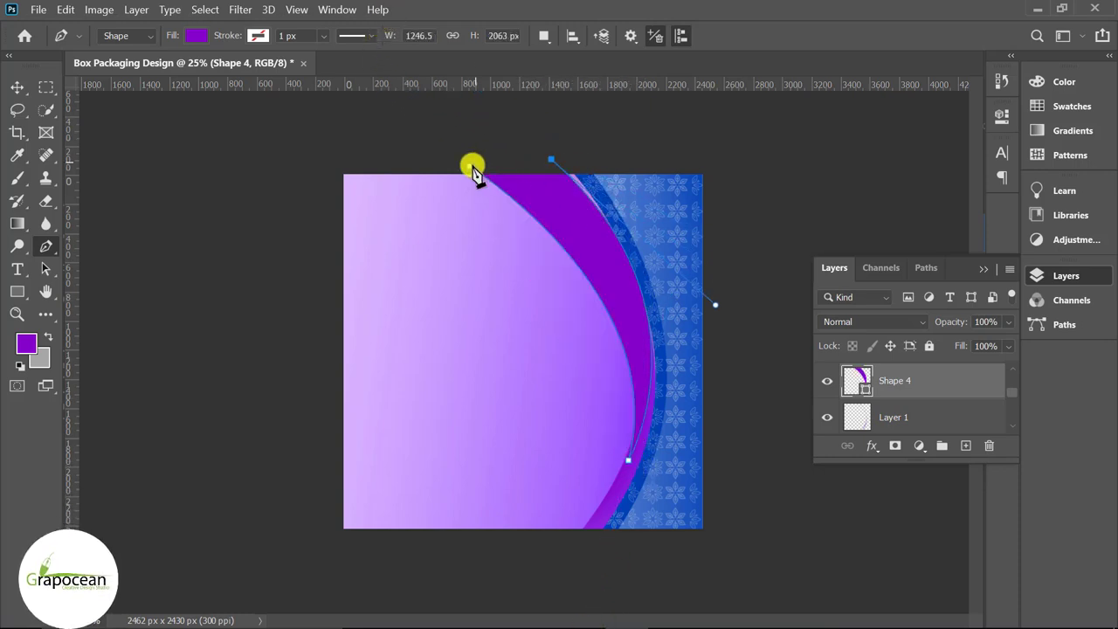
{"action": "left_click_drag", "start_coordinate": [909, 374], "coordinate": [928, 379]}
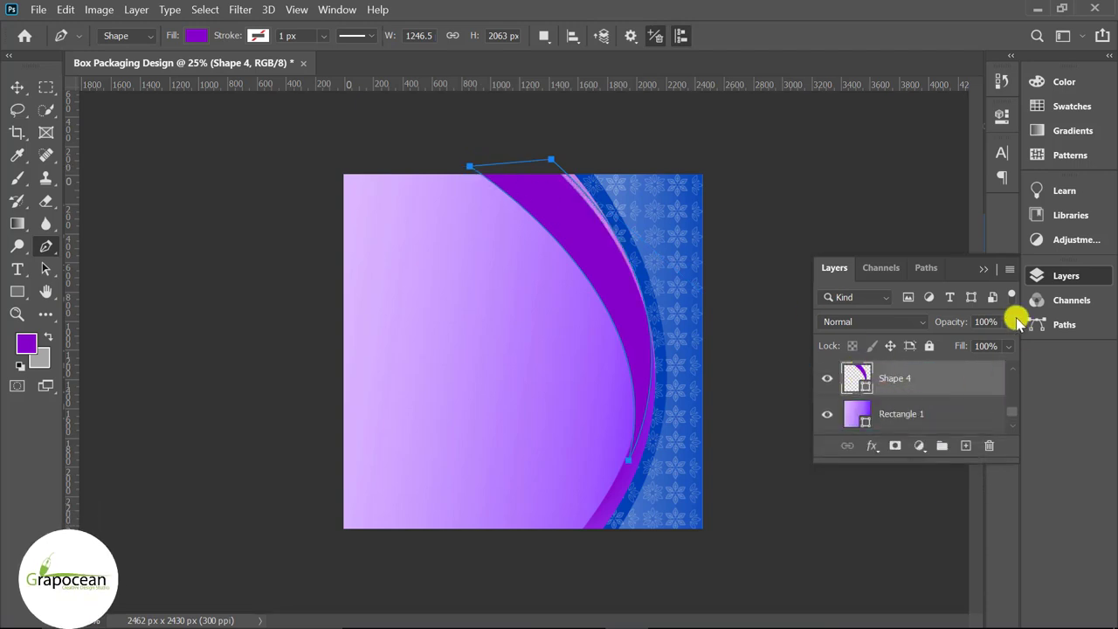
{"action": "left_click_drag", "start_coordinate": [1011, 321], "coordinate": [963, 345]}
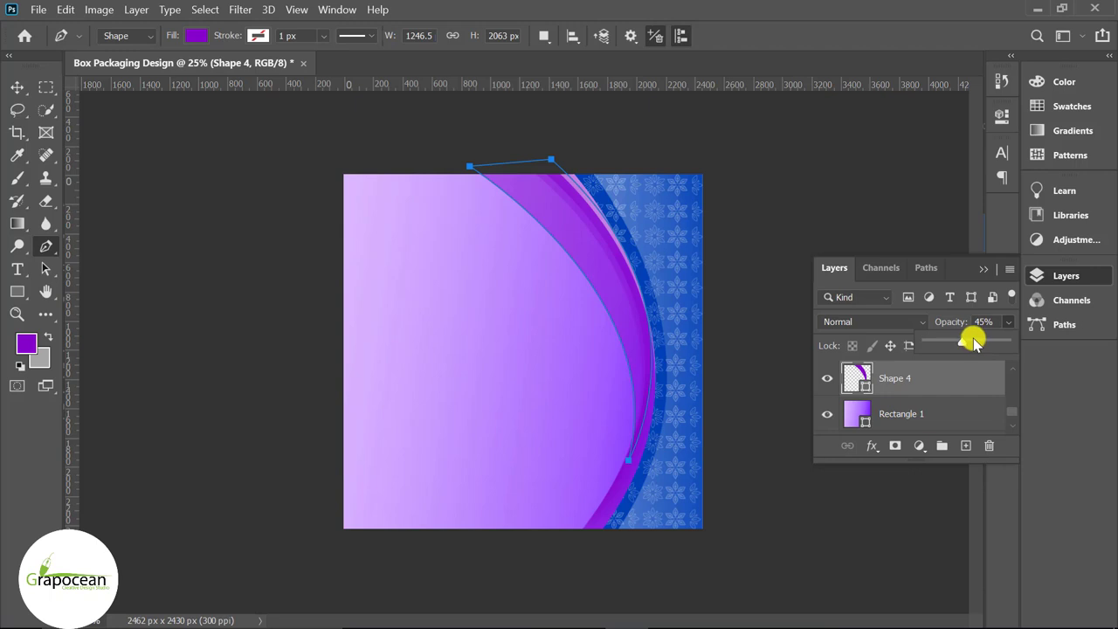
Step: Add a layer mask to Shape 4 and fade its top with a black-to-white gradient
{"action": "left_click", "coordinate": [895, 446]}
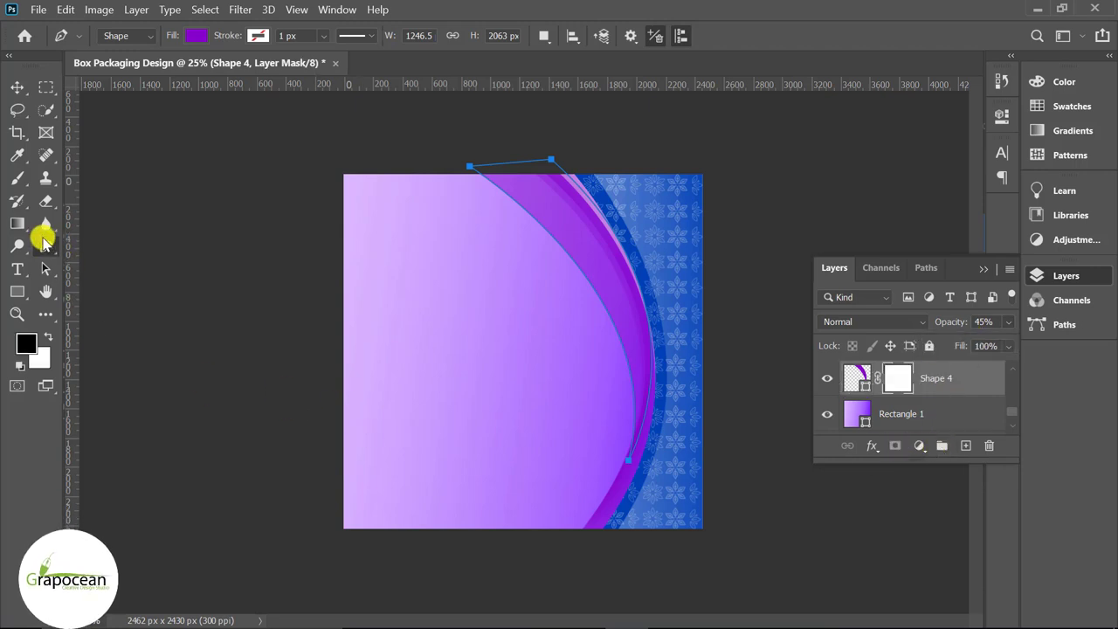
{"action": "left_click", "coordinate": [17, 223]}
{"action": "left_click_drag", "start_coordinate": [530, 300], "coordinate": [635, 240]}
{"action": "left_click_drag", "start_coordinate": [512, 268], "coordinate": [661, 300]}
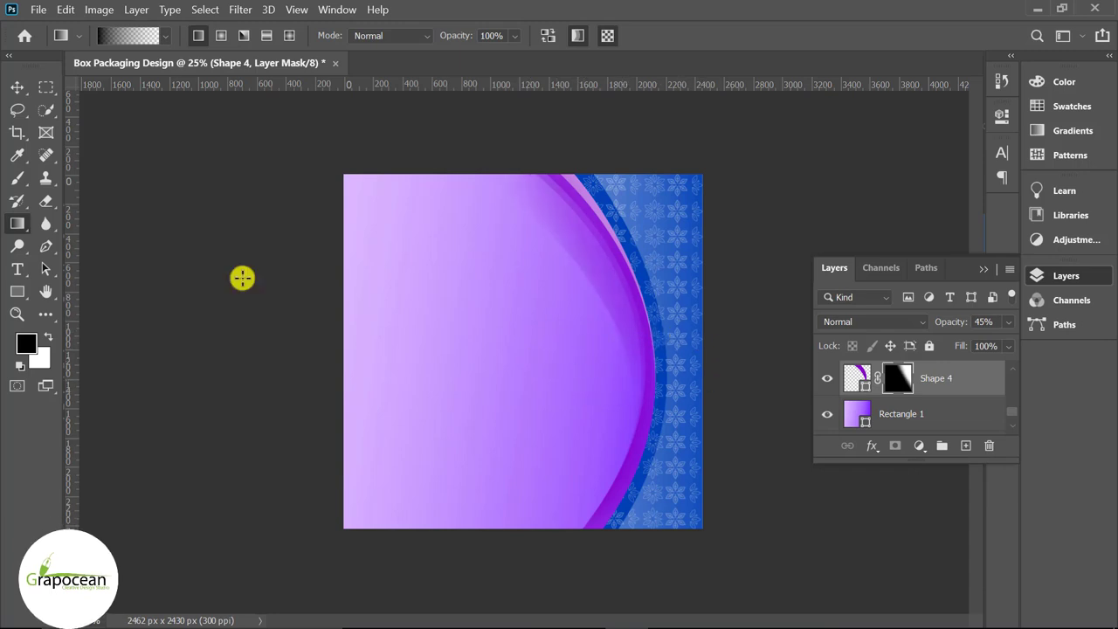
{"action": "left_click", "coordinate": [18, 85]}
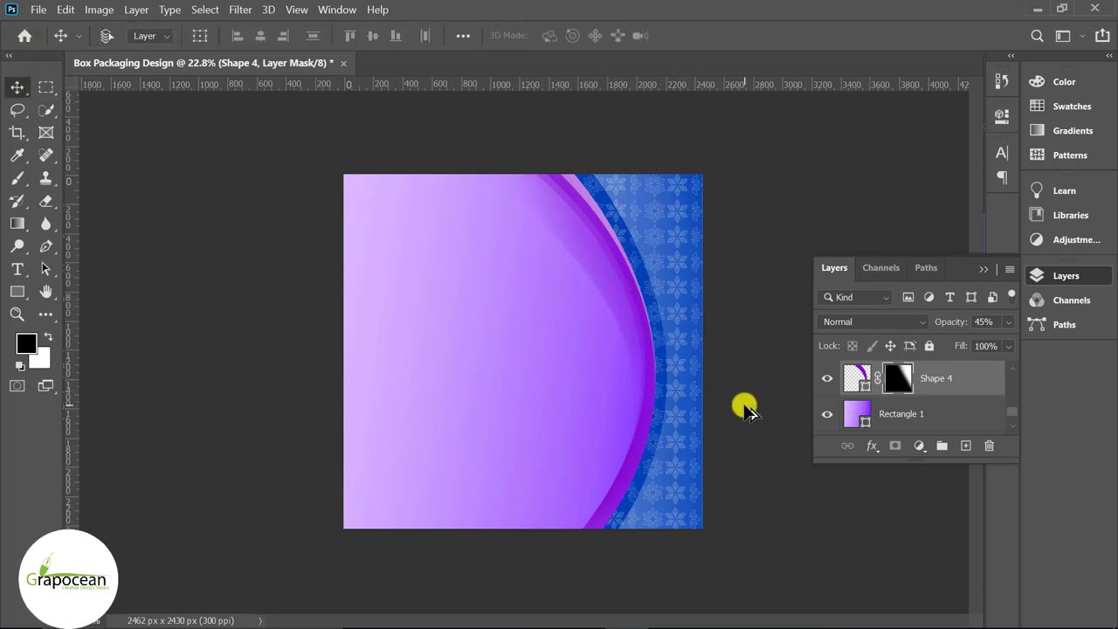
{"action": "scroll", "coordinate": [778, 424], "scroll_direction": "down", "scroll_amount": 2}
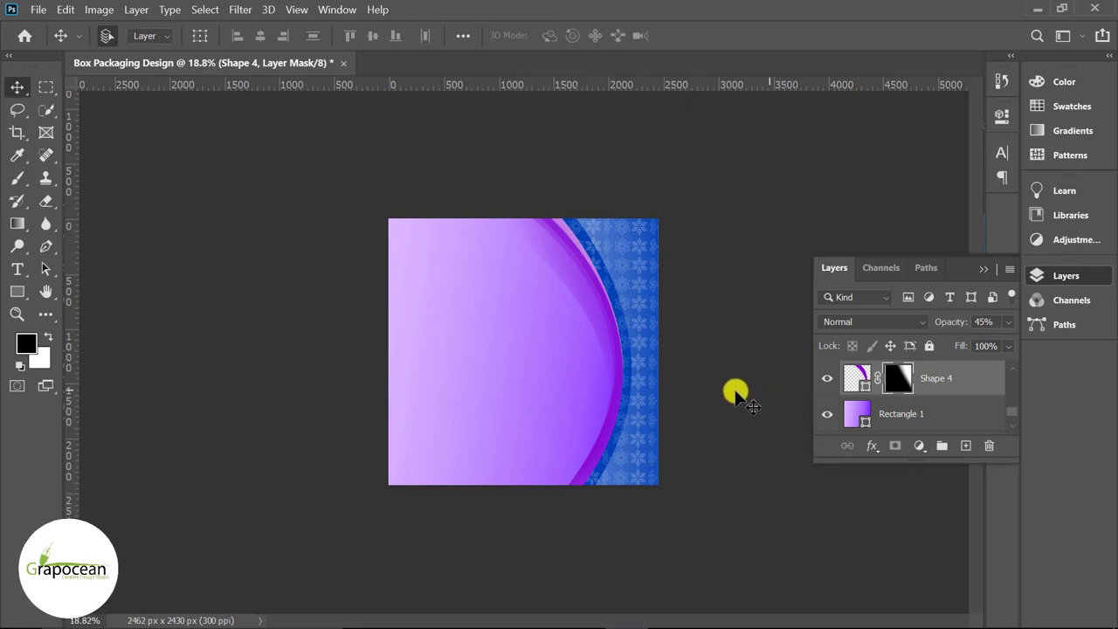
{"action": "scroll", "coordinate": [422, 396], "scroll_direction": "up", "scroll_amount": 1}
{"action": "left_click", "coordinate": [17, 178]}
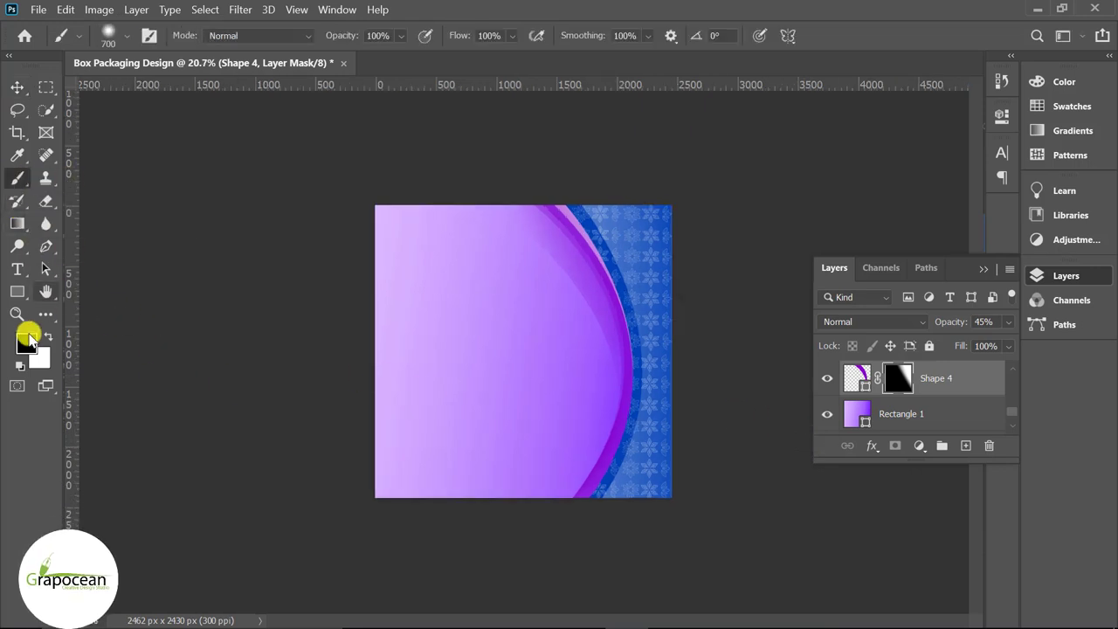
Step: Set the foreground colour to a light purple sampled from the canvas
{"action": "left_click", "coordinate": [26, 344]}
{"action": "left_click", "coordinate": [603, 262]}
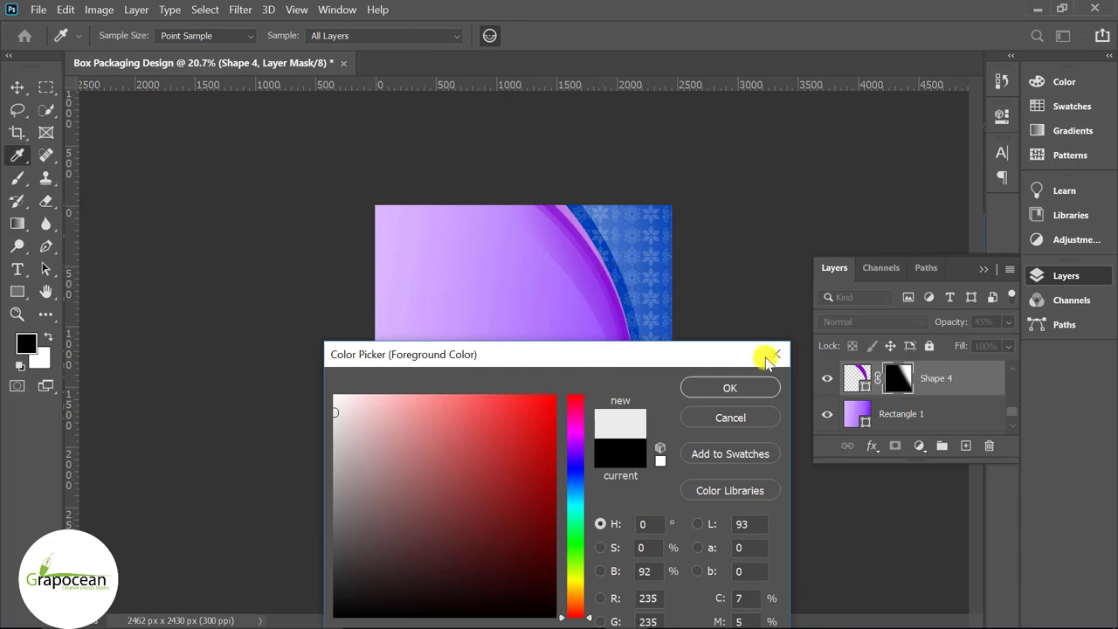
{"action": "left_click", "coordinate": [752, 387]}
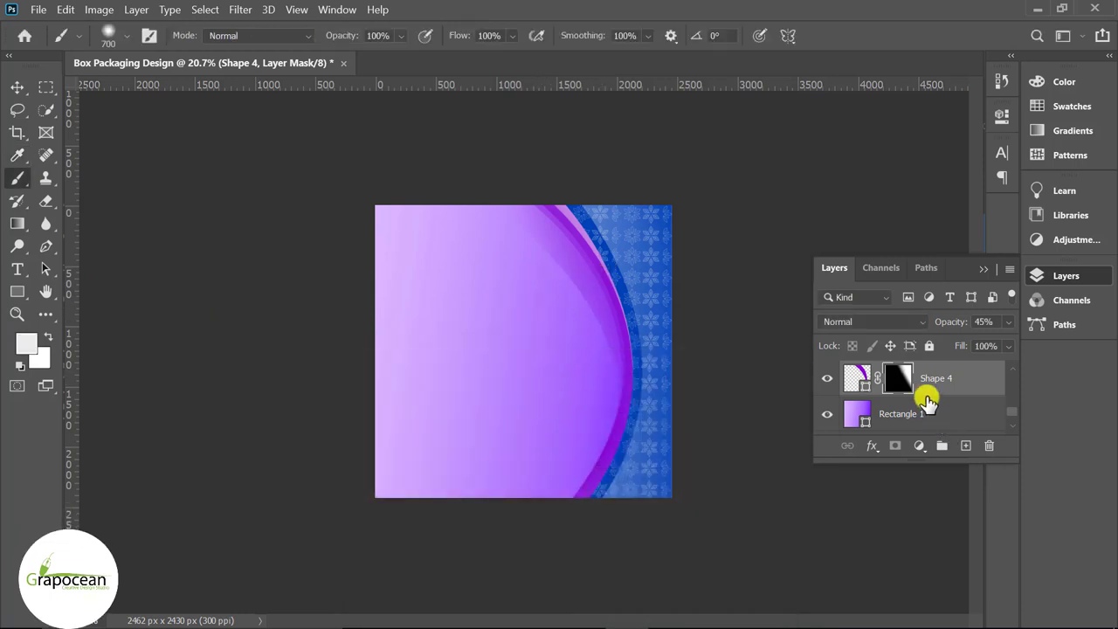
{"action": "scroll", "coordinate": [926, 395], "scroll_direction": "up", "scroll_amount": 1}
{"action": "scroll", "coordinate": [943, 402], "scroll_direction": "down", "scroll_amount": 1}
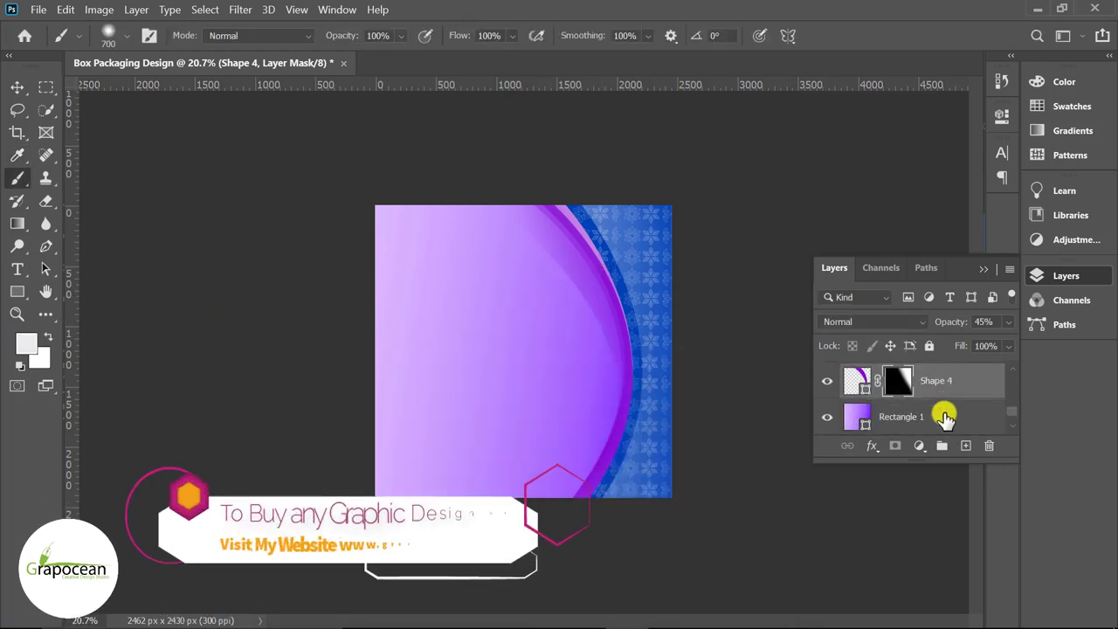
Step: Paint a soft glow with an enlarged brush on a new layer above Rectangle 1, at 29% opacity
{"action": "left_click", "coordinate": [944, 410]}
{"action": "left_click", "coordinate": [965, 446]}
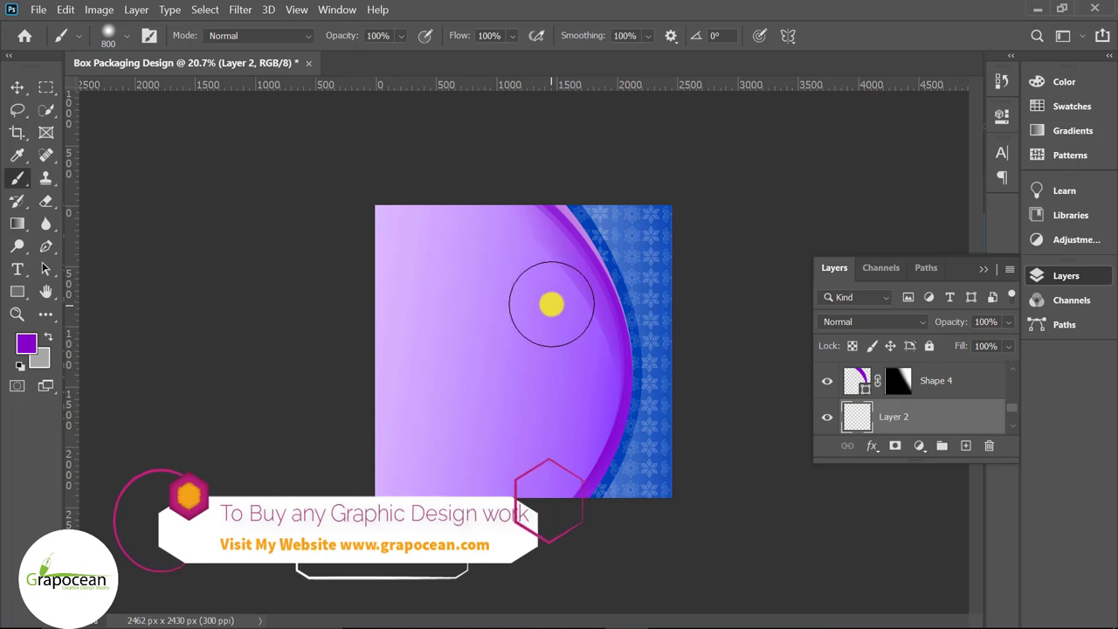
{"action": "key", "text": "bracketright"}
{"action": "key", "text": "bracketright"}
{"action": "key", "text": "bracketright"}
{"action": "key", "text": "bracketright"}
{"action": "key", "text": "bracketright"}
{"action": "key", "text": "bracketright"}
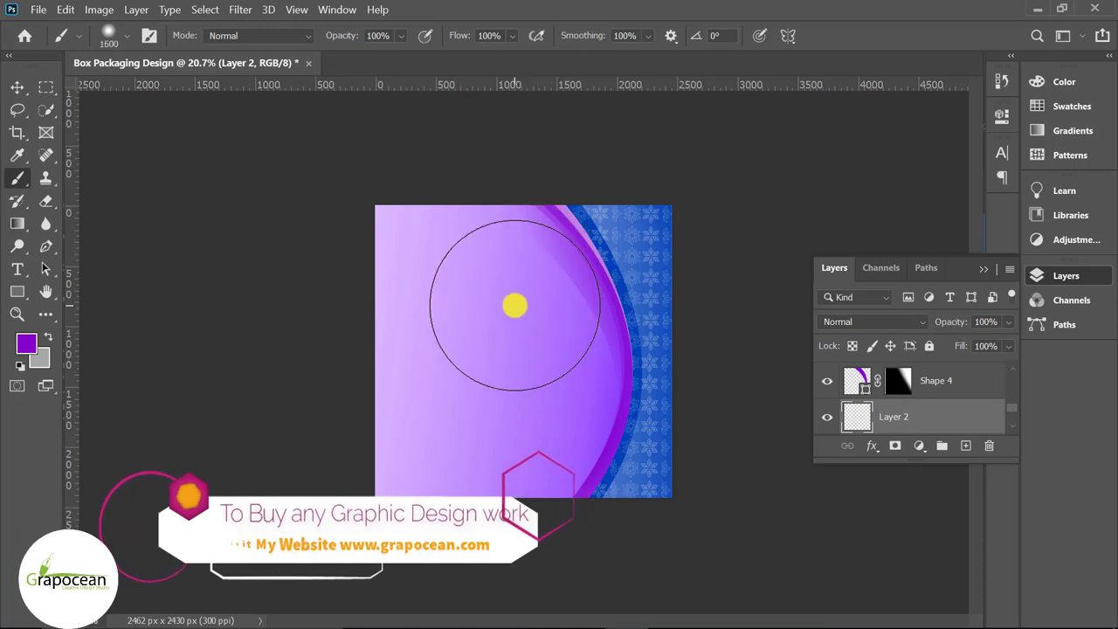
{"action": "left_click", "coordinate": [514, 301]}
{"action": "left_click_drag", "start_coordinate": [1007, 330], "coordinate": [952, 348]}
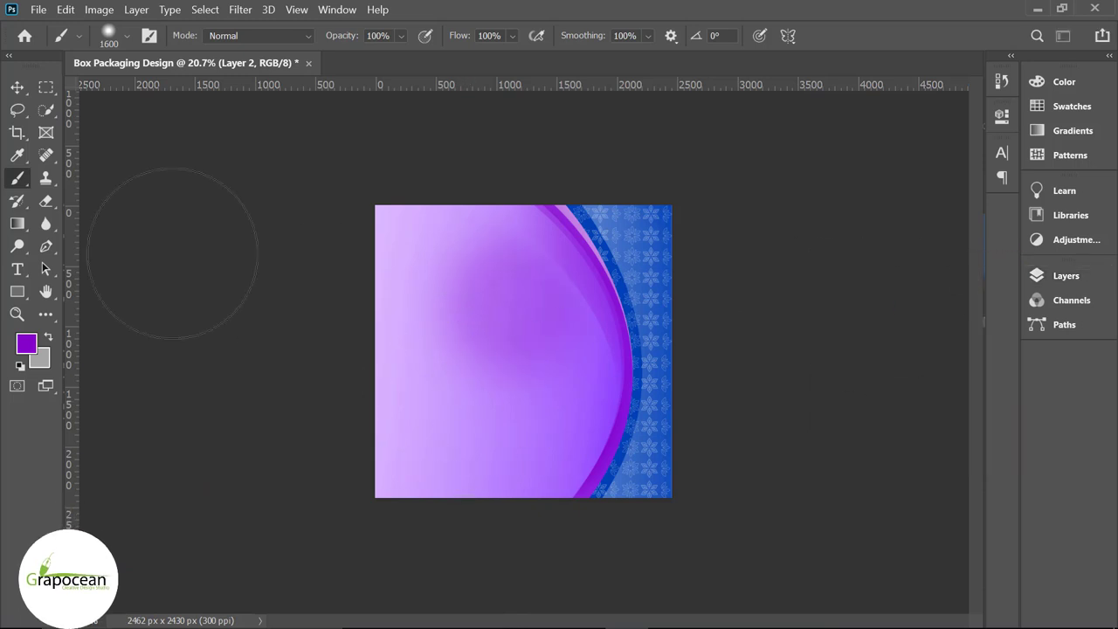
{"action": "left_click", "coordinate": [17, 87]}
{"action": "key", "text": "ctrl+plus"}
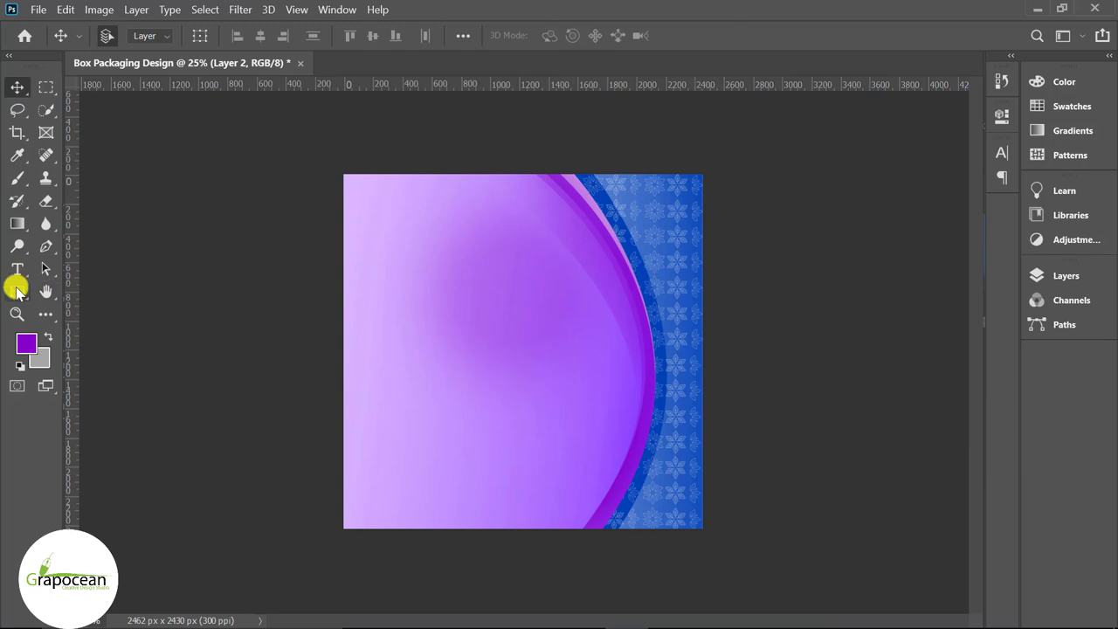
Step: Draw a purple oval, Ellipse 1, in the upper area and shift it right
{"action": "left_click", "coordinate": [16, 291]}
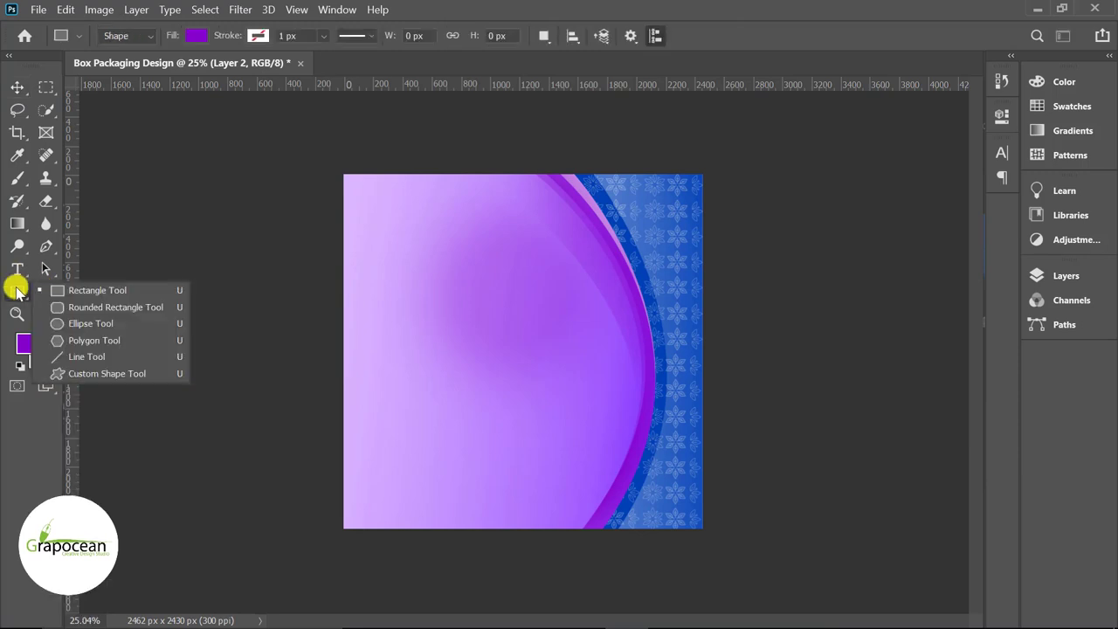
{"action": "left_click", "coordinate": [100, 324]}
{"action": "left_click_drag", "start_coordinate": [399, 244], "coordinate": [590, 336]}
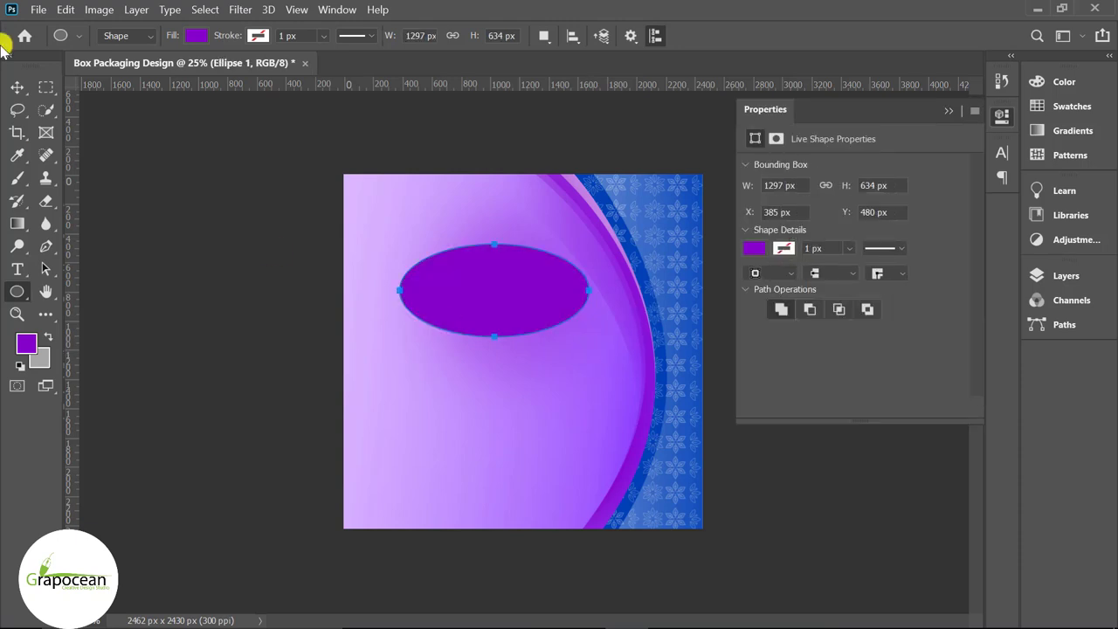
{"action": "key", "text": "v"}
{"action": "mouse_move", "coordinate": [502, 326]}
{"action": "left_mouse_down"}
{"action": "mouse_move", "coordinate": [538, 324]}
{"action": "mouse_move", "coordinate": [516, 325]}
{"action": "left_mouse_up"}
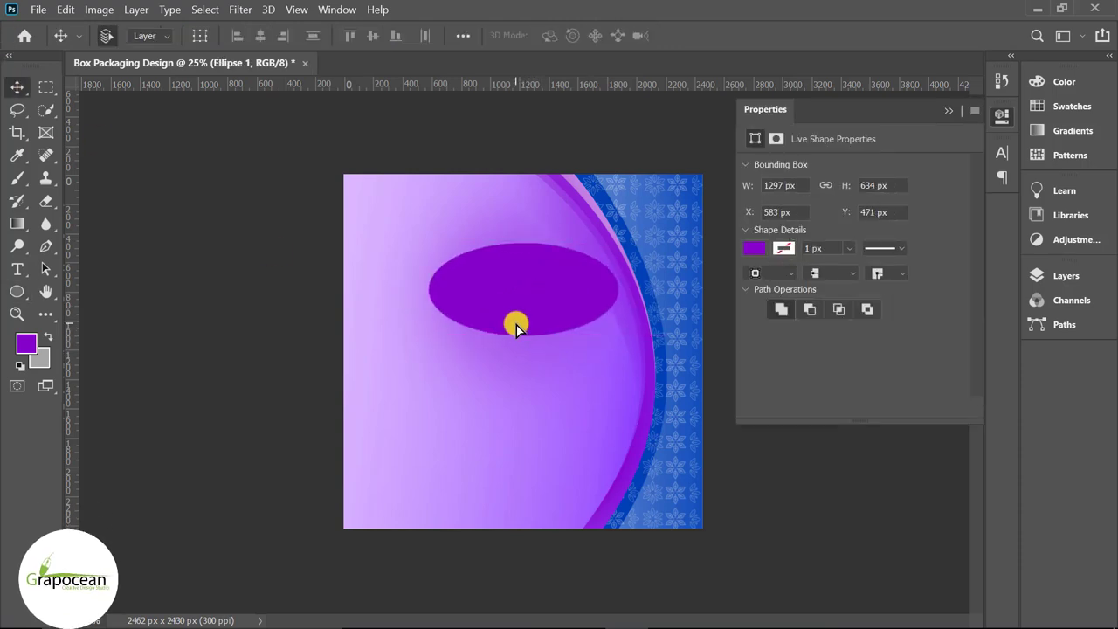
Step: Tilt the oval about -12.85° and stretch it slightly taller
{"action": "key", "text": "ctrl+t"}
{"action": "left_click_drag", "start_coordinate": [634, 379], "coordinate": [653, 350]}
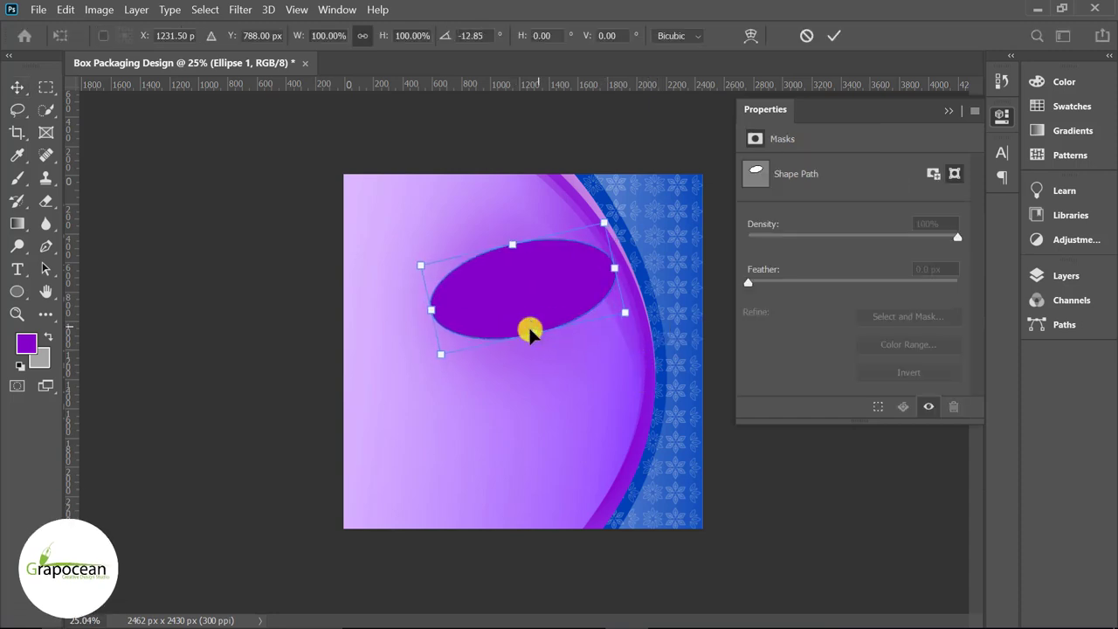
{"action": "left_click_drag", "start_coordinate": [534, 335], "coordinate": [539, 345]}
{"action": "left_click_drag", "start_coordinate": [511, 307], "coordinate": [515, 299]}
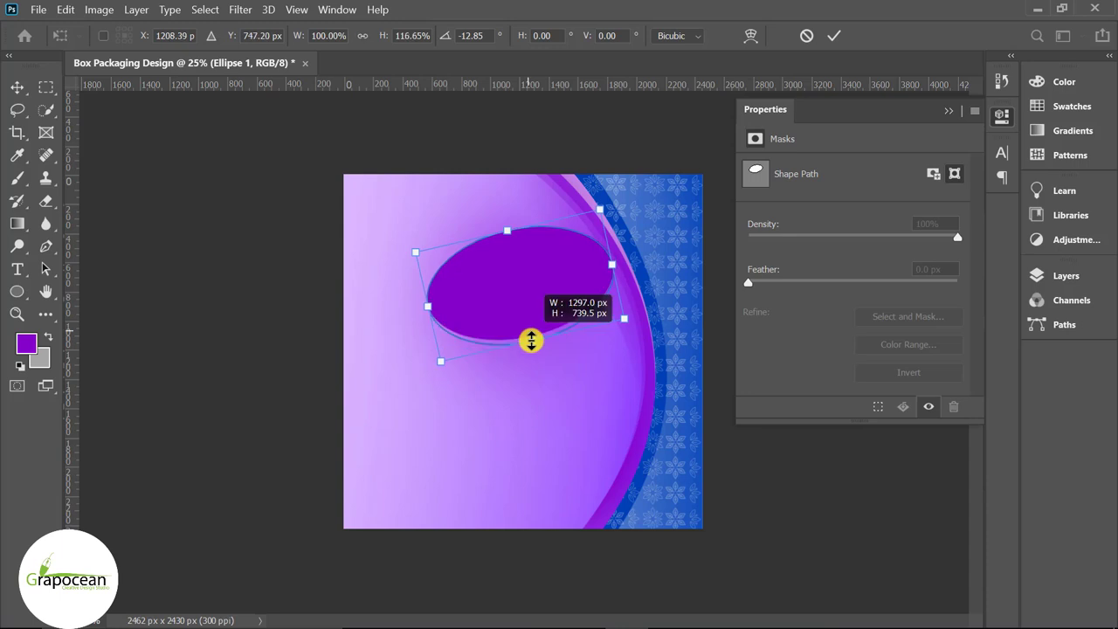
{"action": "left_click_drag", "start_coordinate": [527, 341], "coordinate": [528, 346]}
{"action": "left_click", "coordinate": [834, 35]}
Step: Recolour the Ellipse 1 fill to blue #0040b6
{"action": "left_click", "coordinate": [878, 302]}
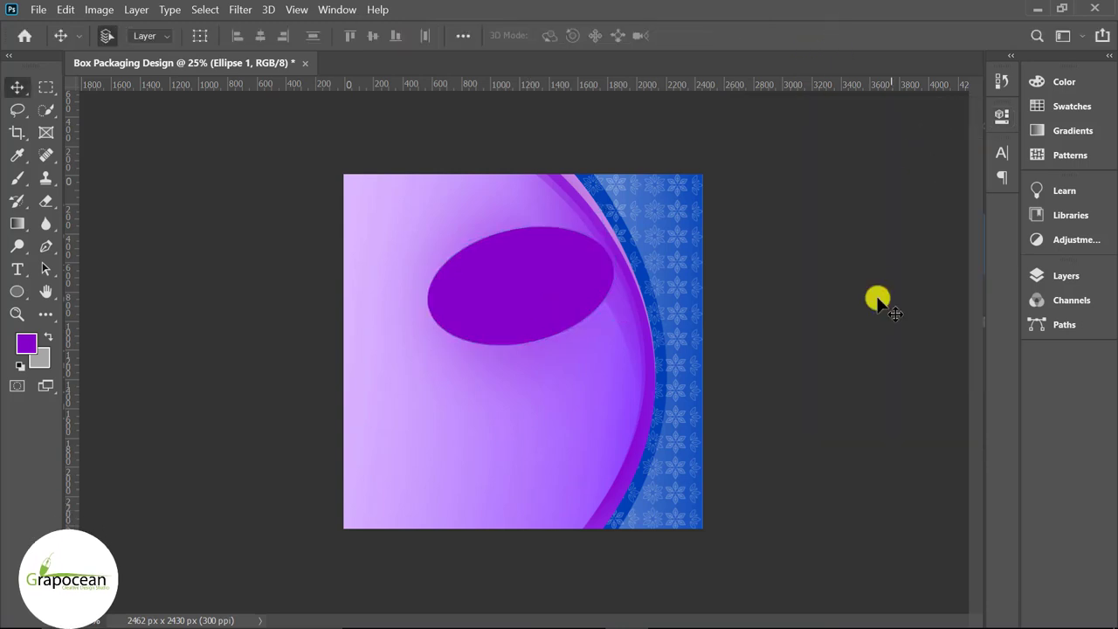
{"action": "left_click", "coordinate": [1038, 277]}
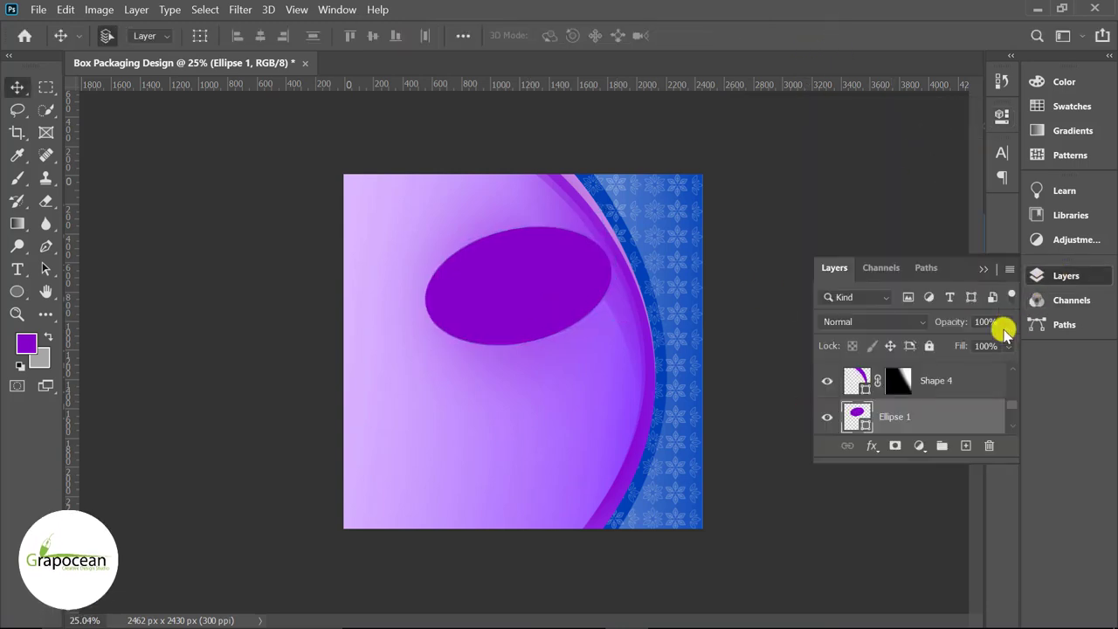
{"action": "double_click", "coordinate": [857, 417]}
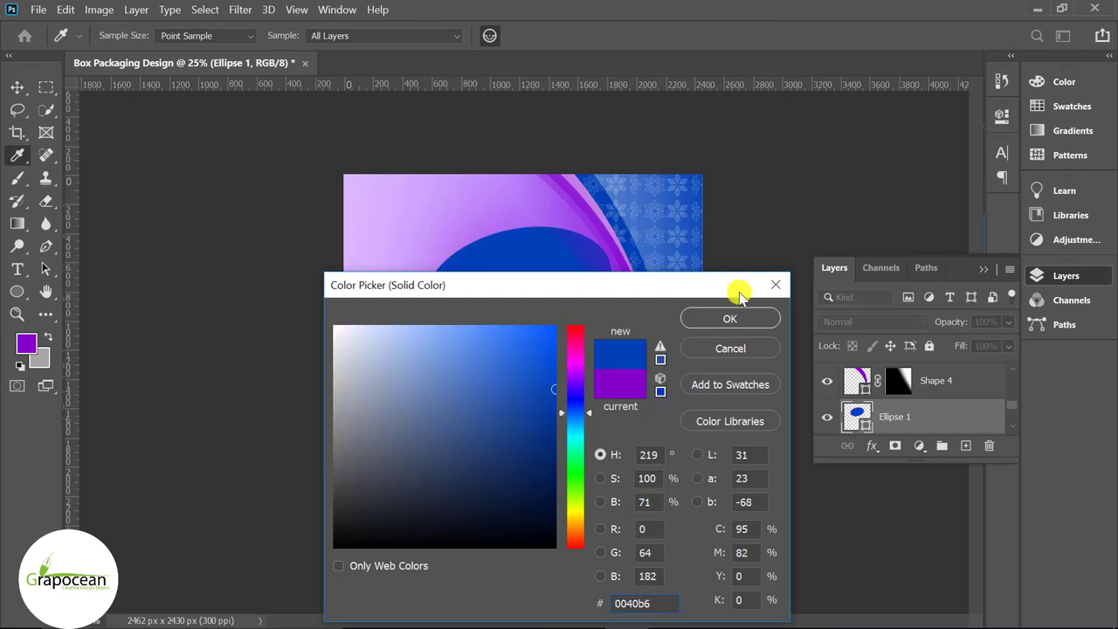
{"action": "left_click", "coordinate": [730, 319]}
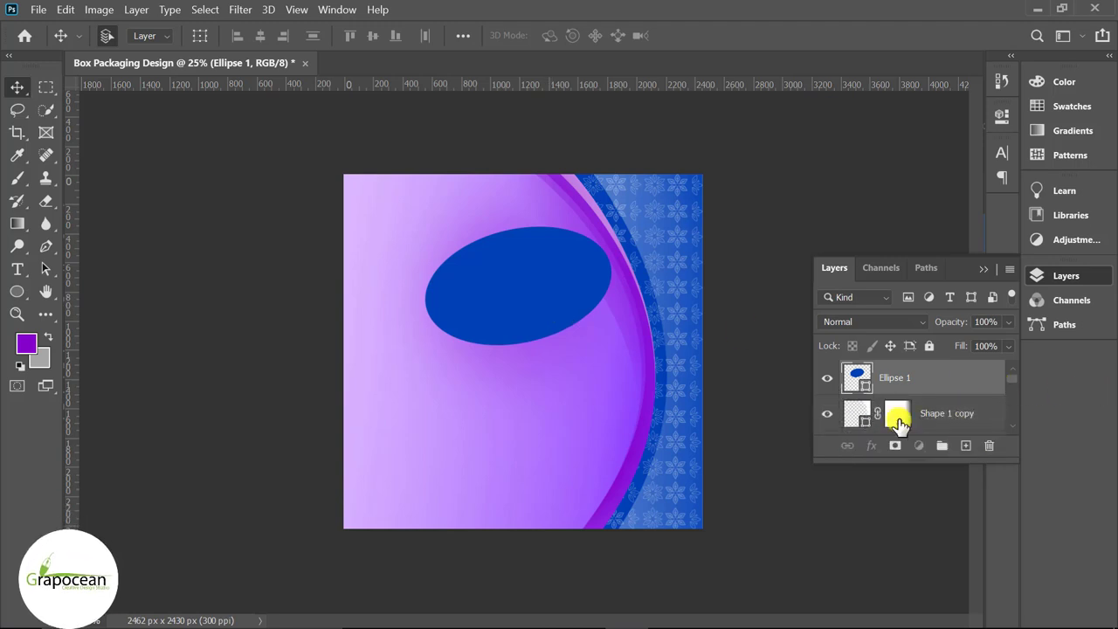
Step: Duplicate the blue oval and shrink the copy slightly
{"action": "key", "text": "ctrl+j"}
{"action": "key", "text": "ctrl+t"}
{"action": "left_click_drag", "start_coordinate": [612, 345], "coordinate": [609, 345]}
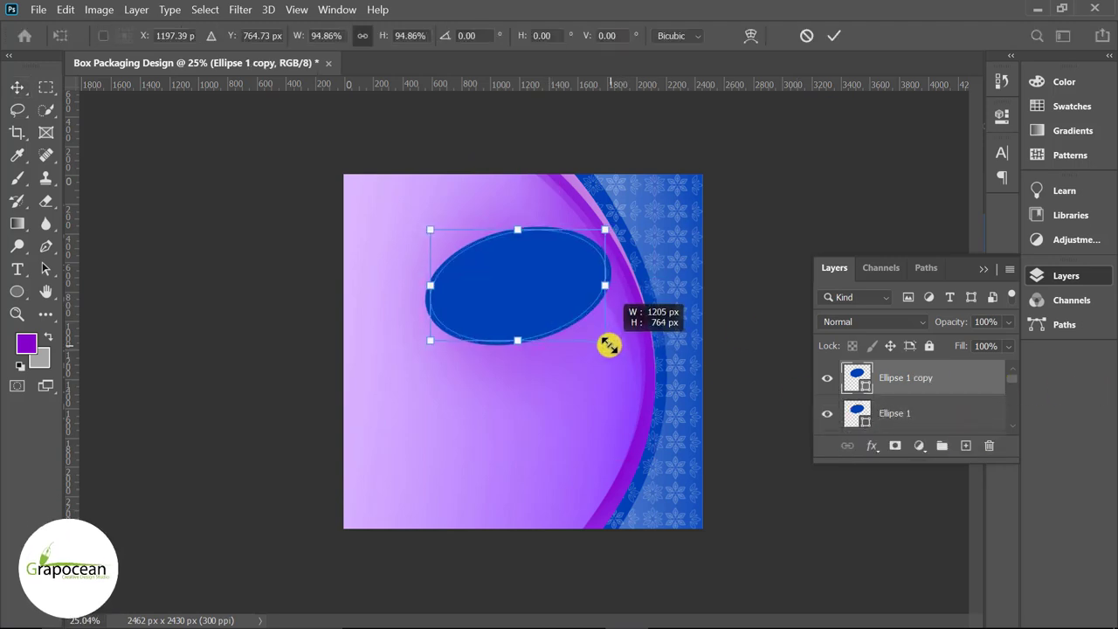
{"action": "left_click_drag", "start_coordinate": [517, 341], "coordinate": [517, 344]}
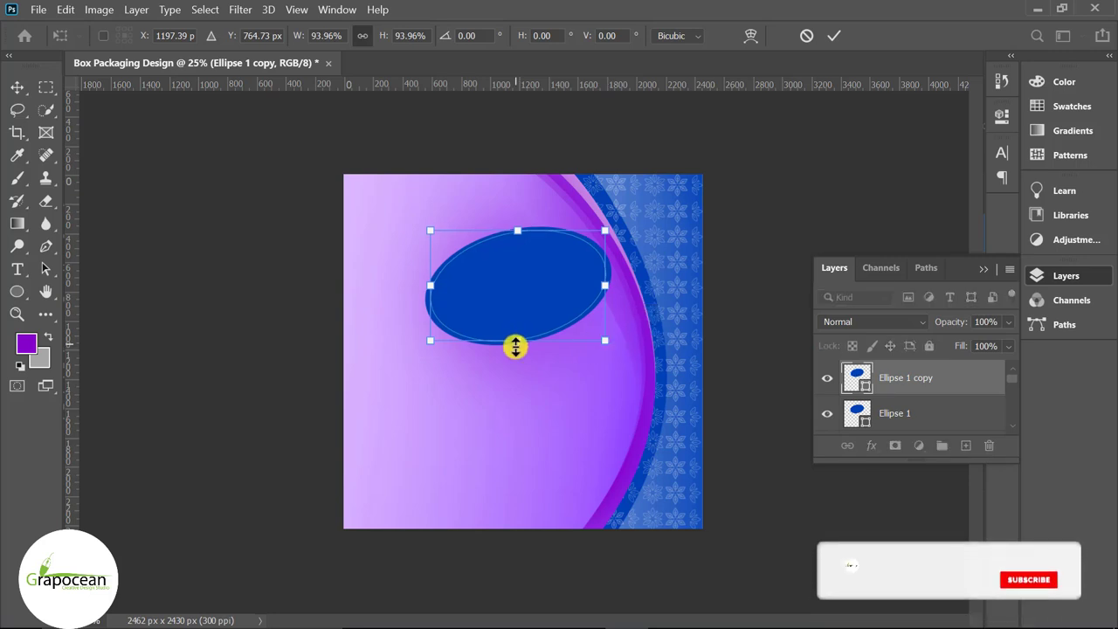
{"action": "left_click_drag", "start_coordinate": [520, 226], "coordinate": [518, 222]}
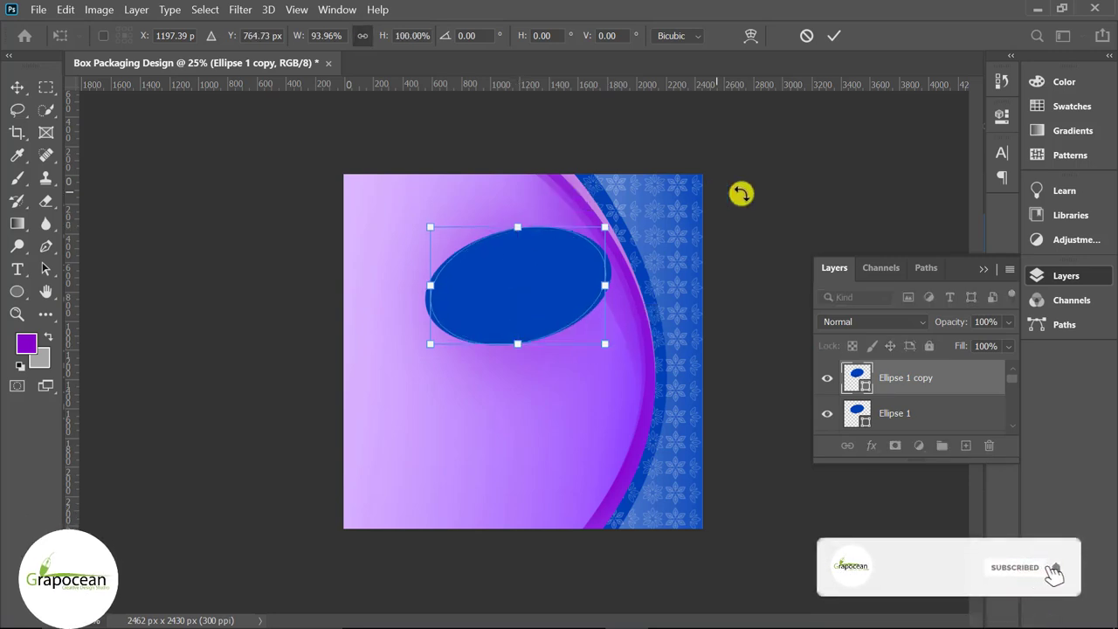
{"action": "left_click", "coordinate": [829, 36]}
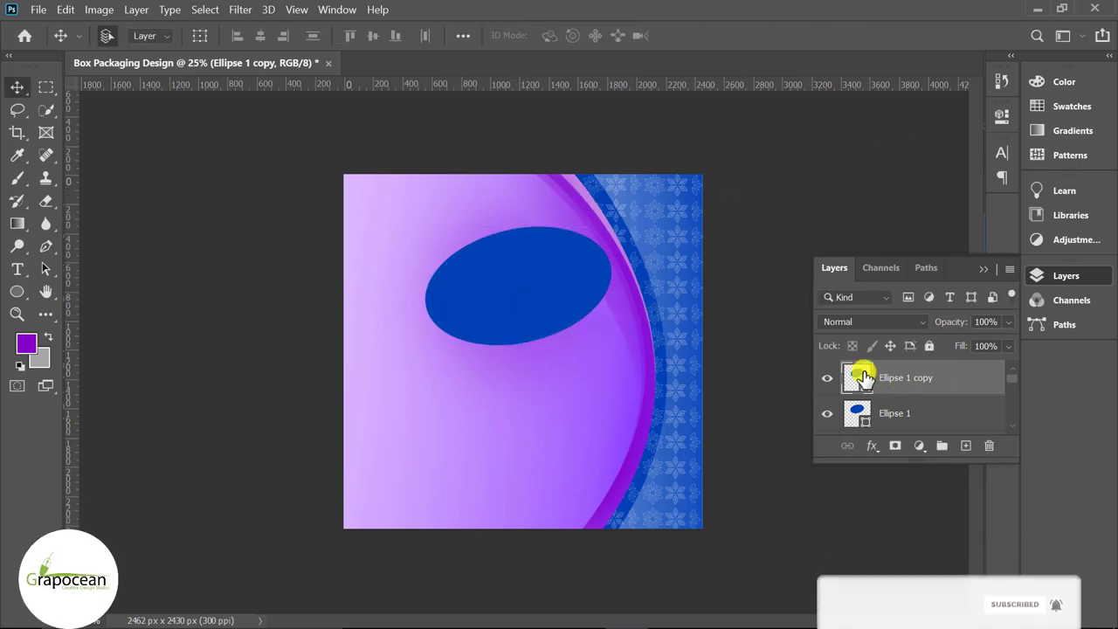
Step: Mask a new duplicate of Ellipse 1 with the smaller copy's outline selection
{"action": "left_click", "coordinate": [858, 378], "text": "ctrl"}
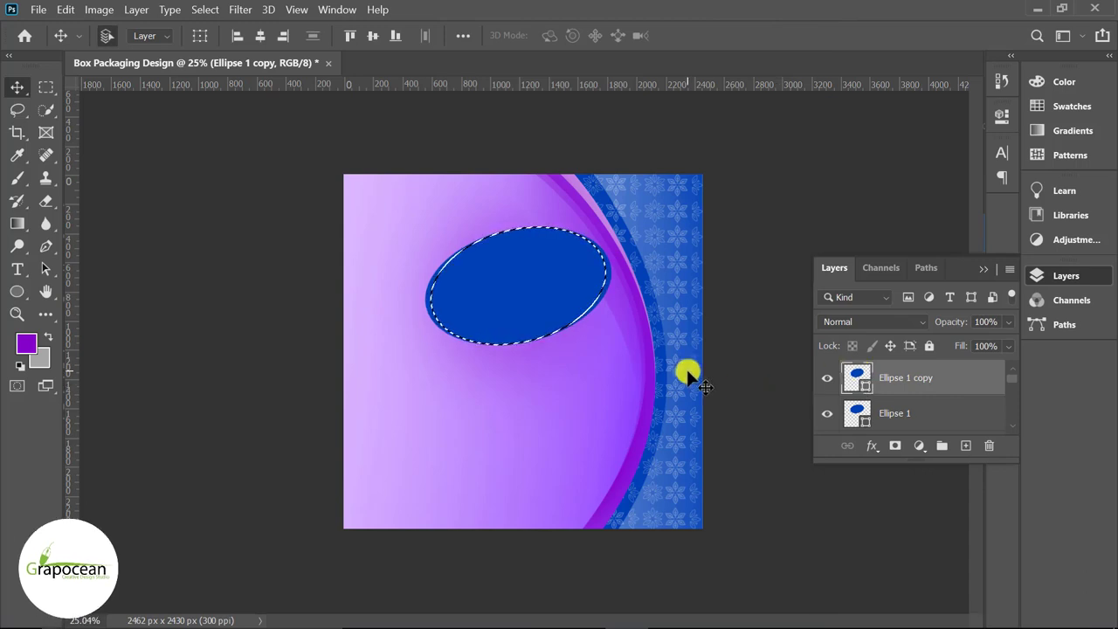
{"action": "key", "text": "ctrl+0"}
{"action": "key", "text": "m"}
{"action": "left_click", "coordinate": [941, 418]}
{"action": "left_click_drag", "start_coordinate": [941, 418], "coordinate": [965, 446]}
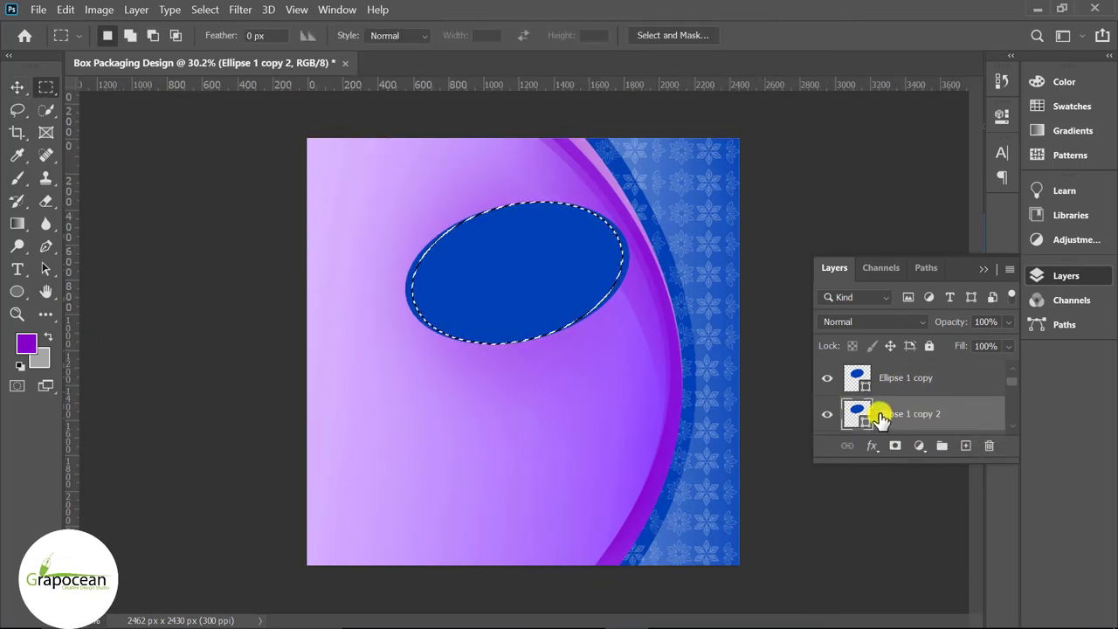
{"action": "left_click", "coordinate": [896, 446]}
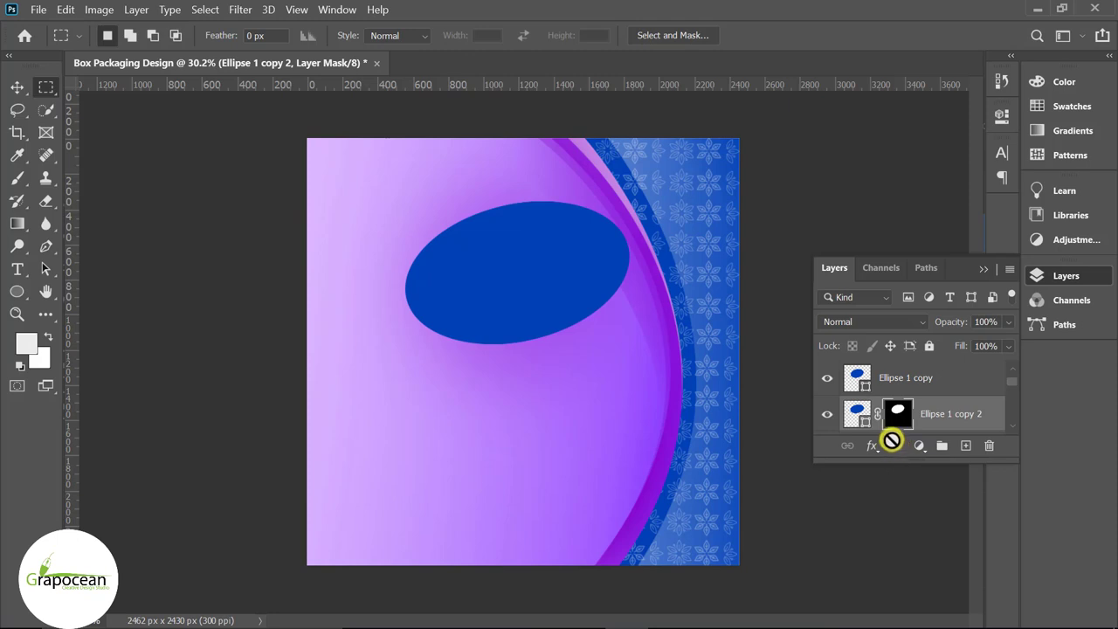
{"action": "left_click", "coordinate": [827, 378]}
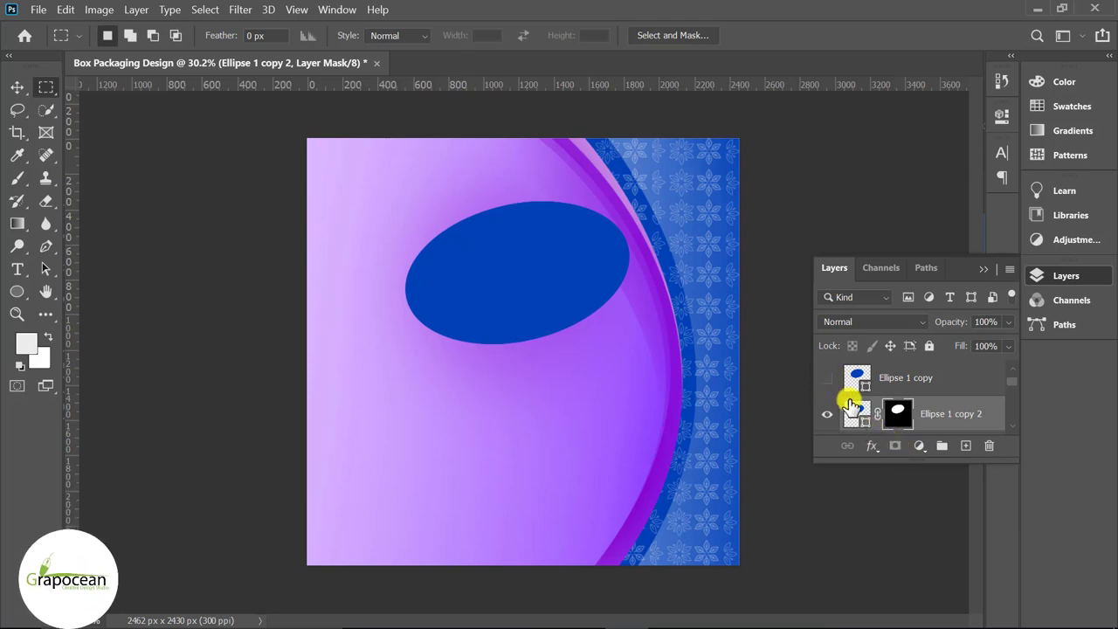
Step: Invert the Ellipse 1 copy 2 mask so only a thin ring remains
{"action": "scroll", "coordinate": [834, 393], "scroll_direction": "down", "scroll_amount": 1}
{"action": "left_click", "coordinate": [827, 415]}
{"action": "left_click", "coordinate": [828, 414]}
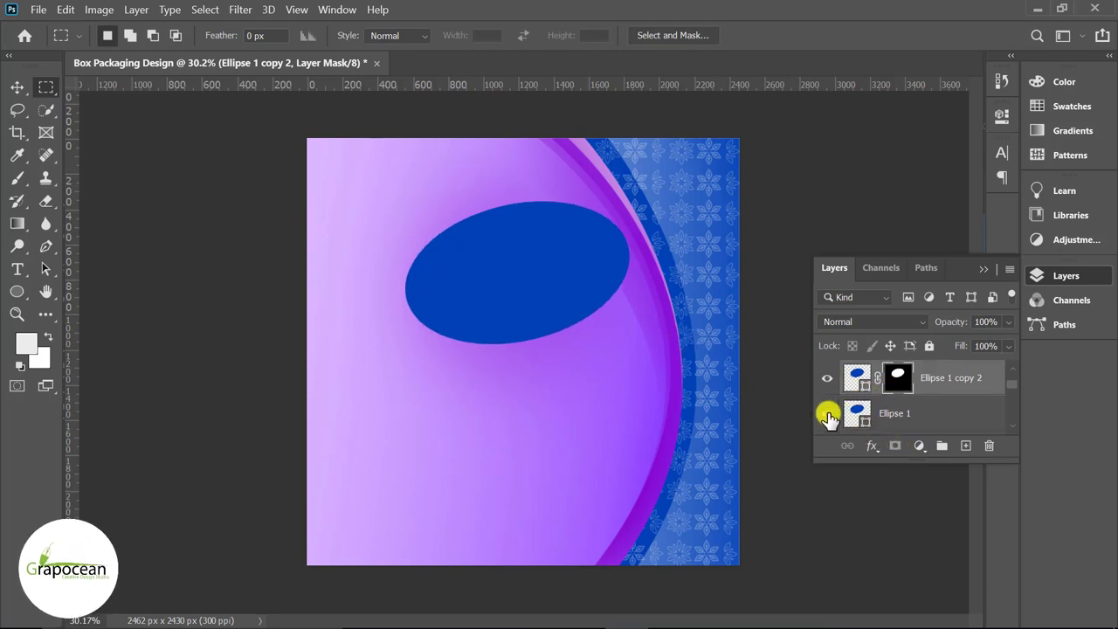
{"action": "left_click", "coordinate": [856, 378]}
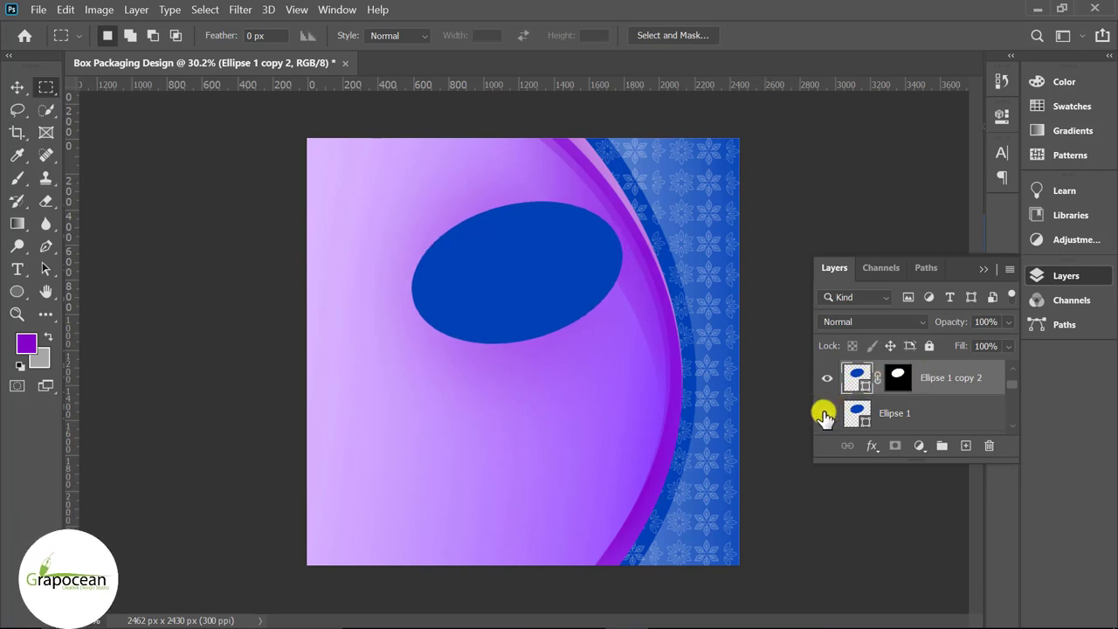
{"action": "scroll", "coordinate": [834, 378], "scroll_direction": "up", "scroll_amount": 1}
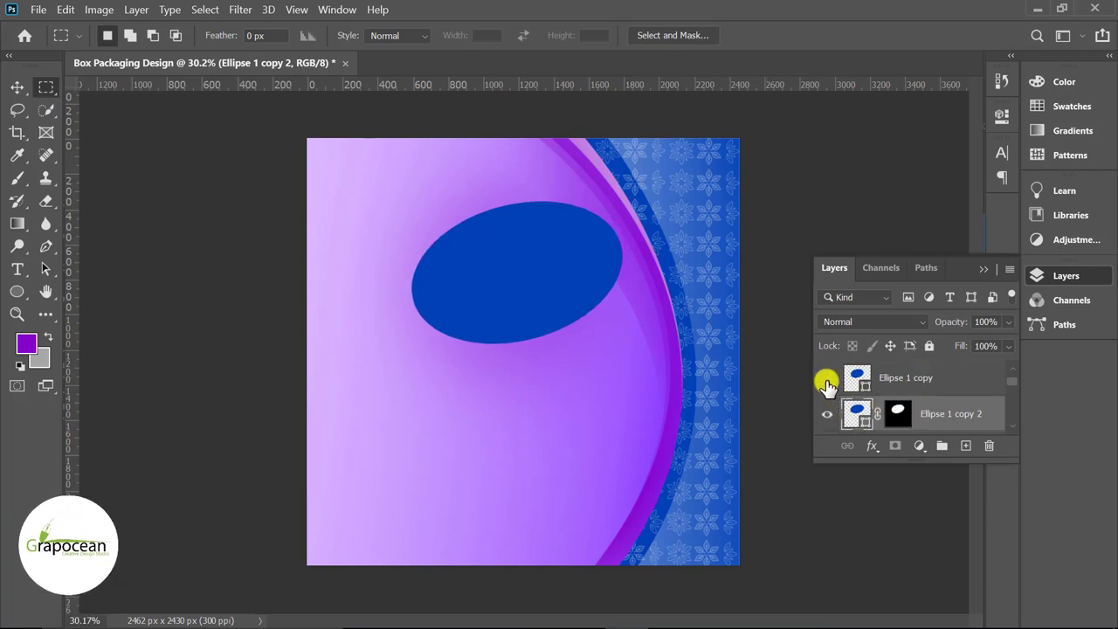
{"action": "left_click", "coordinate": [896, 415]}
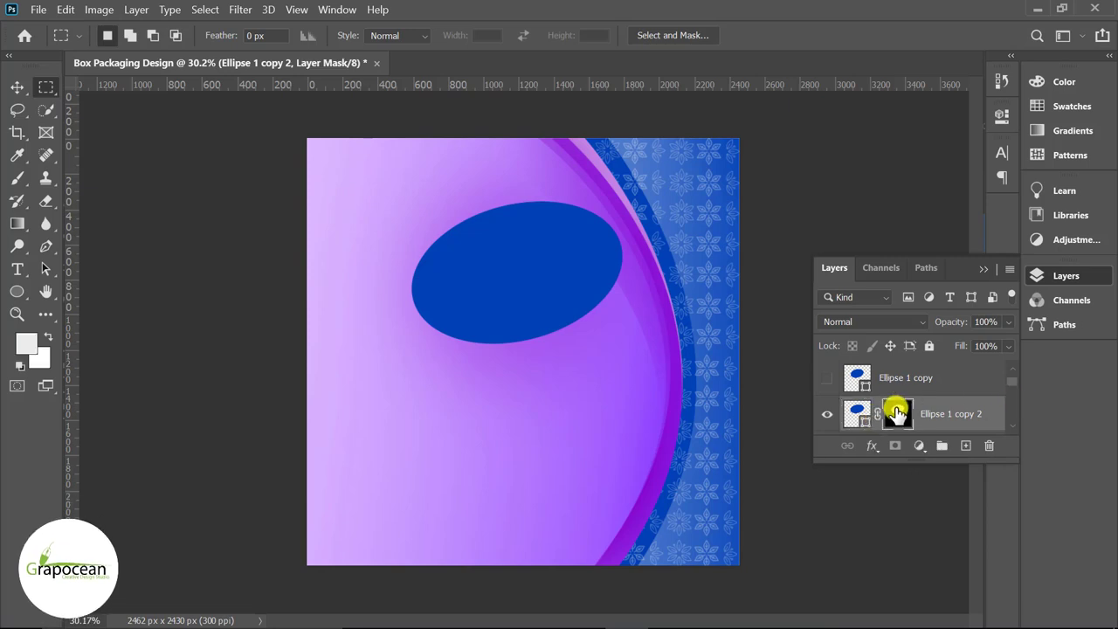
{"action": "key", "text": "ctrl+i"}
Step: Hide the smaller Ellipse 1 copy and open the ring's fill Color Picker showing #0040b6
{"action": "left_click", "coordinate": [827, 381]}
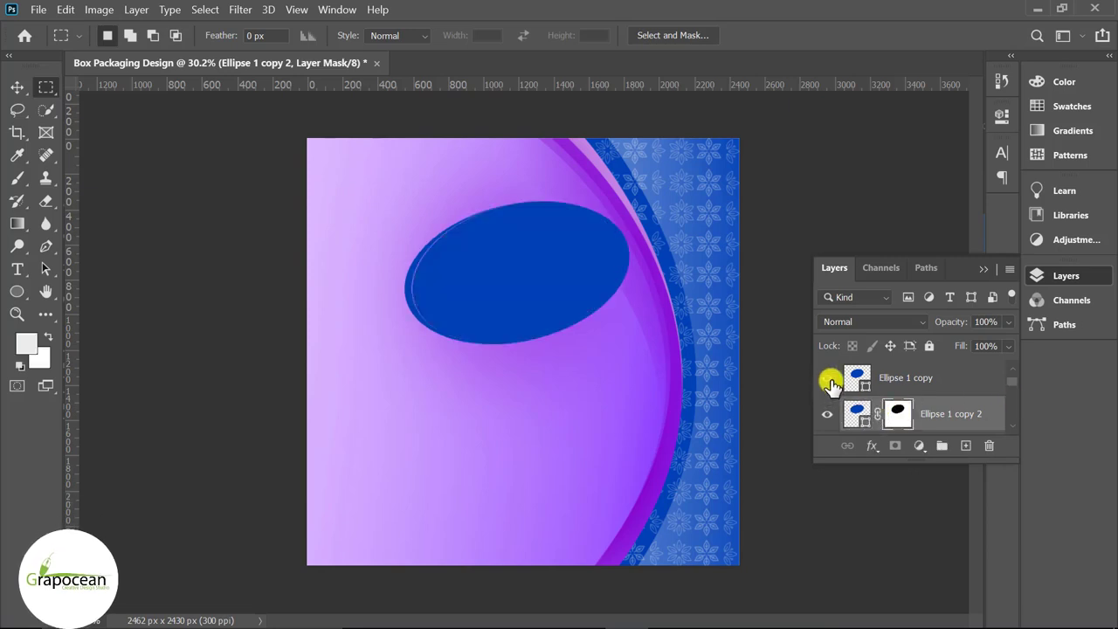
{"action": "scroll", "coordinate": [832, 406], "scroll_direction": "down", "scroll_amount": 1}
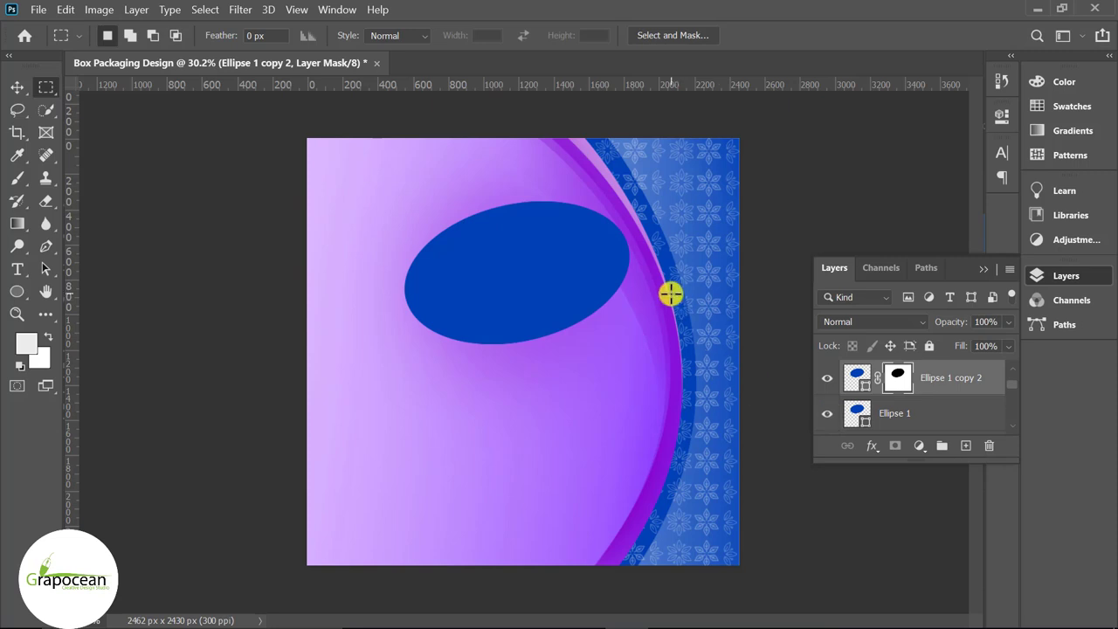
{"action": "left_click", "coordinate": [848, 382]}
{"action": "left_click", "coordinate": [826, 380]}
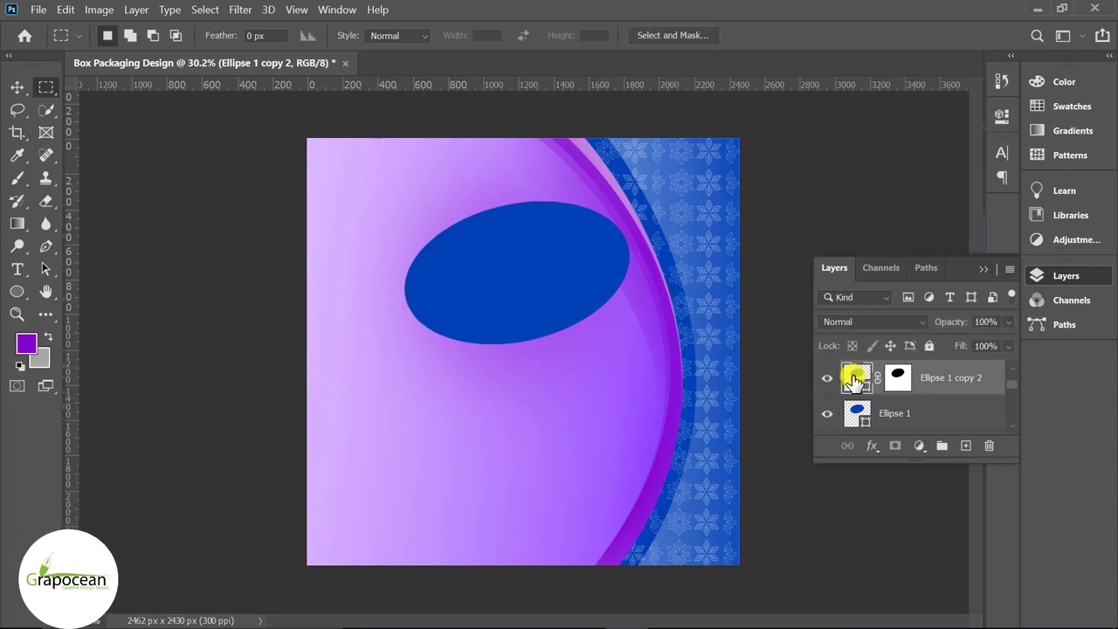
{"action": "double_click", "coordinate": [859, 377]}
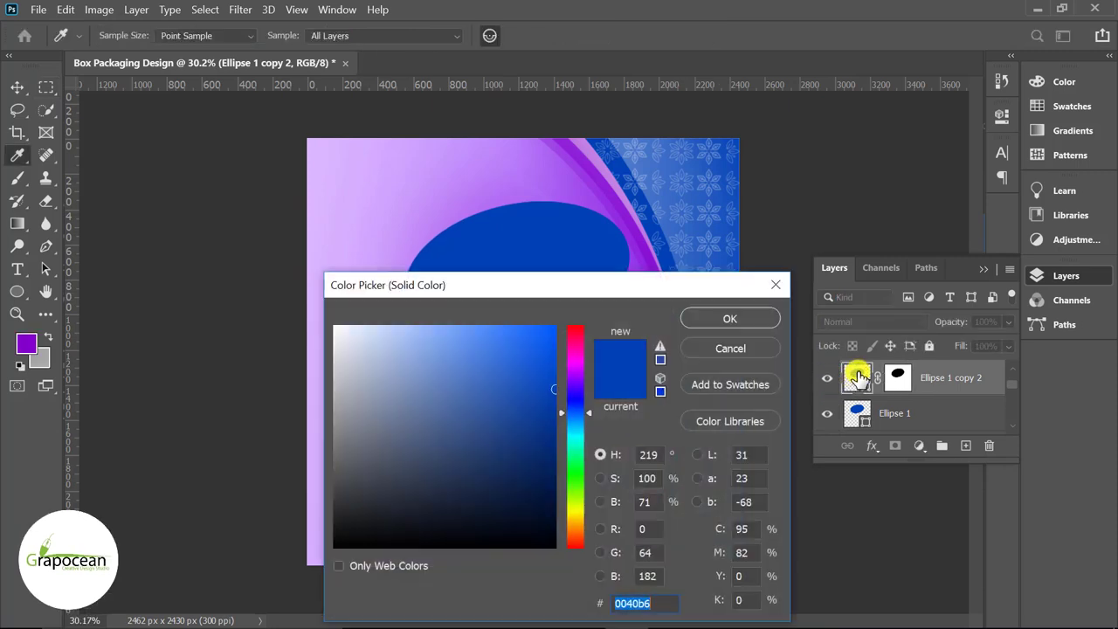
Step: Change the ring's fill to the light Blue_03 linear gradient from the Blues presets
{"action": "left_click", "coordinate": [731, 347]}
{"action": "left_click", "coordinate": [16, 292]}
{"action": "left_click", "coordinate": [196, 36]}
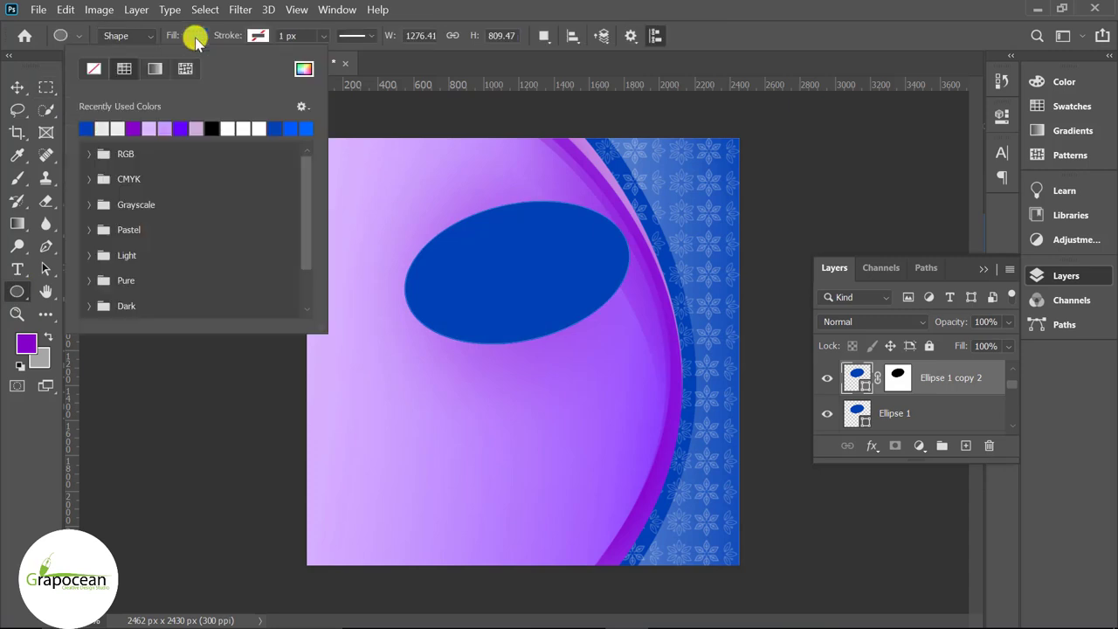
{"action": "left_click", "coordinate": [157, 70]}
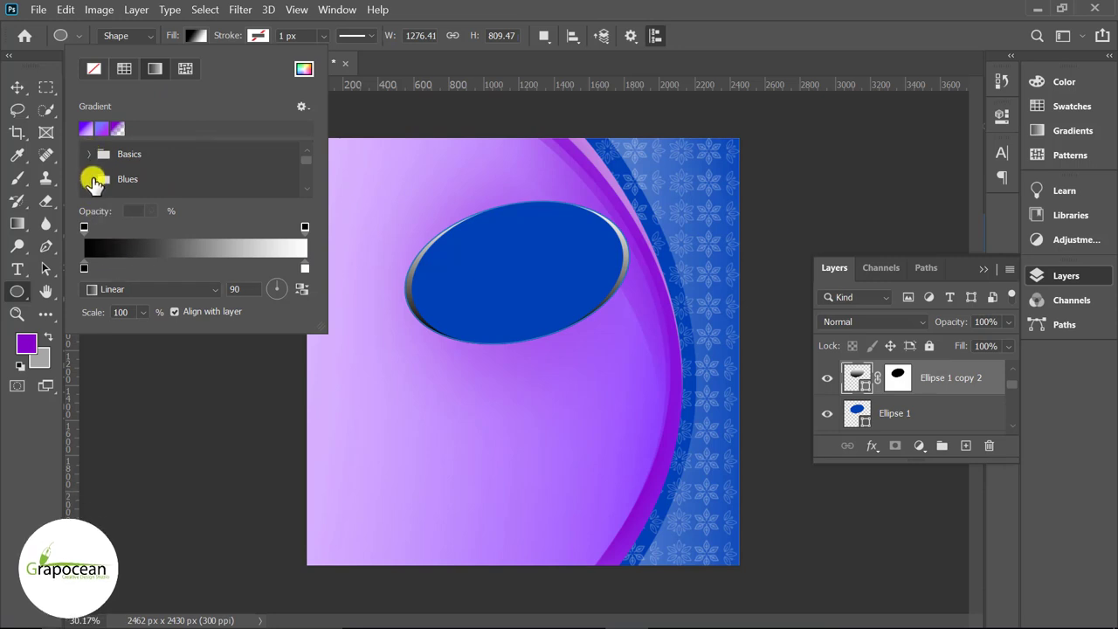
{"action": "left_click", "coordinate": [89, 179]}
{"action": "left_click", "coordinate": [165, 182]}
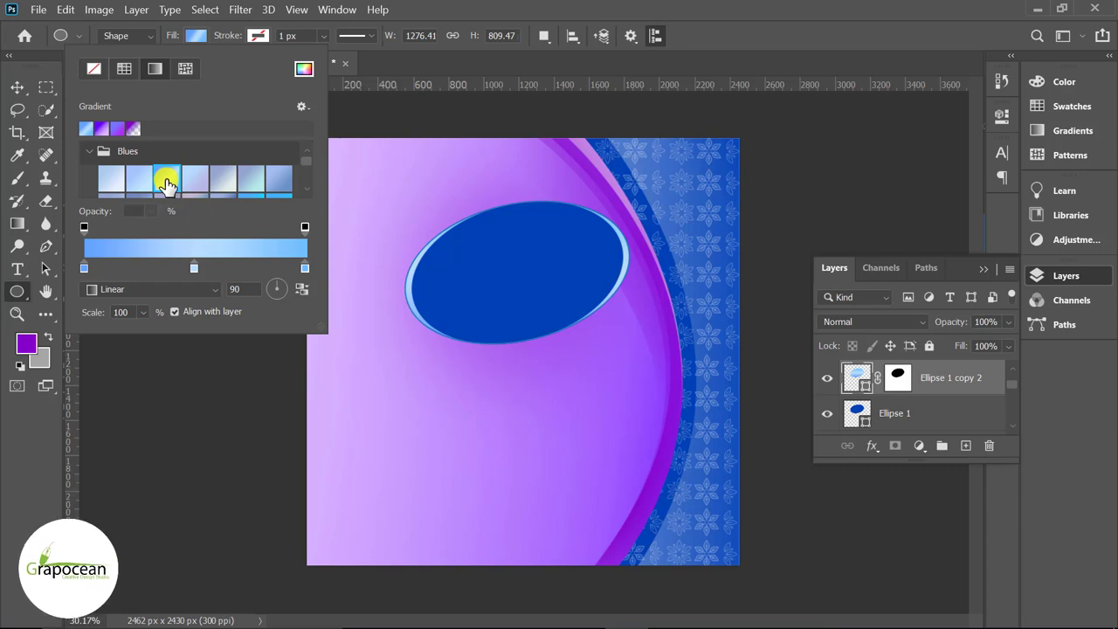
{"action": "left_click", "coordinate": [17, 87]}
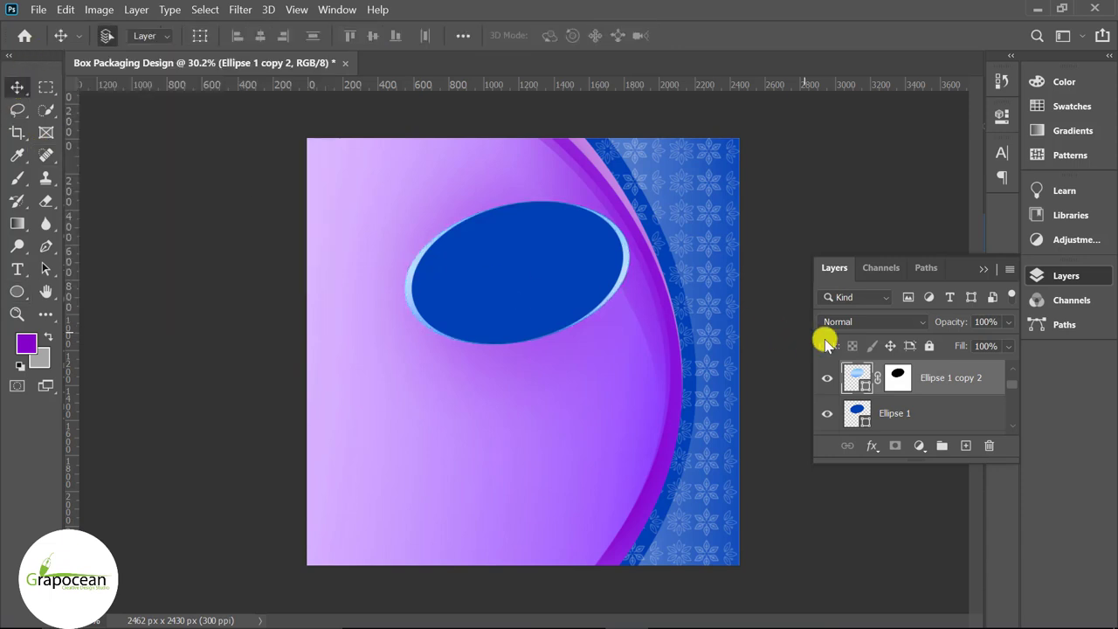
Step: Reorder the oval layers and delete the unused Ellipse 1 copy
{"action": "mouse_move", "coordinate": [899, 375]}
{"action": "left_mouse_down"}
{"action": "mouse_move", "coordinate": [918, 385]}
{"action": "mouse_move", "coordinate": [903, 393]}
{"action": "left_mouse_up"}
{"action": "left_click", "coordinate": [826, 416]}
{"action": "left_click", "coordinate": [826, 417]}
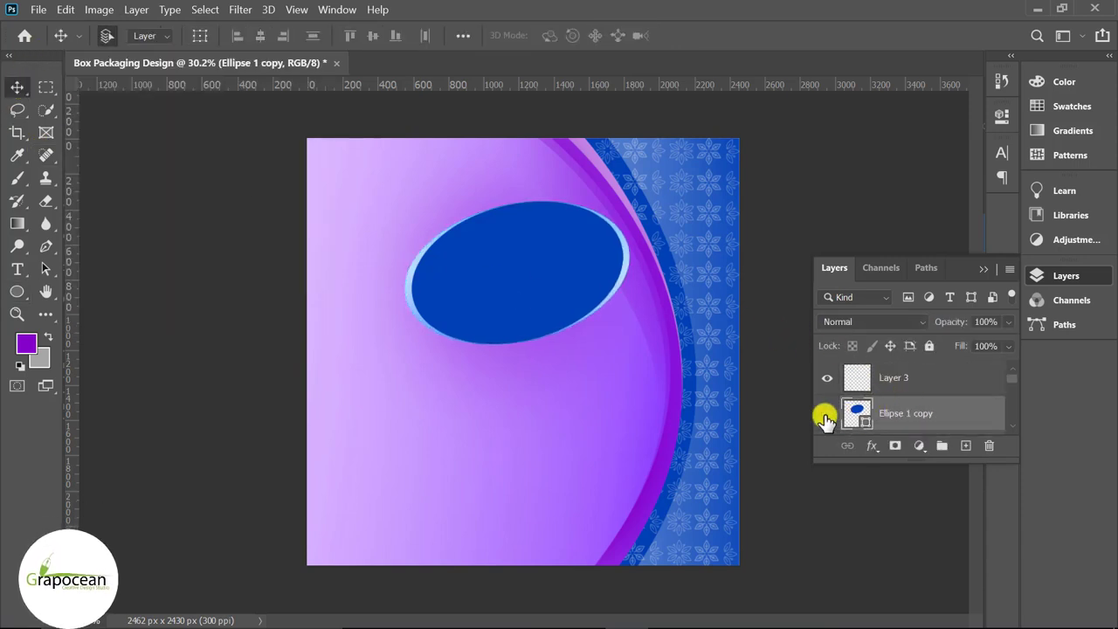
{"action": "left_click", "coordinate": [825, 417]}
{"action": "key", "text": "Delete"}
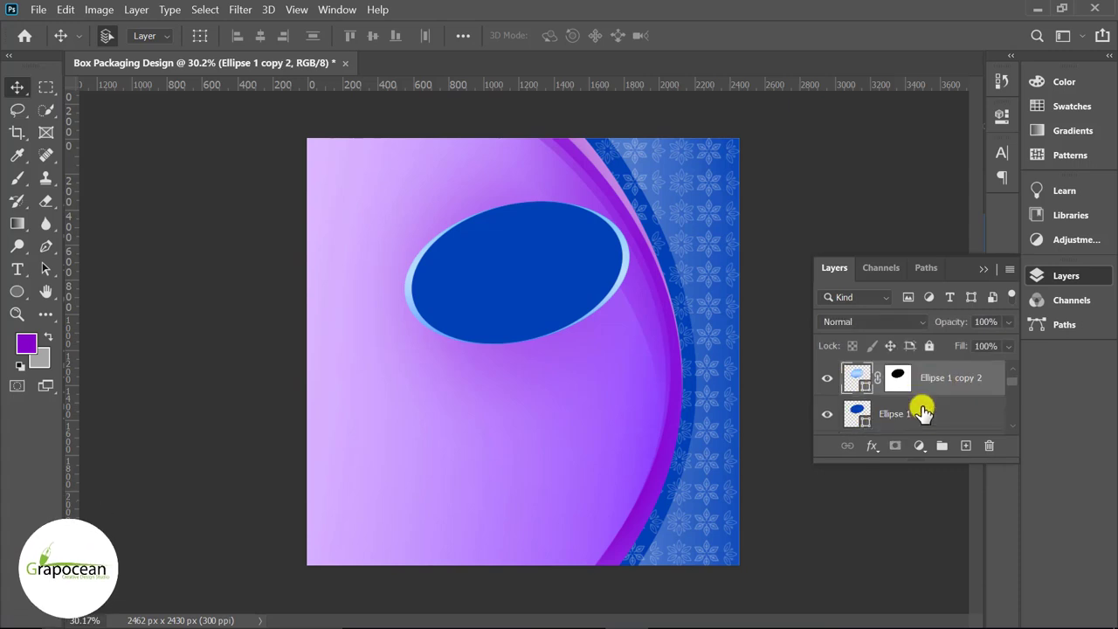
Step: Duplicate the ring layer and scale the copy to about 89% as an inner ring
{"action": "left_click", "coordinate": [948, 384]}
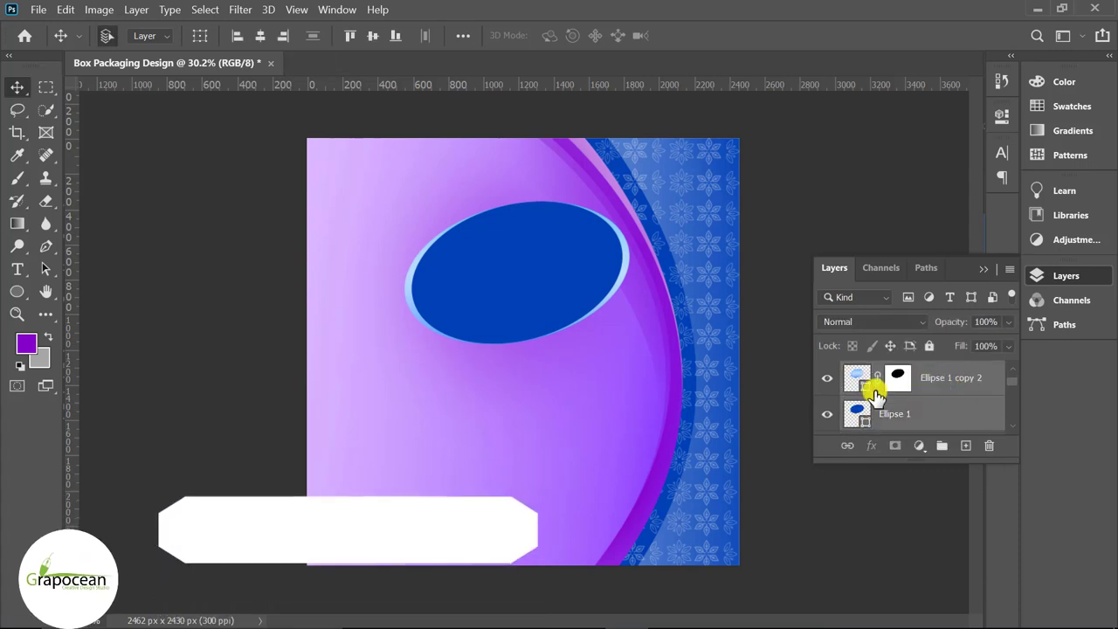
{"action": "key", "text": "ctrl+t"}
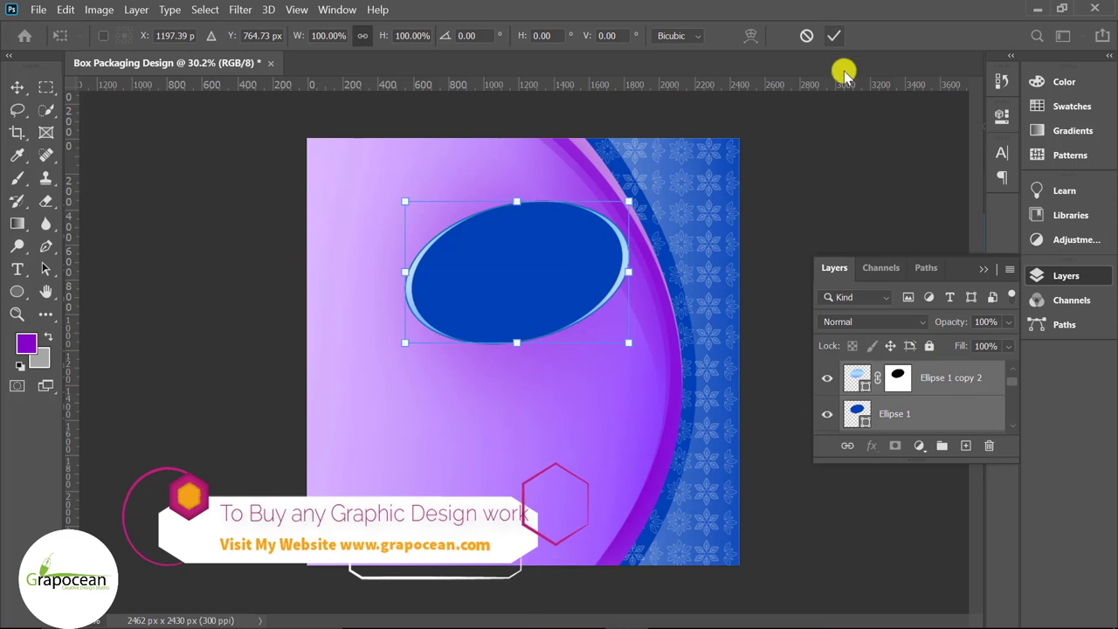
{"action": "left_click", "coordinate": [834, 35]}
{"action": "left_click_drag", "start_coordinate": [956, 379], "coordinate": [966, 446]}
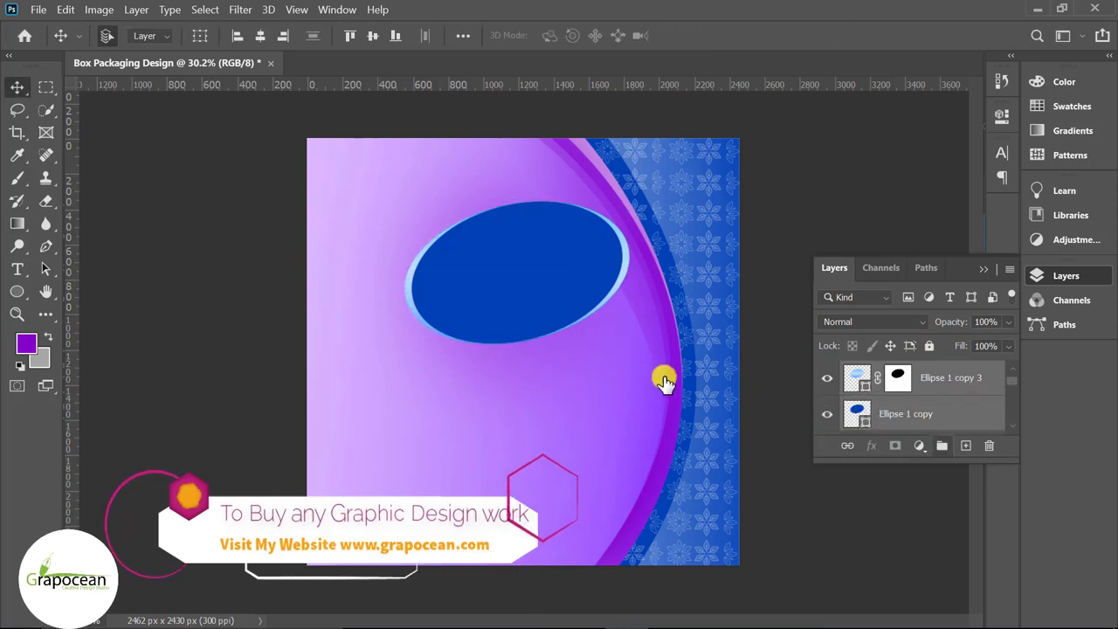
{"action": "key", "text": "ctrl+t"}
{"action": "left_click_drag", "start_coordinate": [628, 341], "coordinate": [621, 340]}
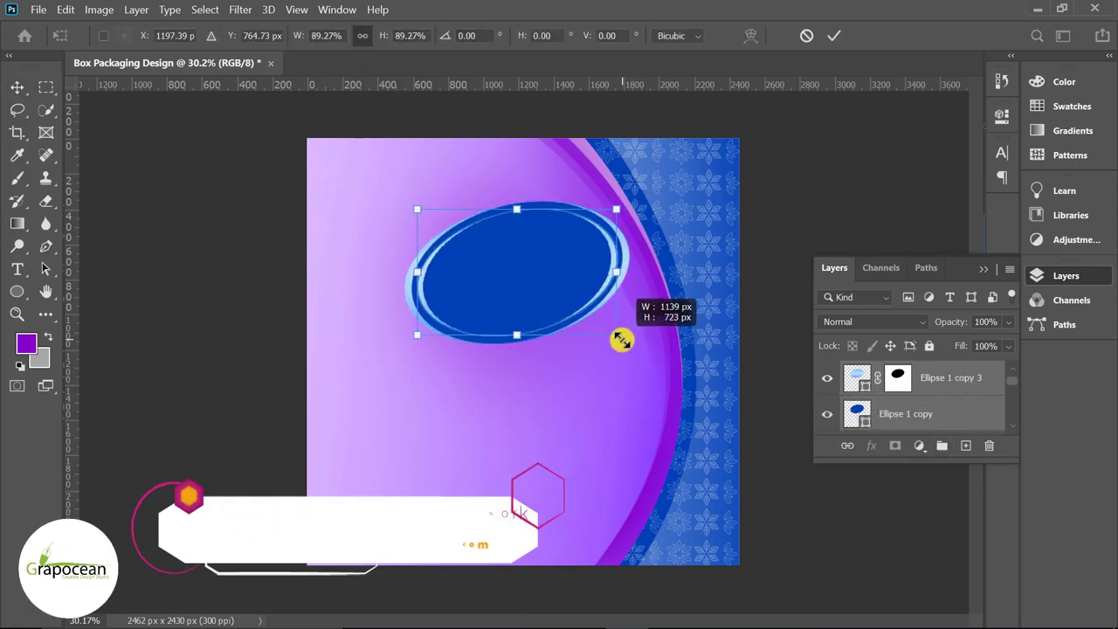
{"action": "left_click", "coordinate": [834, 34]}
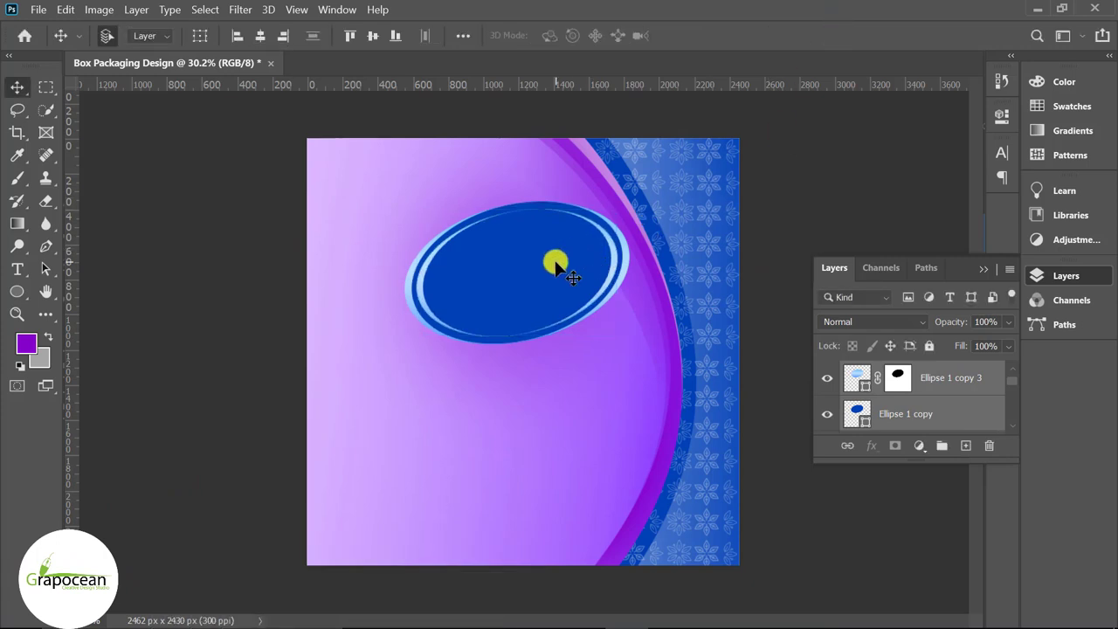
Step: Set the Ellipse 1 copy oval's fill colour to navy 002975
{"action": "left_click", "coordinate": [856, 413]}
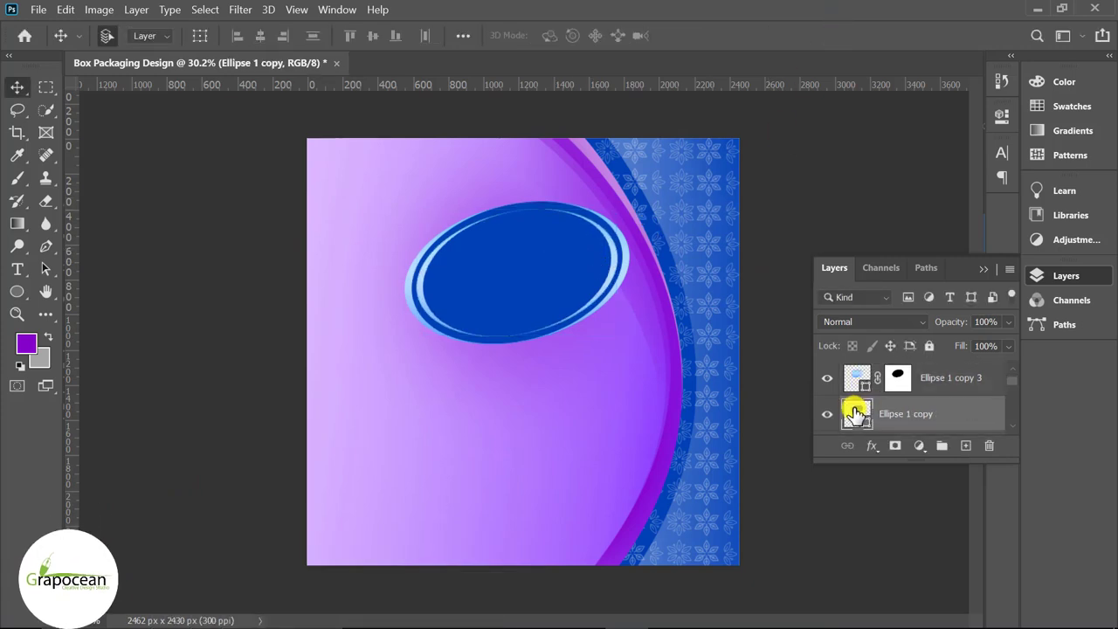
{"action": "double_click", "coordinate": [857, 413]}
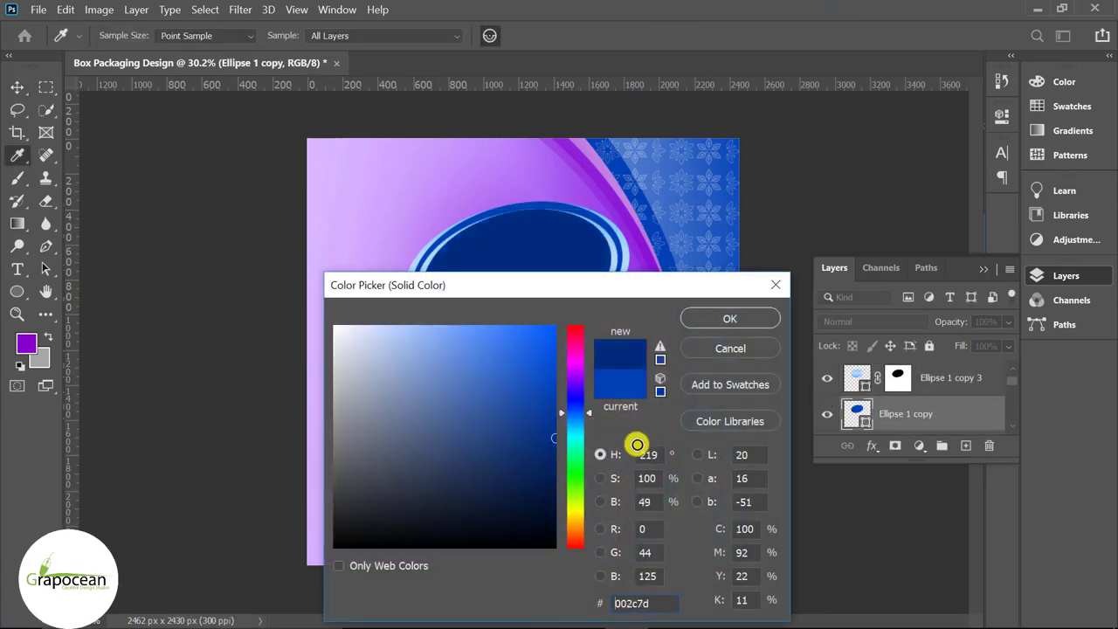
{"action": "left_click", "coordinate": [730, 319]}
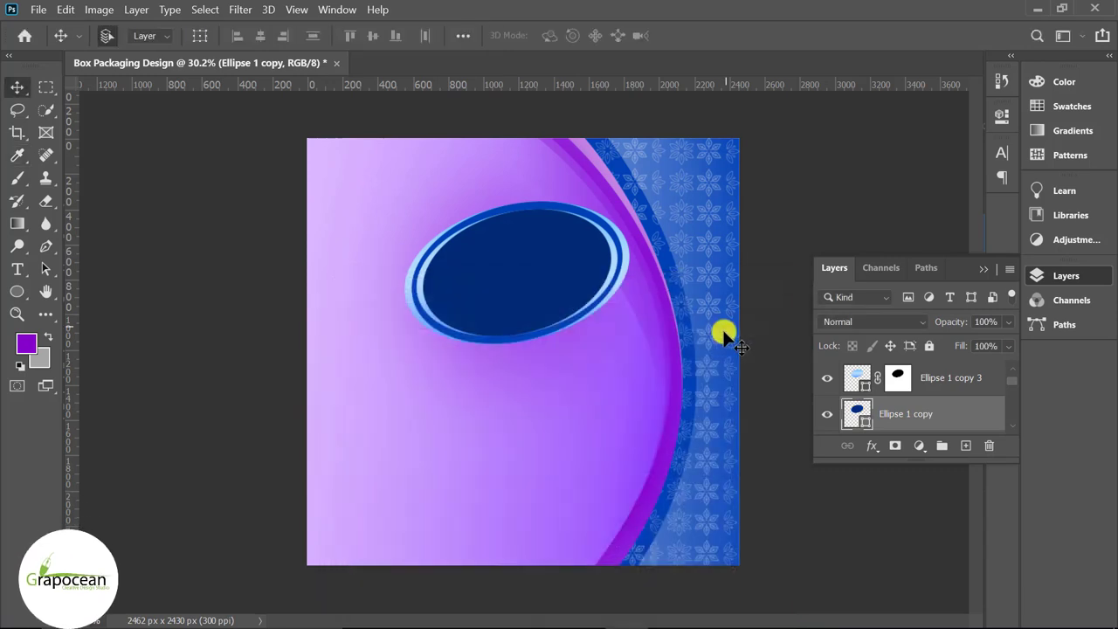
Step: Give the Ellipse 1 copy 3 ring 78% opacity and a blue-purple Purples gradient preset
{"action": "left_click", "coordinate": [924, 380]}
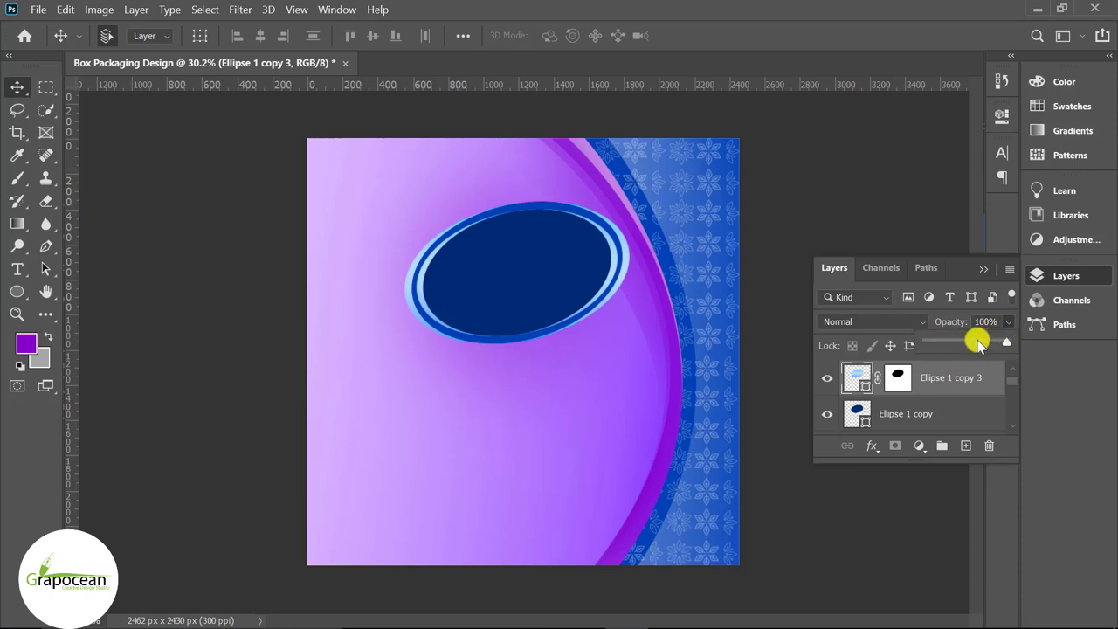
{"action": "left_click_drag", "start_coordinate": [972, 345], "coordinate": [989, 345]}
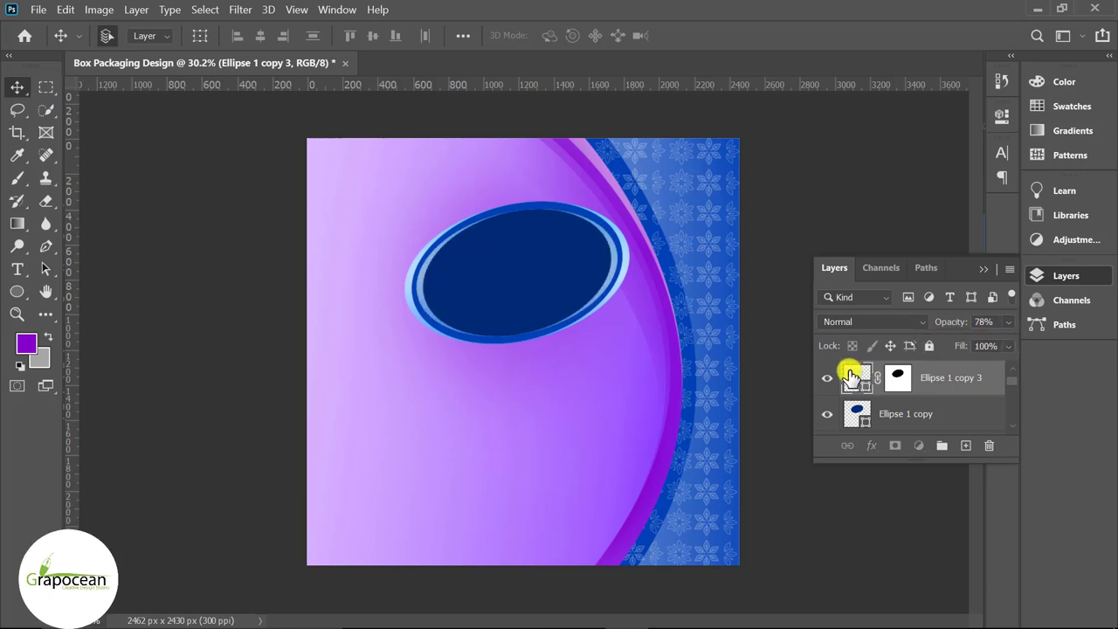
{"action": "double_click", "coordinate": [856, 378]}
{"action": "left_click", "coordinate": [540, 151]}
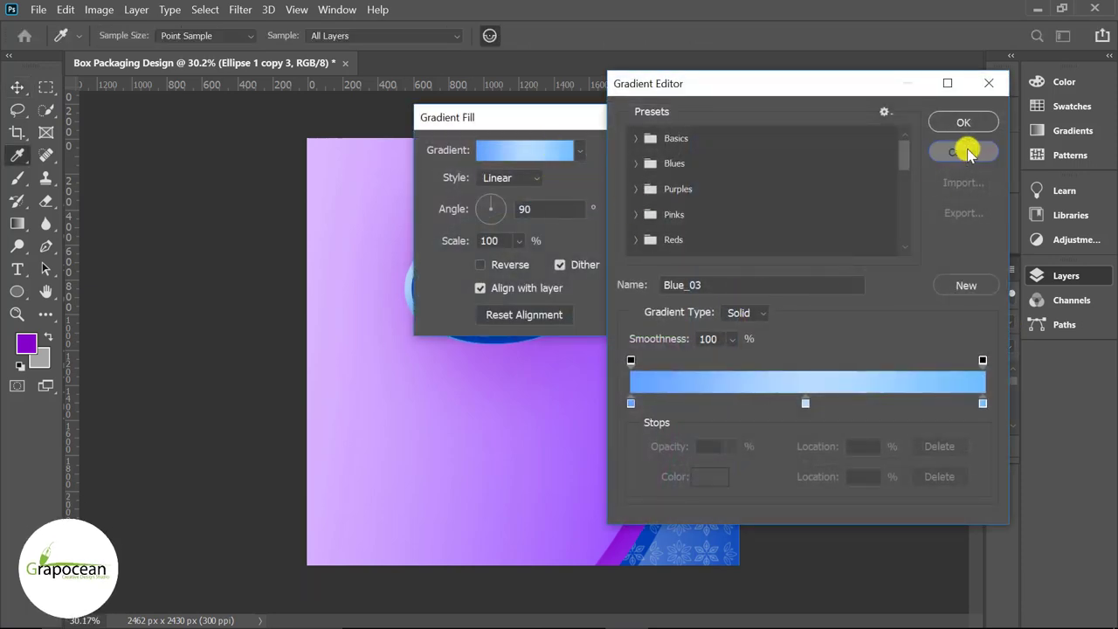
{"action": "left_click", "coordinate": [970, 151]}
{"action": "left_click", "coordinate": [579, 154]}
{"action": "left_click", "coordinate": [434, 236]}
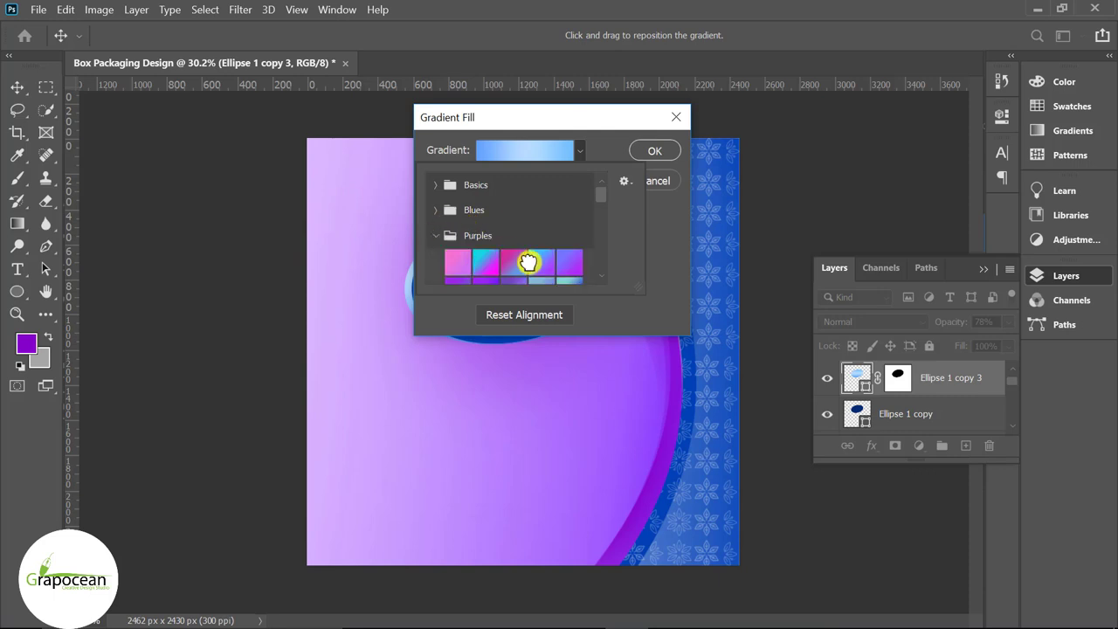
{"action": "left_click", "coordinate": [530, 262]}
Step: Try another Purples gradient preset and confirm the ring's gradient fill
{"action": "left_click_drag", "start_coordinate": [571, 126], "coordinate": [810, 166]}
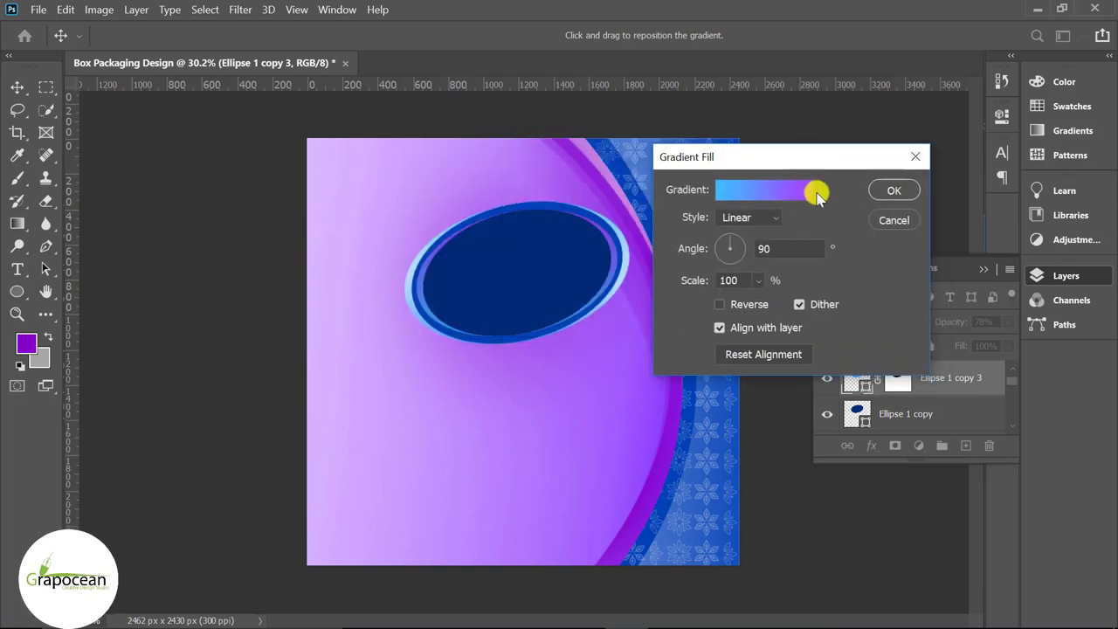
{"action": "left_click", "coordinate": [818, 191]}
{"action": "left_click", "coordinate": [804, 297]}
{"action": "scroll", "coordinate": [806, 295], "scroll_direction": "down", "scroll_amount": 2}
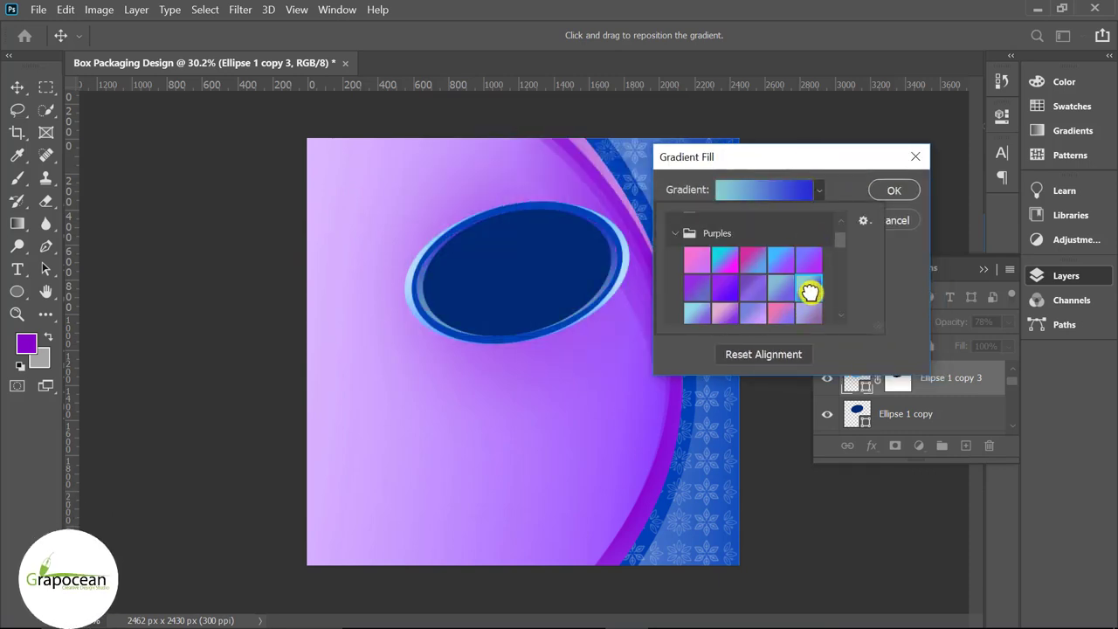
{"action": "left_click", "coordinate": [874, 198]}
{"action": "left_click", "coordinate": [882, 188]}
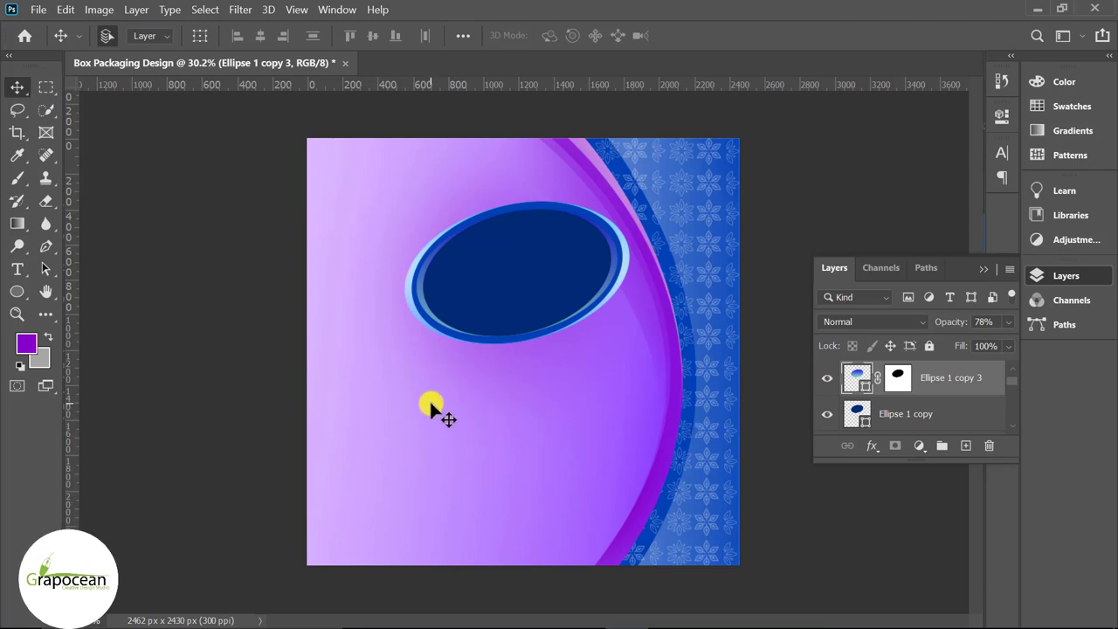
Step: Pen-draw a curved swoosh shape along the lower right inside the navy oval
{"action": "left_click", "coordinate": [45, 248]}
{"action": "left_click", "coordinate": [967, 444]}
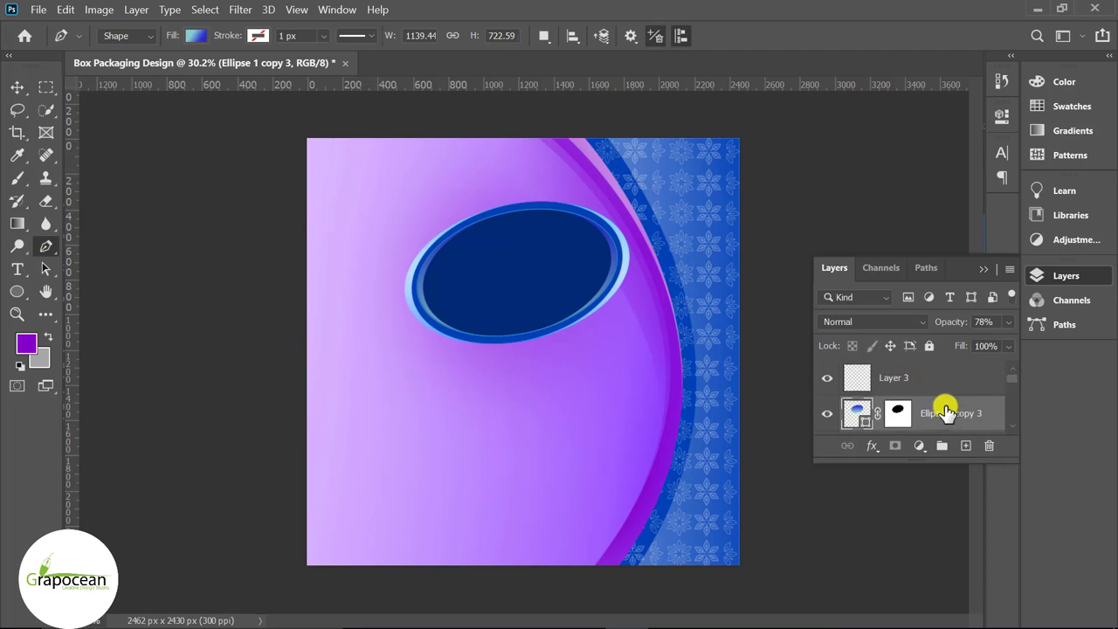
{"action": "left_click", "coordinate": [967, 446]}
{"action": "scroll", "coordinate": [489, 337], "scroll_direction": "up", "scroll_amount": 3}
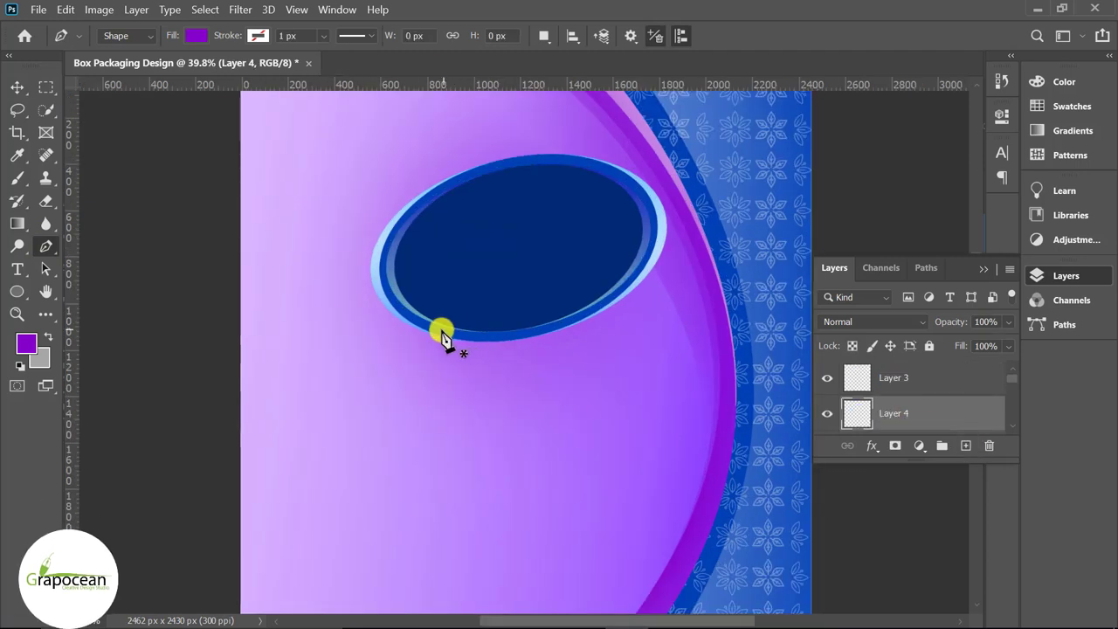
{"action": "key", "text": "ctrl+z"}
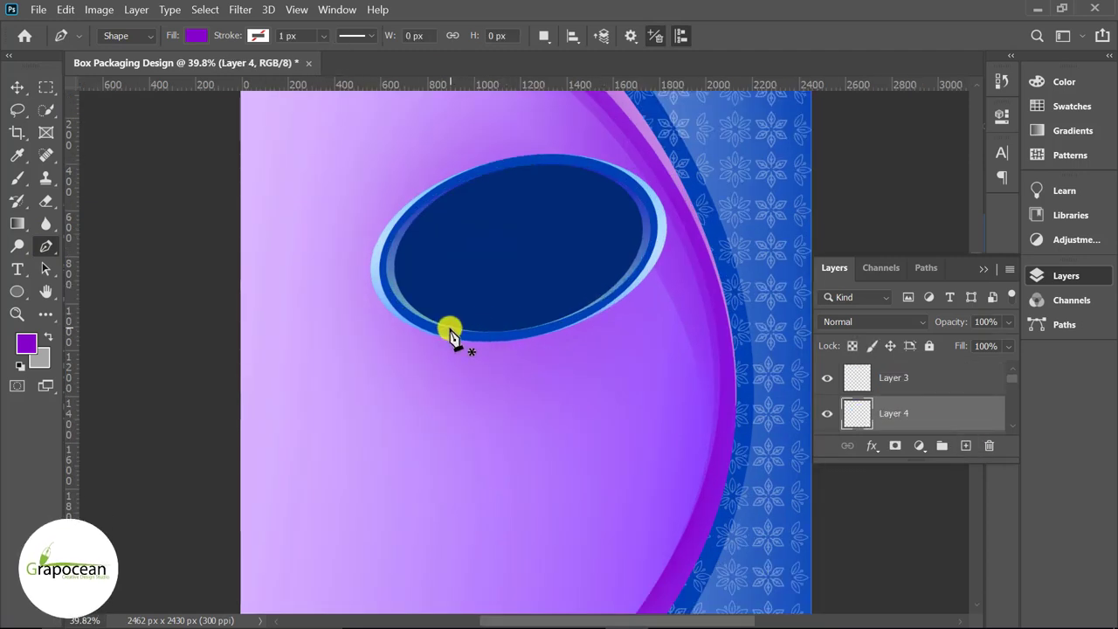
{"action": "left_click", "coordinate": [448, 328]}
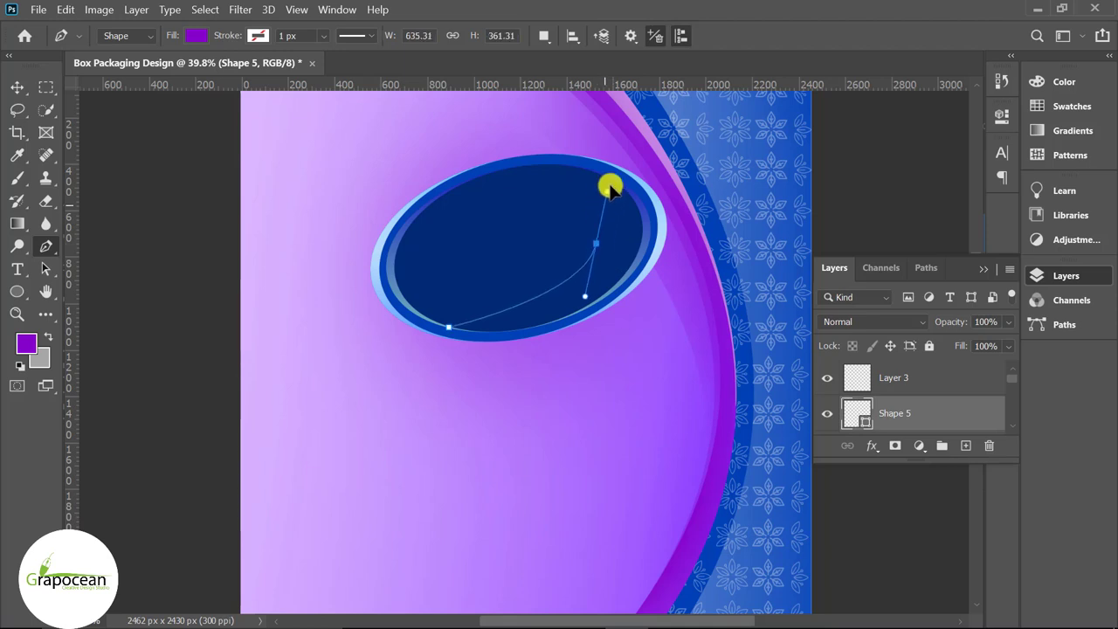
{"action": "mouse_move", "coordinate": [610, 188]}
{"action": "left_mouse_down"}
{"action": "mouse_move", "coordinate": [624, 158]}
{"action": "mouse_move", "coordinate": [654, 154]}
{"action": "mouse_move", "coordinate": [621, 157]}
{"action": "mouse_move", "coordinate": [658, 140]}
{"action": "left_mouse_up"}
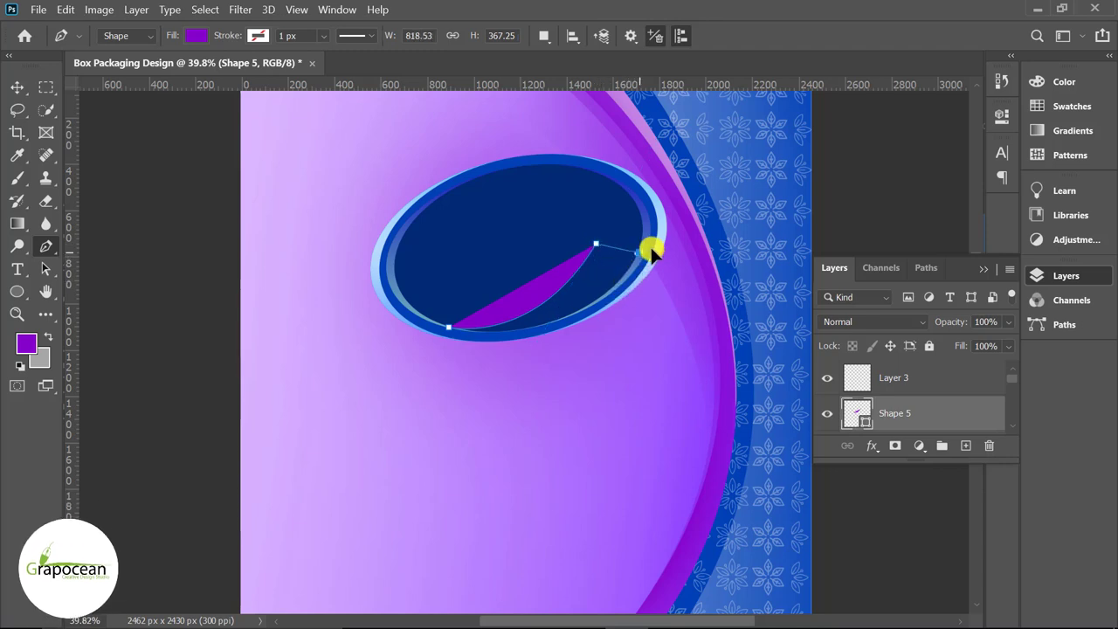
{"action": "left_click", "coordinate": [617, 259]}
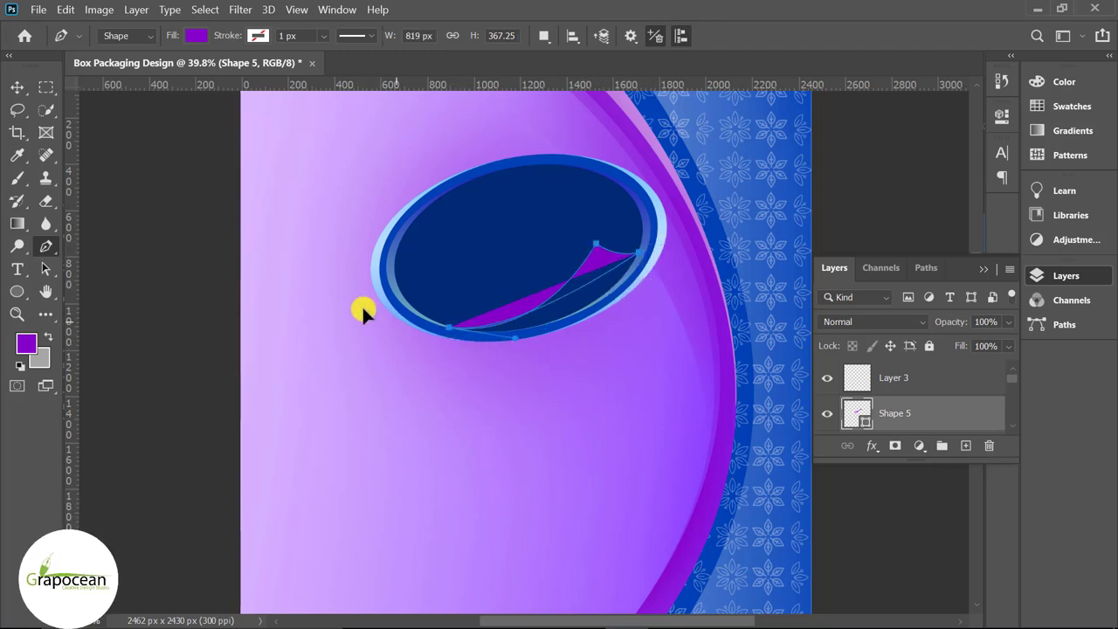
{"action": "left_click_drag", "start_coordinate": [302, 301], "coordinate": [367, 341]}
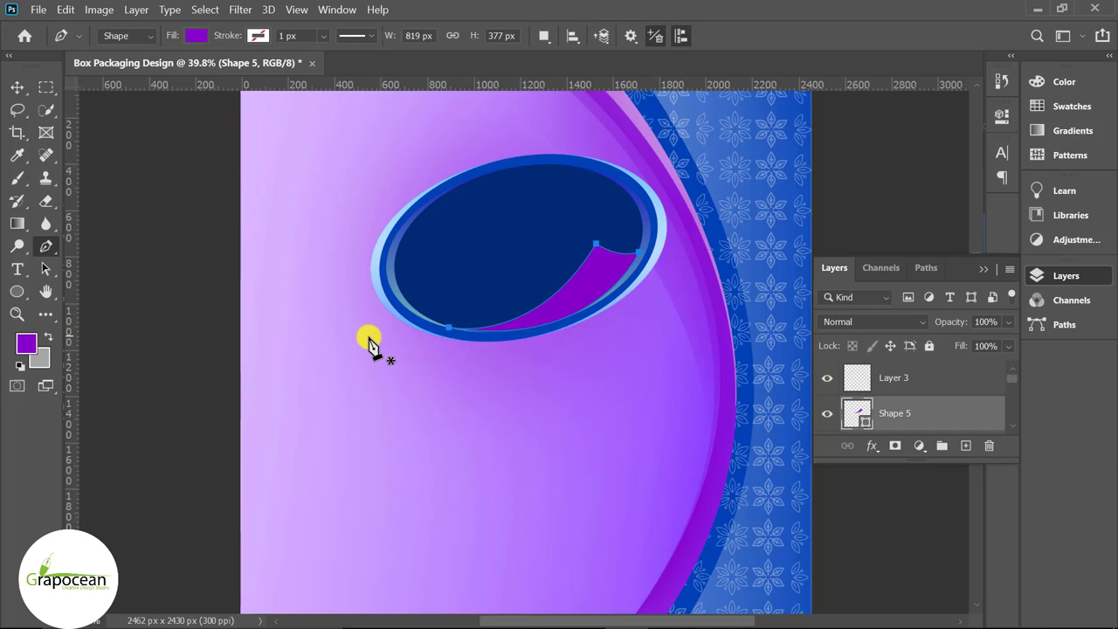
Step: Fill the swoosh orange #fda700
{"action": "left_click", "coordinate": [199, 37]}
{"action": "left_click", "coordinate": [302, 68]}
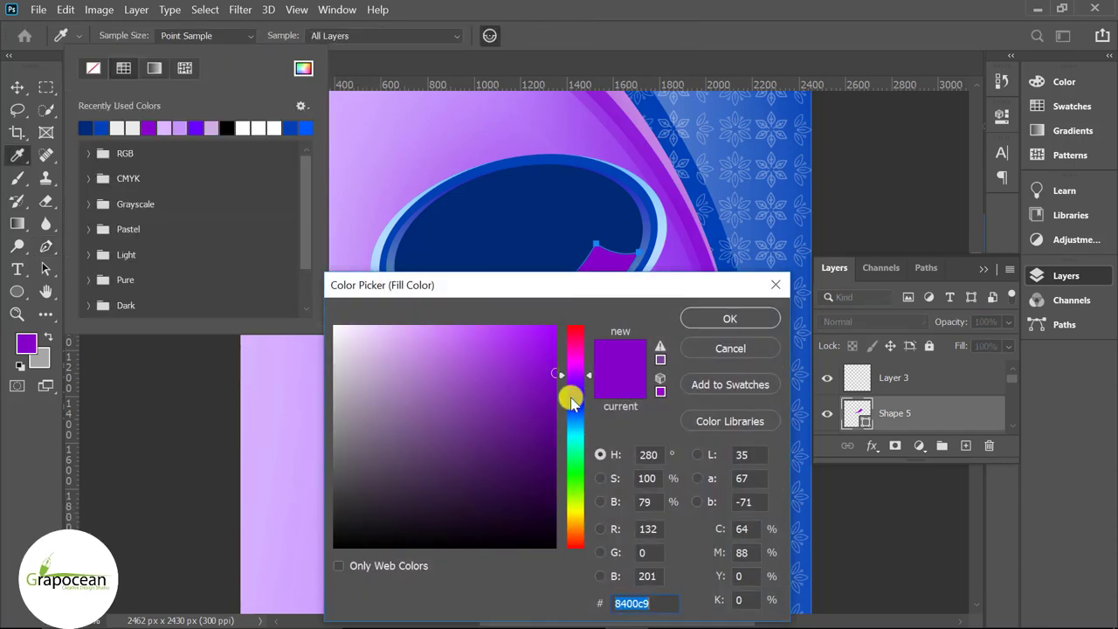
{"action": "left_click_drag", "start_coordinate": [572, 402], "coordinate": [568, 511]}
{"action": "left_click_drag", "start_coordinate": [537, 345], "coordinate": [556, 345]}
{"action": "left_click", "coordinate": [731, 319]}
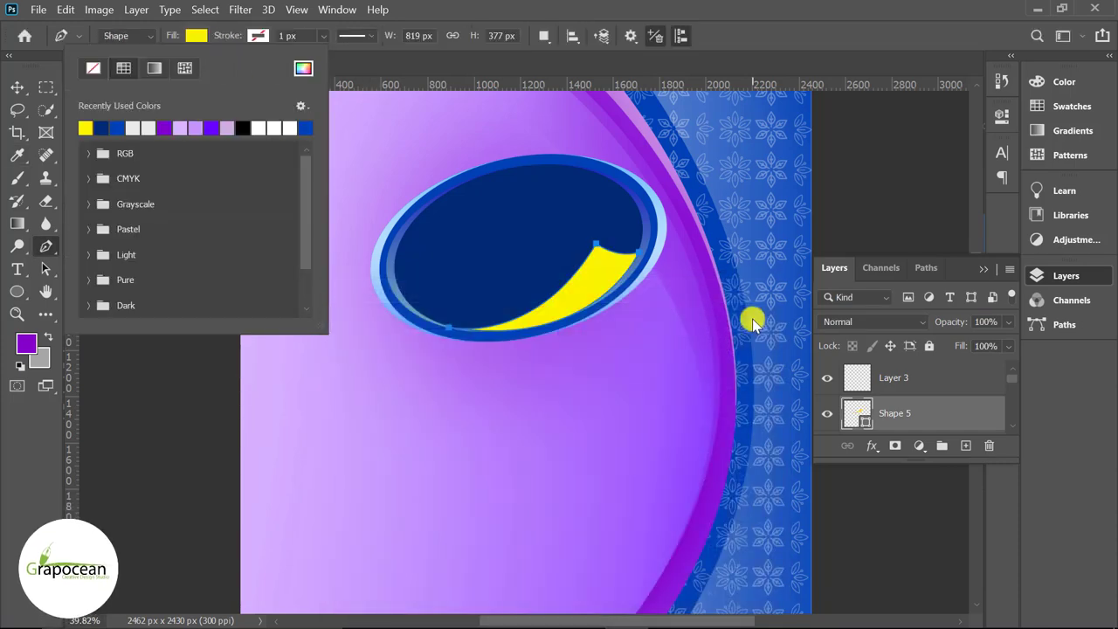
{"action": "left_click", "coordinate": [195, 35]}
{"action": "left_click", "coordinate": [195, 35]}
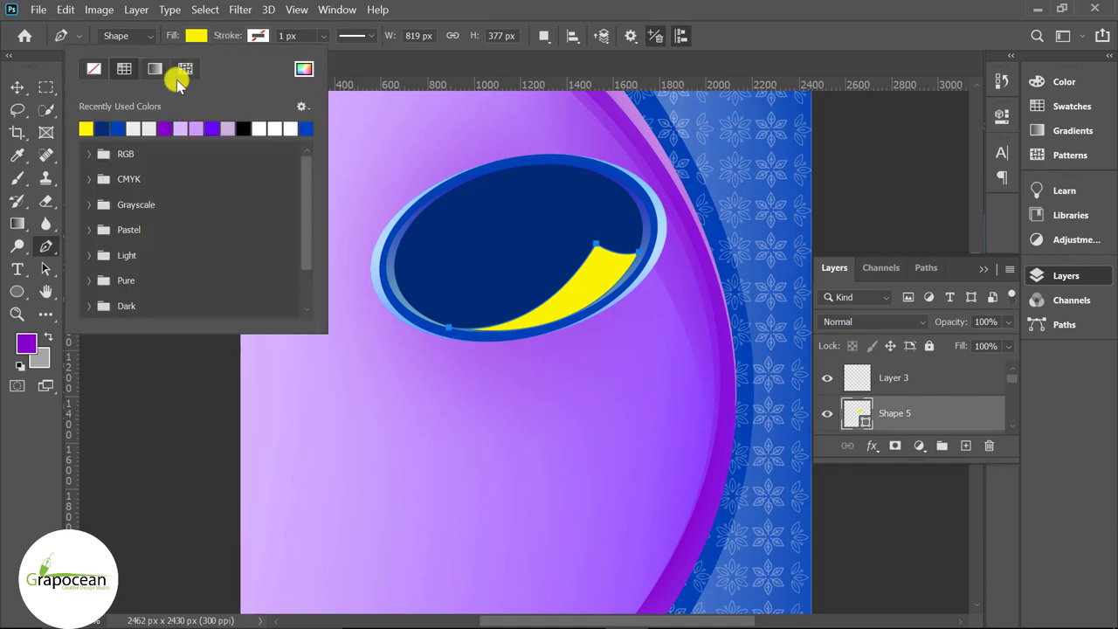
{"action": "left_click", "coordinate": [303, 69]}
{"action": "left_click_drag", "start_coordinate": [572, 513], "coordinate": [573, 525]}
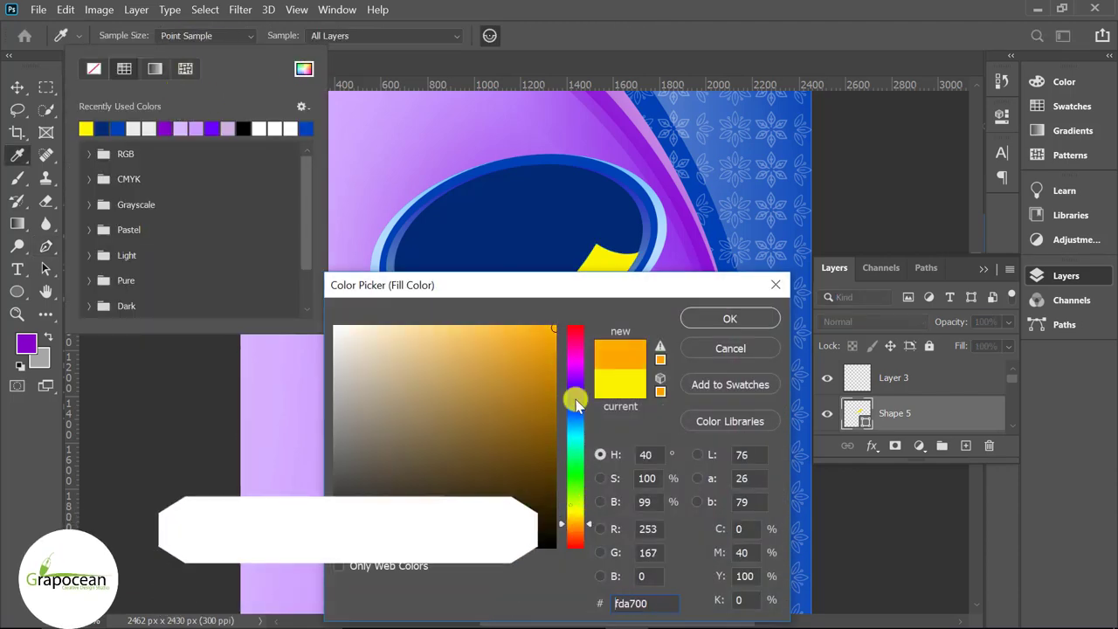
{"action": "left_click", "coordinate": [554, 342]}
{"action": "left_click", "coordinate": [730, 320]}
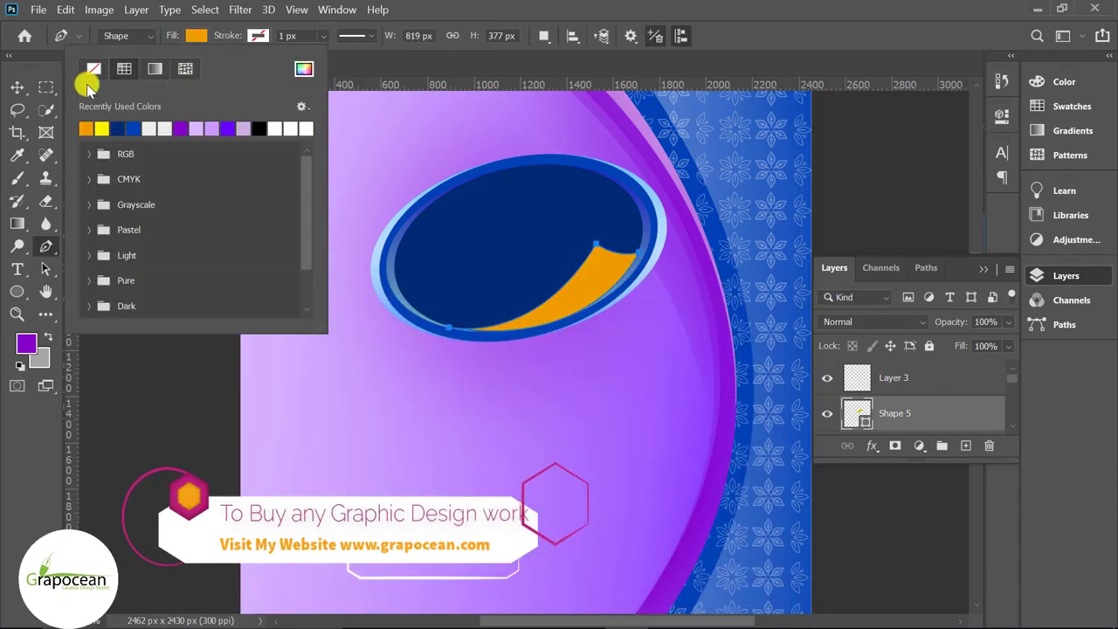
{"action": "left_click", "coordinate": [18, 86]}
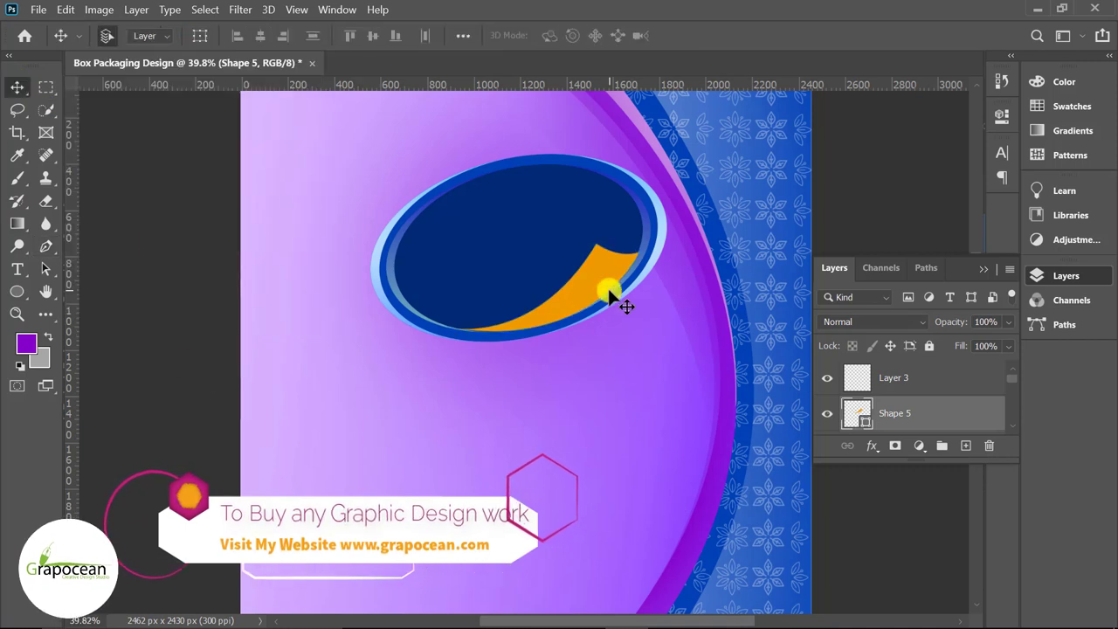
Step: Pen-draw a thin curved stripe over the orange swoosh on a new layer
{"action": "left_click", "coordinate": [965, 446]}
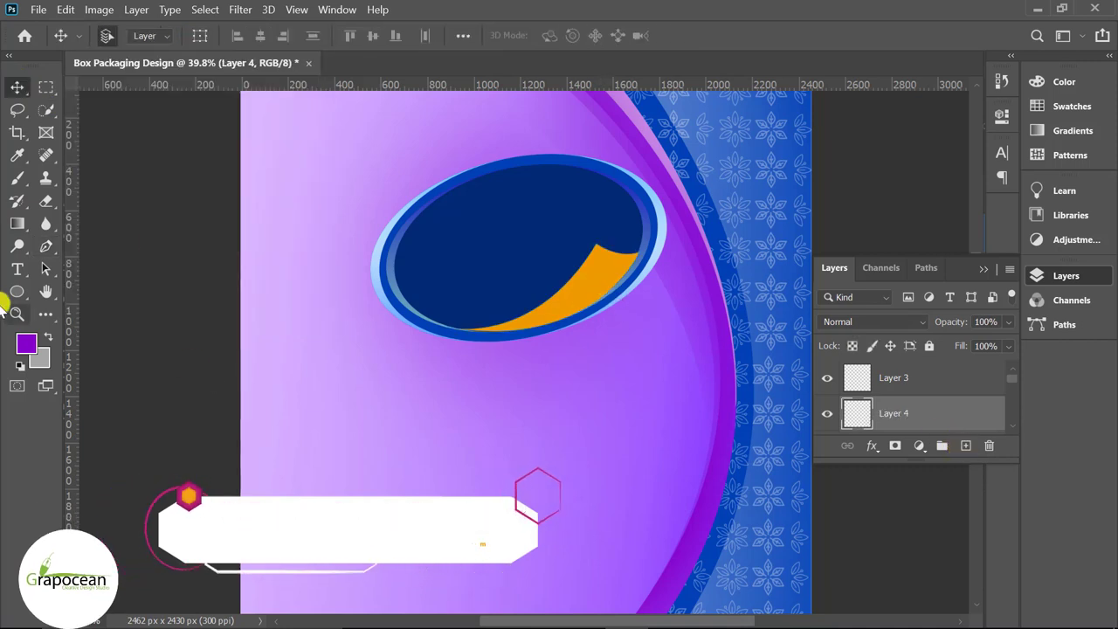
{"action": "left_click", "coordinate": [46, 246]}
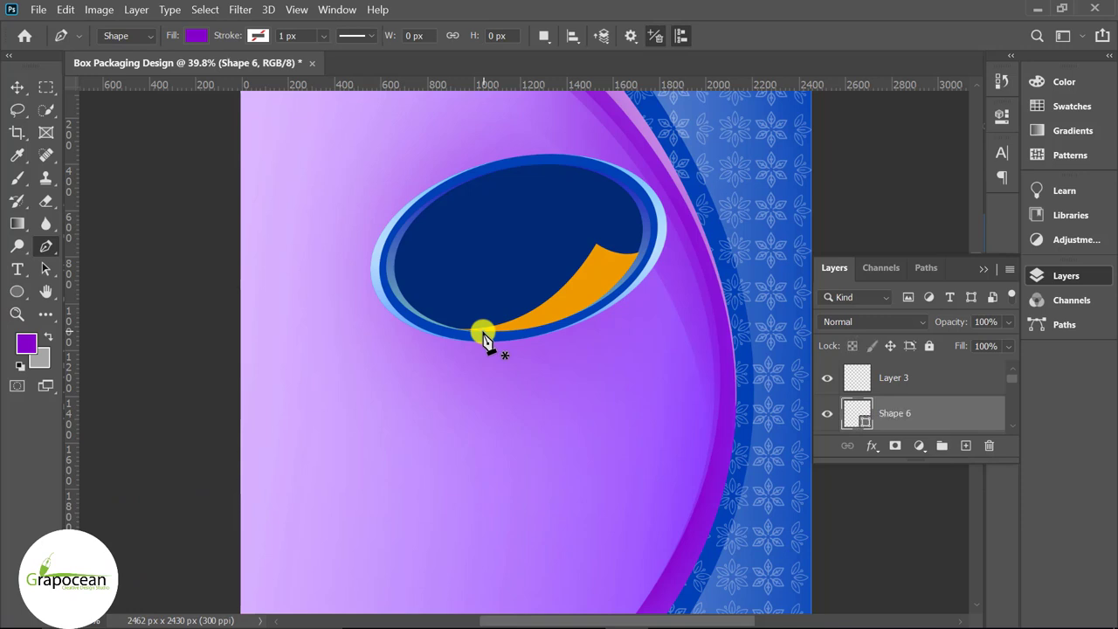
{"action": "left_click_drag", "start_coordinate": [555, 324], "coordinate": [663, 187]}
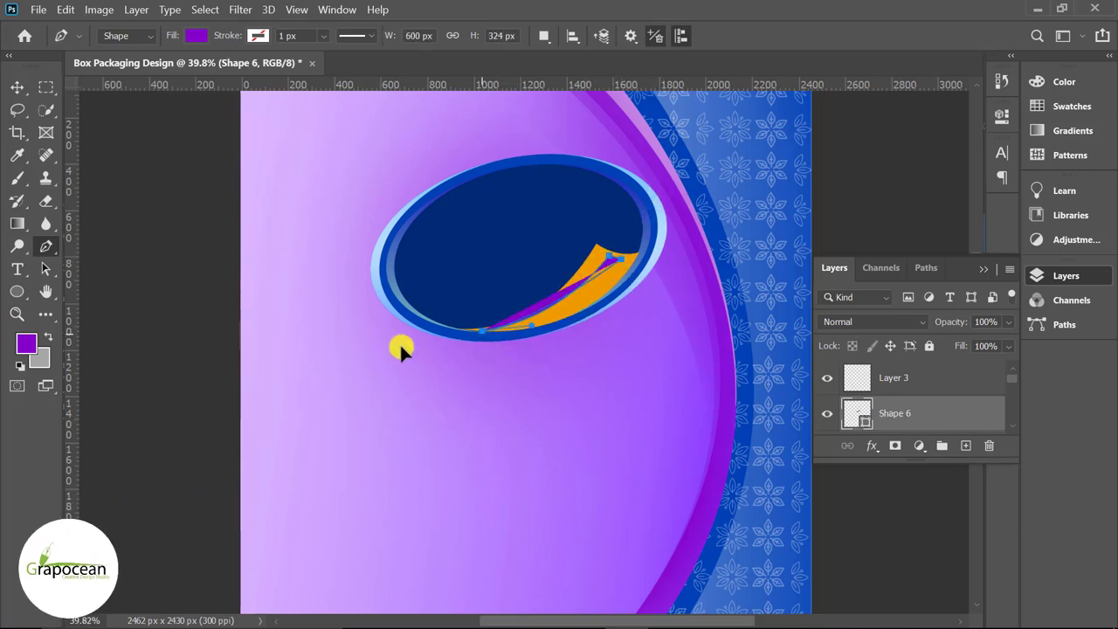
{"action": "key", "text": "Return"}
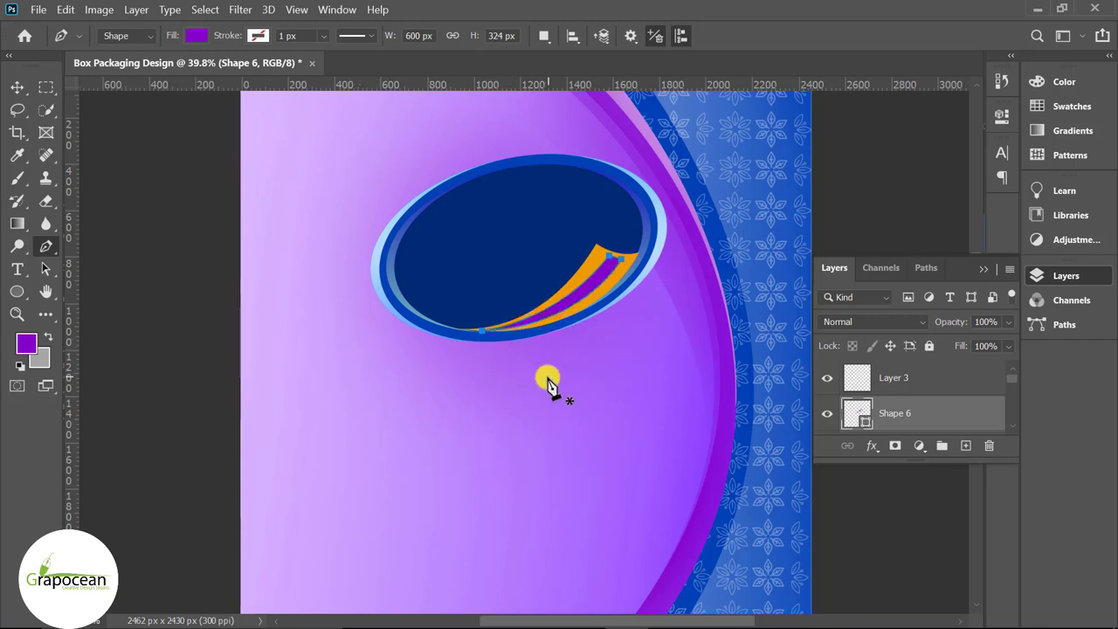
Step: Fill the stripe white and lower its opacity to 53%
{"action": "double_click", "coordinate": [857, 415]}
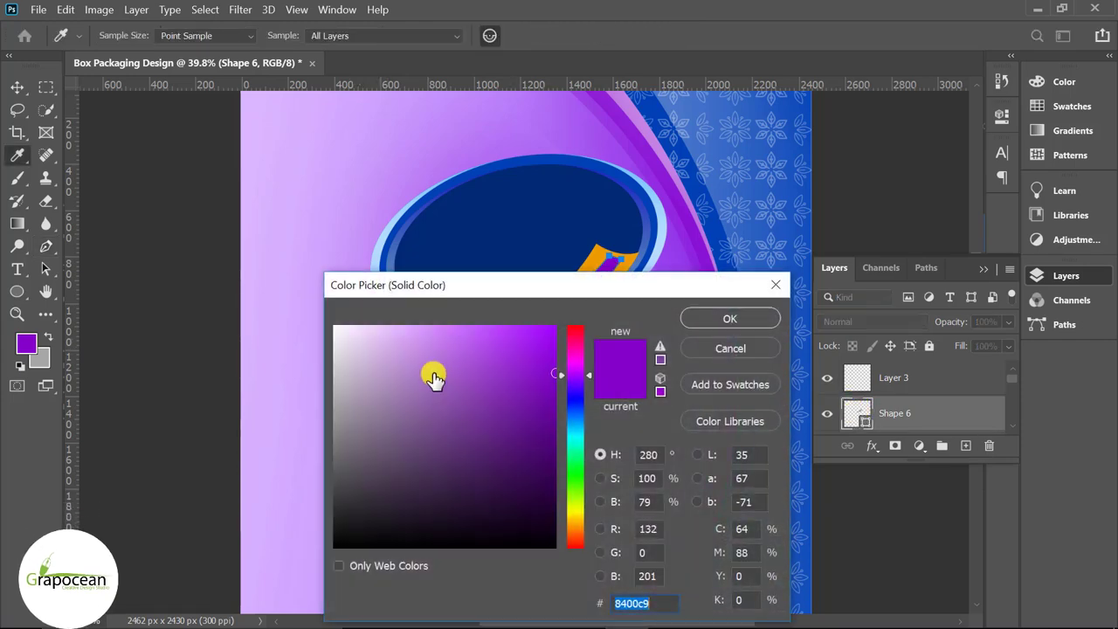
{"action": "left_click_drag", "start_coordinate": [431, 375], "coordinate": [337, 326]}
{"action": "left_click", "coordinate": [725, 319]}
{"action": "left_click_drag", "start_coordinate": [1005, 323], "coordinate": [966, 345]}
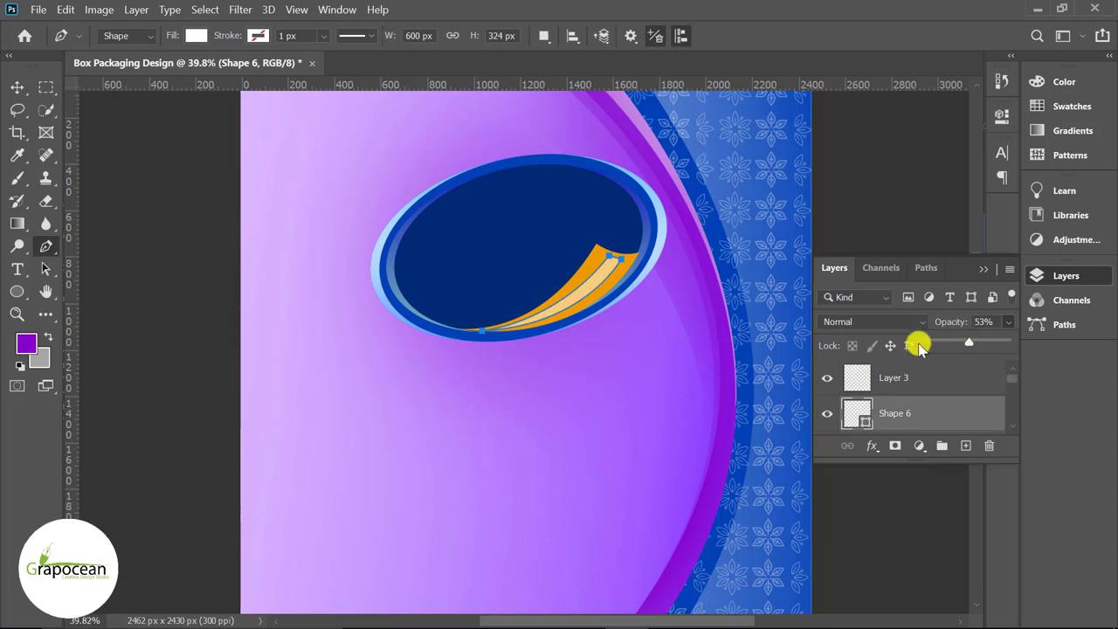
{"action": "left_click", "coordinate": [47, 86]}
{"action": "scroll", "coordinate": [560, 392], "scroll_direction": "down", "scroll_amount": 2}
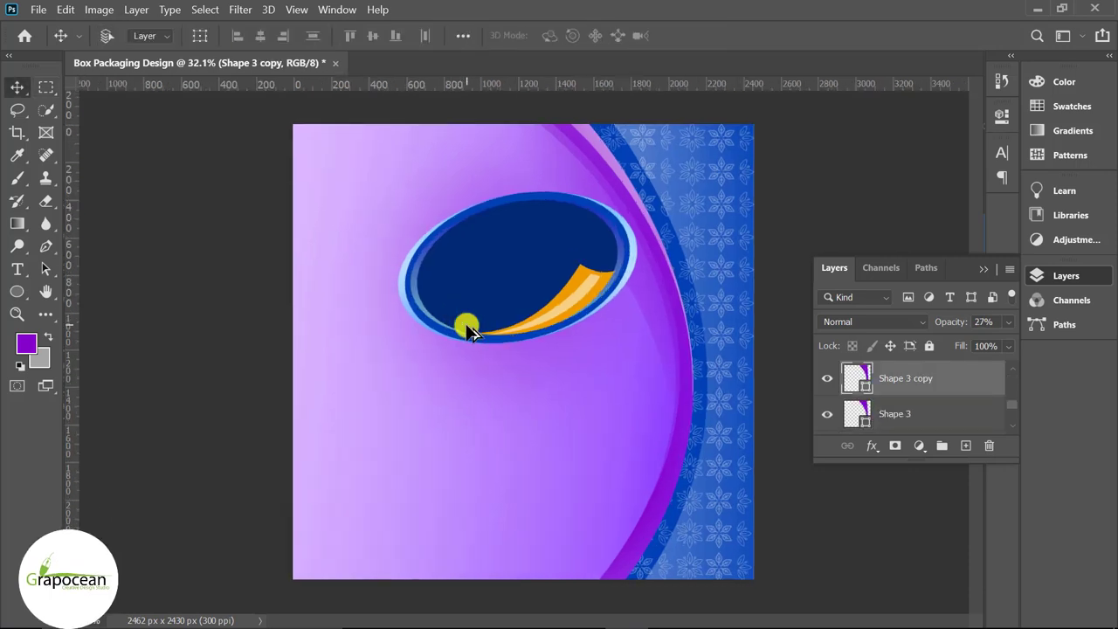
Step: Pen-draw a Shape 7 layer covering the ellipse's left rim
{"action": "scroll", "coordinate": [429, 280], "scroll_direction": "up", "scroll_amount": 3}
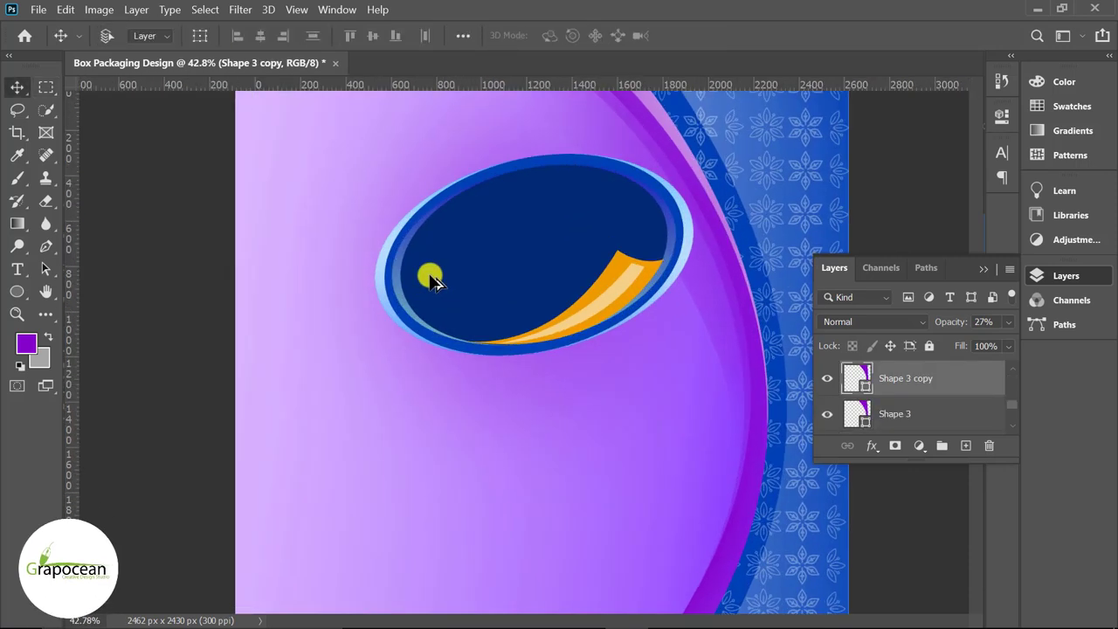
{"action": "left_click", "coordinate": [521, 312], "text": "ctrl"}
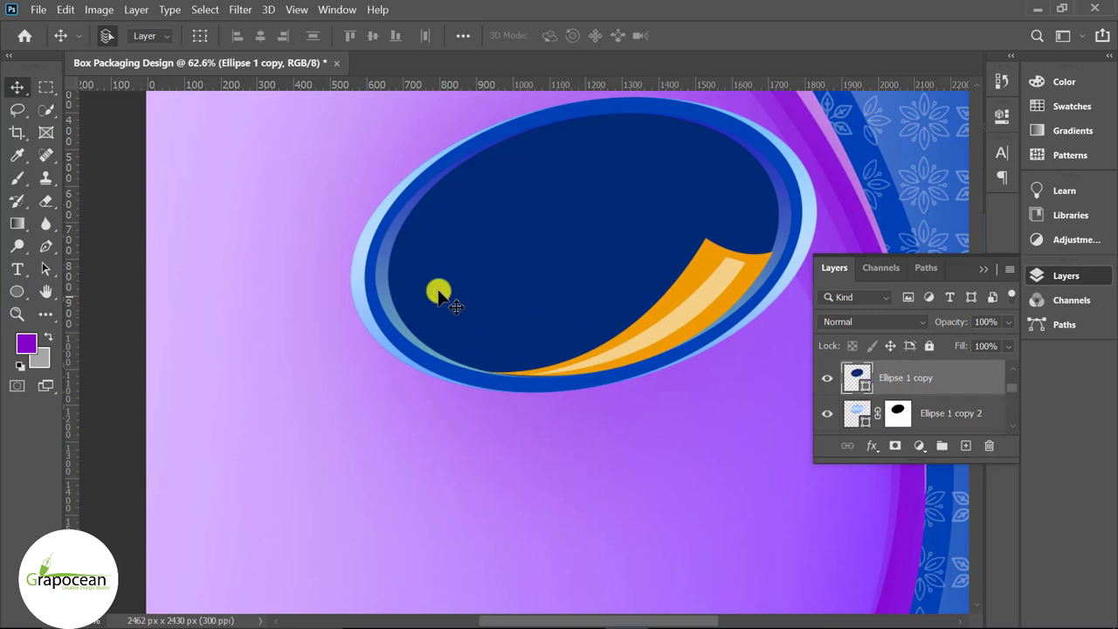
{"action": "key", "text": "ctrl+shift+alt+n"}
{"action": "left_click", "coordinate": [46, 246]}
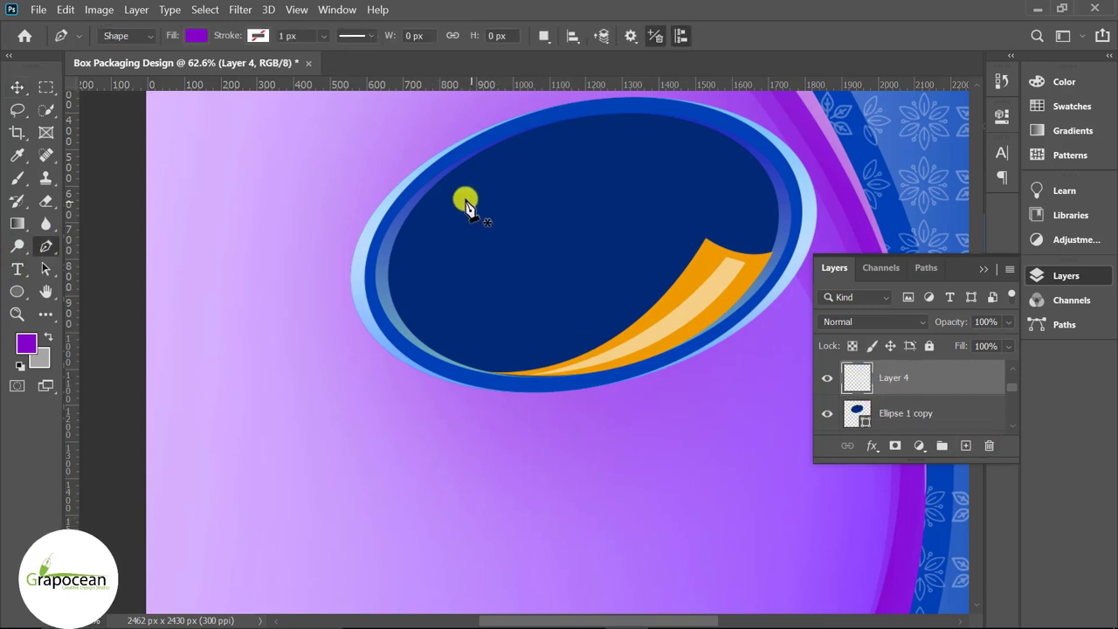
{"action": "scroll", "coordinate": [450, 191], "scroll_direction": "up", "scroll_amount": 1}
{"action": "left_click", "coordinate": [451, 159]}
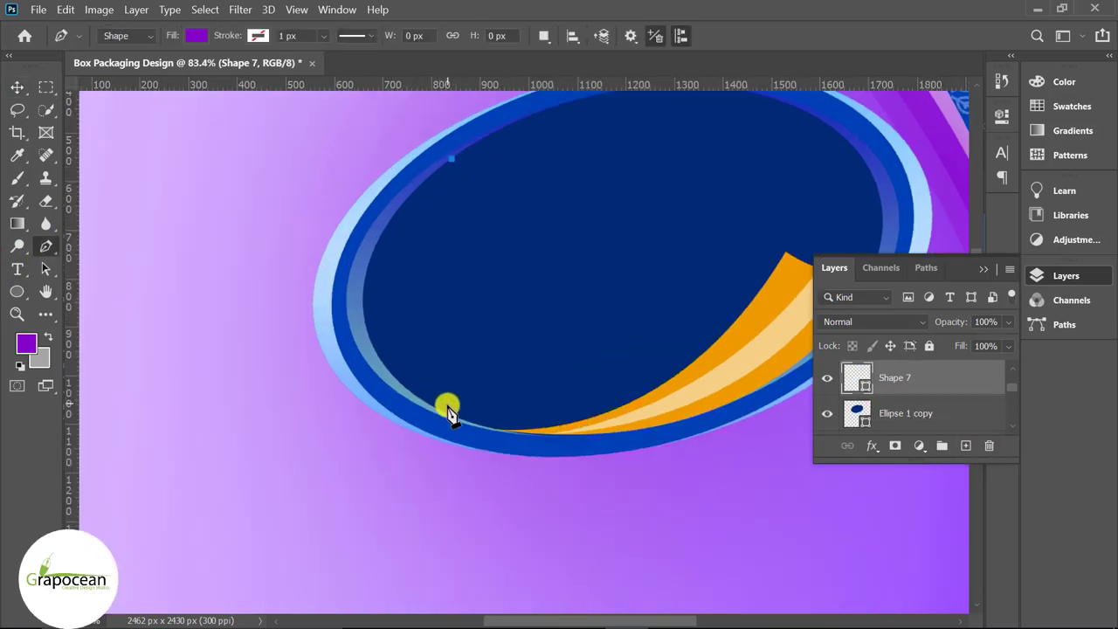
{"action": "left_click_drag", "start_coordinate": [587, 483], "coordinate": [631, 512]}
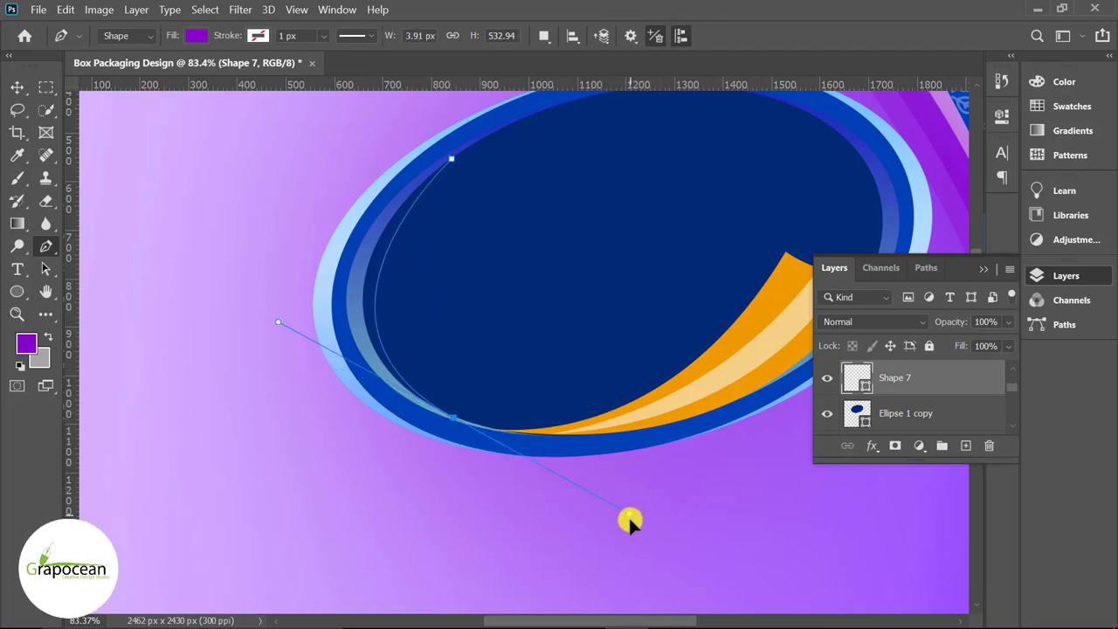
{"action": "left_click", "coordinate": [454, 417]}
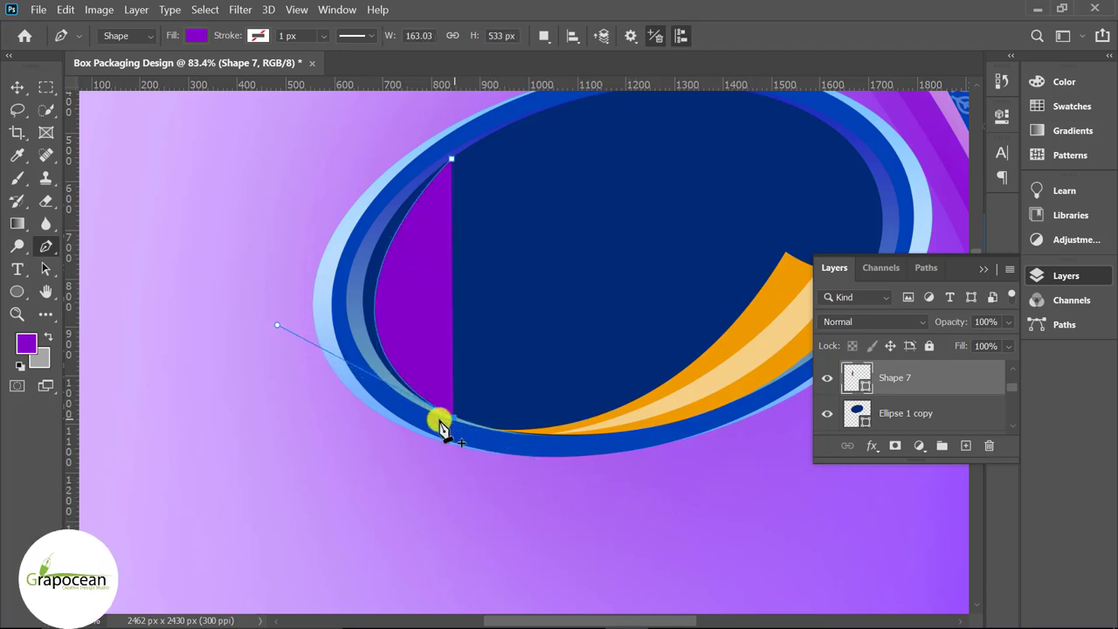
{"action": "left_click", "coordinate": [354, 457]}
{"action": "left_click", "coordinate": [219, 211]}
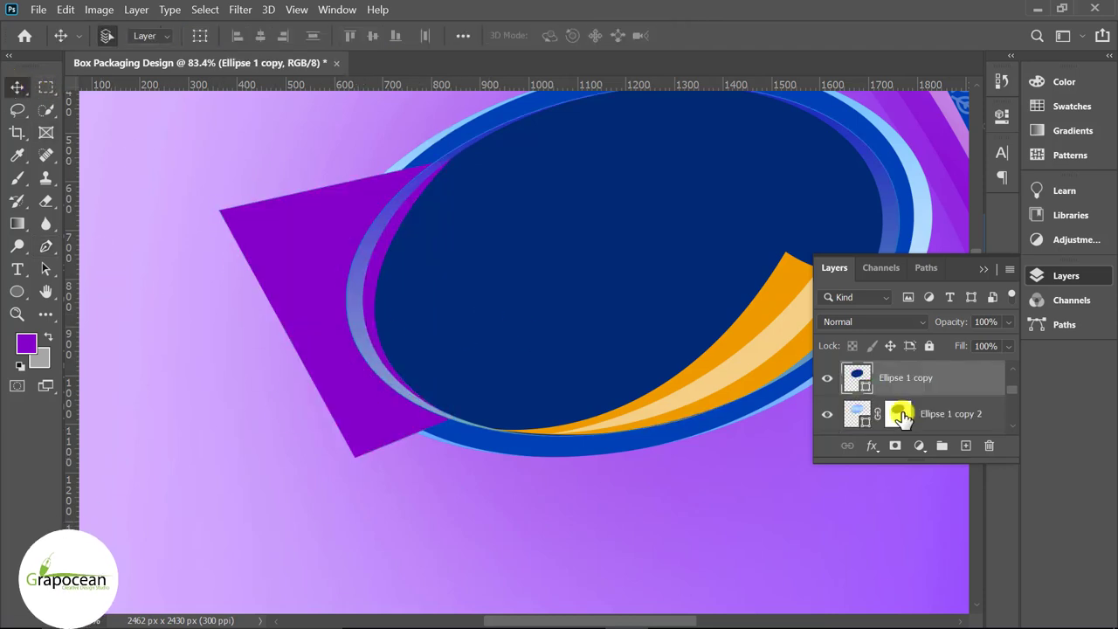
Step: Mask Shape 7 to the ellipse outline and fill it navy #002d81
{"action": "left_click", "coordinate": [856, 377], "text": "ctrl"}
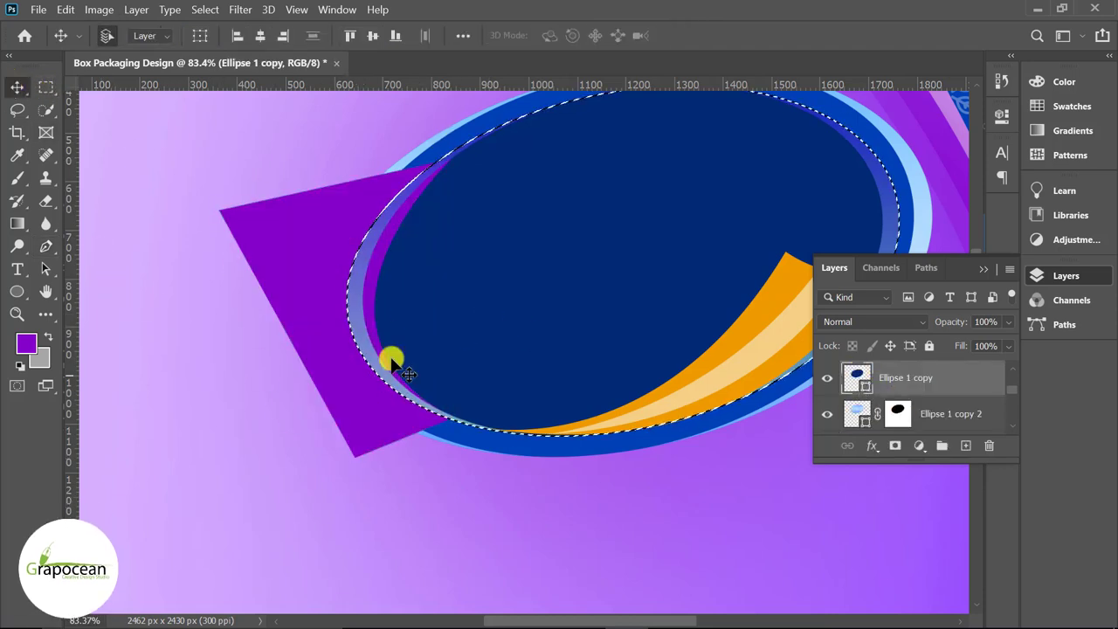
{"action": "left_click", "coordinate": [345, 364], "text": "ctrl"}
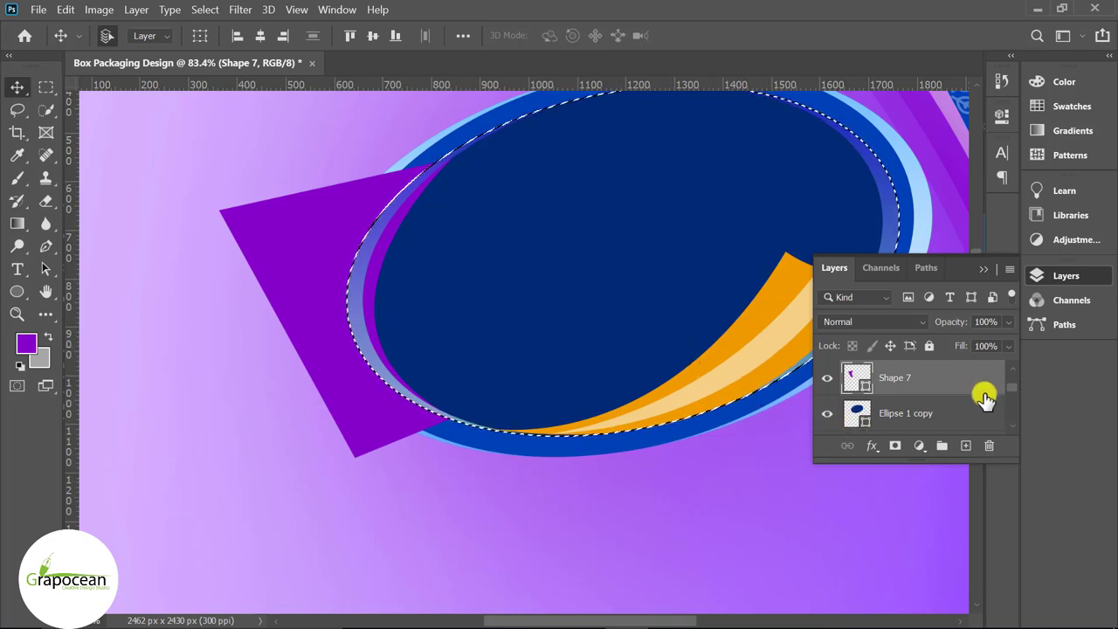
{"action": "left_click", "coordinate": [895, 445]}
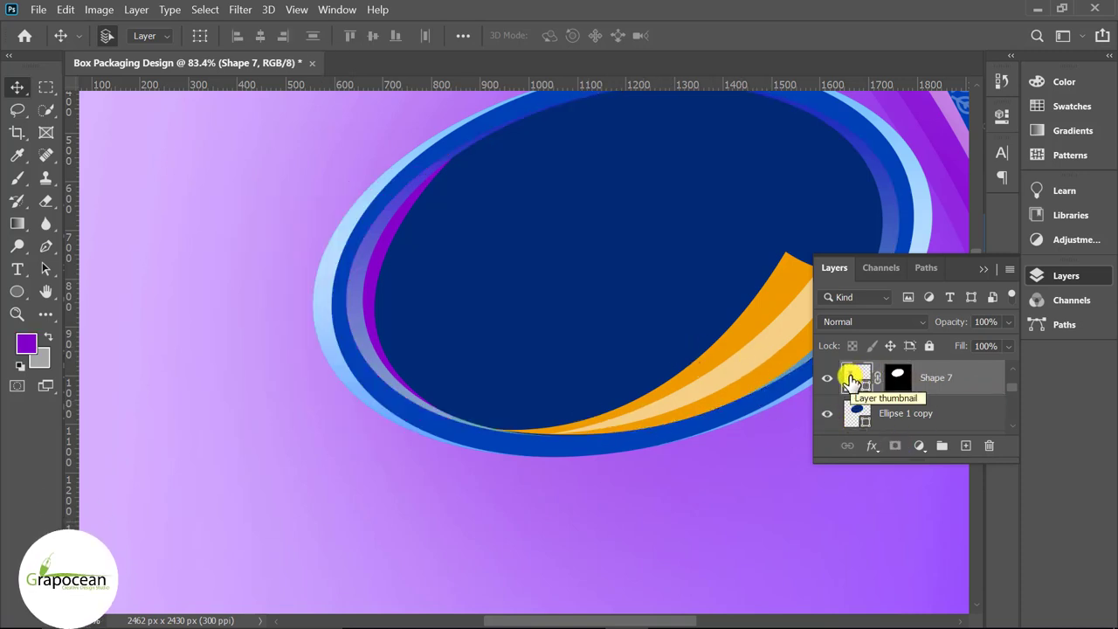
{"action": "double_click", "coordinate": [821, 367]}
{"action": "left_click", "coordinate": [566, 246]}
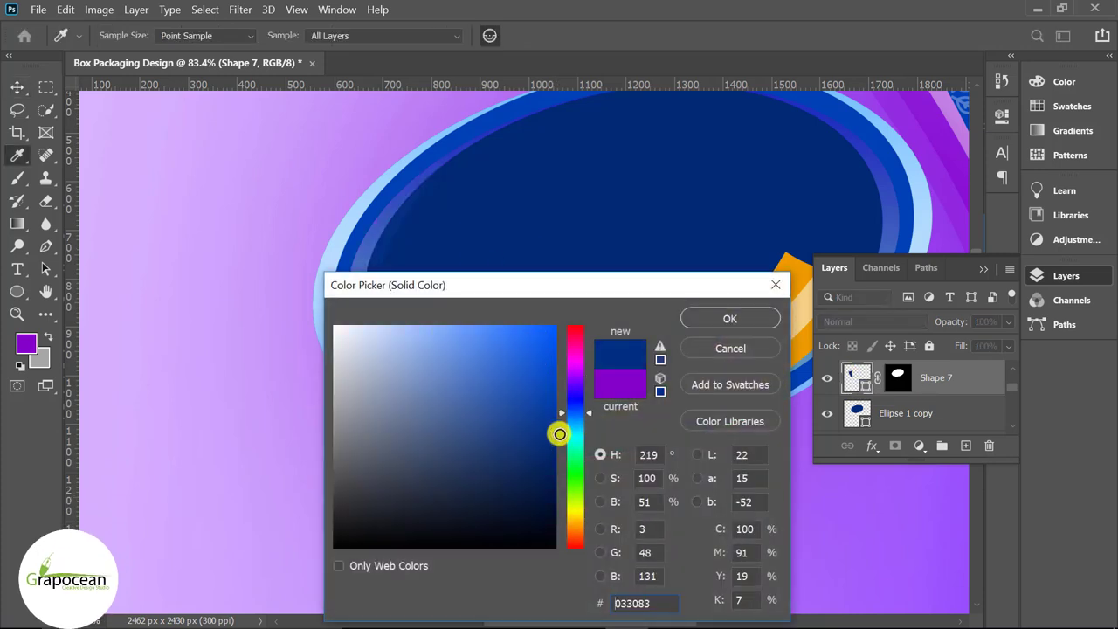
{"action": "mouse_move", "coordinate": [559, 434]}
{"action": "left_mouse_down"}
{"action": "mouse_move", "coordinate": [545, 426]}
{"action": "mouse_move", "coordinate": [562, 434]}
{"action": "left_mouse_up"}
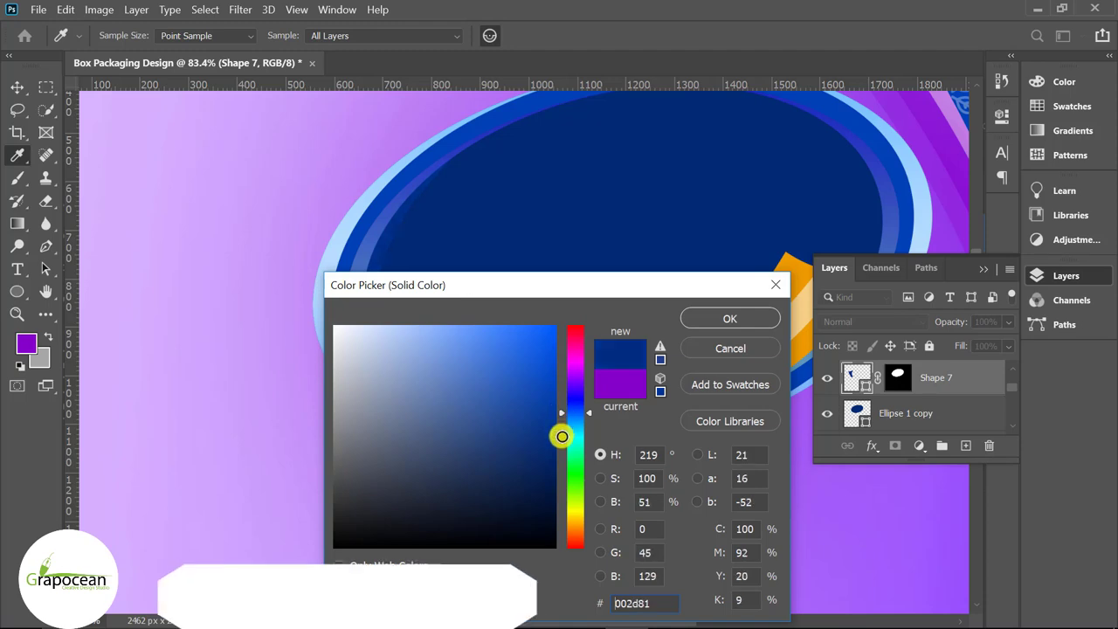
{"action": "mouse_move", "coordinate": [546, 289]}
{"action": "left_mouse_down"}
{"action": "mouse_move", "coordinate": [748, 480]}
{"action": "mouse_move", "coordinate": [337, 425]}
{"action": "mouse_move", "coordinate": [338, 402]}
{"action": "left_mouse_up"}
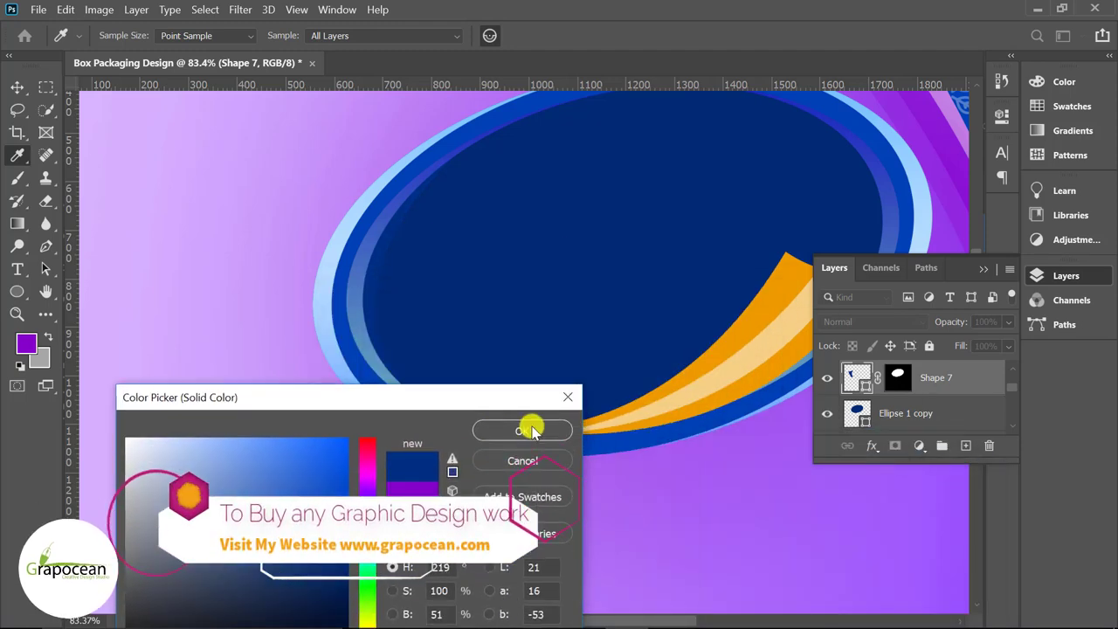
{"action": "left_click", "coordinate": [524, 427]}
Step: Duplicate the ellipse layer and place the copy above Shape 7
{"action": "key", "text": "v"}
{"action": "left_click_drag", "start_coordinate": [357, 300], "coordinate": [360, 302]}
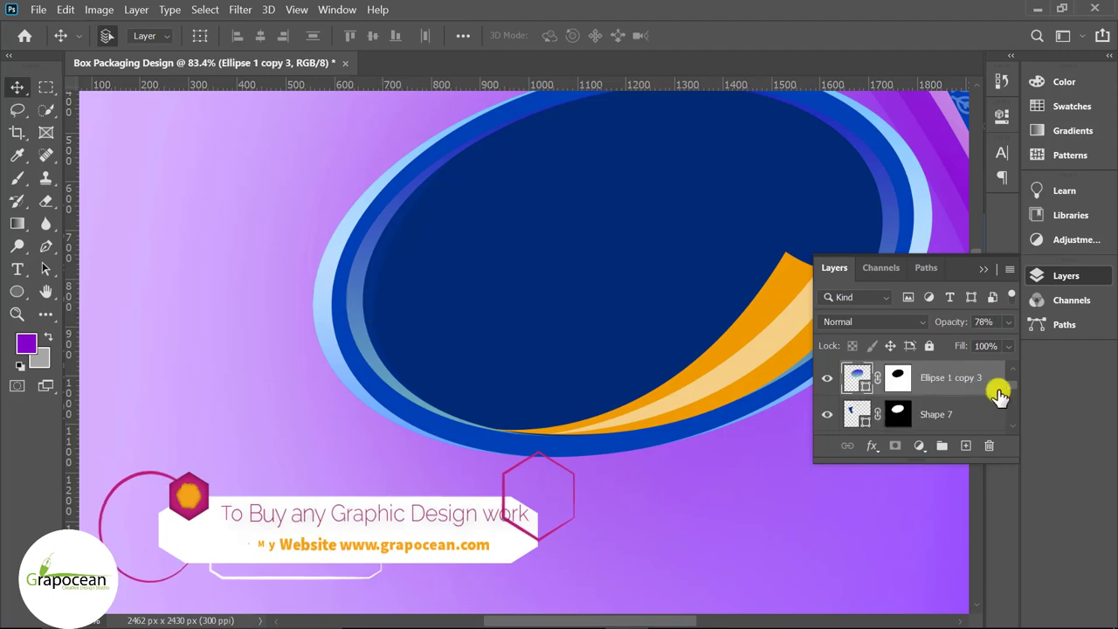
{"action": "right_click", "coordinate": [944, 378]}
Step: Give Ellipse 1 copy 3 a Multiply drop shadow: 15% opacity, 20 px distance, 7 px size
{"action": "left_click", "coordinate": [900, 30]}
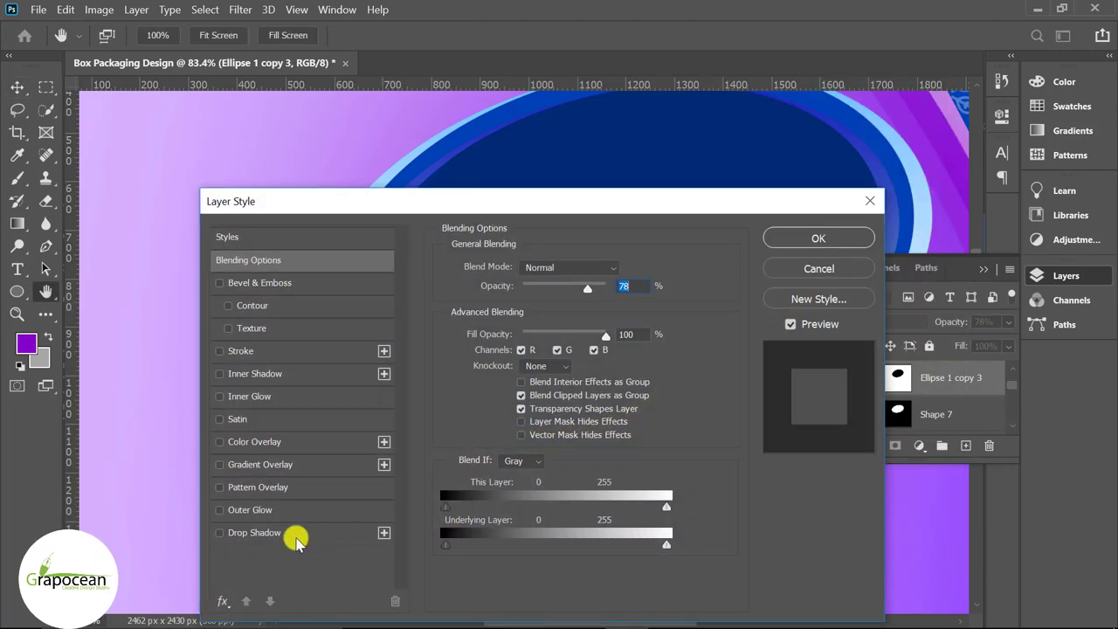
{"action": "left_click", "coordinate": [294, 530]}
{"action": "mouse_move", "coordinate": [445, 209]}
{"action": "left_mouse_down"}
{"action": "mouse_move", "coordinate": [774, 280]}
{"action": "mouse_move", "coordinate": [968, 382]}
{"action": "mouse_move", "coordinate": [779, 208]}
{"action": "left_mouse_up"}
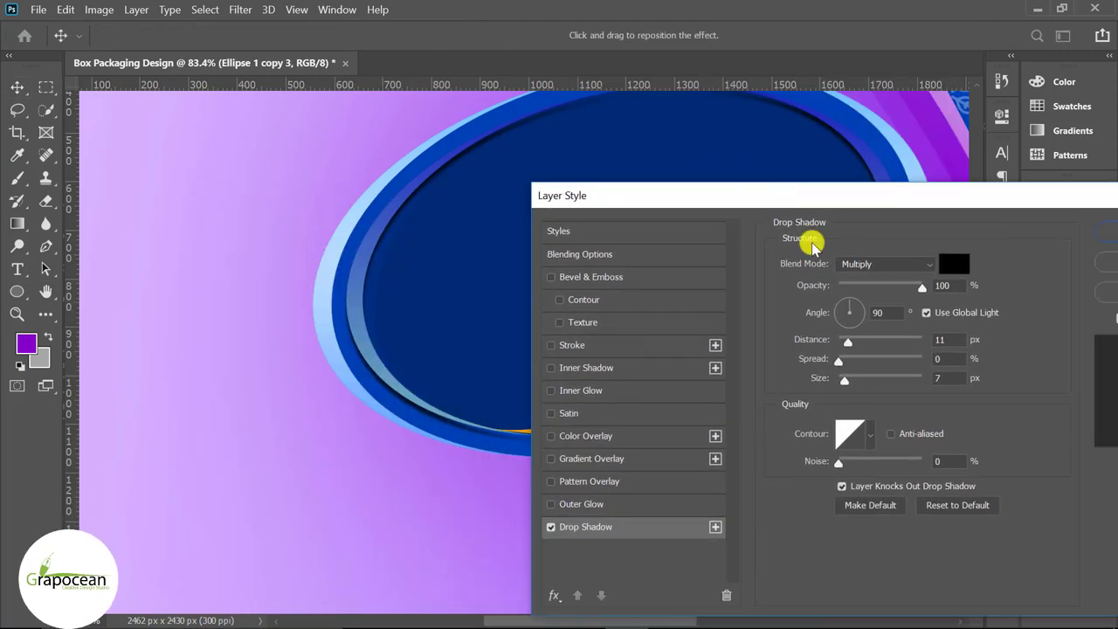
{"action": "left_click_drag", "start_coordinate": [861, 291], "coordinate": [849, 289]}
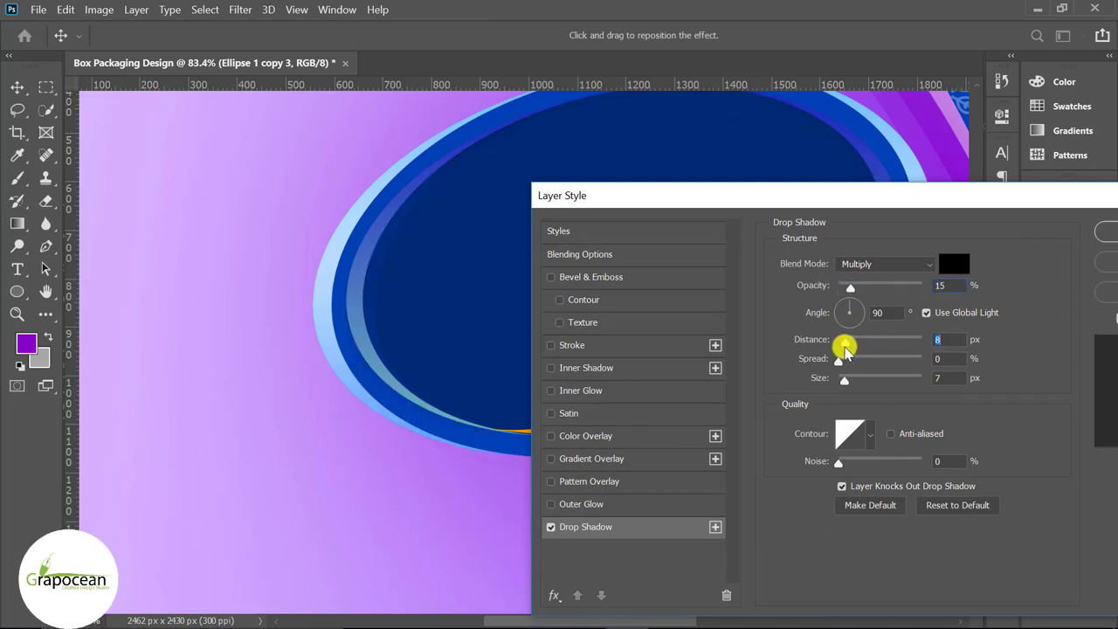
{"action": "left_click_drag", "start_coordinate": [846, 349], "coordinate": [845, 351]}
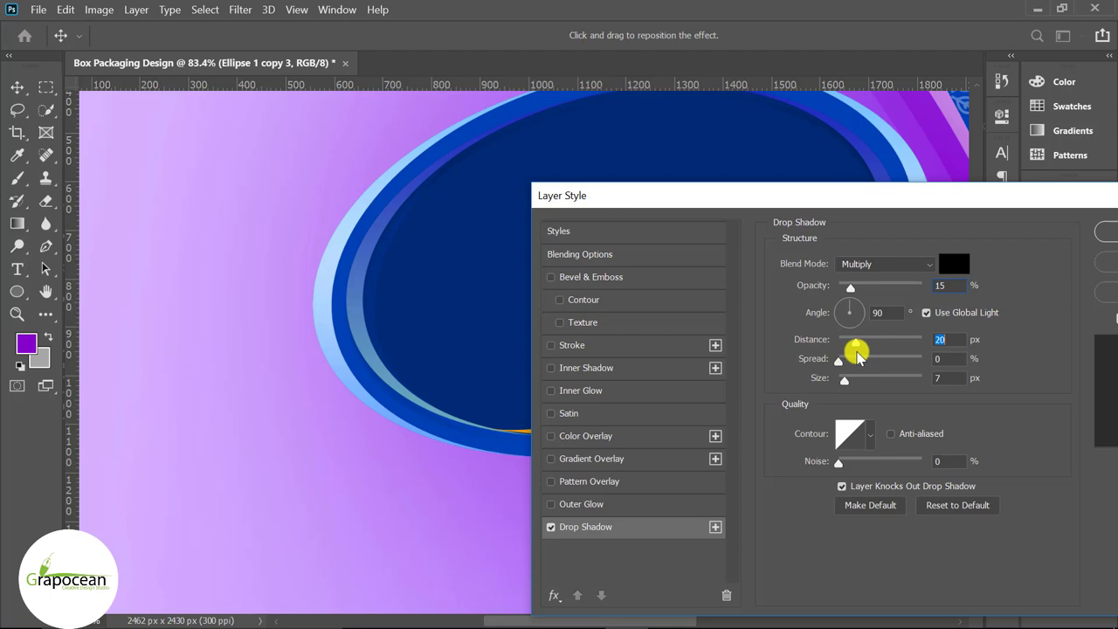
{"action": "mouse_move", "coordinate": [811, 197]}
{"action": "left_mouse_down"}
{"action": "mouse_move", "coordinate": [956, 385]}
{"action": "mouse_move", "coordinate": [530, 381]}
{"action": "left_mouse_up"}
{"action": "left_click", "coordinate": [860, 408]}
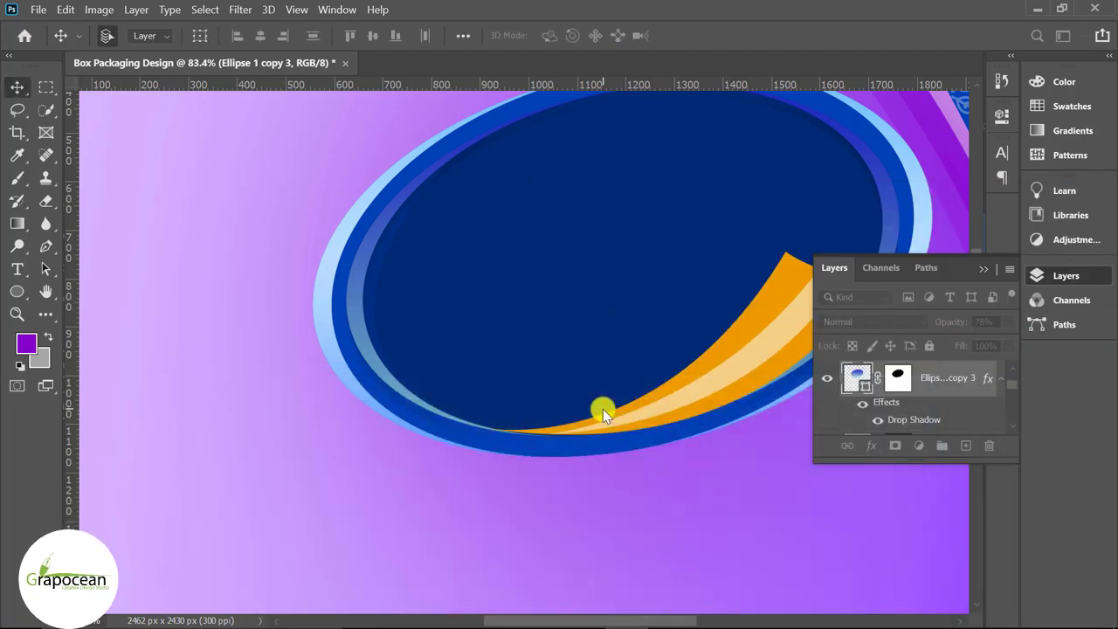
{"action": "scroll", "coordinate": [612, 410], "scroll_direction": "down", "scroll_amount": 2}
Step: Select Layer 3 through Ellipse 1 and group them into Group 1
{"action": "scroll", "coordinate": [764, 520], "scroll_direction": "down", "scroll_amount": 1}
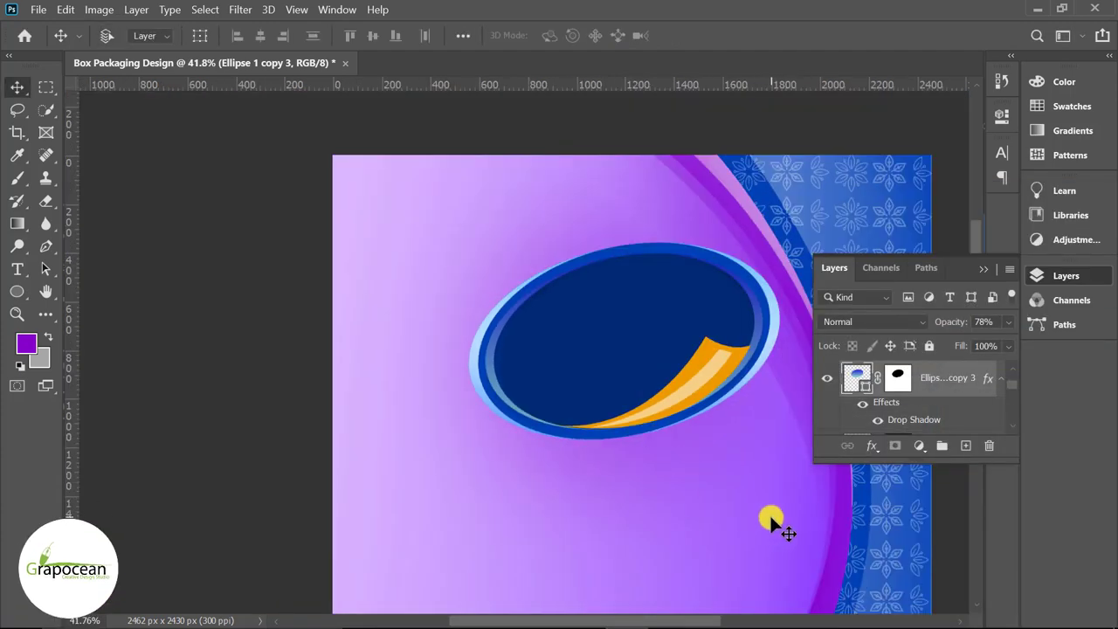
{"action": "scroll", "coordinate": [770, 514], "scroll_direction": "down", "scroll_amount": 1}
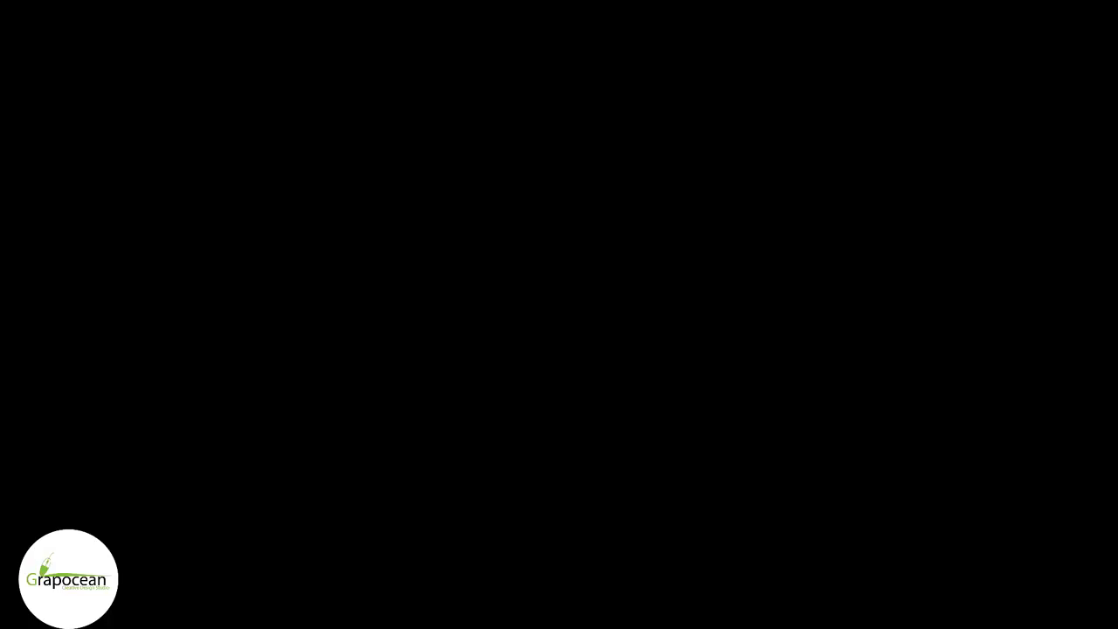
{"action": "scroll", "coordinate": [522, 349], "scroll_direction": "down", "scroll_amount": 1}
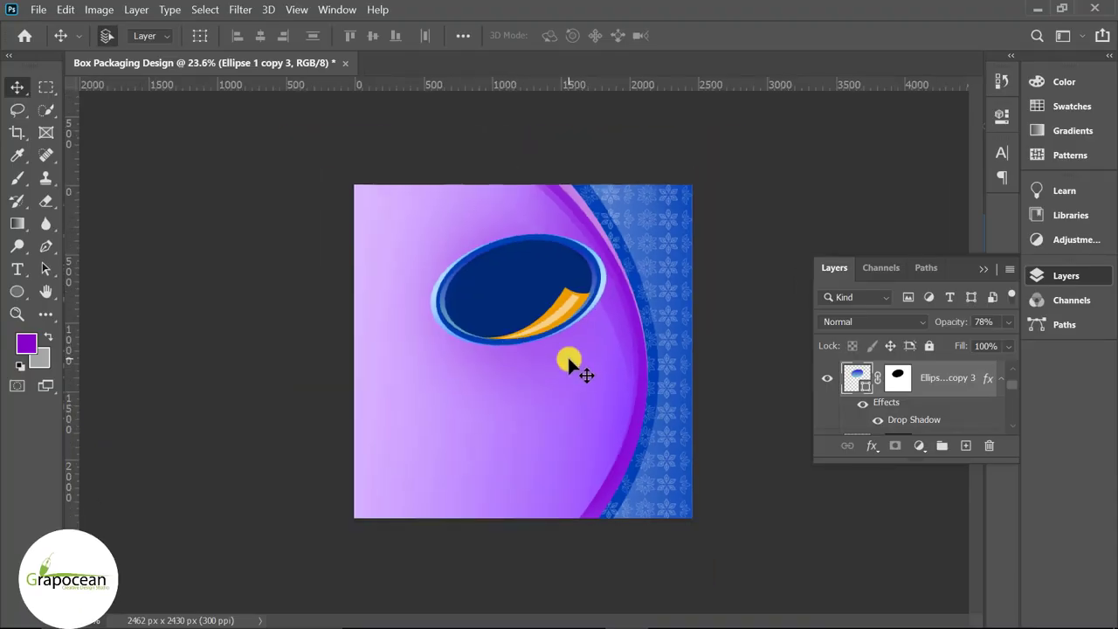
{"action": "scroll", "coordinate": [909, 382], "scroll_direction": "up", "scroll_amount": 1}
{"action": "scroll", "coordinate": [912, 381], "scroll_direction": "up", "scroll_amount": 1}
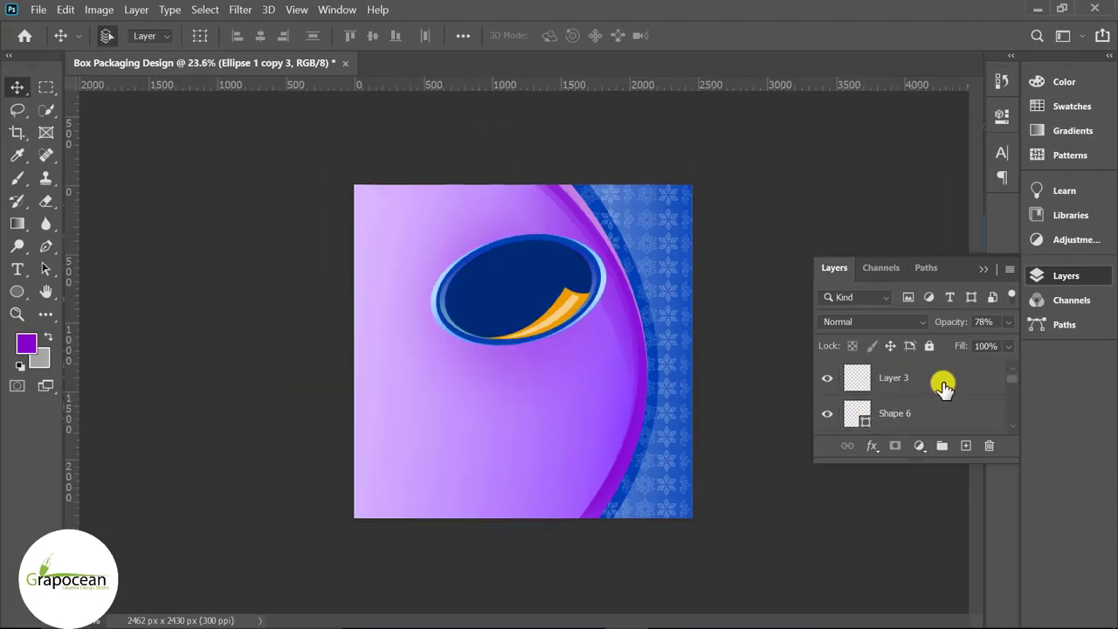
{"action": "left_click", "coordinate": [944, 388]}
{"action": "scroll", "coordinate": [966, 395], "scroll_direction": "down", "scroll_amount": 1}
{"action": "scroll", "coordinate": [968, 397], "scroll_direction": "down", "scroll_amount": 1}
{"action": "scroll", "coordinate": [968, 399], "scroll_direction": "down", "scroll_amount": 1}
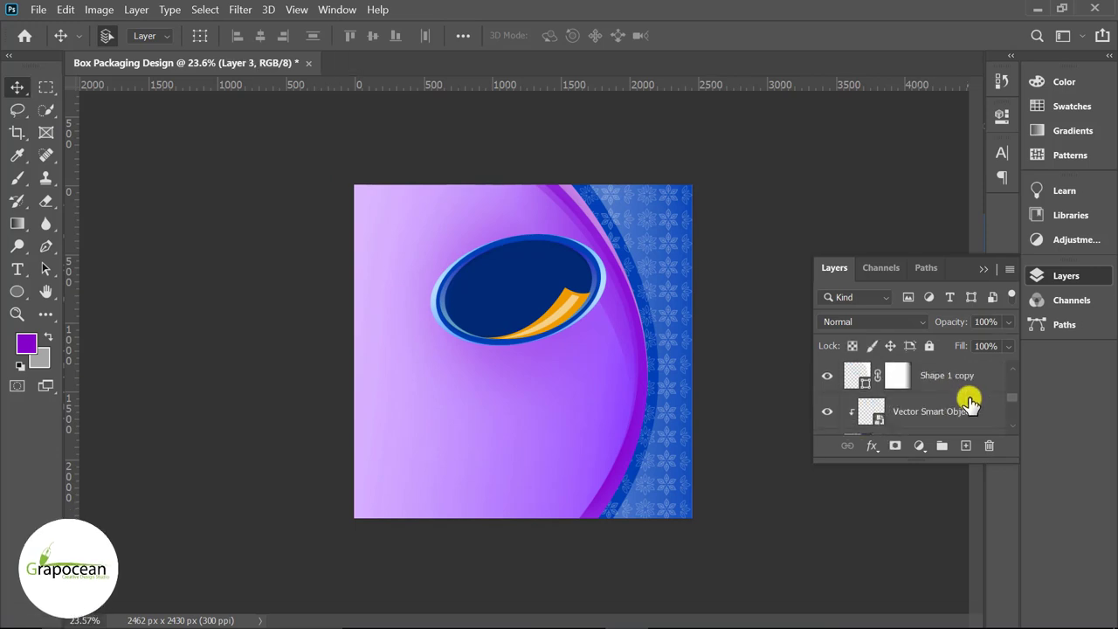
{"action": "scroll", "coordinate": [970, 402], "scroll_direction": "down", "scroll_amount": 1}
{"action": "left_click", "coordinate": [956, 387], "text": "ctrl"}
{"action": "key", "text": "ctrl+g"}
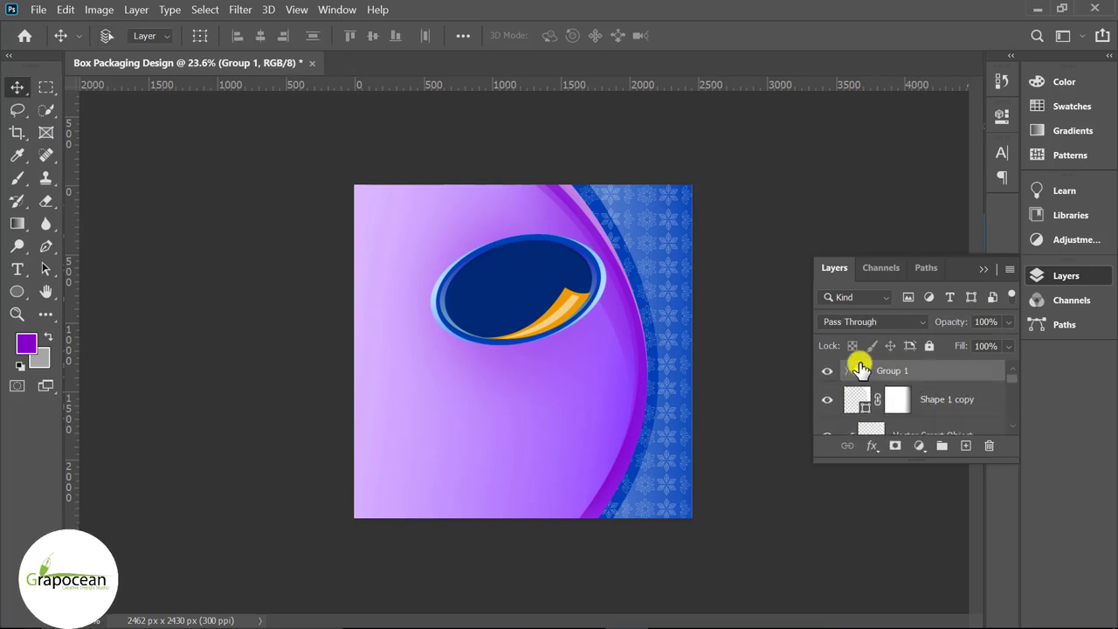
Step: Scale the grouped label slightly larger and shift it right and down
{"action": "key", "text": "ctrl+t"}
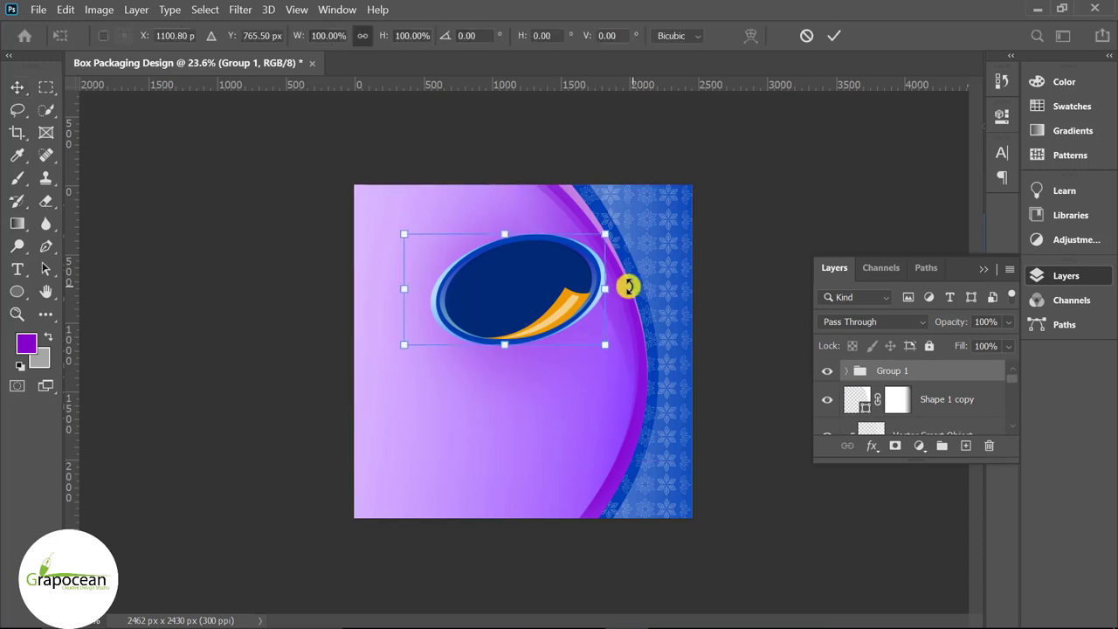
{"action": "left_click_drag", "start_coordinate": [606, 289], "coordinate": [577, 293]}
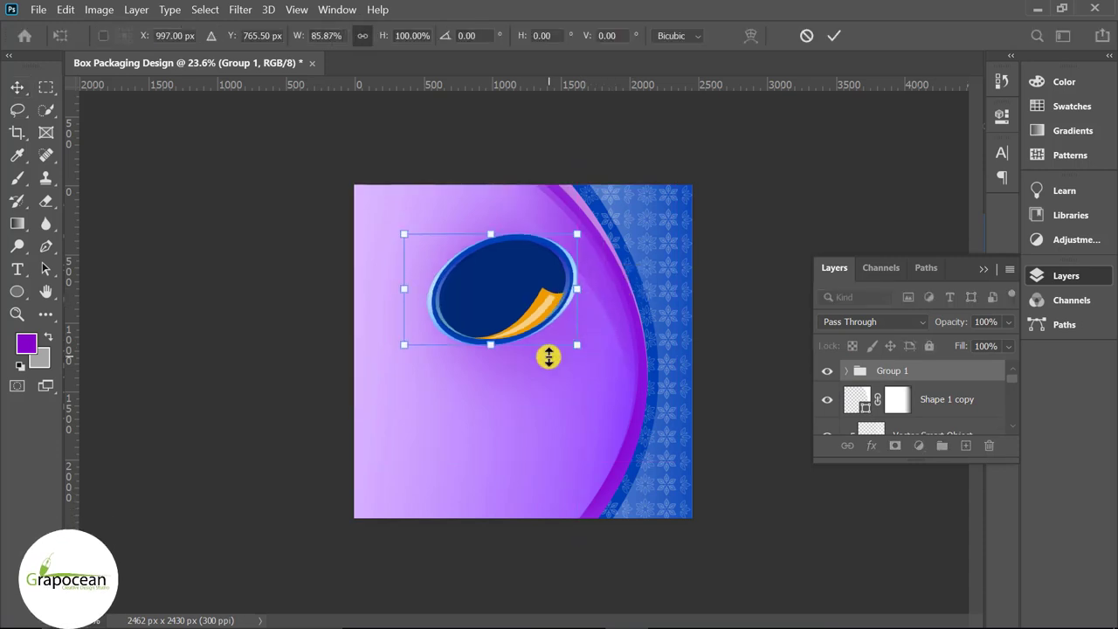
{"action": "mouse_move", "coordinate": [580, 348]}
{"action": "left_mouse_down"}
{"action": "mouse_move", "coordinate": [599, 358]}
{"action": "mouse_move", "coordinate": [579, 339]}
{"action": "left_mouse_up"}
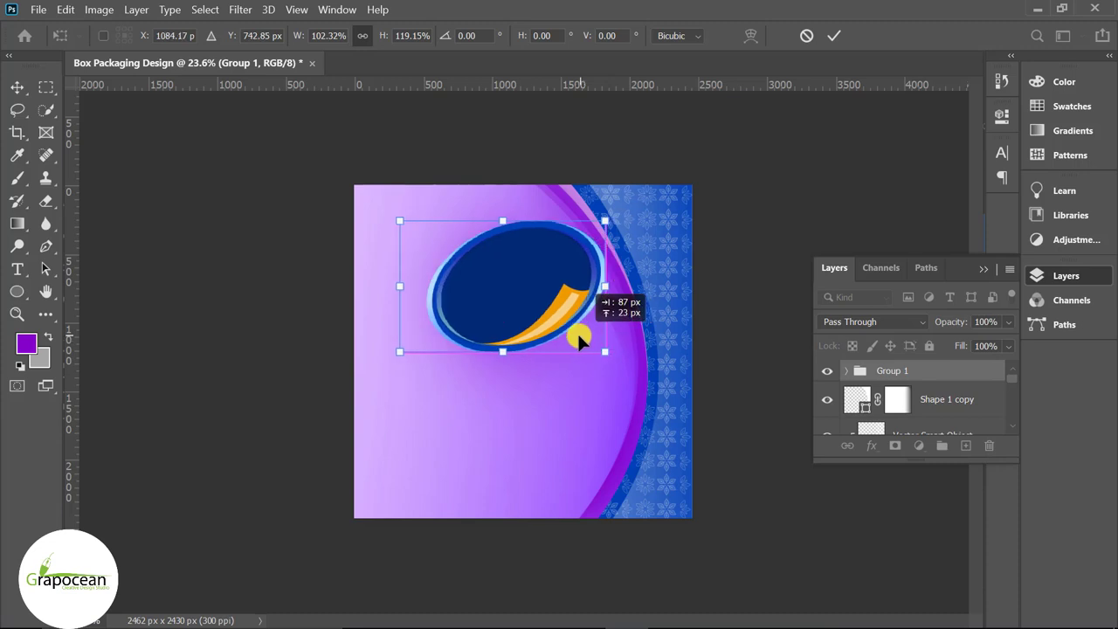
{"action": "left_click", "coordinate": [839, 36]}
{"action": "scroll", "coordinate": [559, 354], "scroll_direction": "up", "scroll_amount": 1}
{"action": "left_click", "coordinate": [501, 275]}
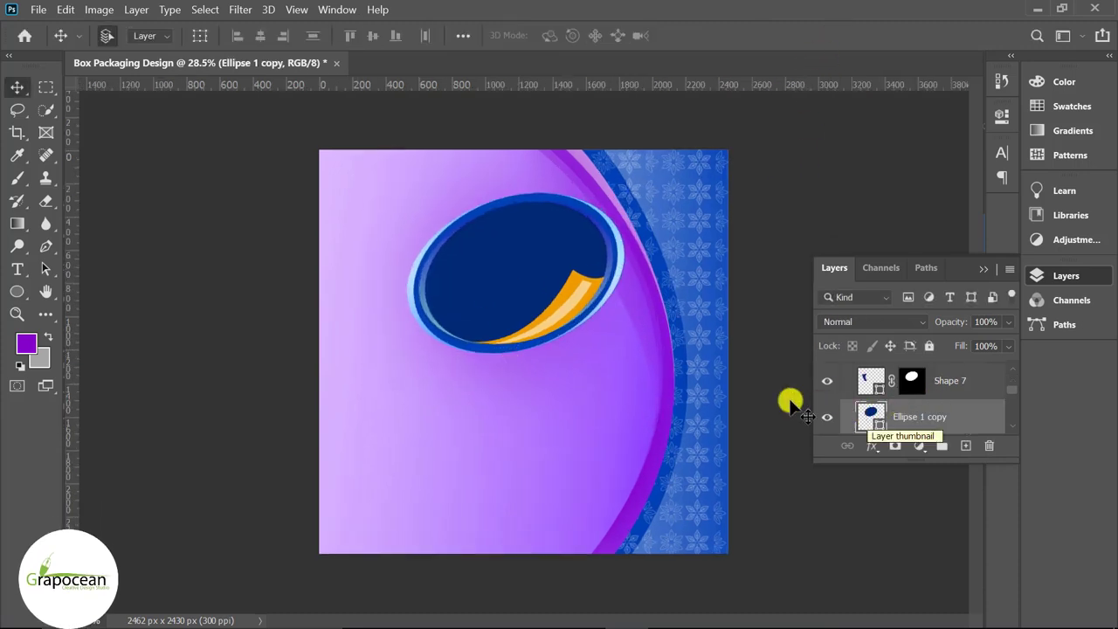
{"action": "scroll", "coordinate": [532, 310], "scroll_direction": "up", "scroll_amount": 1}
{"action": "scroll", "coordinate": [532, 310], "scroll_direction": "down", "scroll_amount": 2}
Step: Start a LOREM IPSUM text box below the oval label and enlarge it to 43 pt
{"action": "left_click", "coordinate": [16, 269]}
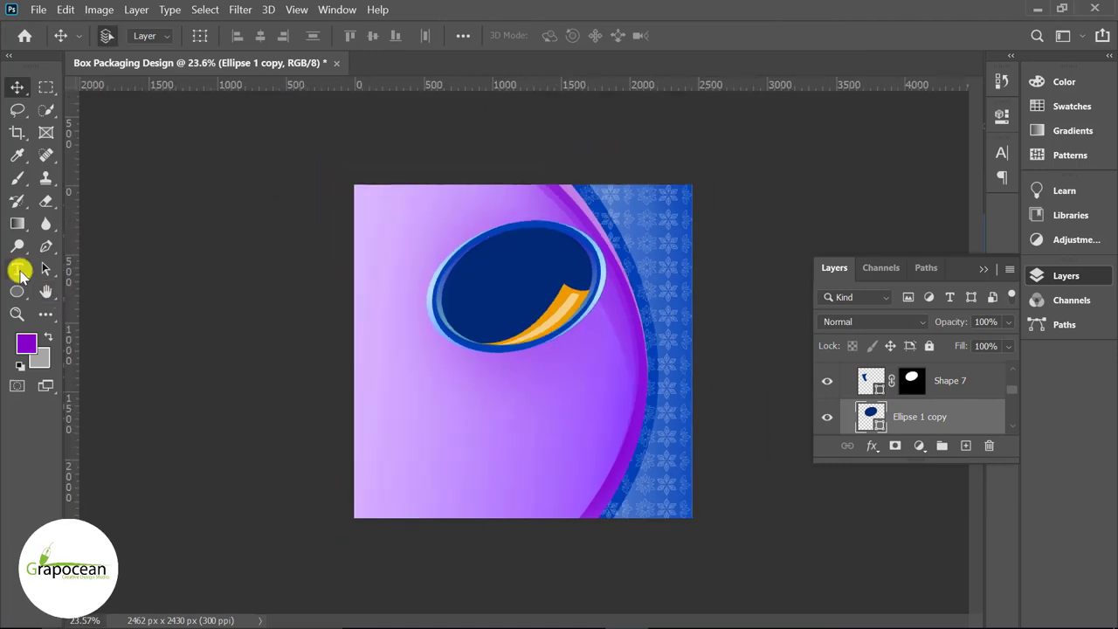
{"action": "scroll", "coordinate": [937, 388], "scroll_direction": "up", "scroll_amount": 1}
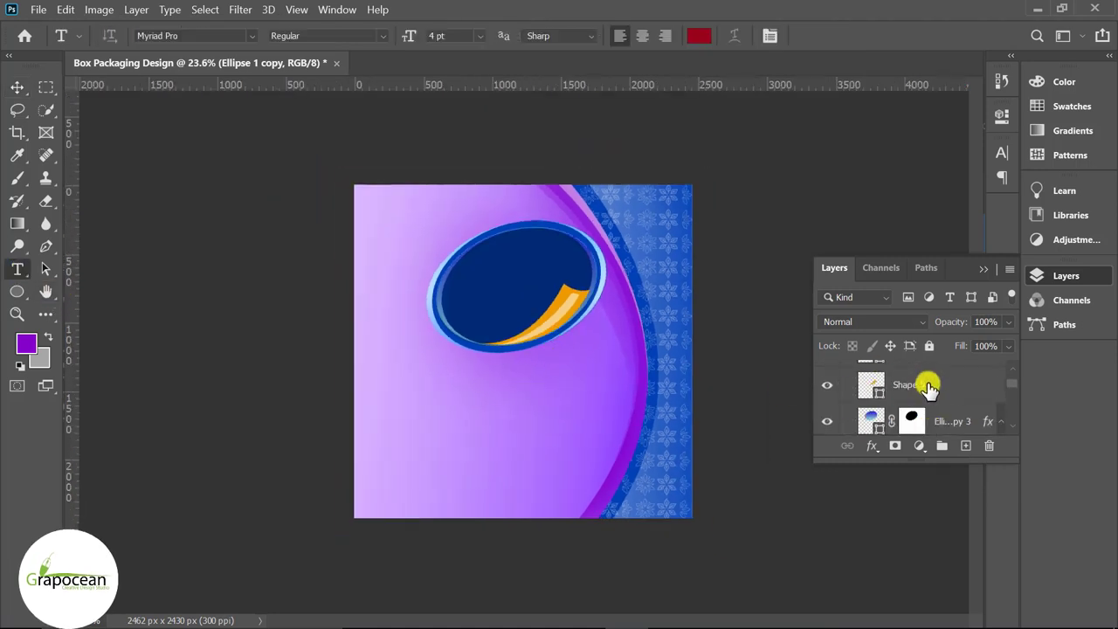
{"action": "scroll", "coordinate": [940, 388], "scroll_direction": "up", "scroll_amount": 2}
{"action": "left_click", "coordinate": [940, 382]}
{"action": "left_click", "coordinate": [515, 389]}
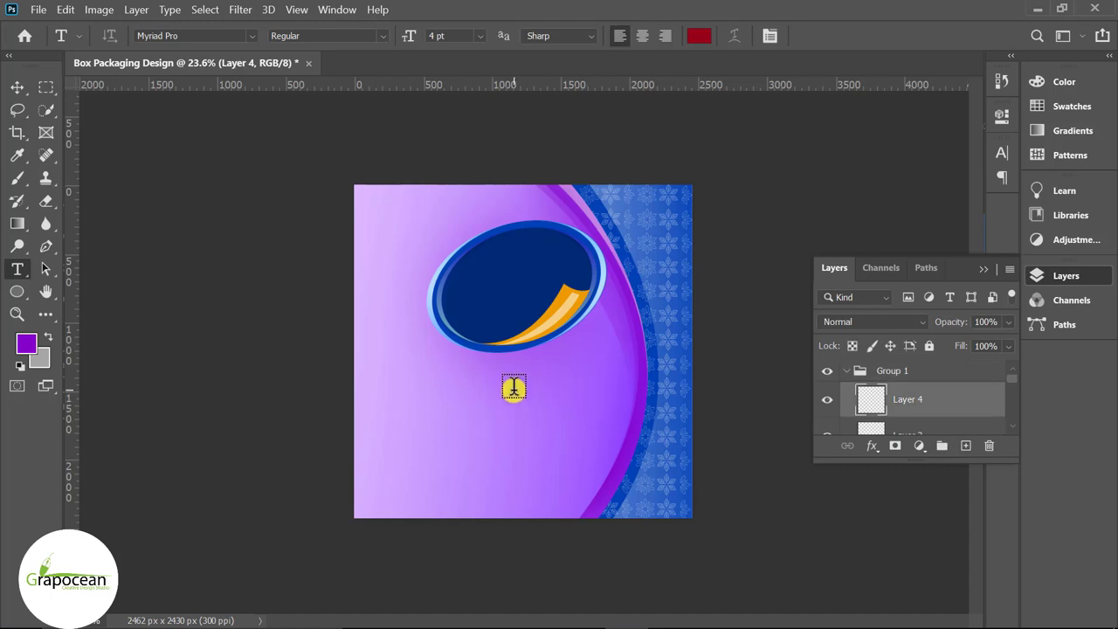
{"action": "left_click_drag", "start_coordinate": [409, 35], "coordinate": [443, 42]}
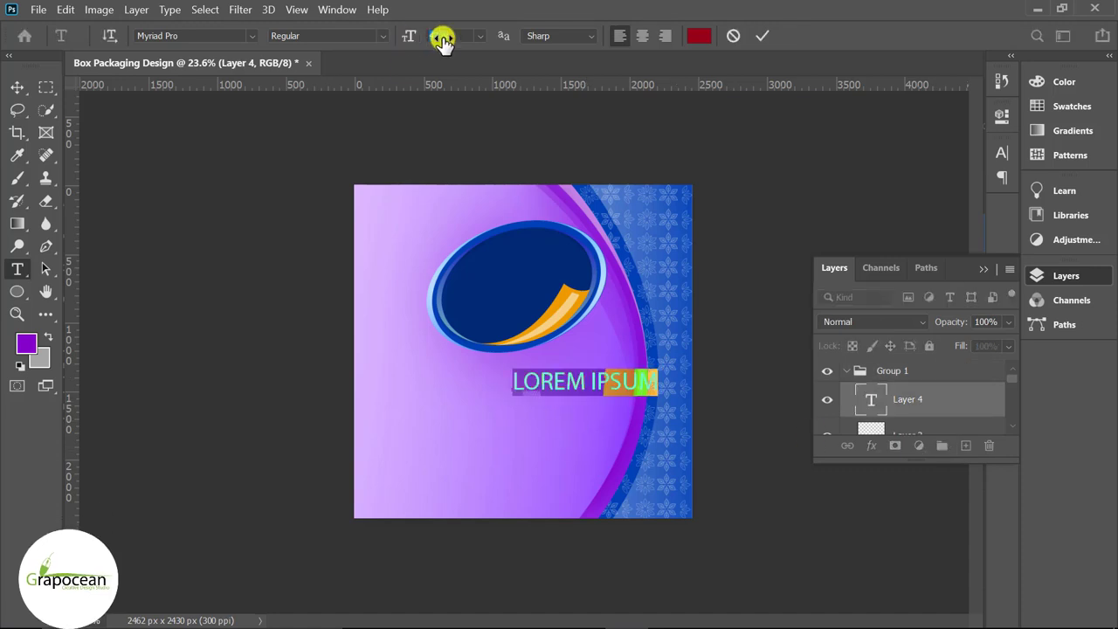
Step: Set the text's font to Aladin by searching 'al' in the font list
{"action": "left_click", "coordinate": [250, 36]}
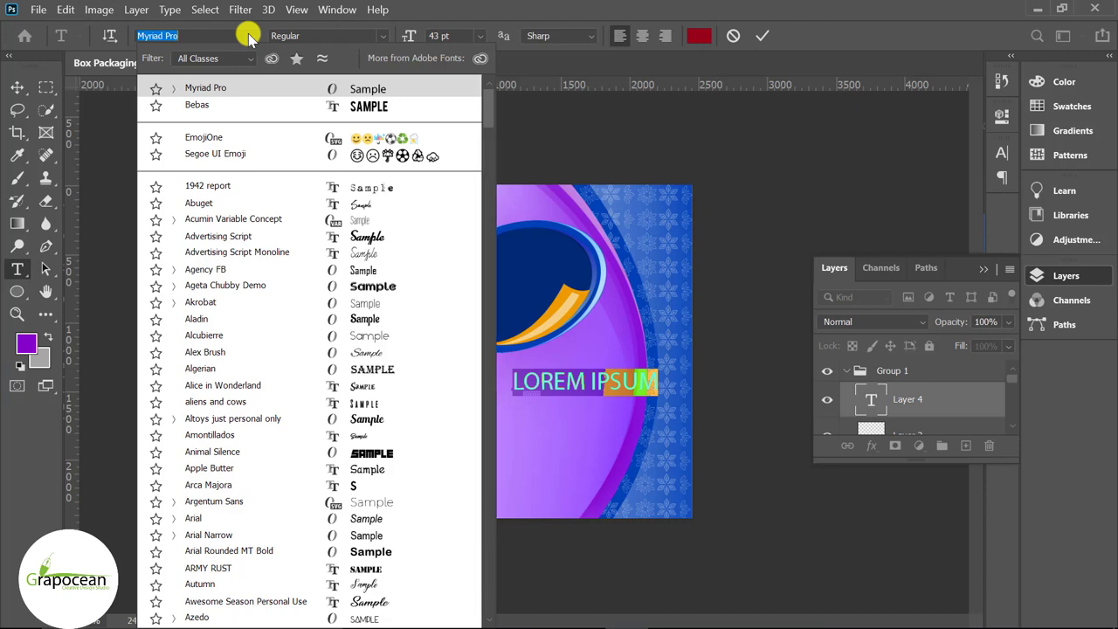
{"action": "scroll", "coordinate": [340, 464], "scroll_direction": "down", "scroll_amount": 1}
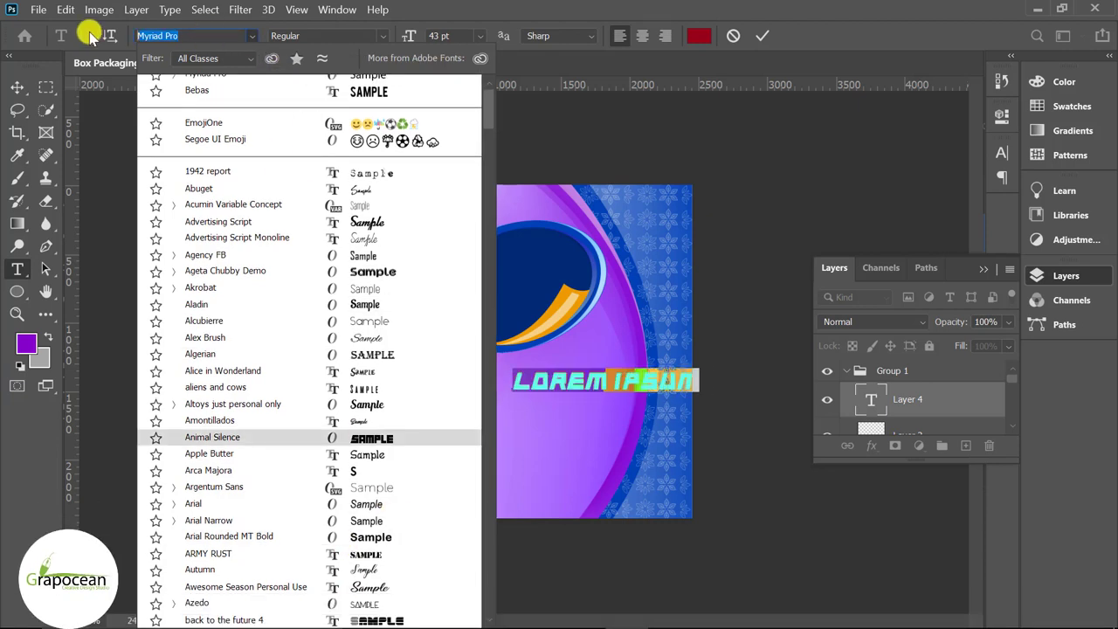
{"action": "type", "text": "ak"}
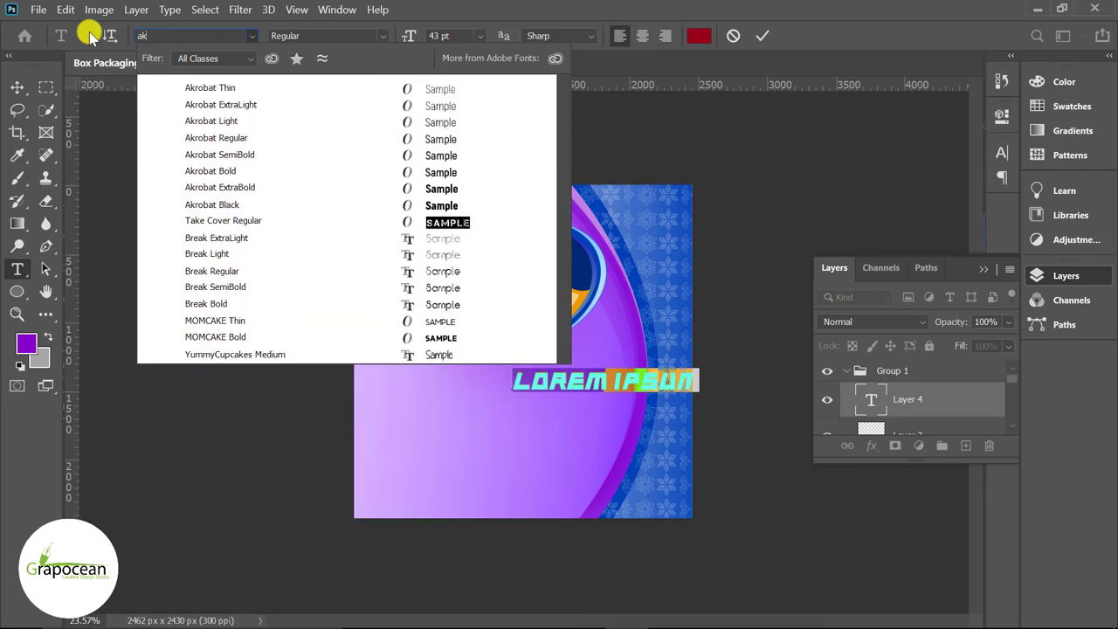
{"action": "key", "text": "BackSpace"}
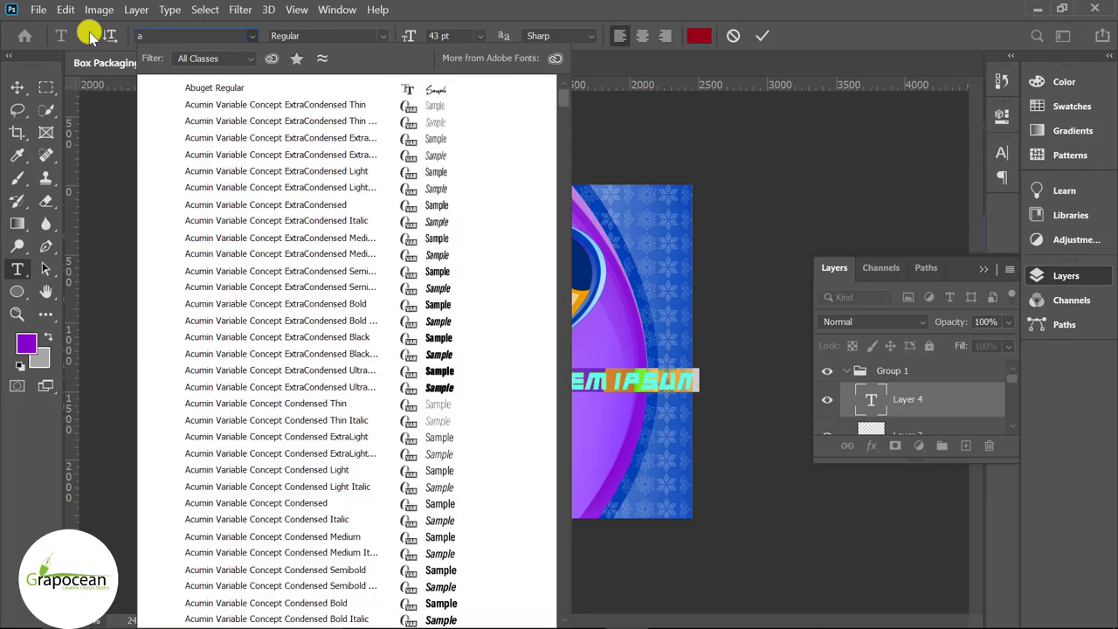
{"action": "type", "text": "l"}
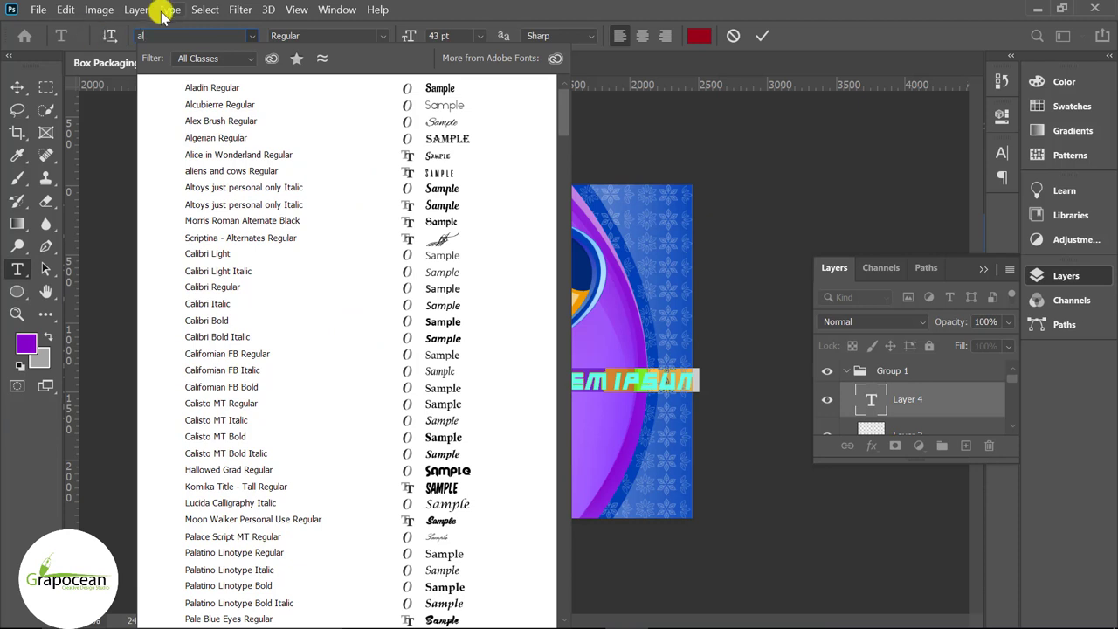
{"action": "left_click", "coordinate": [217, 87]}
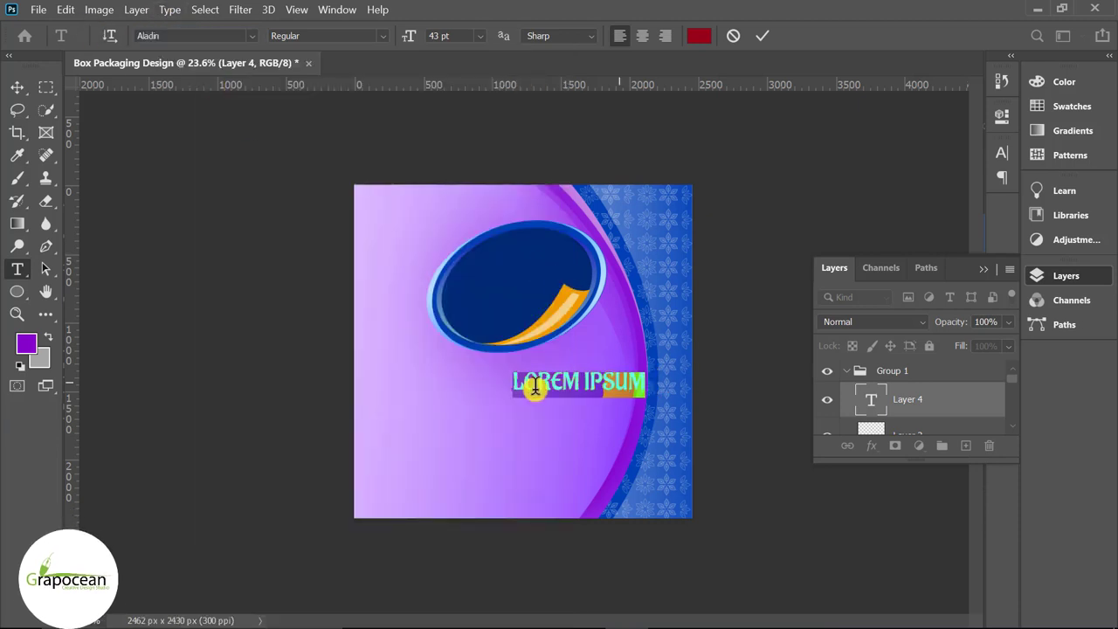
Step: Move the text into the navy oval, retype it as TALOG and colour it white
{"action": "left_click", "coordinate": [19, 87]}
{"action": "left_click_drag", "start_coordinate": [587, 386], "coordinate": [524, 289]}
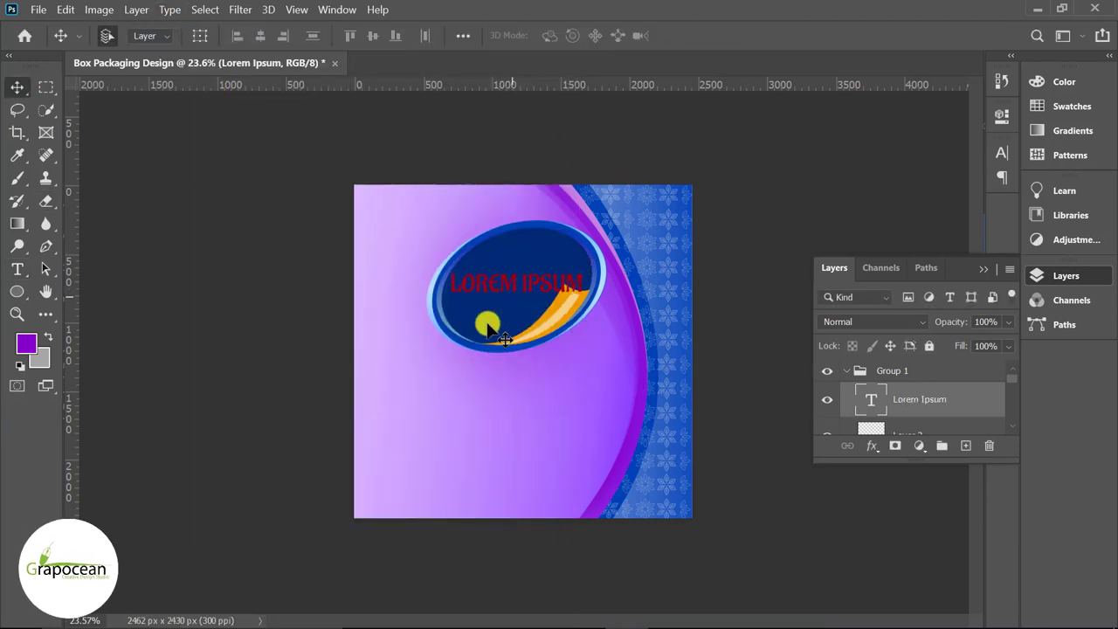
{"action": "left_click", "coordinate": [17, 270]}
{"action": "left_click_drag", "start_coordinate": [445, 283], "coordinate": [679, 300]}
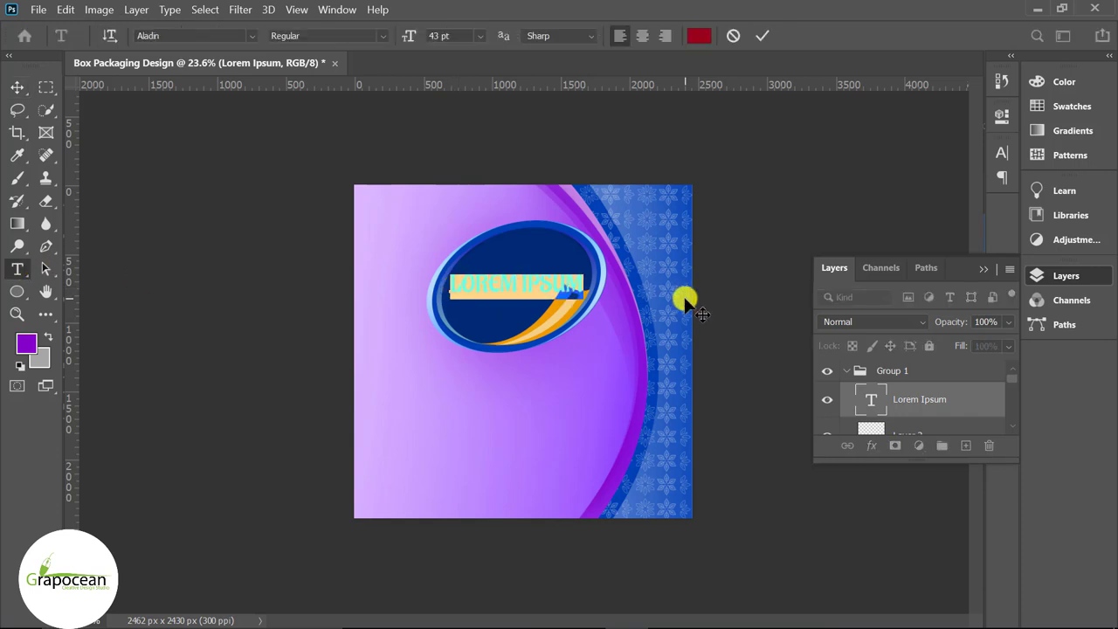
{"action": "key", "text": "BackSpace"}
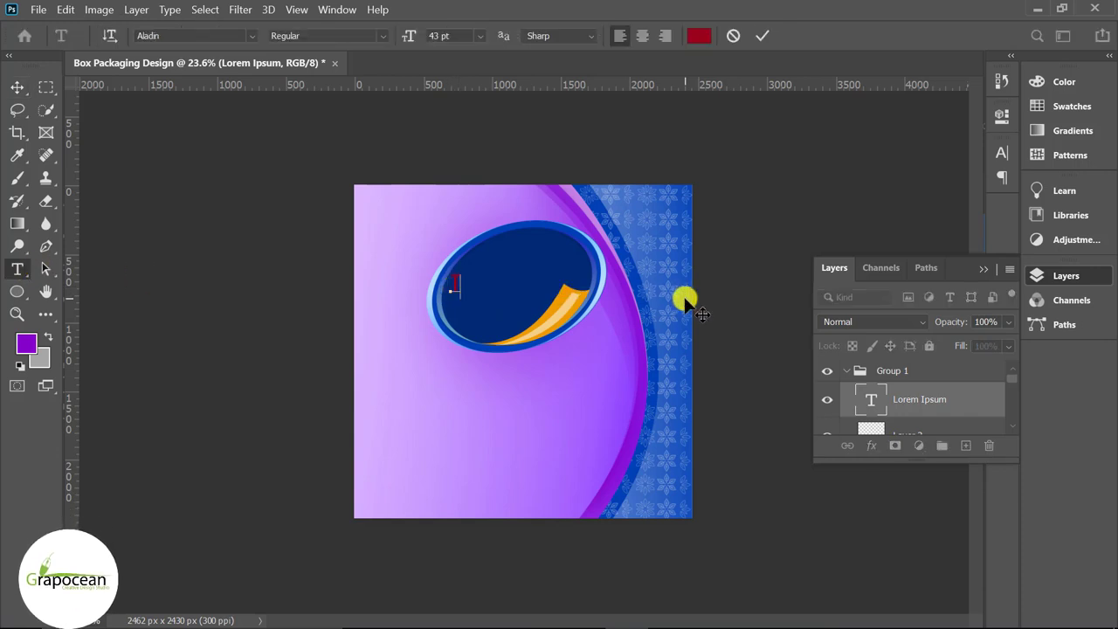
{"action": "type", "text": "TA"}
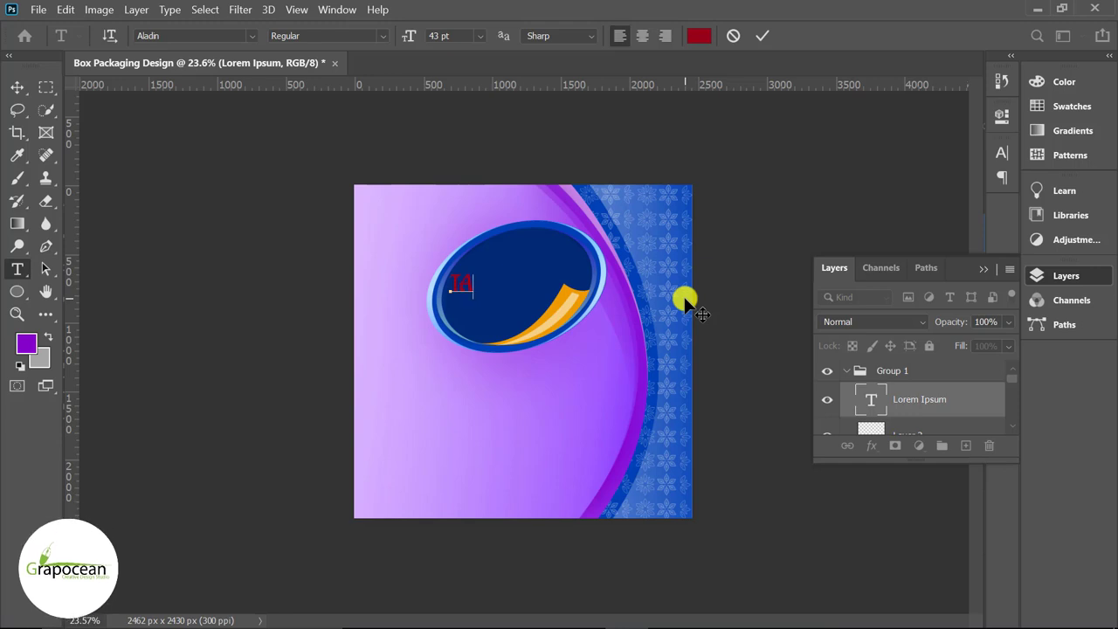
{"action": "type", "text": "L"}
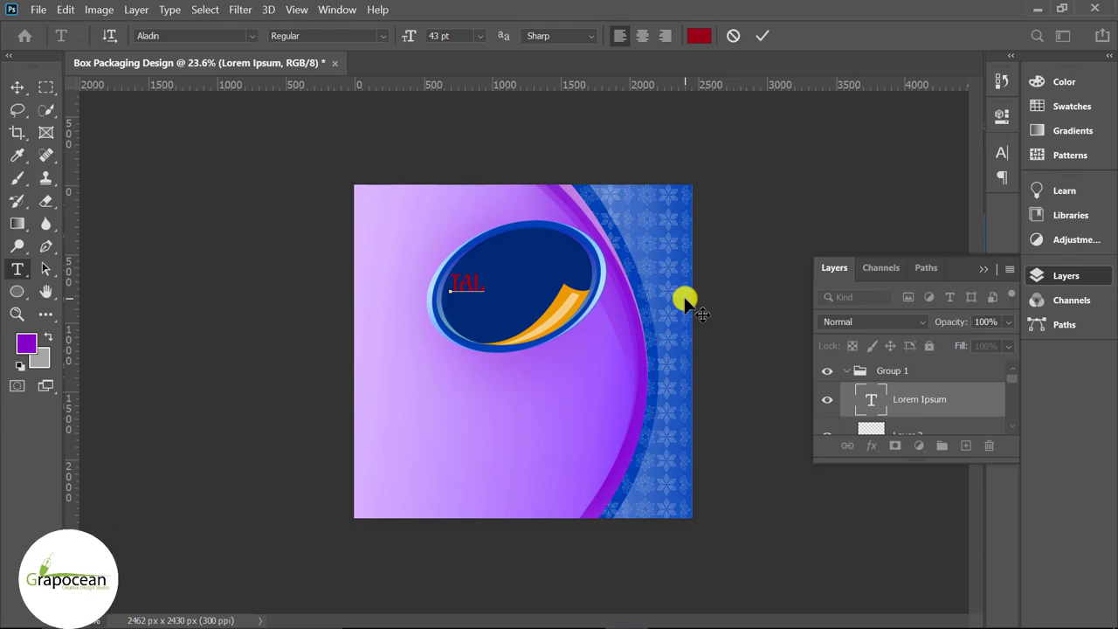
{"action": "type", "text": "O"}
{"action": "type", "text": "G"}
{"action": "key", "text": "ctrl+plus"}
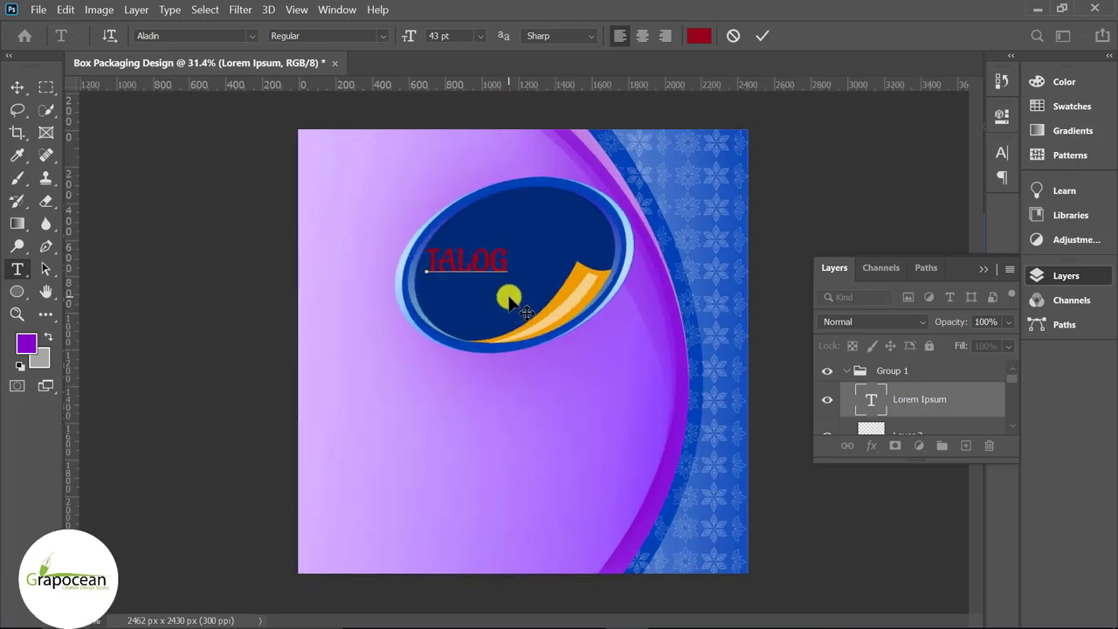
{"action": "left_click_drag", "start_coordinate": [508, 264], "coordinate": [400, 252]}
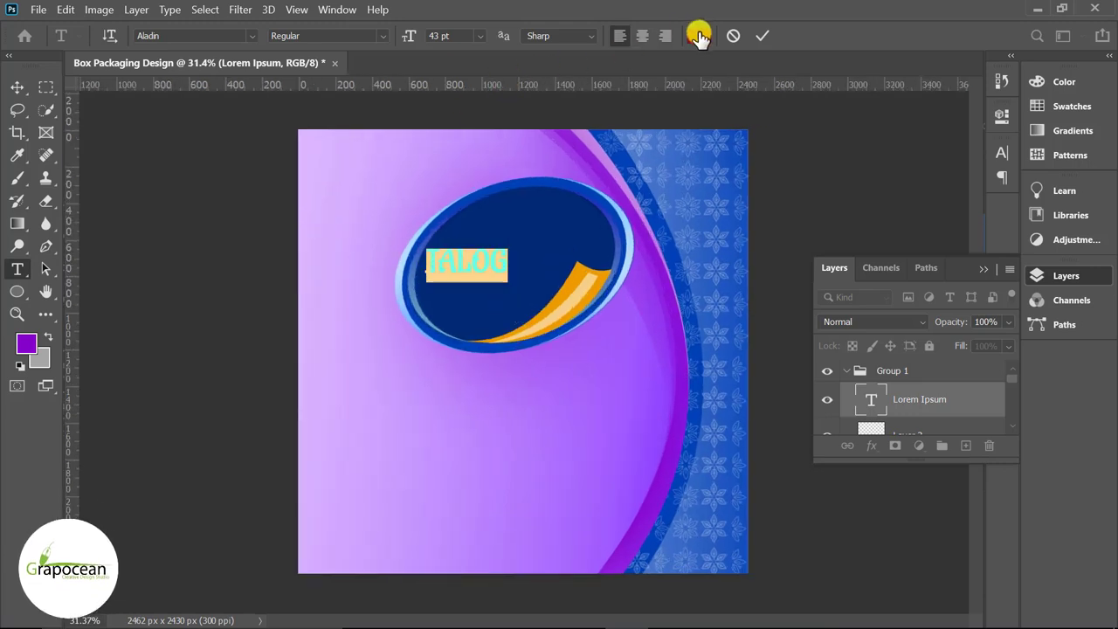
{"action": "left_click", "coordinate": [699, 36]}
{"action": "left_click_drag", "start_coordinate": [257, 364], "coordinate": [293, 313]}
{"action": "left_click", "coordinate": [546, 317]}
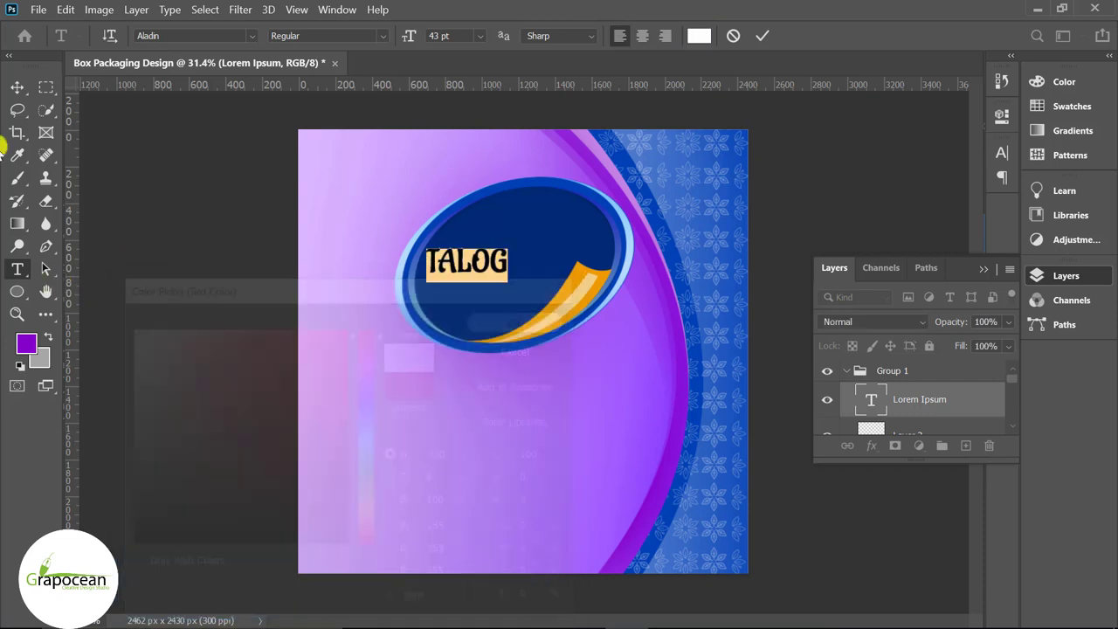
Step: Nudge TALOG right and scale it to about 201% inside the oval
{"action": "left_click", "coordinate": [19, 89]}
{"action": "left_click_drag", "start_coordinate": [502, 261], "coordinate": [513, 262]}
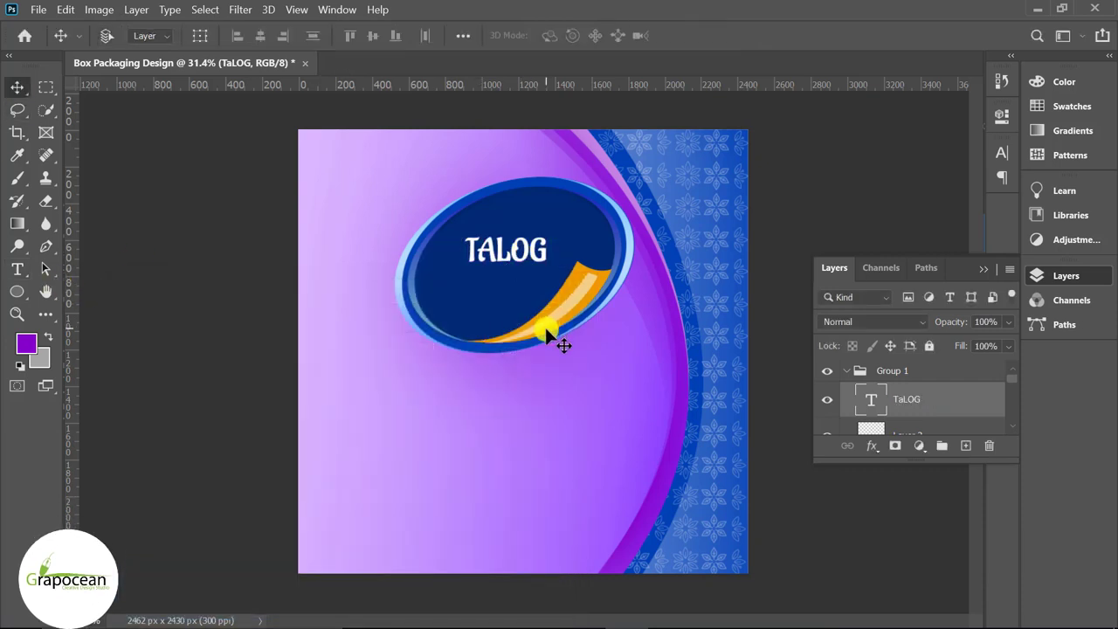
{"action": "key", "text": "ctrl+t"}
{"action": "mouse_move", "coordinate": [549, 234]}
{"action": "left_mouse_down"}
{"action": "mouse_move", "coordinate": [599, 237]}
{"action": "mouse_move", "coordinate": [563, 271]}
{"action": "left_mouse_up"}
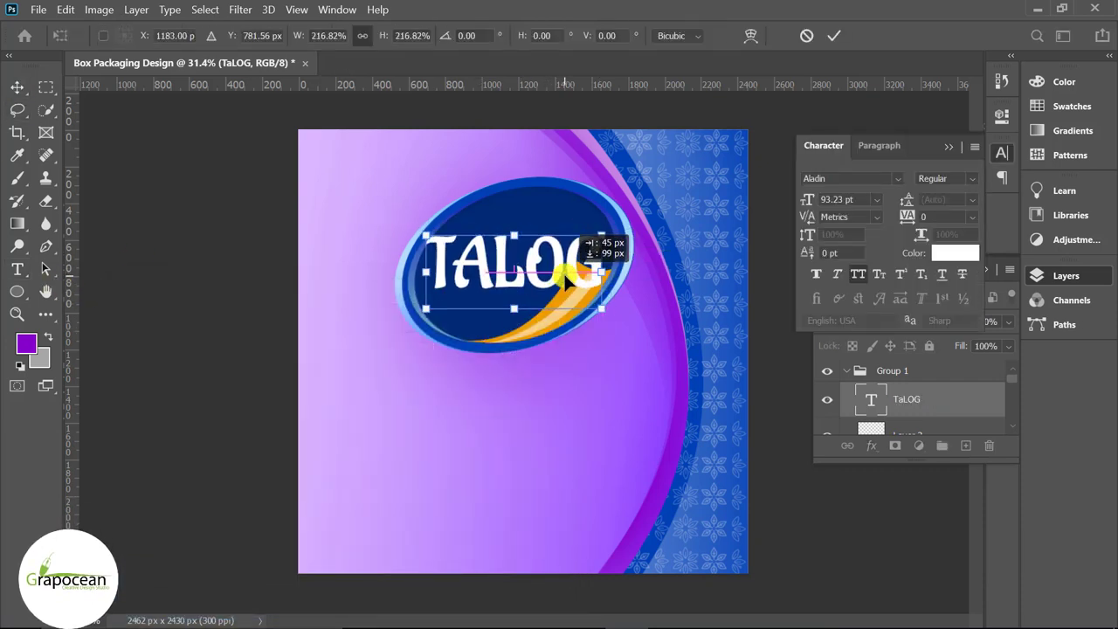
{"action": "left_click_drag", "start_coordinate": [602, 309], "coordinate": [594, 303]}
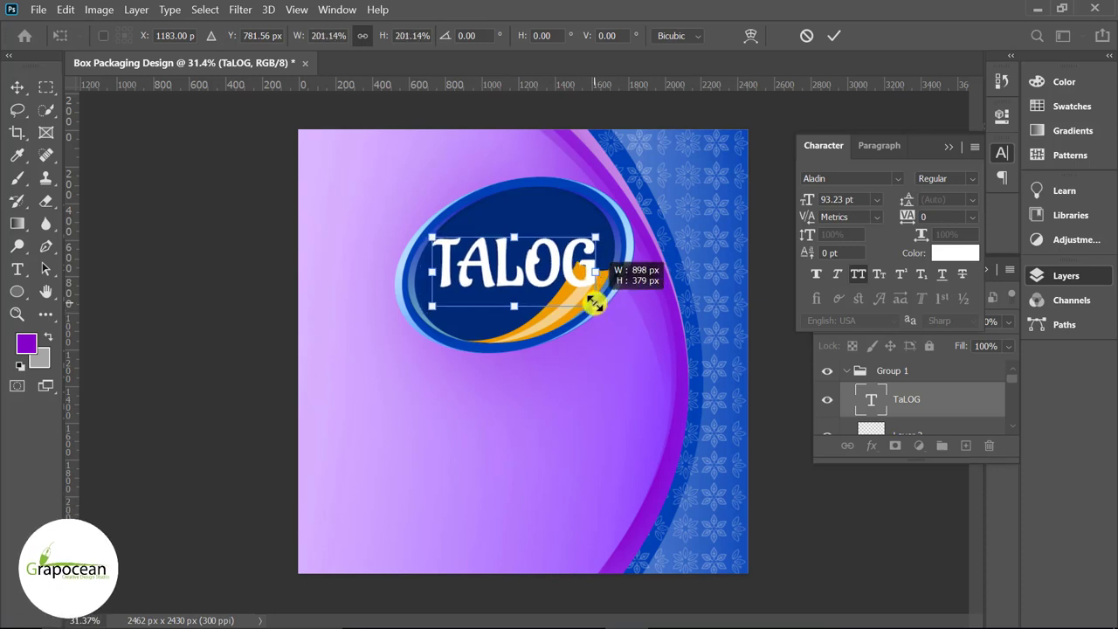
{"action": "left_click", "coordinate": [834, 35]}
Step: Duplicate the TaLOG text layer as TaLOG copy
{"action": "left_click", "coordinate": [953, 150]}
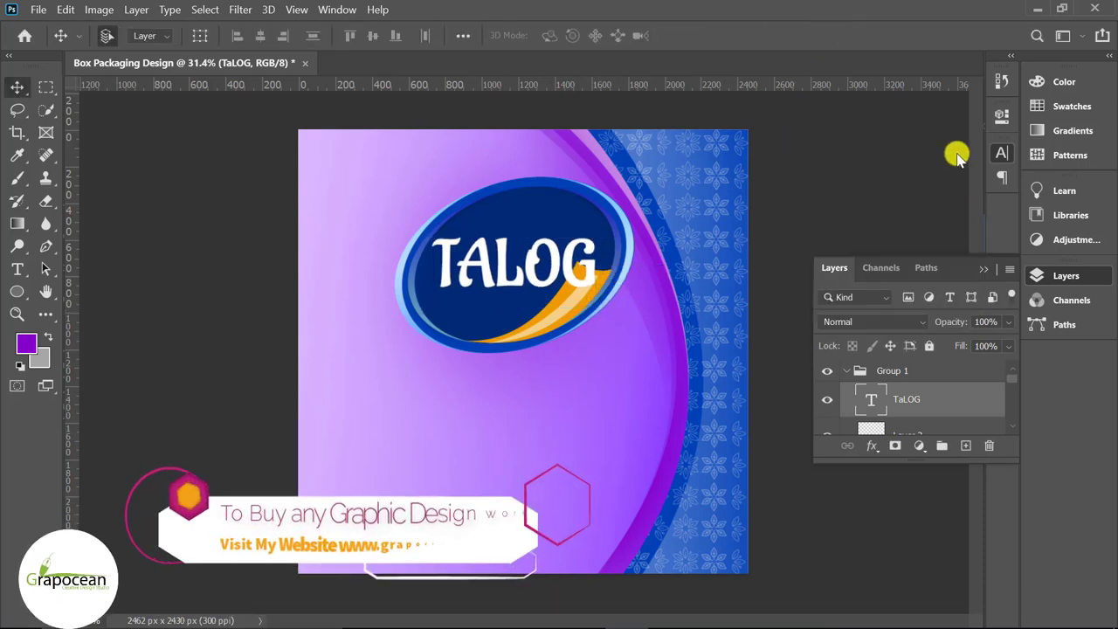
{"action": "mouse_move", "coordinate": [952, 393]}
{"action": "left_mouse_down"}
{"action": "mouse_move", "coordinate": [935, 439]}
{"action": "mouse_move", "coordinate": [966, 445]}
{"action": "left_mouse_up"}
{"action": "left_click", "coordinate": [909, 415]}
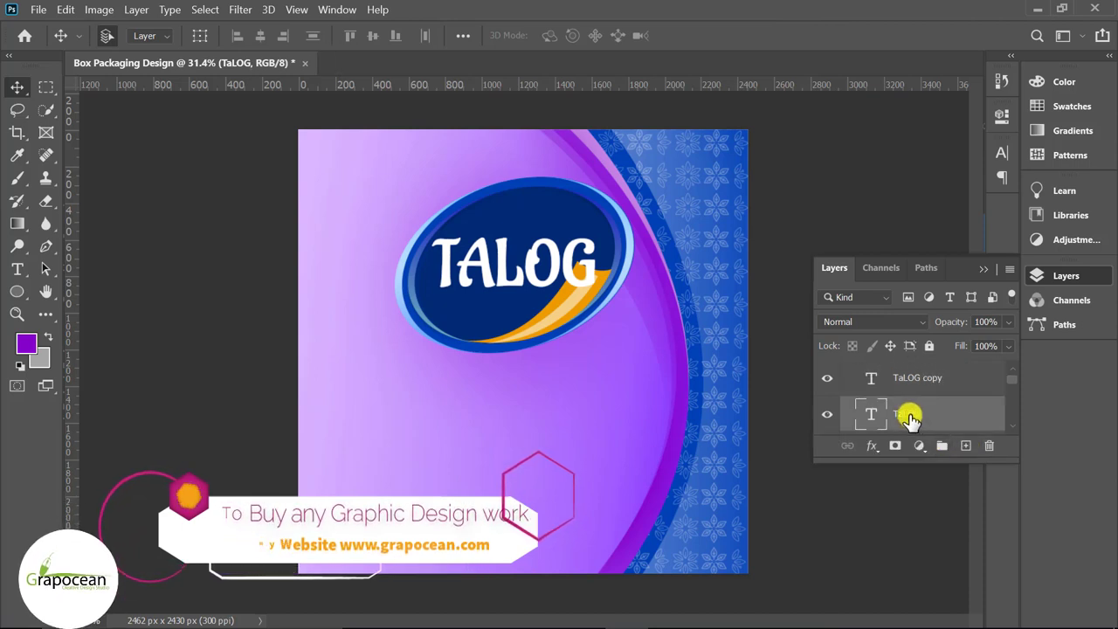
Step: Recolour the copy's TALOG lettering blue
{"action": "left_click", "coordinate": [18, 269]}
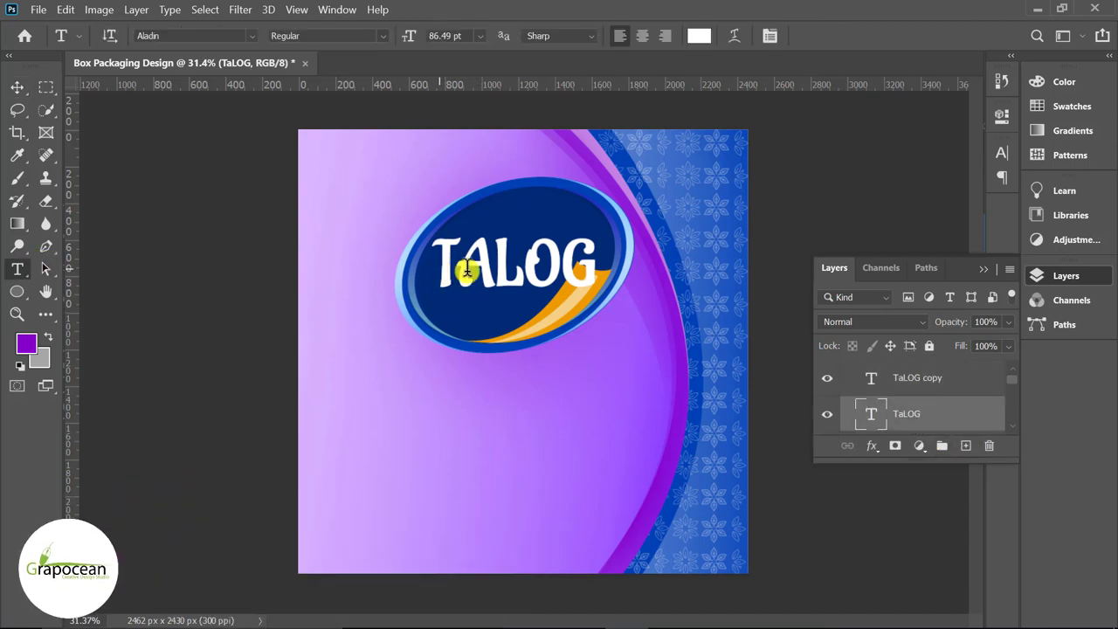
{"action": "double_click", "coordinate": [468, 271]}
{"action": "left_click", "coordinate": [699, 36]}
{"action": "left_click_drag", "start_coordinate": [417, 291], "coordinate": [430, 352]}
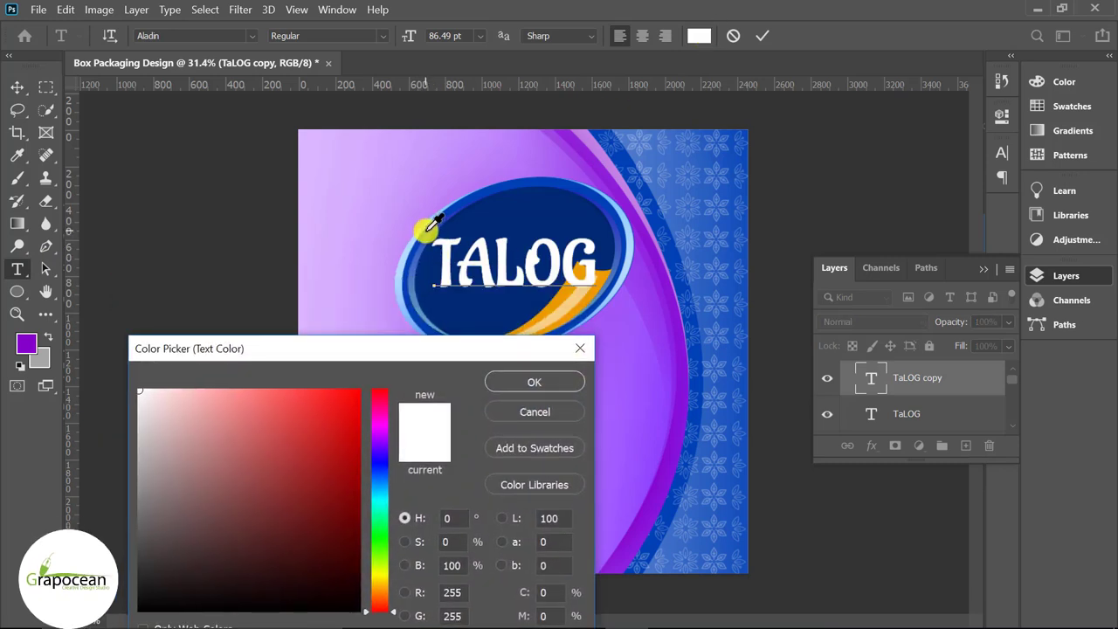
{"action": "left_click", "coordinate": [534, 381]}
{"action": "left_click", "coordinate": [951, 387]}
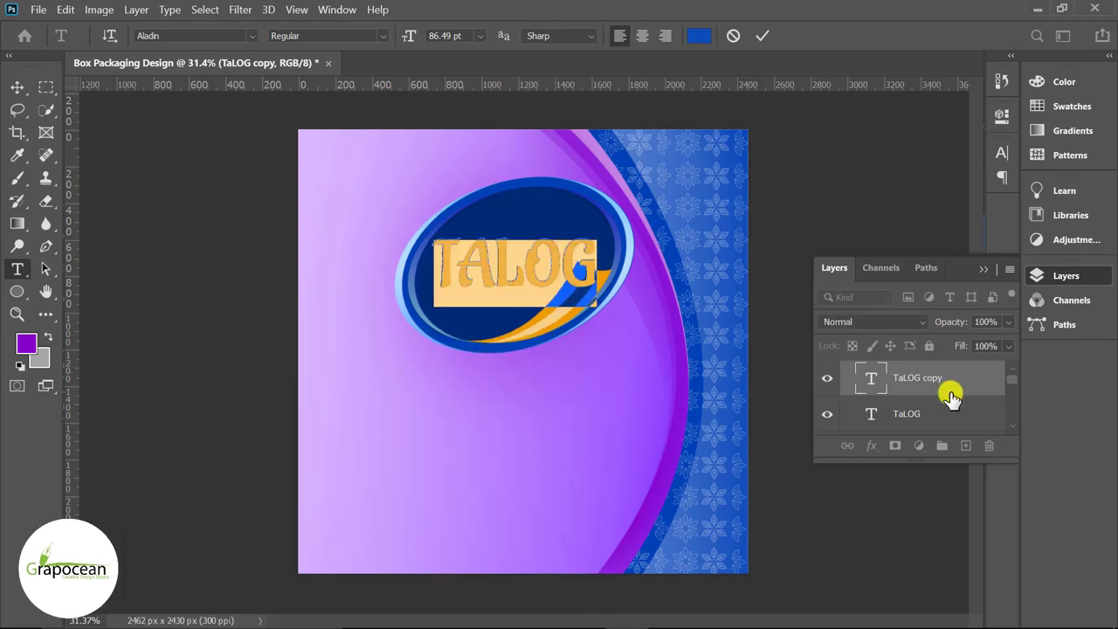
{"action": "left_click", "coordinate": [952, 387]}
Step: Apply a purple-blue Gradient Overlay layer style to the TaLOG text layer
{"action": "right_click", "coordinate": [967, 388]}
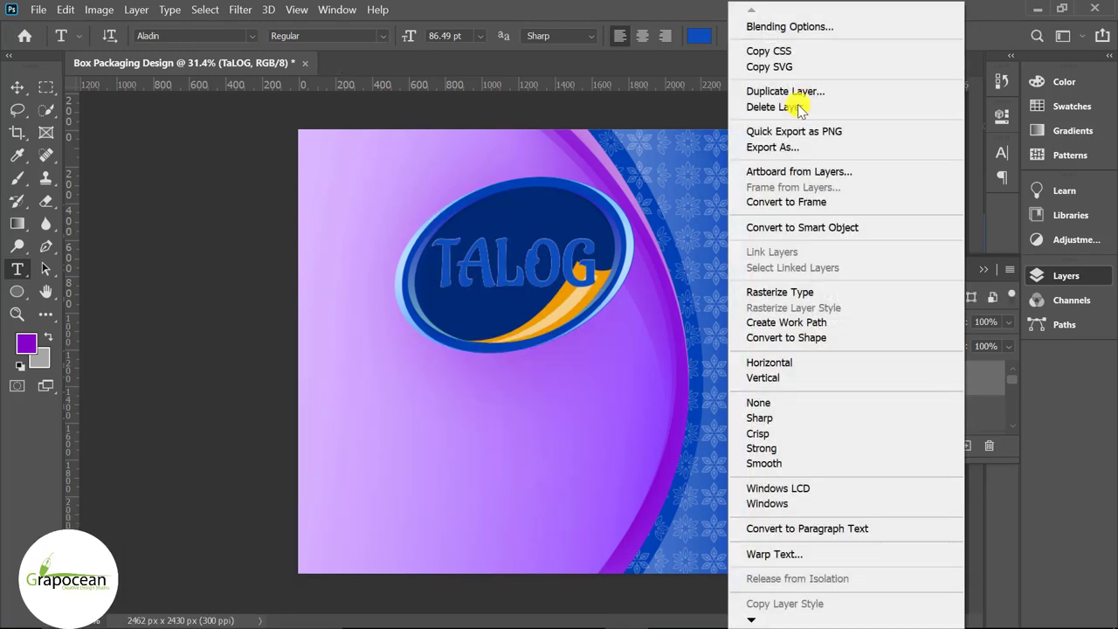
{"action": "left_click", "coordinate": [778, 24]}
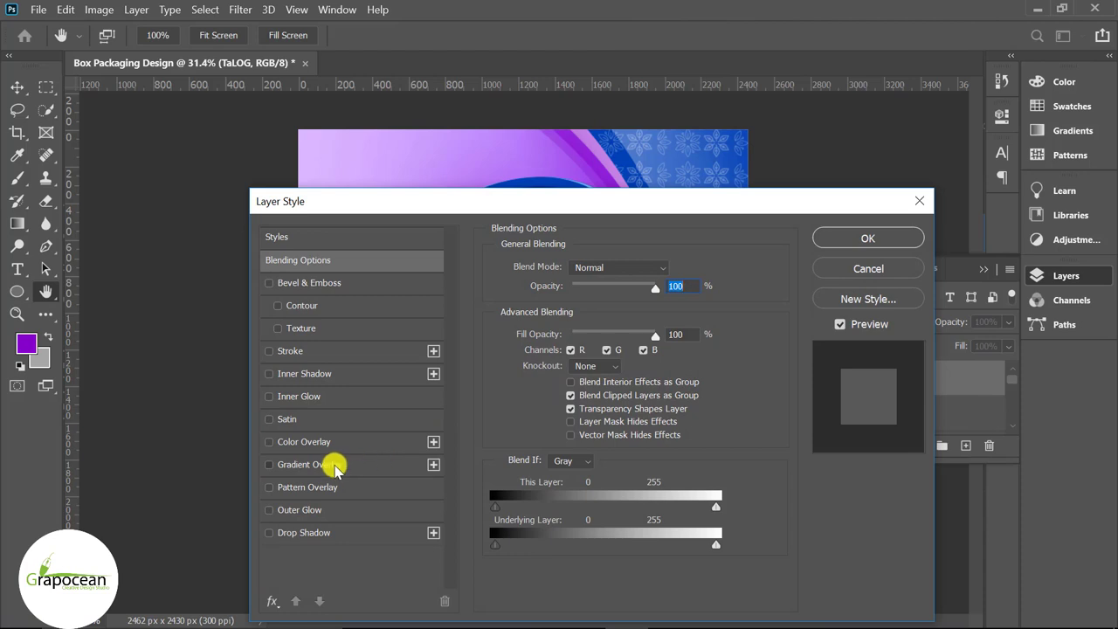
{"action": "left_click", "coordinate": [315, 465]}
{"action": "left_click_drag", "start_coordinate": [582, 203], "coordinate": [781, 302]}
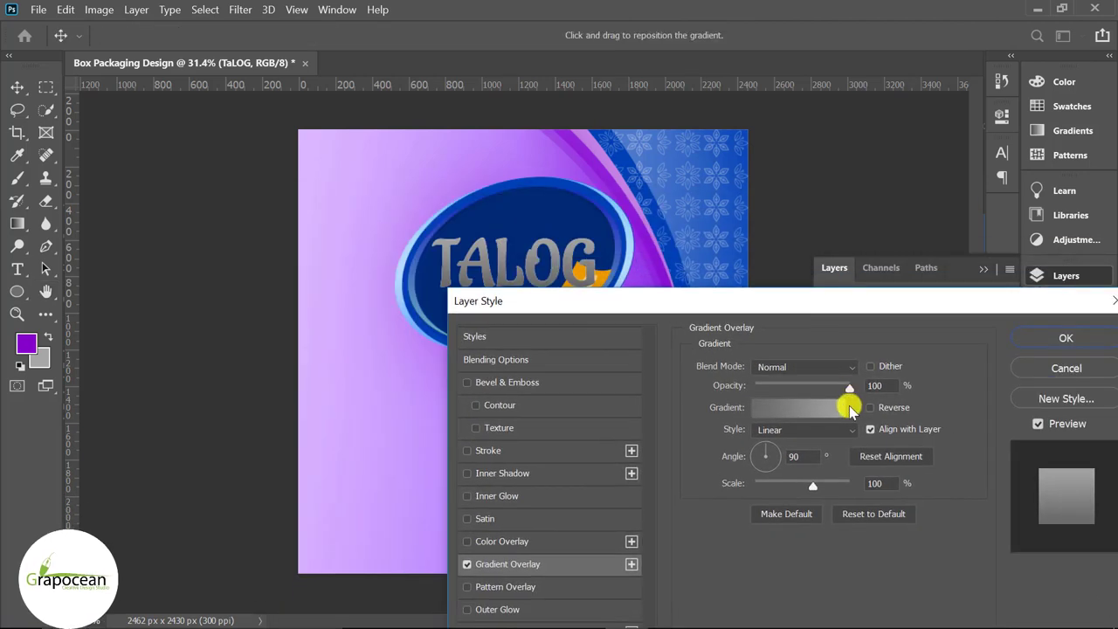
{"action": "left_click", "coordinate": [850, 407]}
{"action": "left_click", "coordinate": [846, 512]}
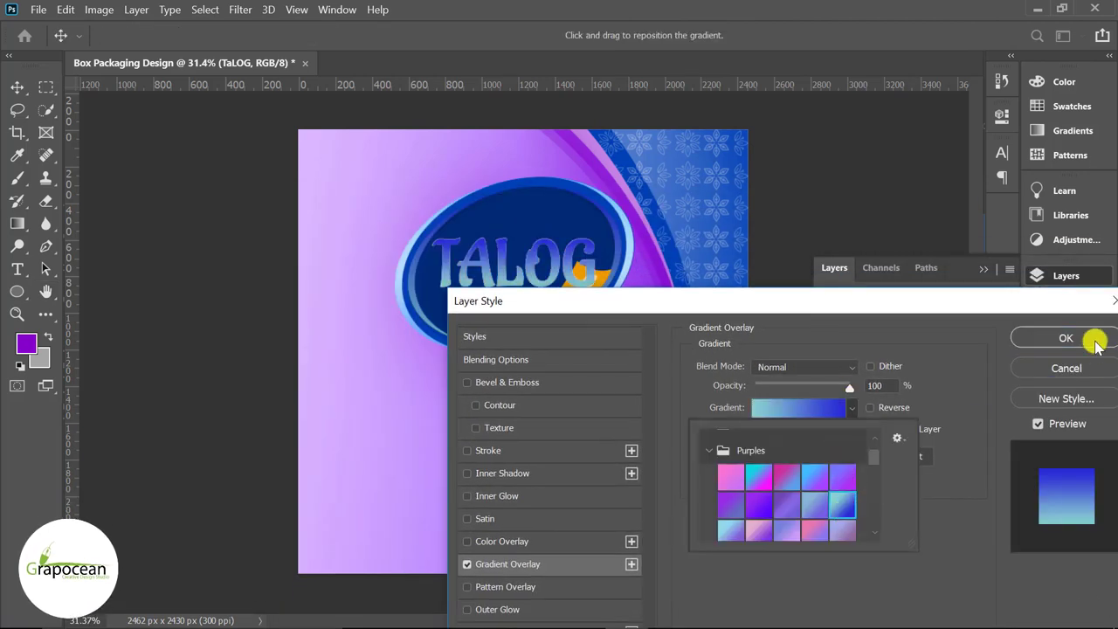
{"action": "left_click", "coordinate": [1066, 339]}
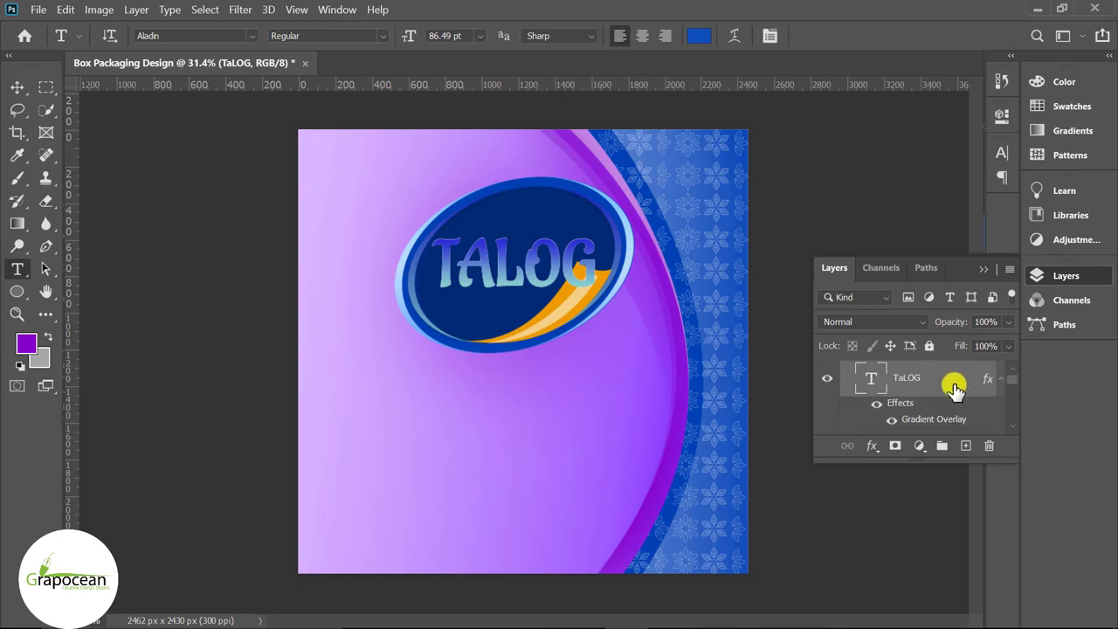
Step: Restack the TaLOG layers so the white TALOG text sits above the gradient copy
{"action": "scroll", "coordinate": [952, 384], "scroll_direction": "down", "scroll_amount": 2}
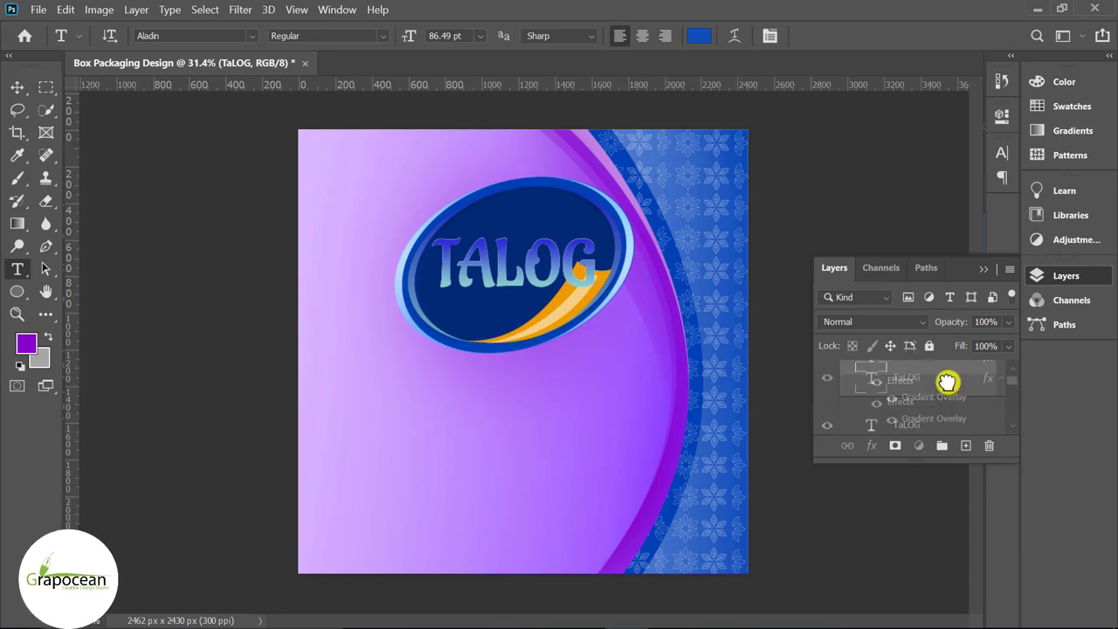
{"action": "scroll", "coordinate": [919, 417], "scroll_direction": "up", "scroll_amount": 2}
{"action": "scroll", "coordinate": [924, 422], "scroll_direction": "down", "scroll_amount": 2}
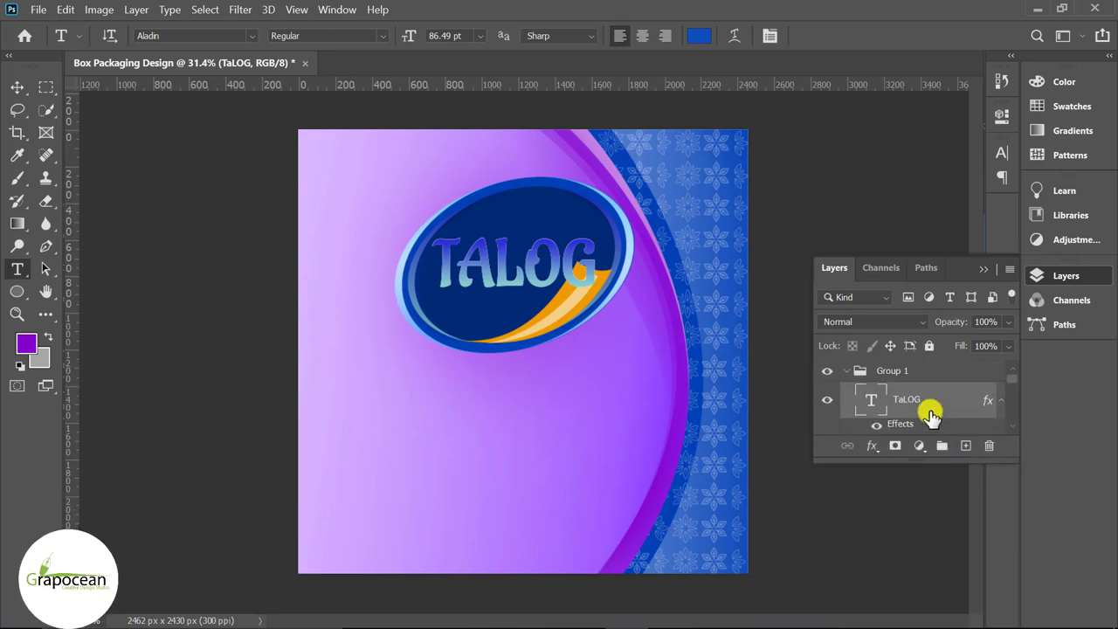
{"action": "left_click", "coordinate": [928, 404]}
{"action": "key", "text": "ctrl+bracketleft"}
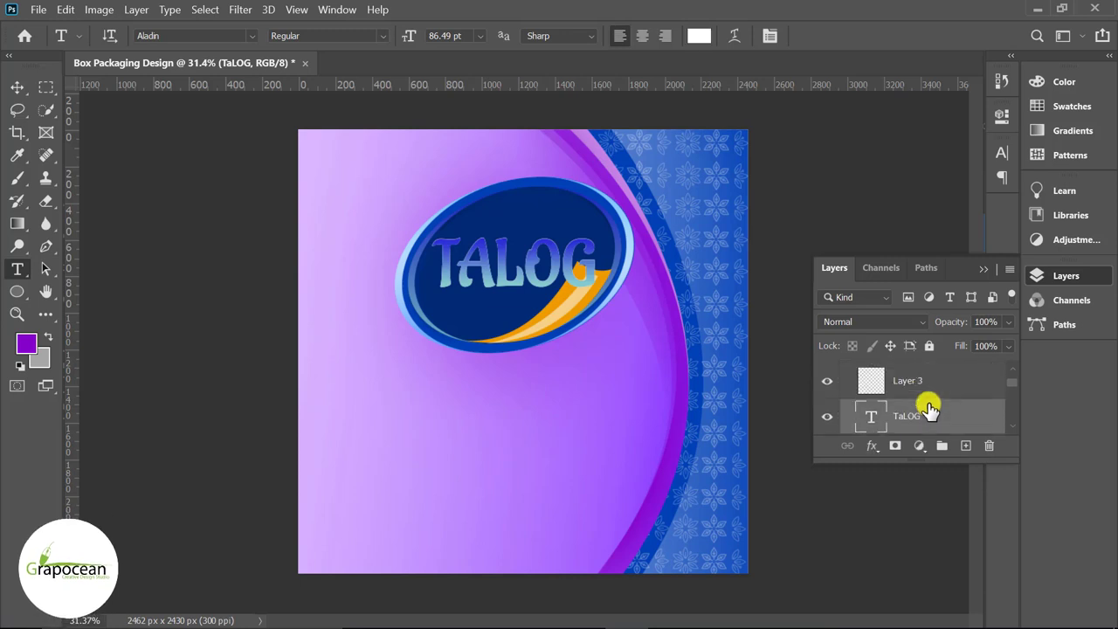
{"action": "scroll", "coordinate": [636, 293], "scroll_direction": "up", "scroll_amount": 1}
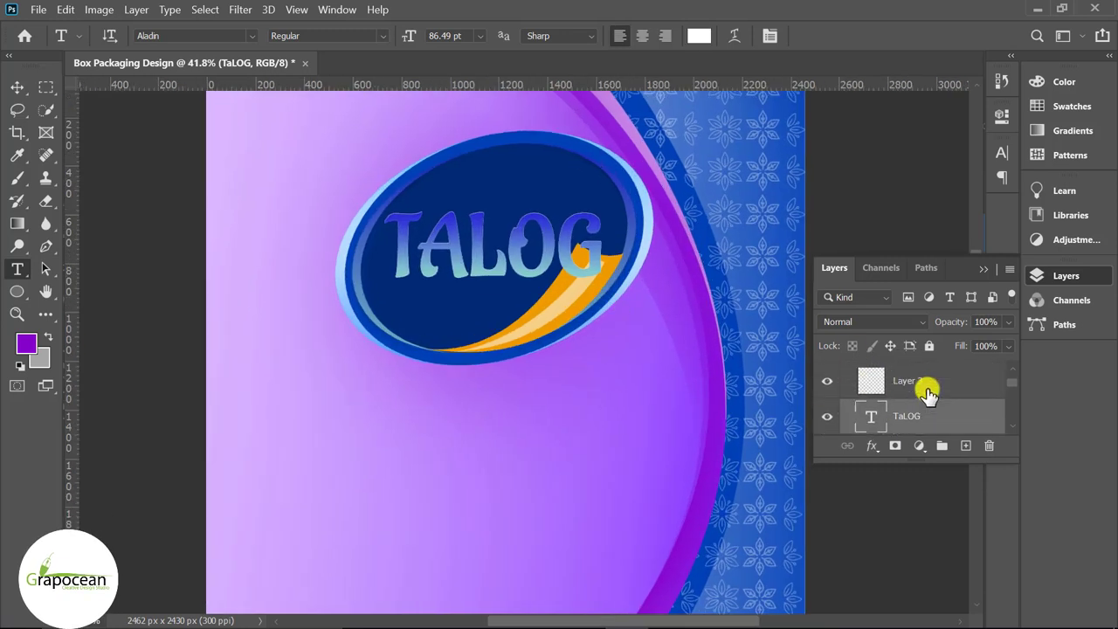
{"action": "scroll", "coordinate": [923, 388], "scroll_direction": "down", "scroll_amount": 1}
{"action": "scroll", "coordinate": [928, 395], "scroll_direction": "up", "scroll_amount": 2}
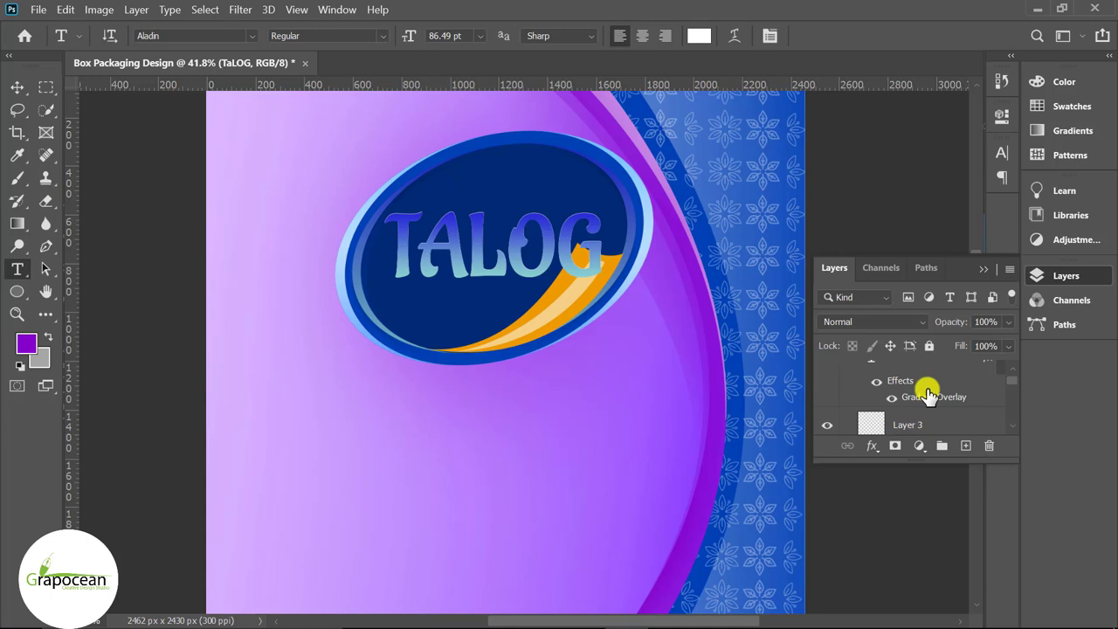
{"action": "key", "text": "ctrl+bracketright"}
{"action": "key", "text": "ctrl+bracketright"}
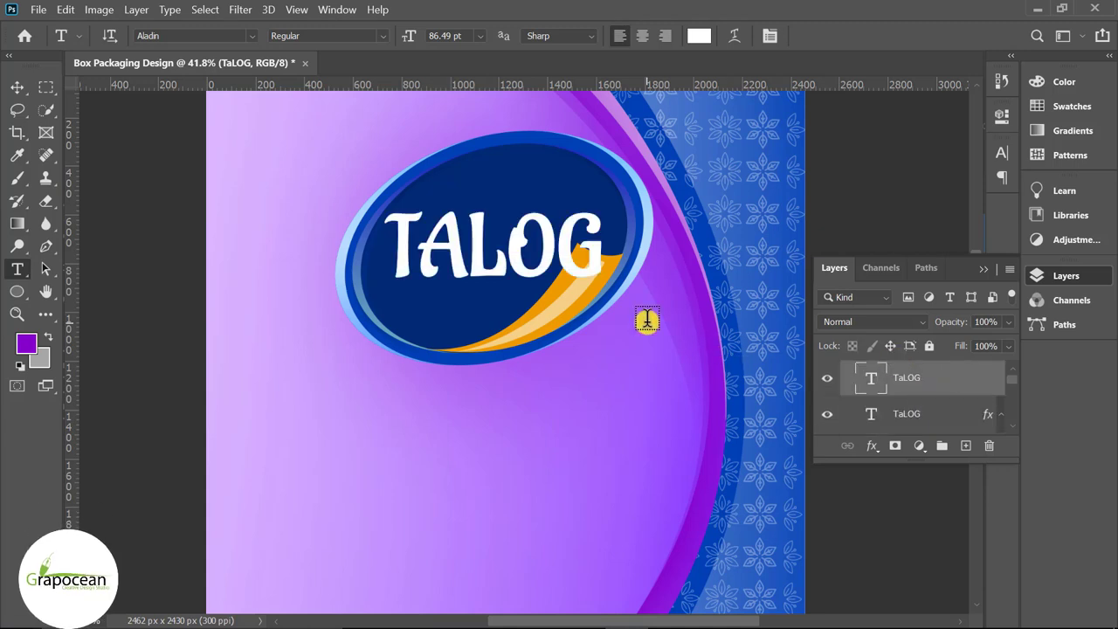
{"action": "key", "text": "ctrl+t"}
{"action": "scroll", "coordinate": [406, 262], "scroll_direction": "up", "scroll_amount": 2}
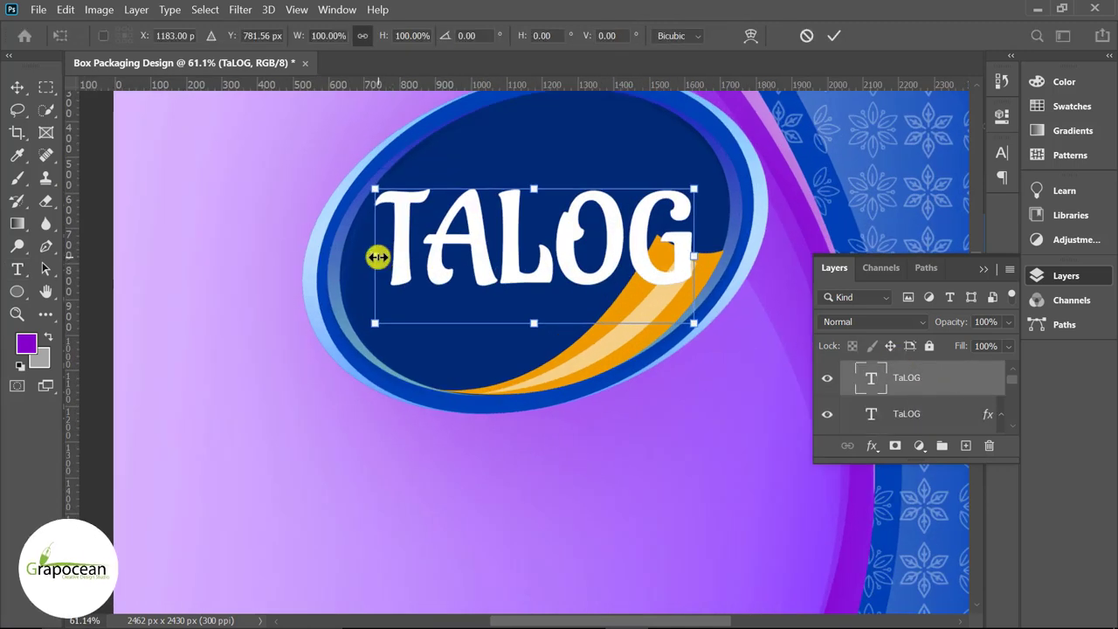
Step: Stretch the white TALOG text slightly wider and commit the transform
{"action": "left_click_drag", "start_coordinate": [371, 257], "coordinate": [365, 258]}
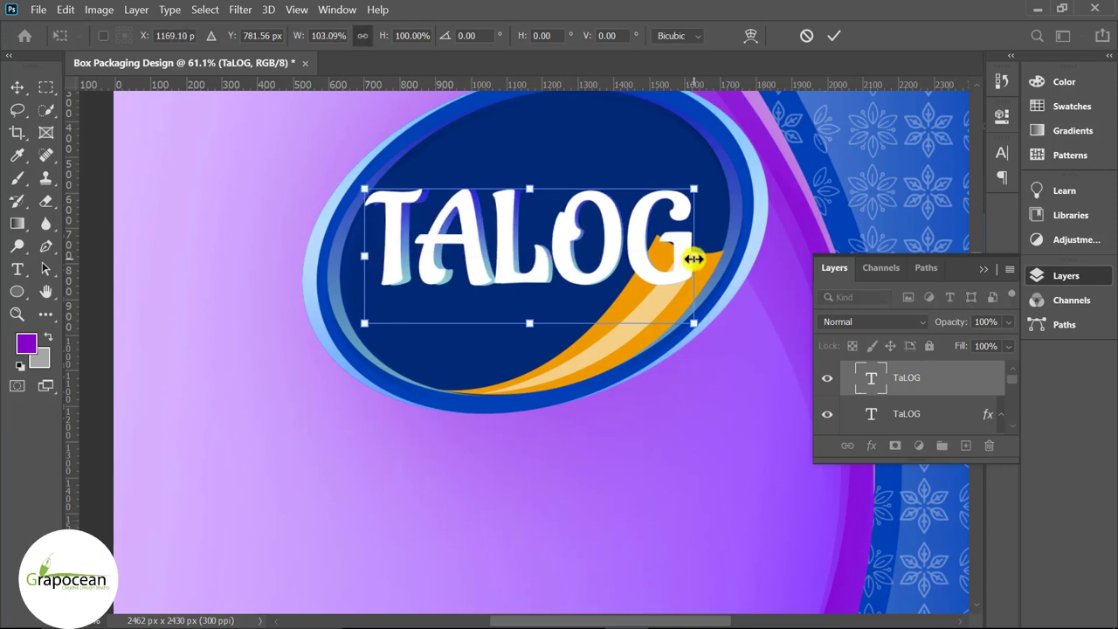
{"action": "left_click_drag", "start_coordinate": [694, 259], "coordinate": [698, 259]}
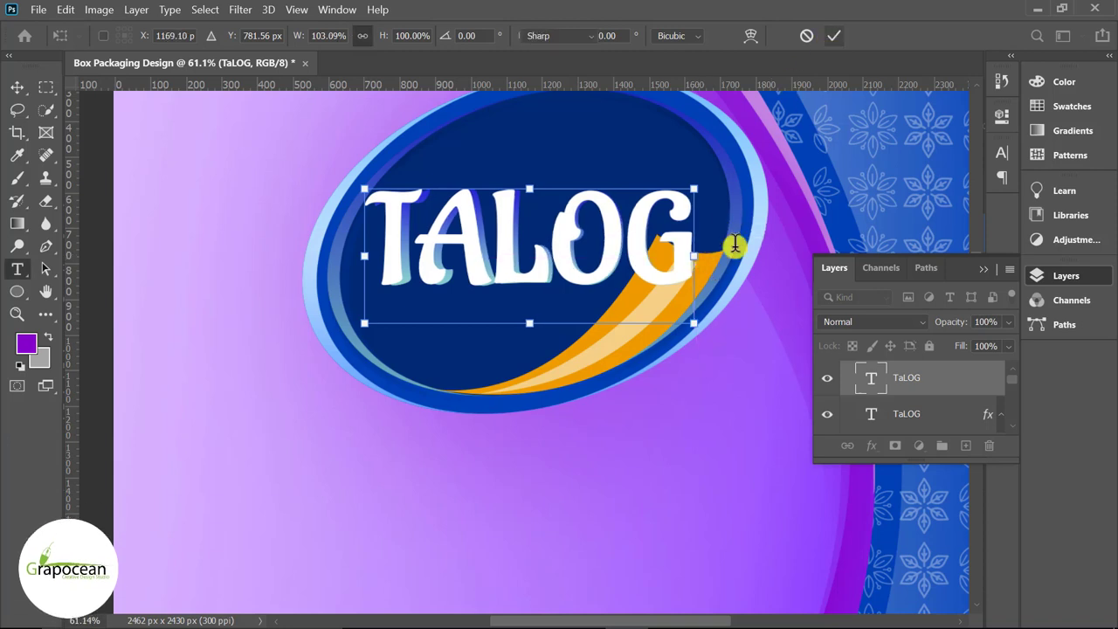
{"action": "left_click", "coordinate": [943, 412]}
Step: Widen the gradient TALOG copy to about 103% and nudge it one pixel left
{"action": "key", "text": "ctrl+t"}
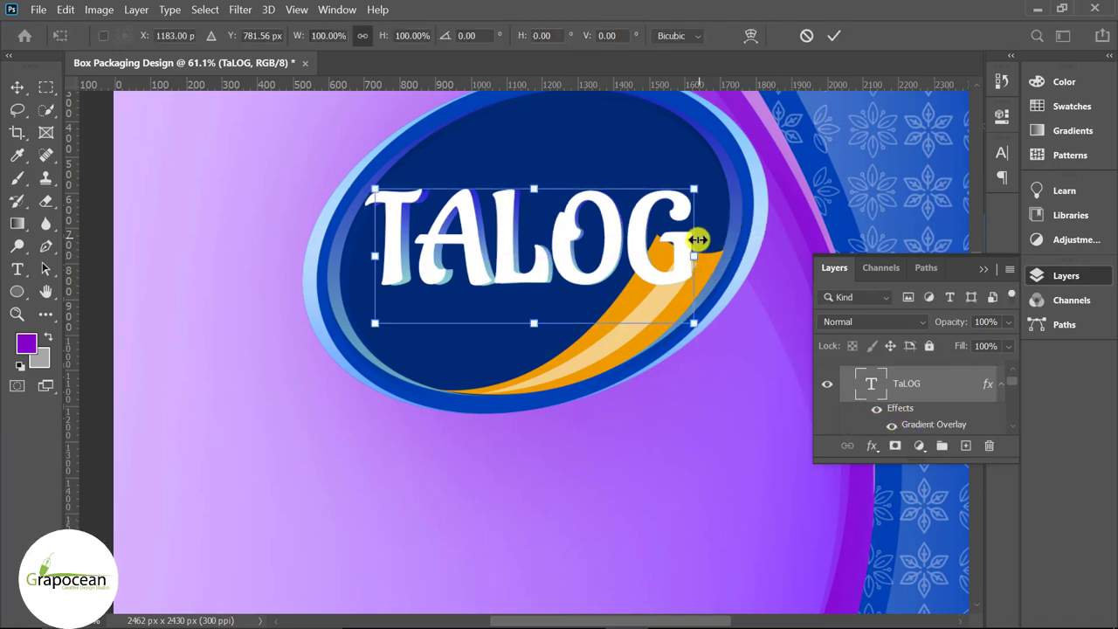
{"action": "left_click_drag", "start_coordinate": [704, 256], "coordinate": [706, 258]}
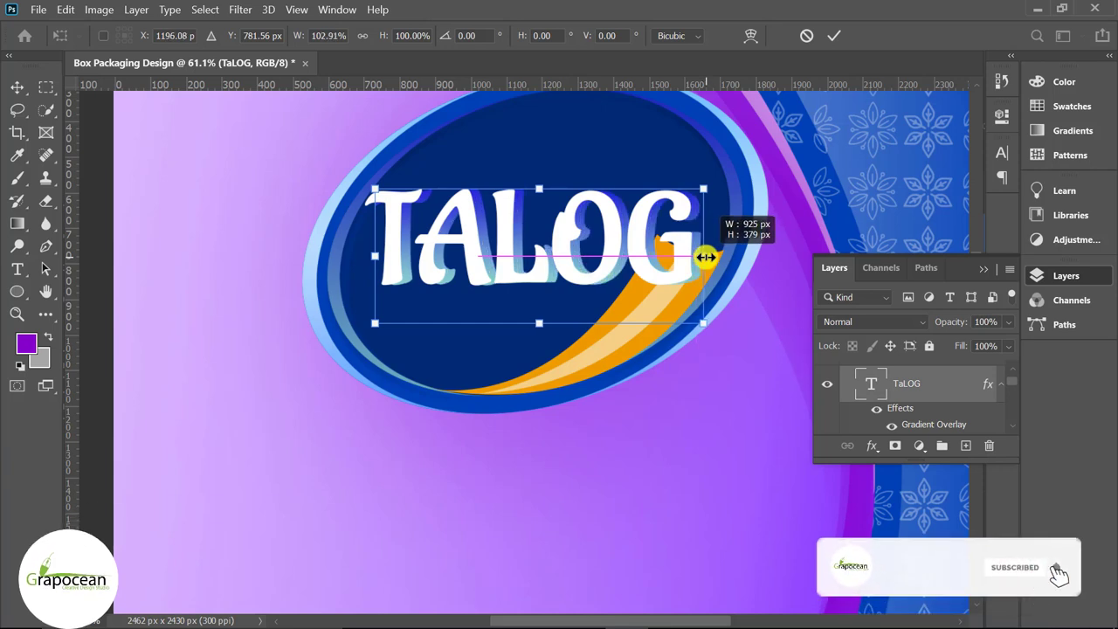
{"action": "left_click_drag", "start_coordinate": [706, 257], "coordinate": [706, 268]}
{"action": "key", "text": "Left"}
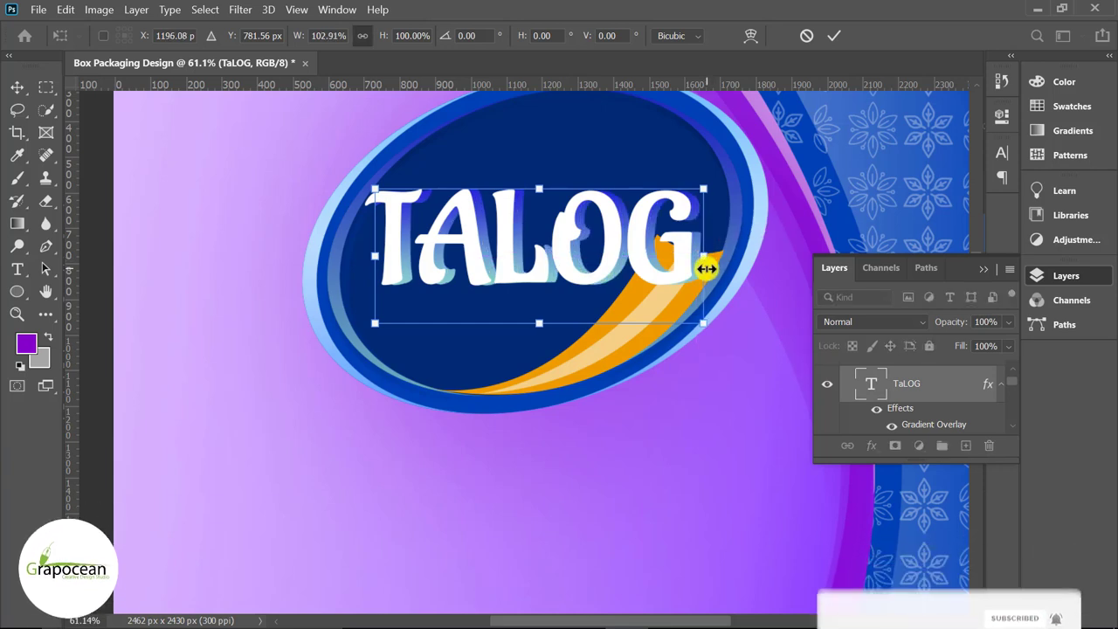
{"action": "left_click", "coordinate": [835, 36]}
Step: Give the gradient TALOG layer a Drop Shadow with 75% opacity and 12 px distance
{"action": "right_click", "coordinate": [929, 389]}
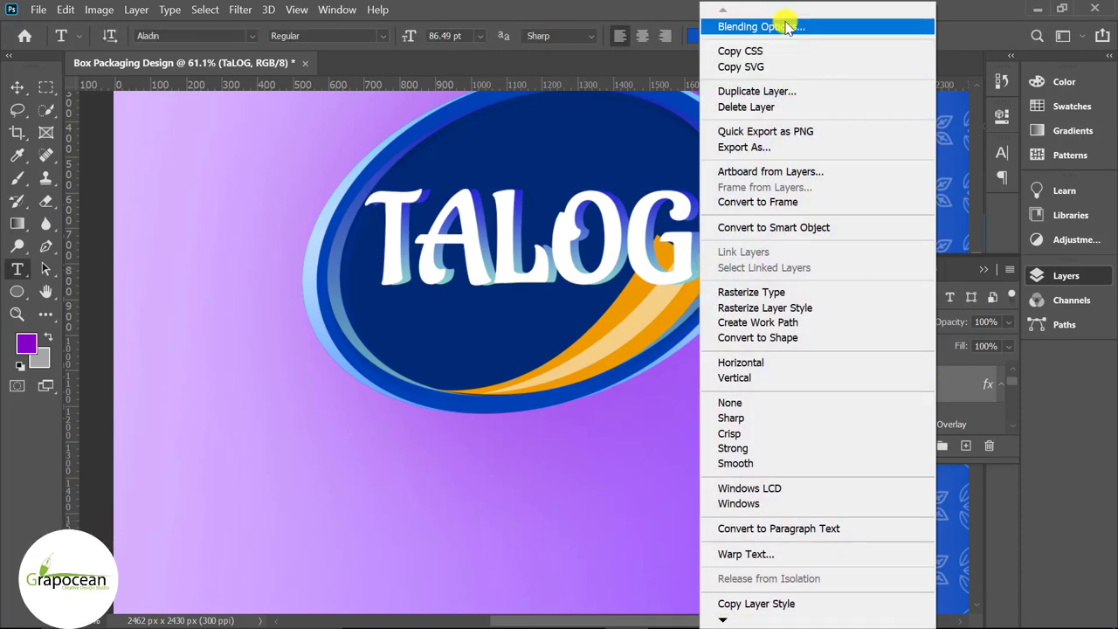
{"action": "left_click", "coordinate": [787, 28]}
{"action": "left_click", "coordinate": [496, 532]}
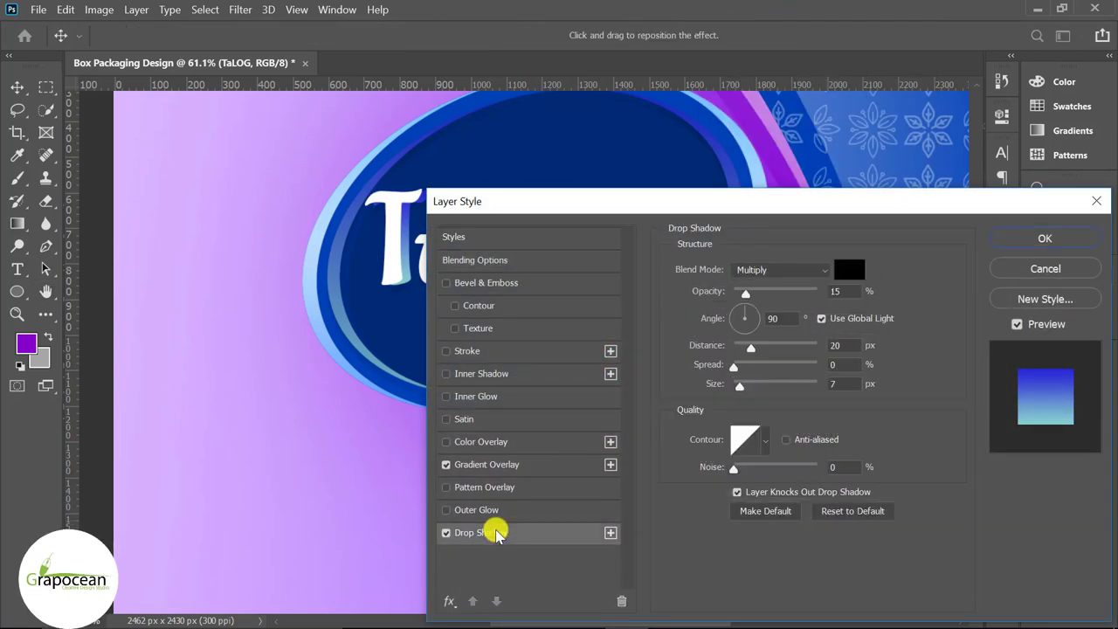
{"action": "left_click_drag", "start_coordinate": [624, 205], "coordinate": [851, 139]}
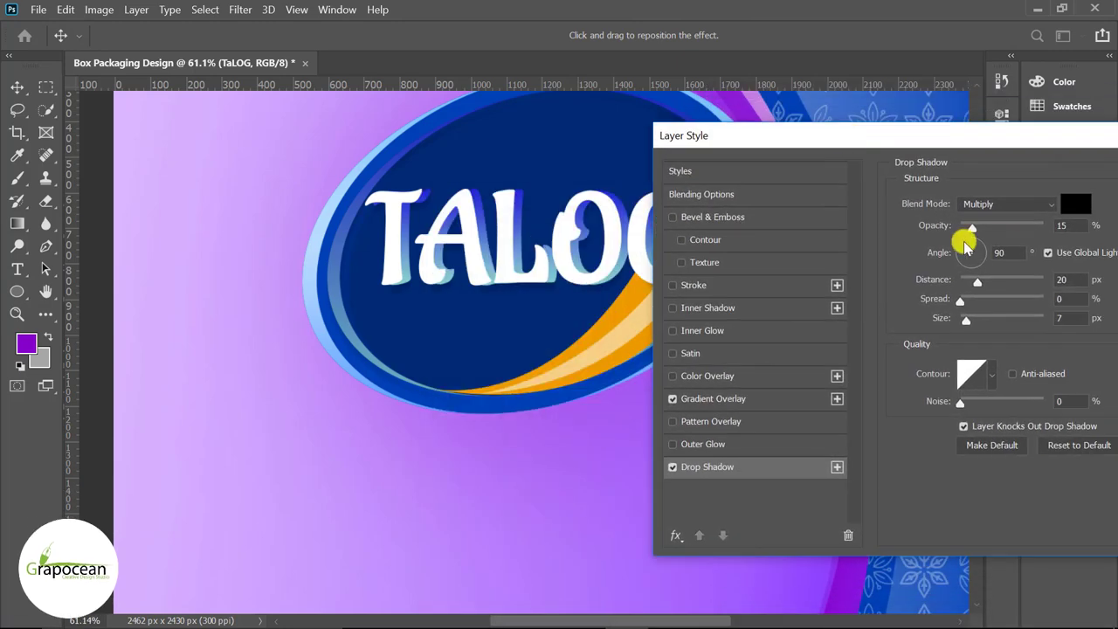
{"action": "mouse_move", "coordinate": [975, 226]}
{"action": "left_mouse_down"}
{"action": "mouse_move", "coordinate": [1097, 225]}
{"action": "mouse_move", "coordinate": [1023, 225]}
{"action": "left_mouse_up"}
{"action": "left_click_drag", "start_coordinate": [978, 281], "coordinate": [965, 282]}
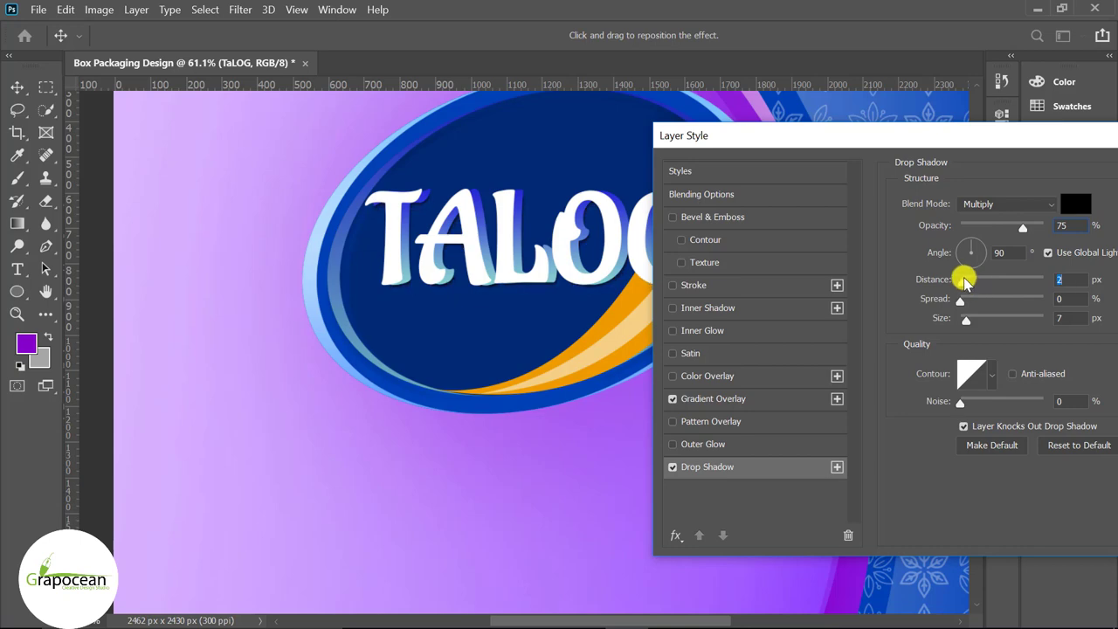
{"action": "left_click_drag", "start_coordinate": [850, 136], "coordinate": [412, 379]}
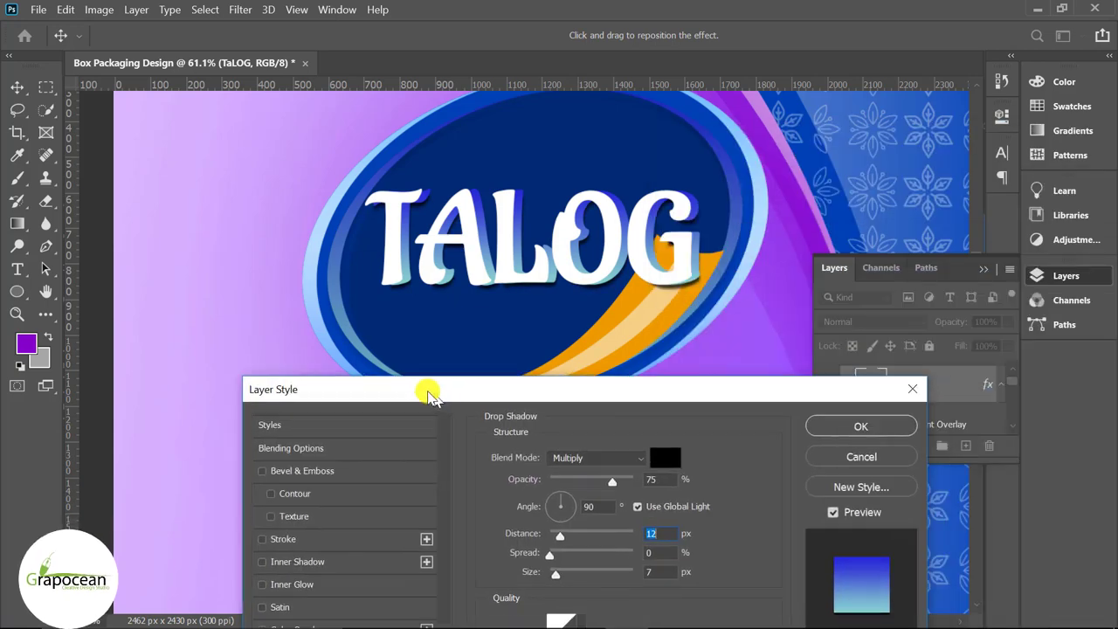
{"action": "left_click", "coordinate": [826, 418]}
{"action": "scroll", "coordinate": [568, 437], "scroll_direction": "down", "scroll_amount": 3}
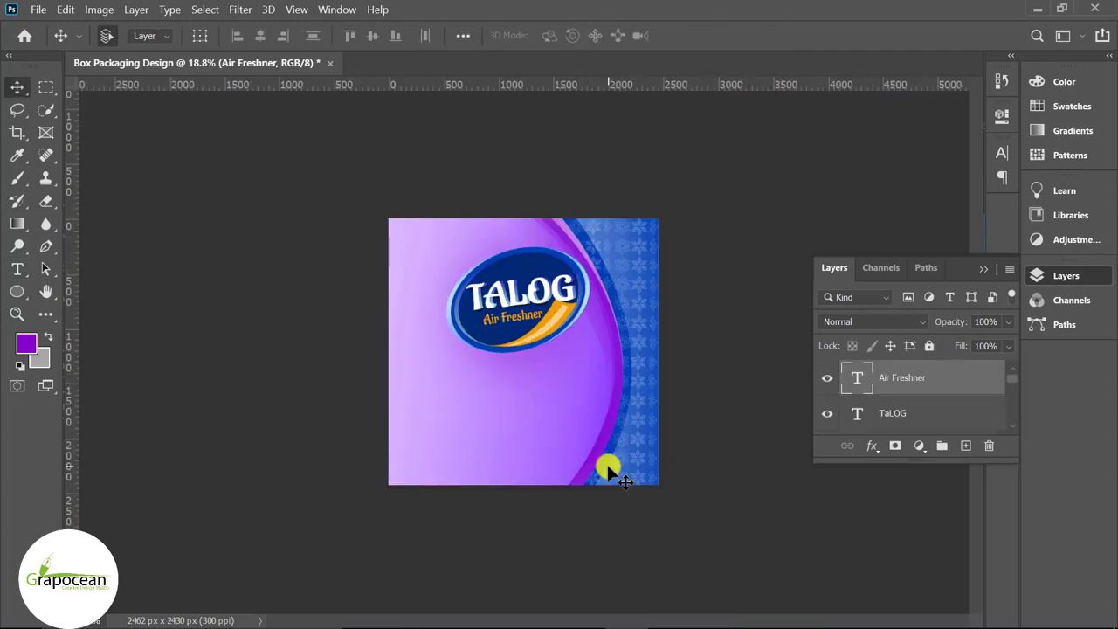
Step: Open the orchid PNG and drag its layer into the packaging design
{"action": "left_click", "coordinate": [31, 12]}
{"action": "left_click", "coordinate": [52, 40]}
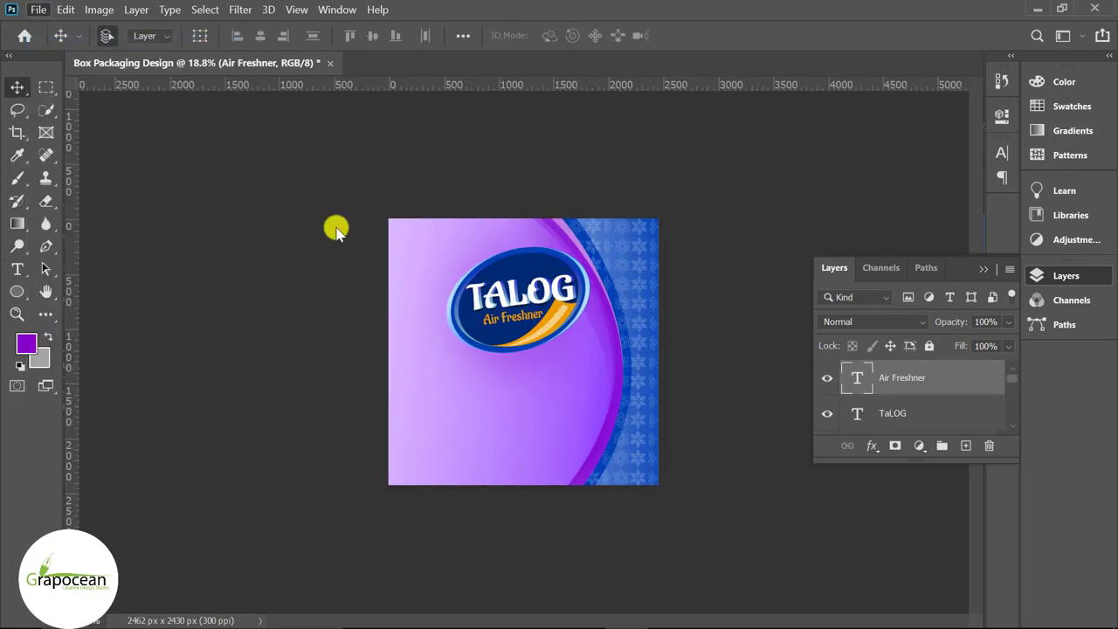
{"action": "left_click", "coordinate": [426, 419]}
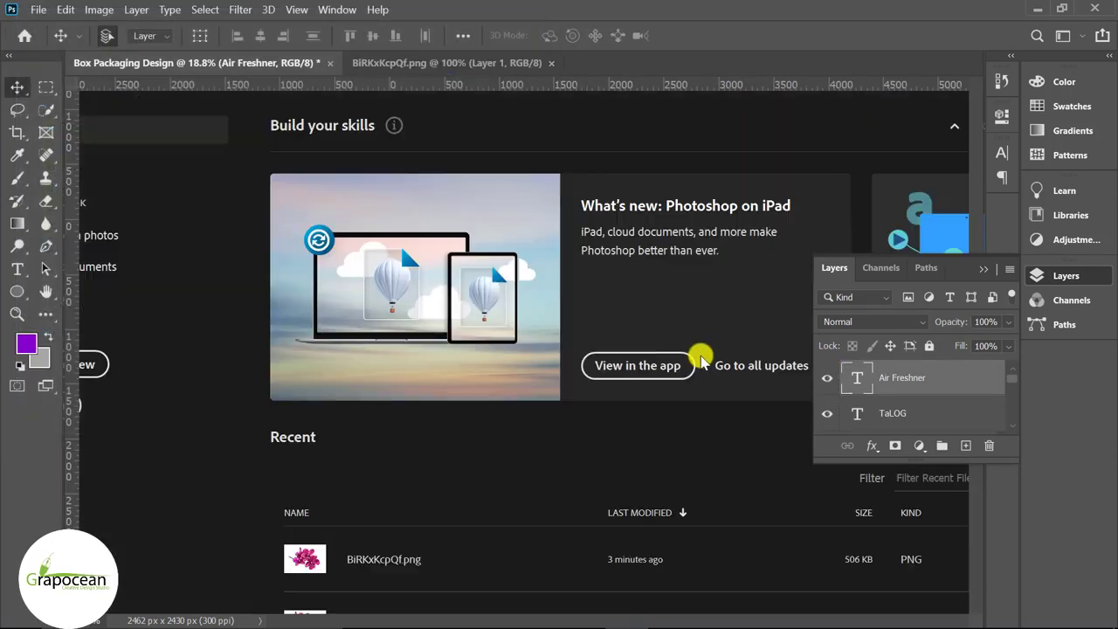
{"action": "left_click_drag", "start_coordinate": [640, 339], "coordinate": [515, 444]}
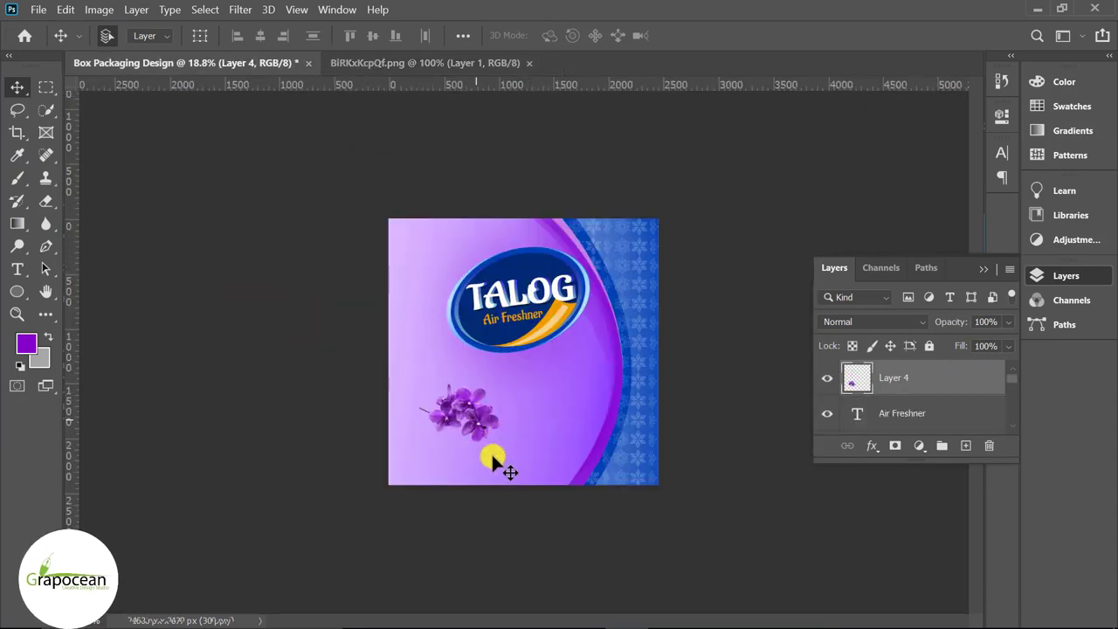
Step: Scale the orchids to about 196% and rotate them -4.5° in the lower-left corner
{"action": "key", "text": "ctrl+t"}
{"action": "mouse_move", "coordinate": [501, 443]}
{"action": "left_mouse_down"}
{"action": "mouse_move", "coordinate": [521, 439]}
{"action": "mouse_move", "coordinate": [498, 468]}
{"action": "mouse_move", "coordinate": [537, 478]}
{"action": "mouse_move", "coordinate": [512, 456]}
{"action": "left_mouse_up"}
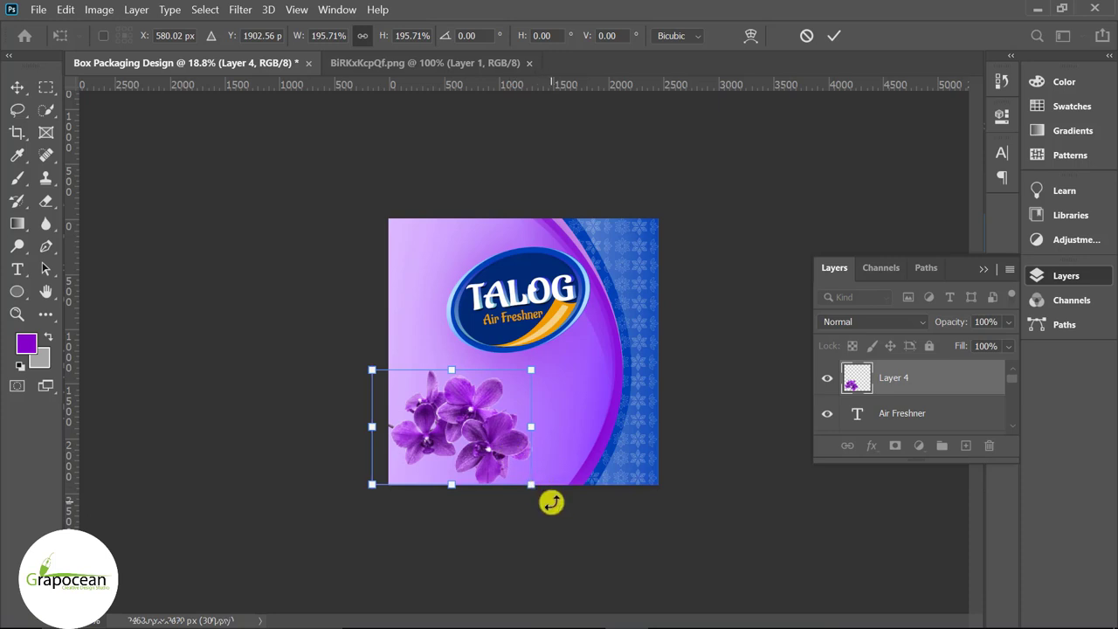
{"action": "left_click_drag", "start_coordinate": [551, 502], "coordinate": [556, 494]}
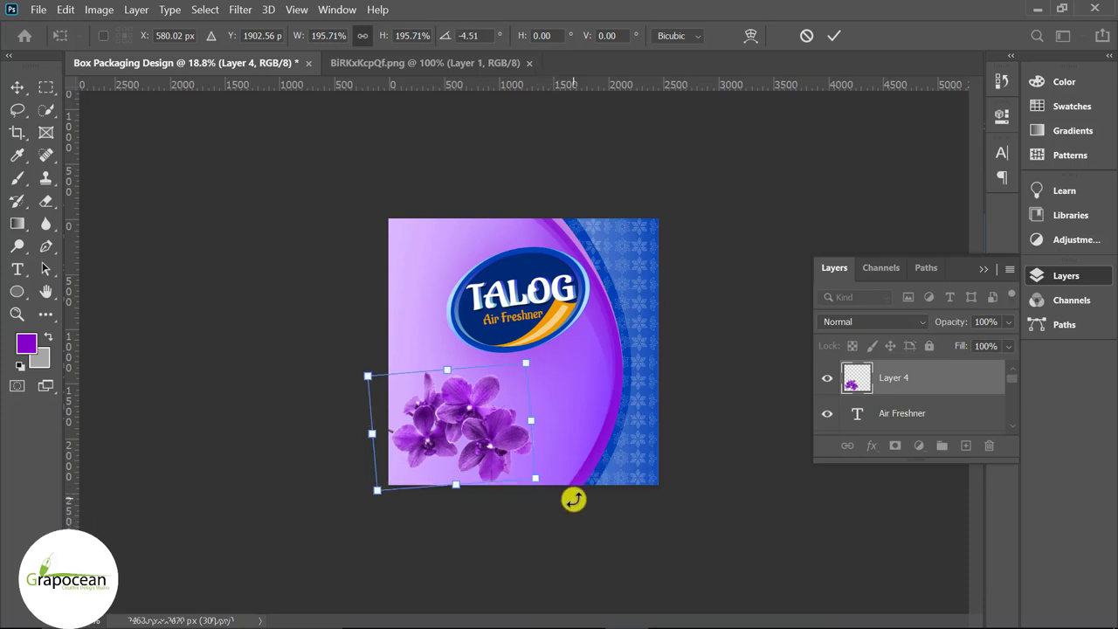
{"action": "left_click", "coordinate": [835, 36]}
{"action": "key", "text": "ctrl+minus"}
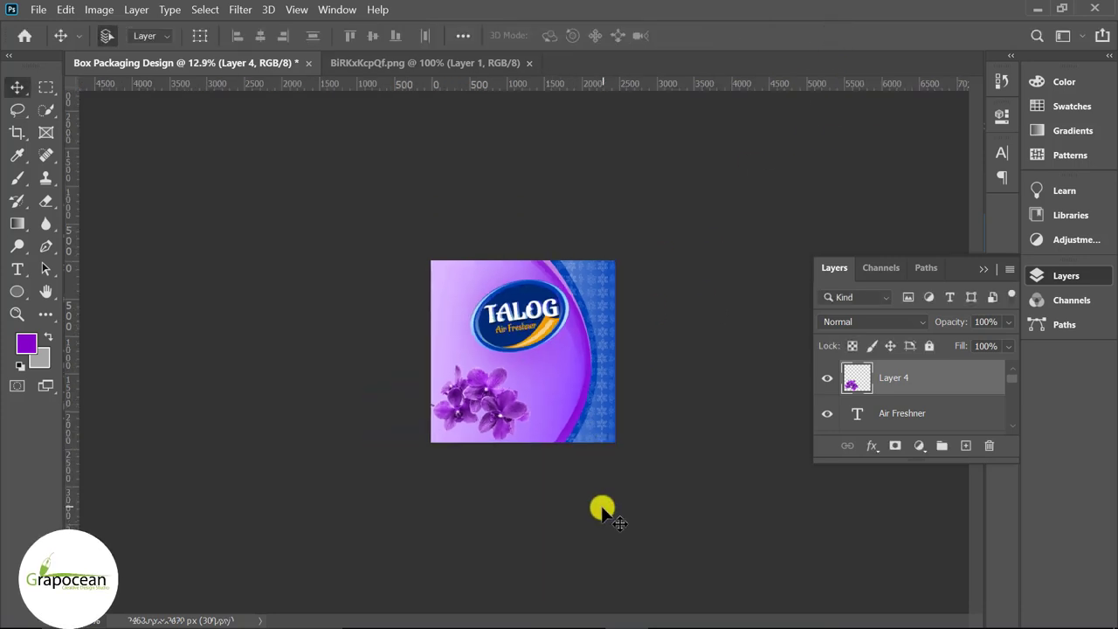
{"action": "key", "text": "ctrl+plus"}
Step: Select a soft brush and add a new empty layer beneath the oval label layer
{"action": "key", "text": "ctrl+plus"}
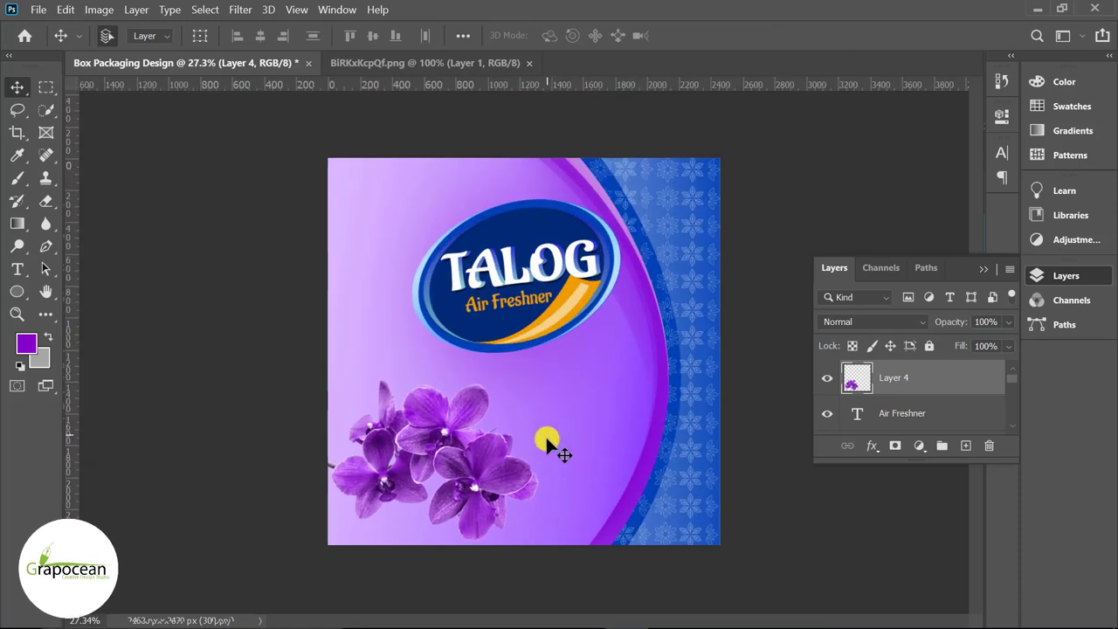
{"action": "key", "text": "ctrl+plus"}
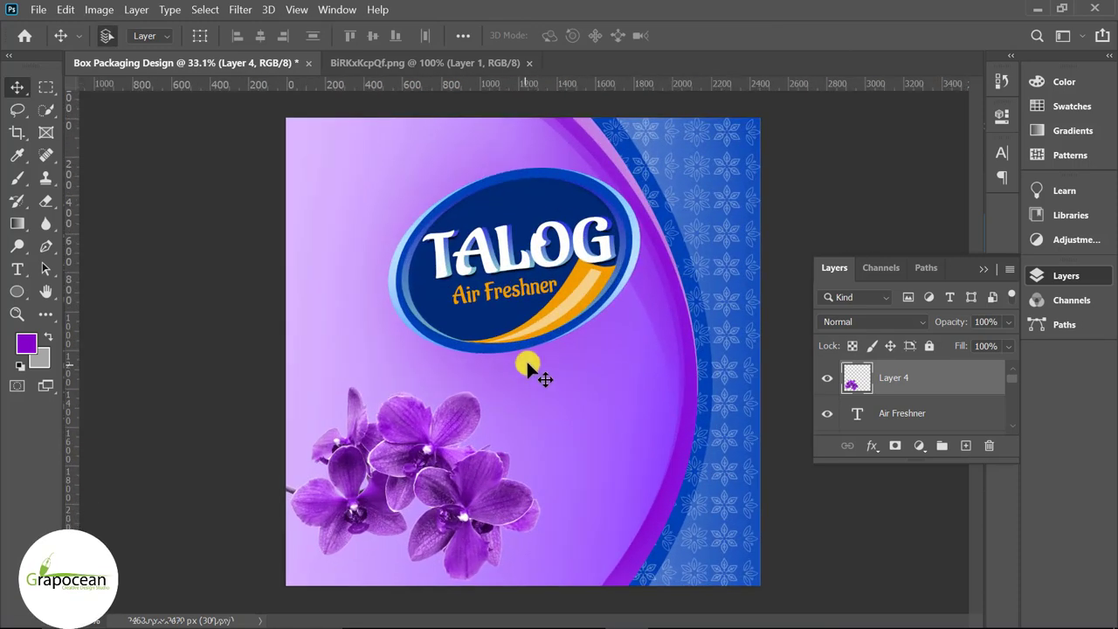
{"action": "left_click", "coordinate": [18, 175]}
{"action": "left_click", "coordinate": [110, 172]}
{"action": "scroll", "coordinate": [874, 384], "scroll_direction": "down", "scroll_amount": 1}
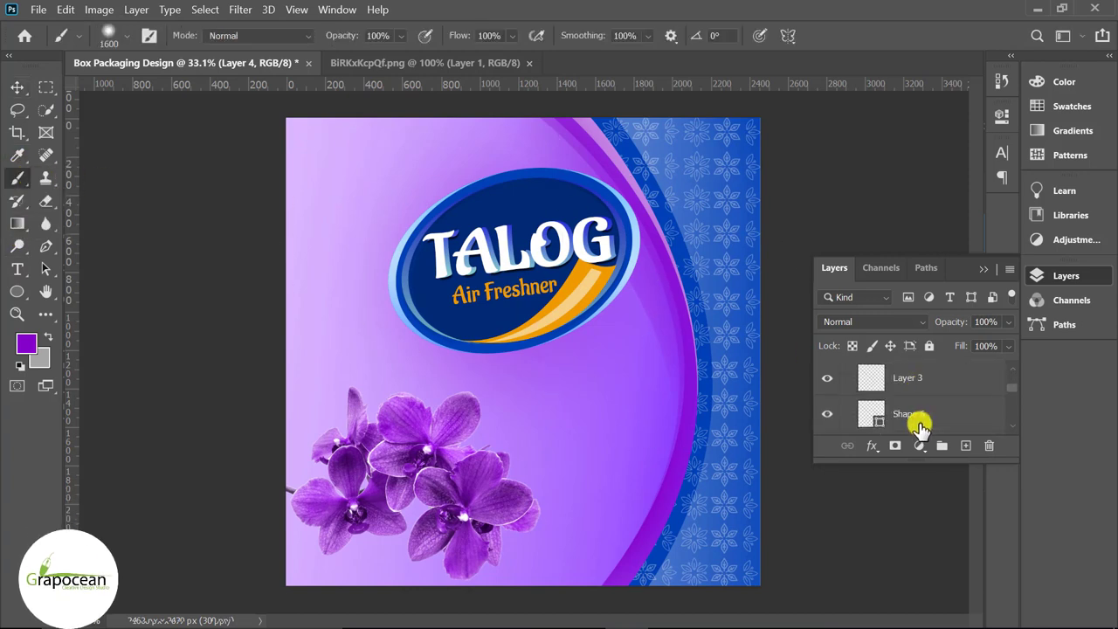
{"action": "scroll", "coordinate": [922, 424], "scroll_direction": "down", "scroll_amount": 1}
{"action": "scroll", "coordinate": [925, 422], "scroll_direction": "down", "scroll_amount": 2}
{"action": "scroll", "coordinate": [925, 422], "scroll_direction": "up", "scroll_amount": 2}
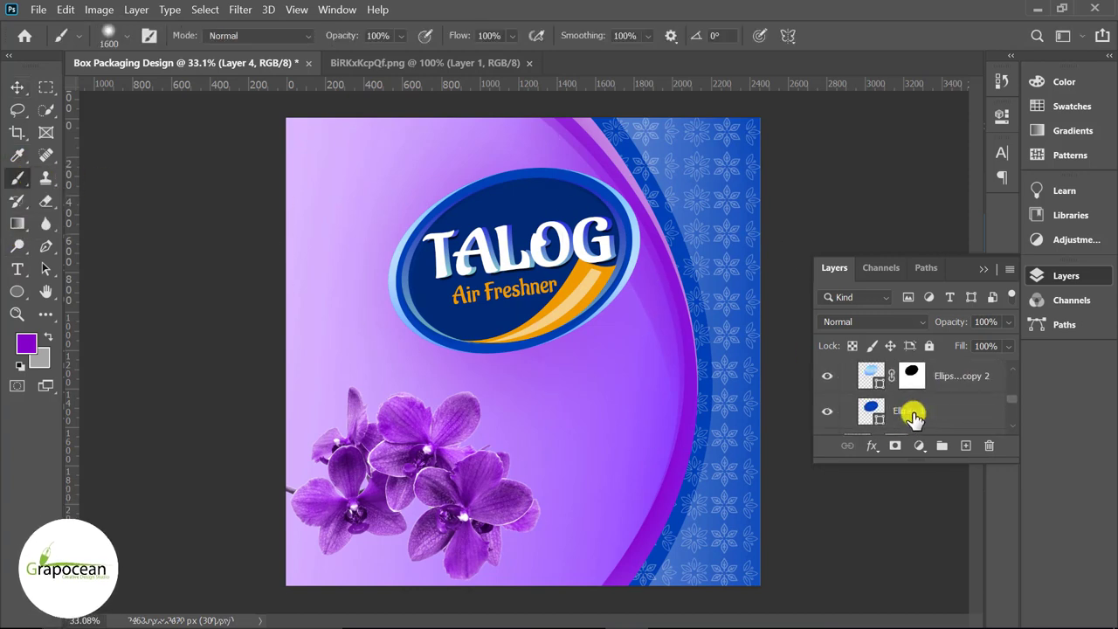
{"action": "scroll", "coordinate": [926, 420], "scroll_direction": "down", "scroll_amount": 1}
{"action": "left_click", "coordinate": [928, 420]}
{"action": "left_click", "coordinate": [965, 445]}
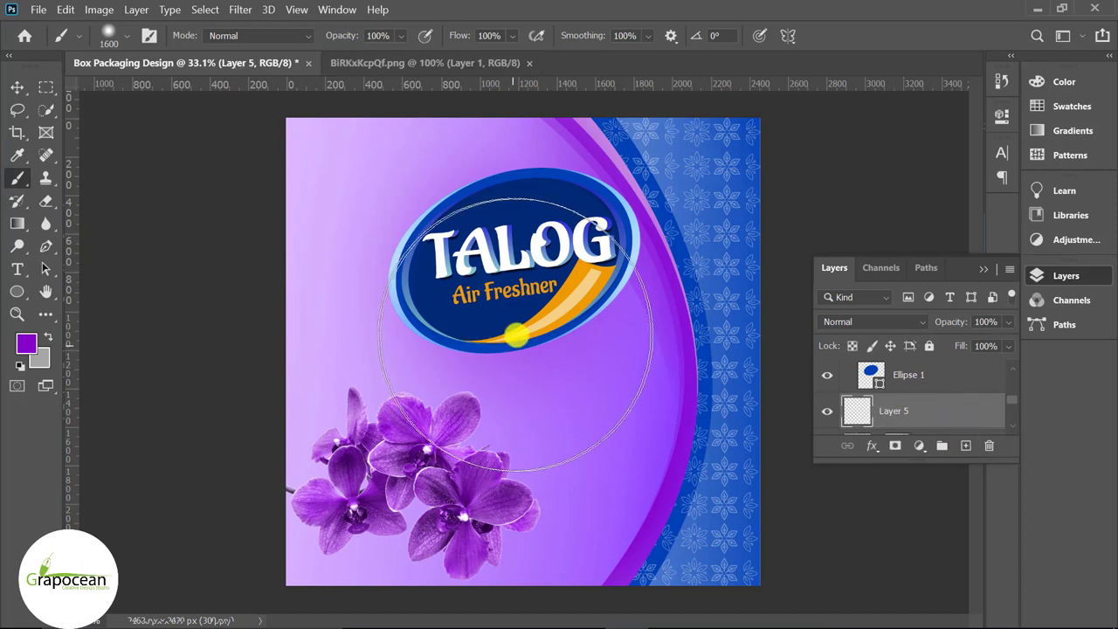
Step: Paint a purple dab, squash it into a thin shadow under the label, and shift orchids right
{"action": "left_click", "coordinate": [533, 310]}
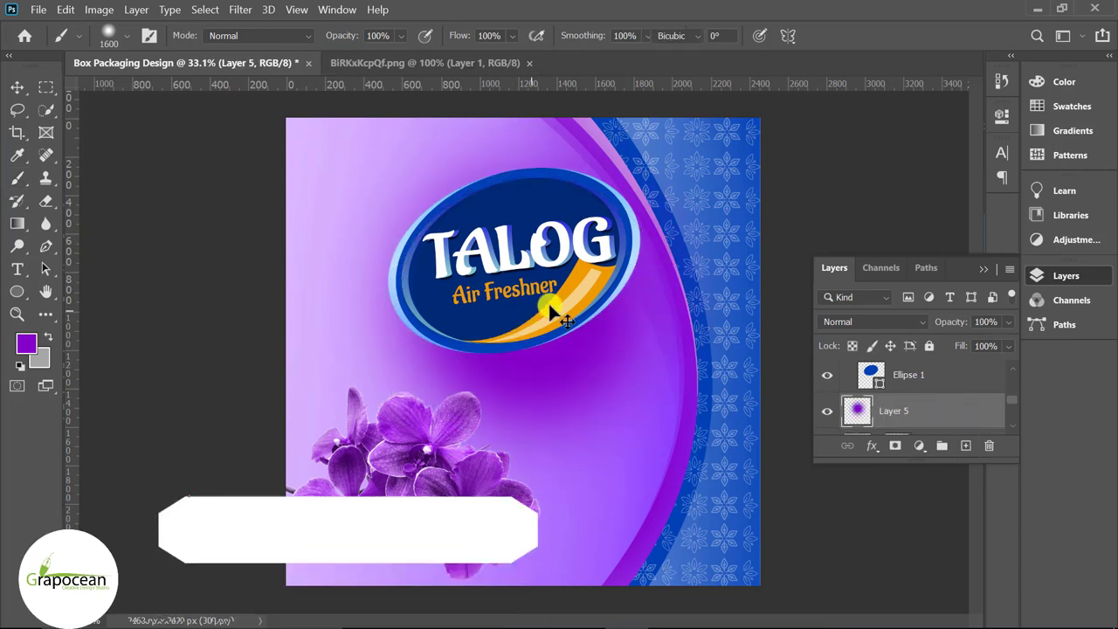
{"action": "key", "text": "ctrl+t"}
{"action": "left_click_drag", "start_coordinate": [530, 118], "coordinate": [743, 505]}
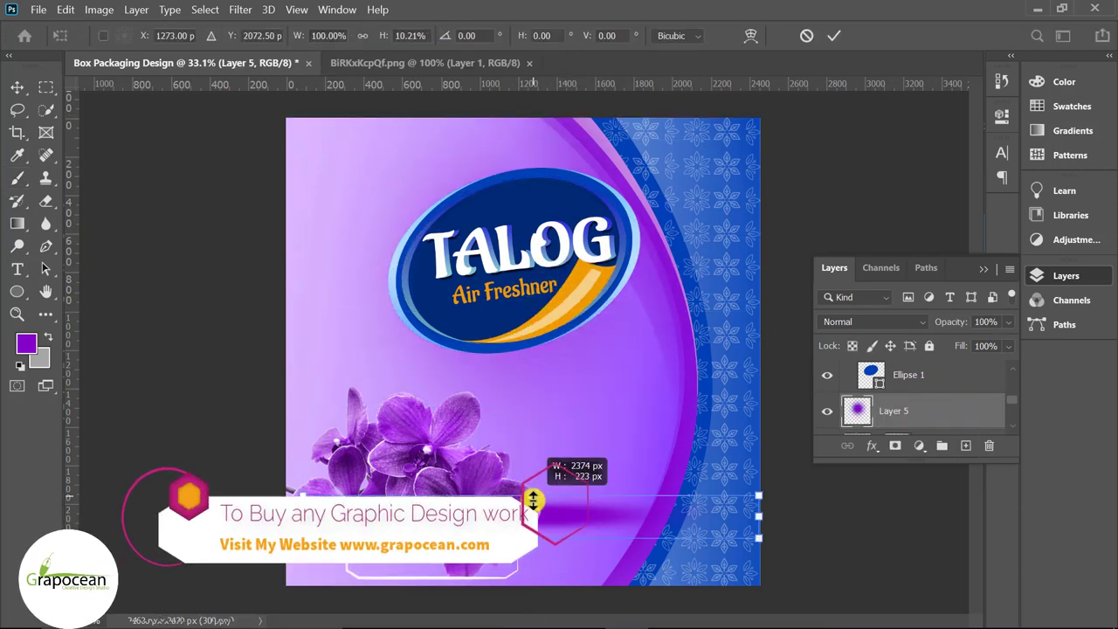
{"action": "left_click_drag", "start_coordinate": [560, 461], "coordinate": [560, 337]}
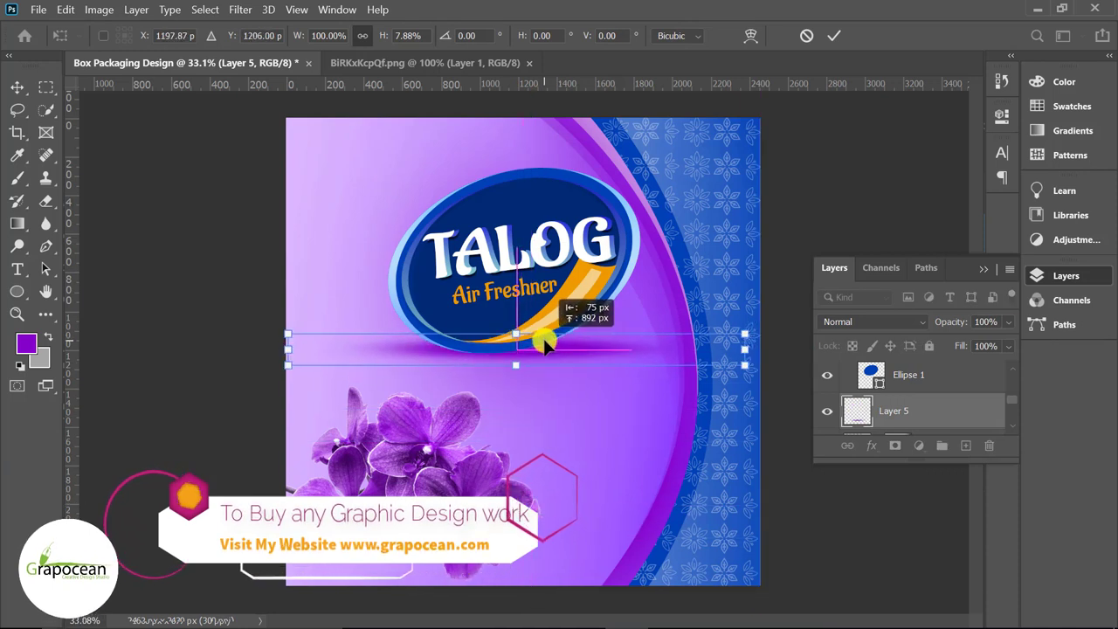
{"action": "left_click_drag", "start_coordinate": [750, 345], "coordinate": [536, 354]}
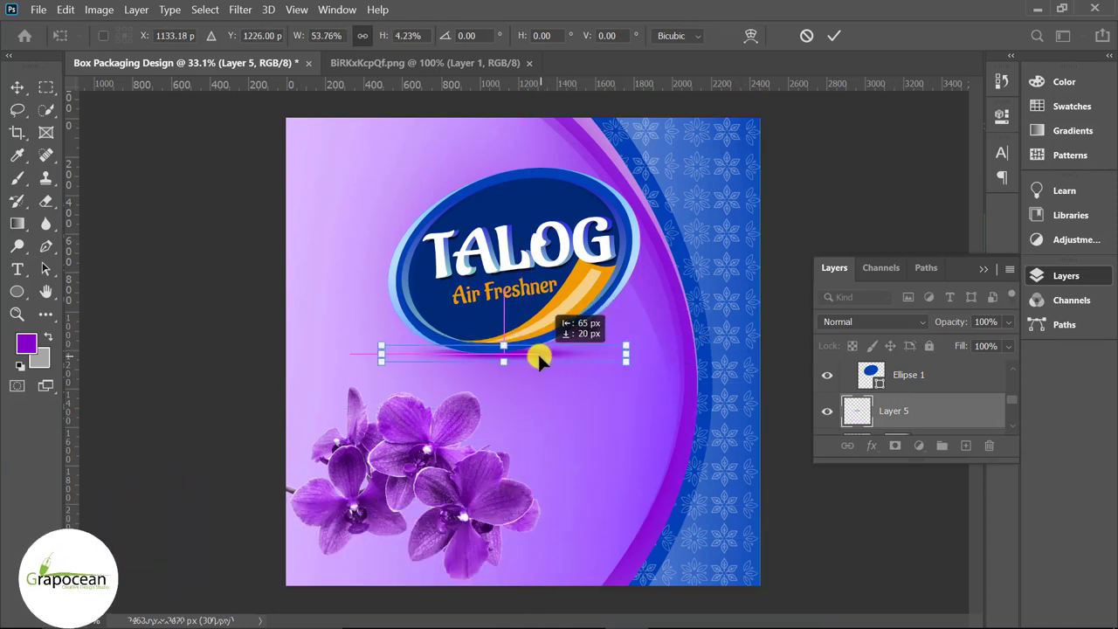
{"action": "left_click", "coordinate": [835, 37]}
{"action": "scroll", "coordinate": [606, 400], "scroll_direction": "down", "scroll_amount": 3}
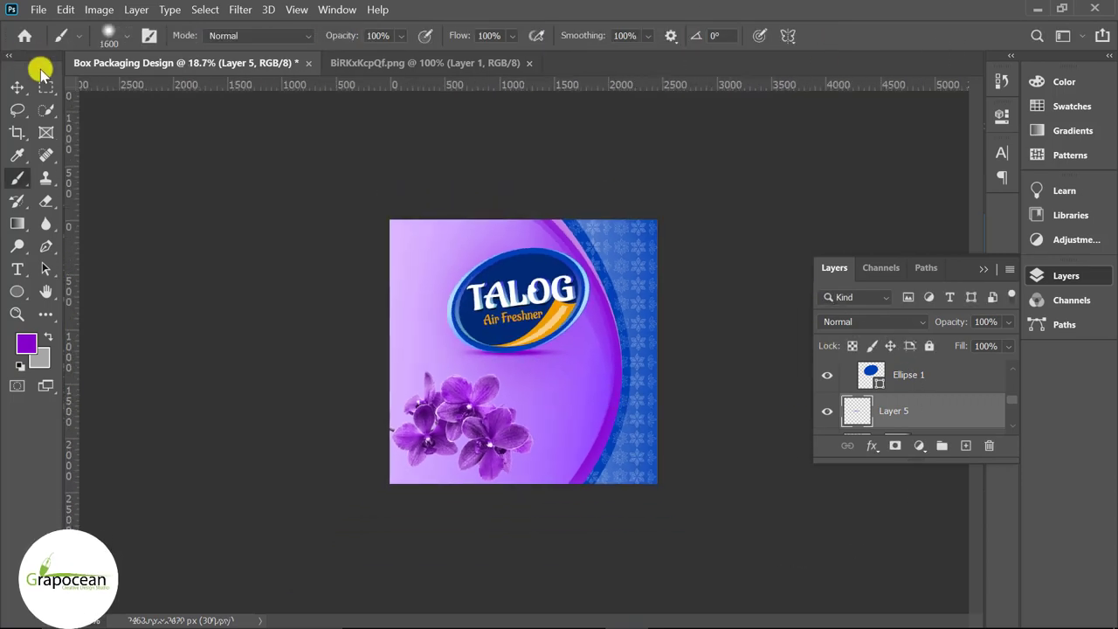
{"action": "left_click", "coordinate": [17, 86]}
{"action": "left_click_drag", "start_coordinate": [466, 424], "coordinate": [482, 427]}
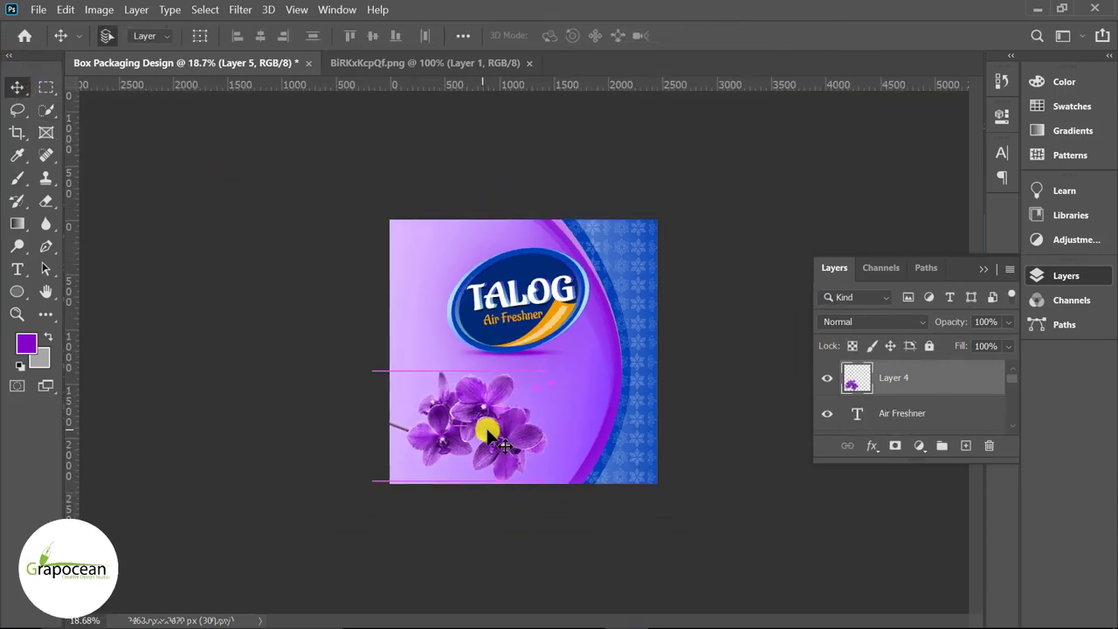
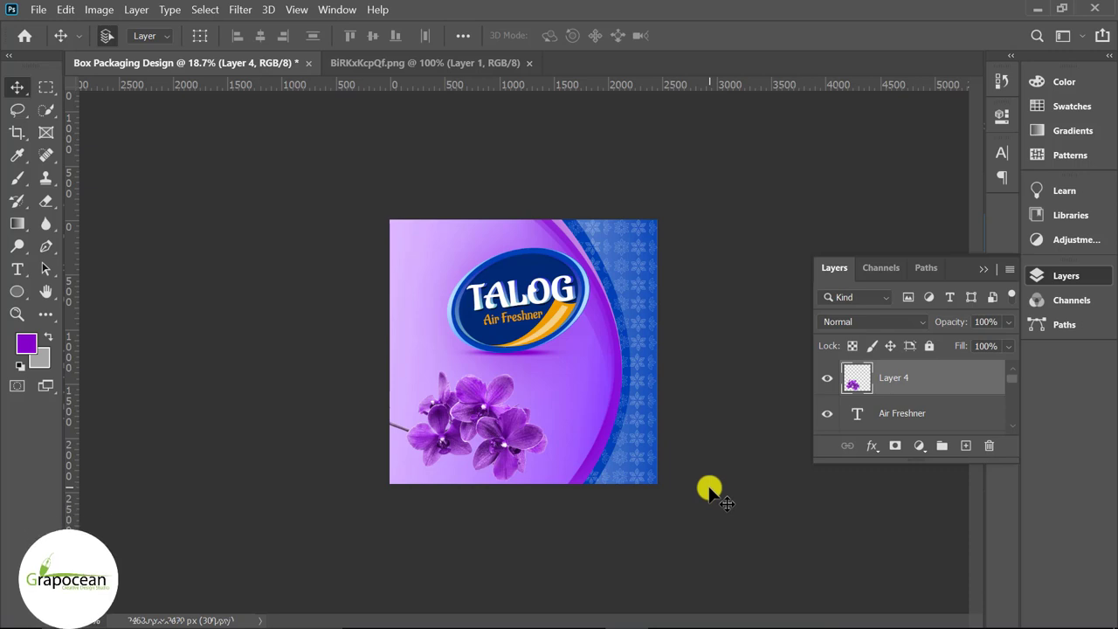
Step: Move the orchid cluster right and rotate it about -151.5° so the stem angles down-right
{"action": "scroll", "coordinate": [637, 516], "scroll_direction": "up", "scroll_amount": 1}
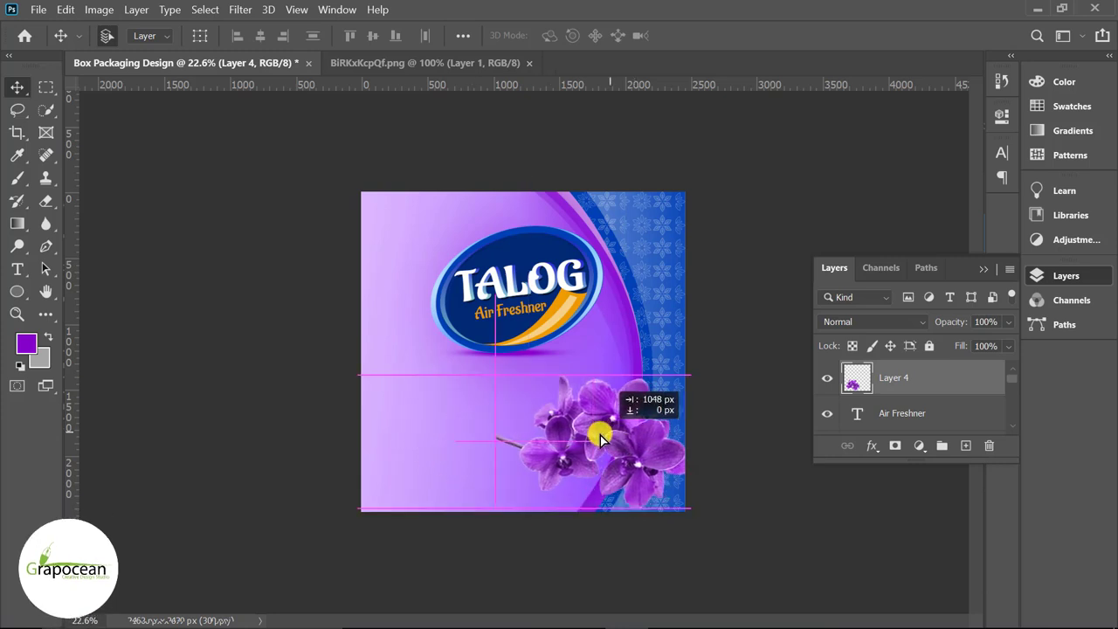
{"action": "left_click_drag", "start_coordinate": [479, 423], "coordinate": [604, 427]}
{"action": "key", "text": "ctrl+t"}
{"action": "left_click_drag", "start_coordinate": [676, 440], "coordinate": [493, 445]}
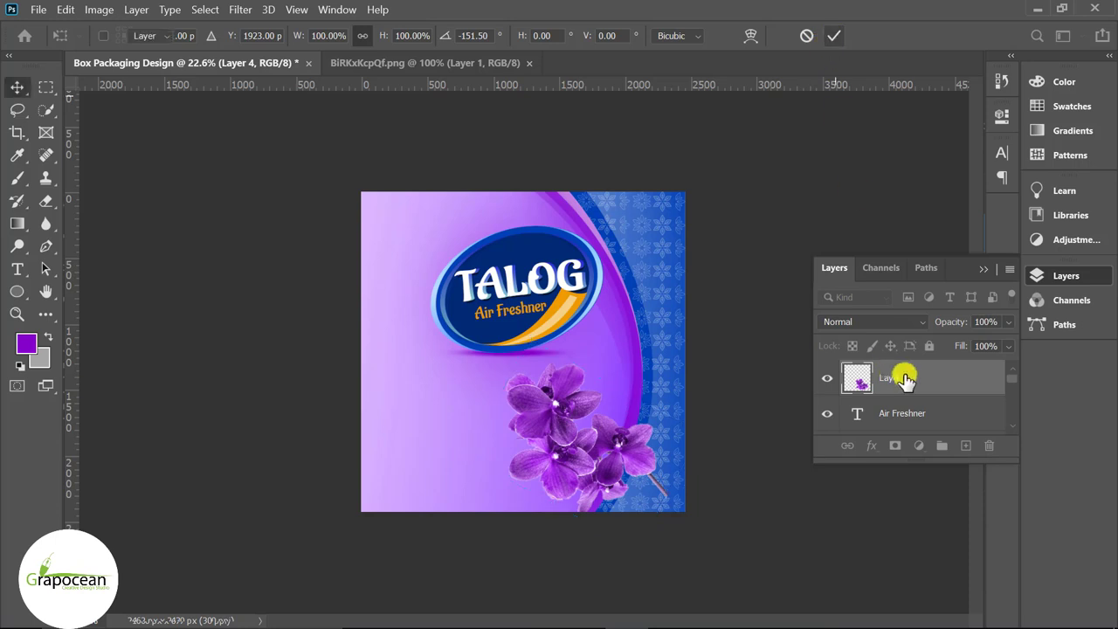
{"action": "key", "text": "Return"}
{"action": "key", "text": "t"}
{"action": "left_click", "coordinate": [415, 382]}
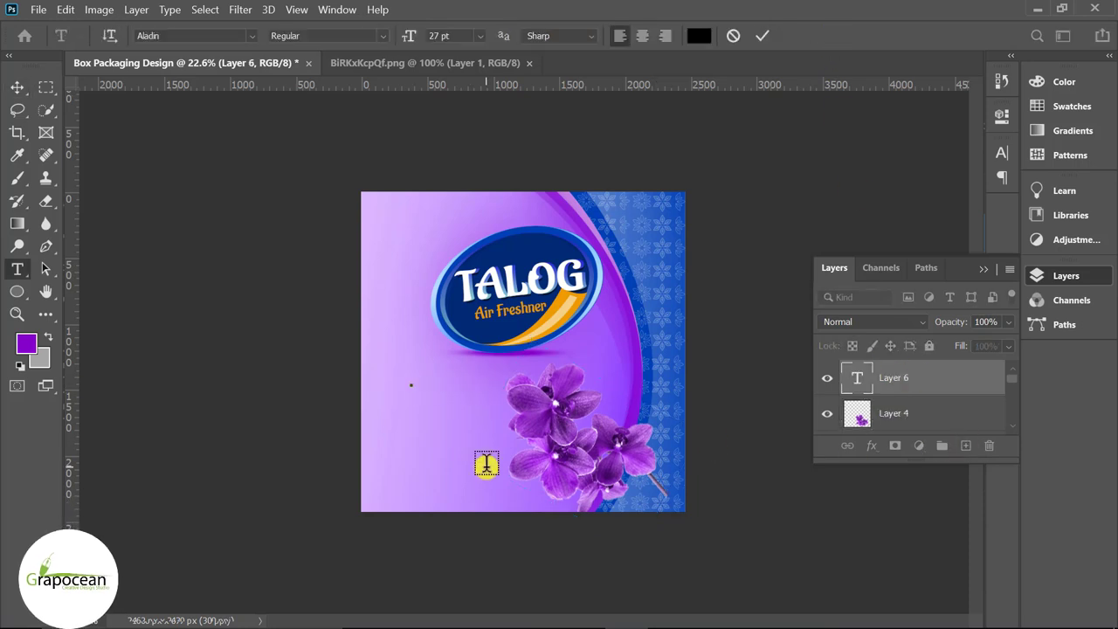
Step: Type 'Premium' and colour it white
{"action": "type", "text": "Premium"}
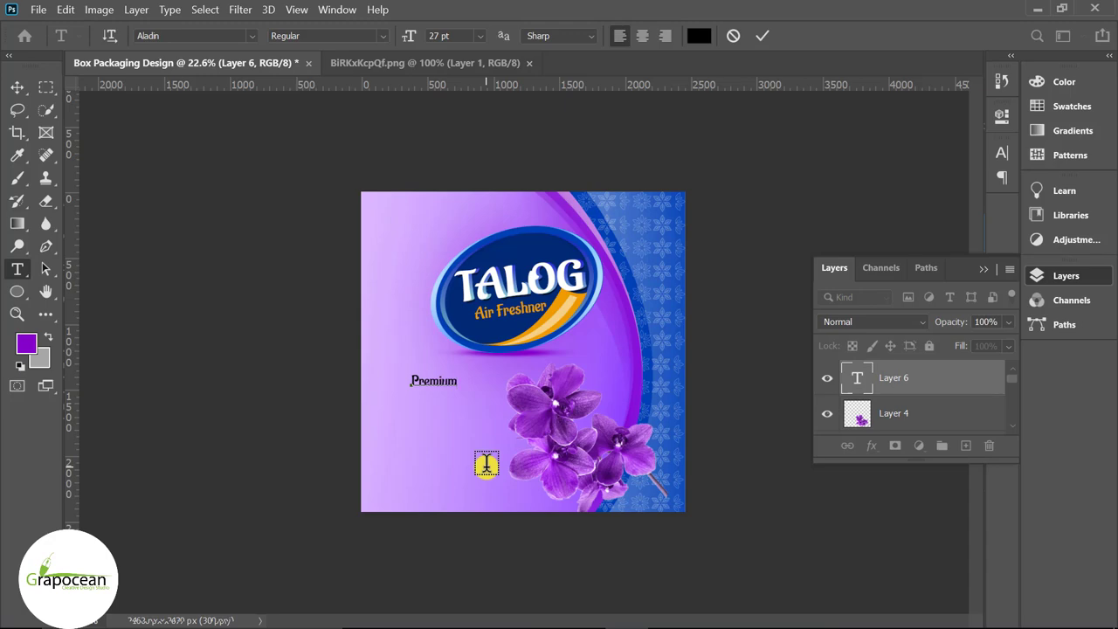
{"action": "key", "text": "ctrl+plus"}
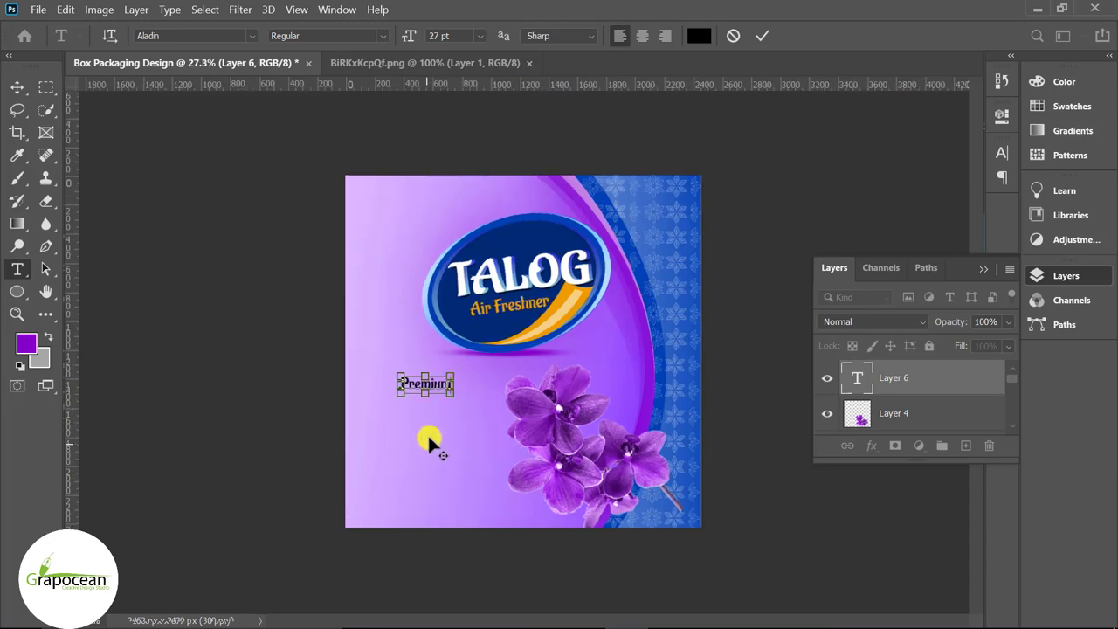
{"action": "double_click", "coordinate": [432, 391]}
{"action": "left_click", "coordinate": [699, 36]}
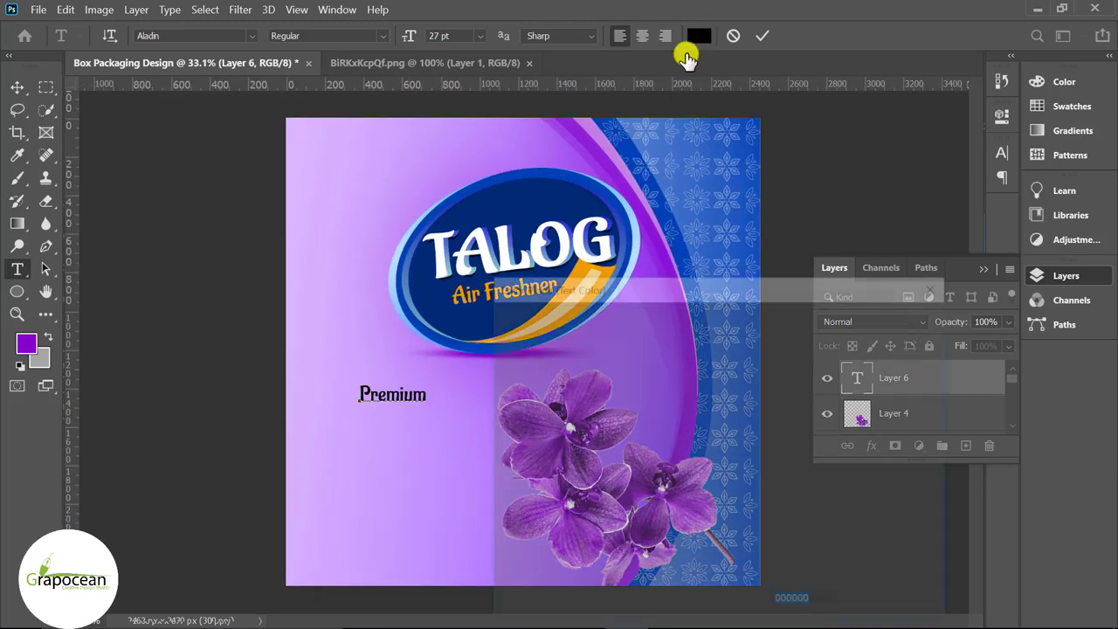
{"action": "left_click_drag", "start_coordinate": [606, 384], "coordinate": [534, 301]}
{"action": "key", "text": "Return"}
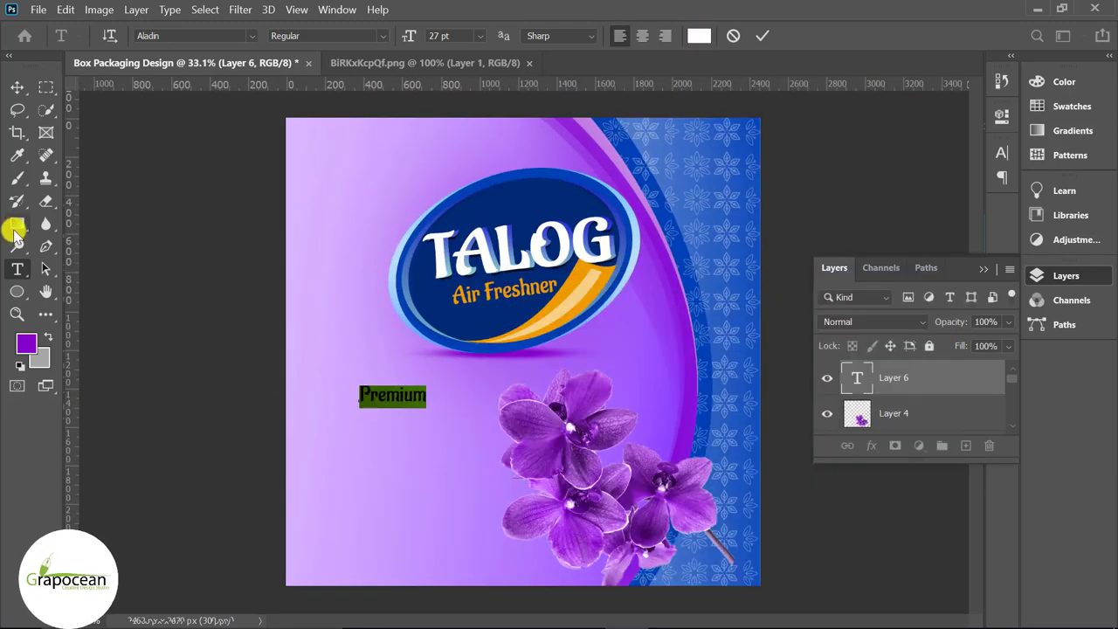
{"action": "left_click", "coordinate": [17, 87]}
Step: Add 'Natural' at 92 pt, placed under Premium and left of the orchids
{"action": "left_click", "coordinate": [16, 269]}
{"action": "left_click", "coordinate": [374, 444]}
{"action": "type", "text": "n"}
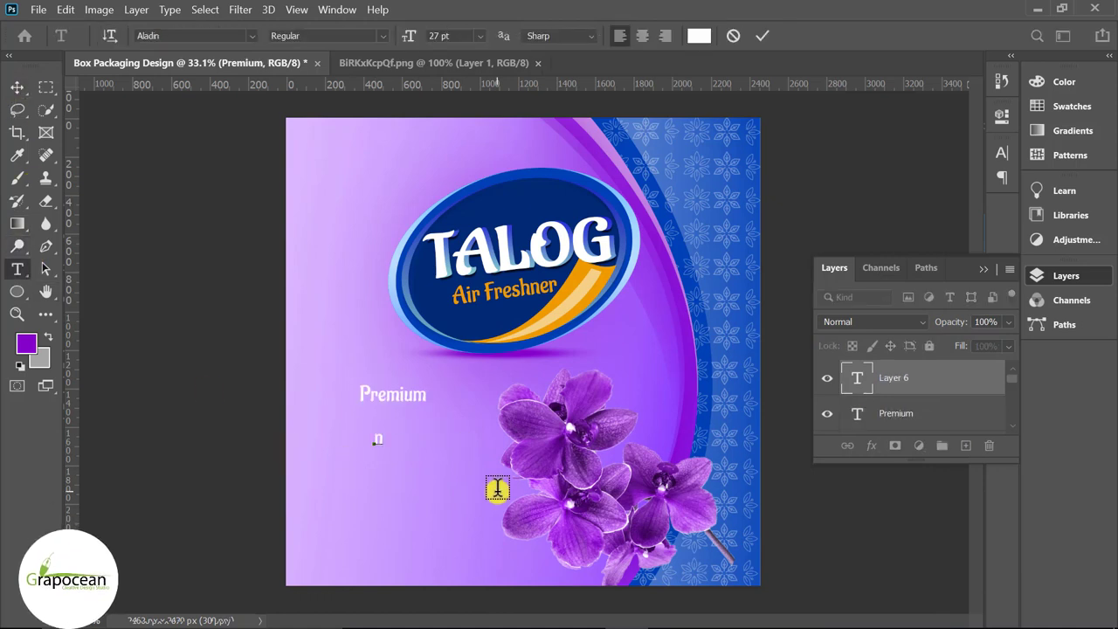
{"action": "key", "text": "BackSpace"}
{"action": "type", "text": "Natural"}
{"action": "left_click_drag", "start_coordinate": [428, 439], "coordinate": [134, 394]}
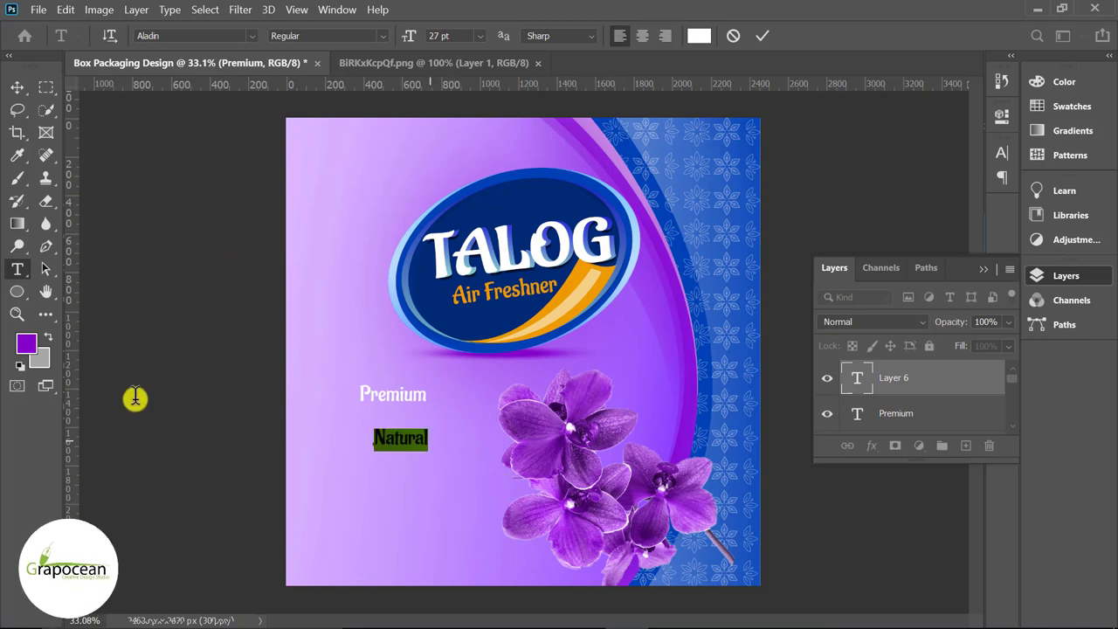
{"action": "left_click_drag", "start_coordinate": [416, 36], "coordinate": [469, 39]}
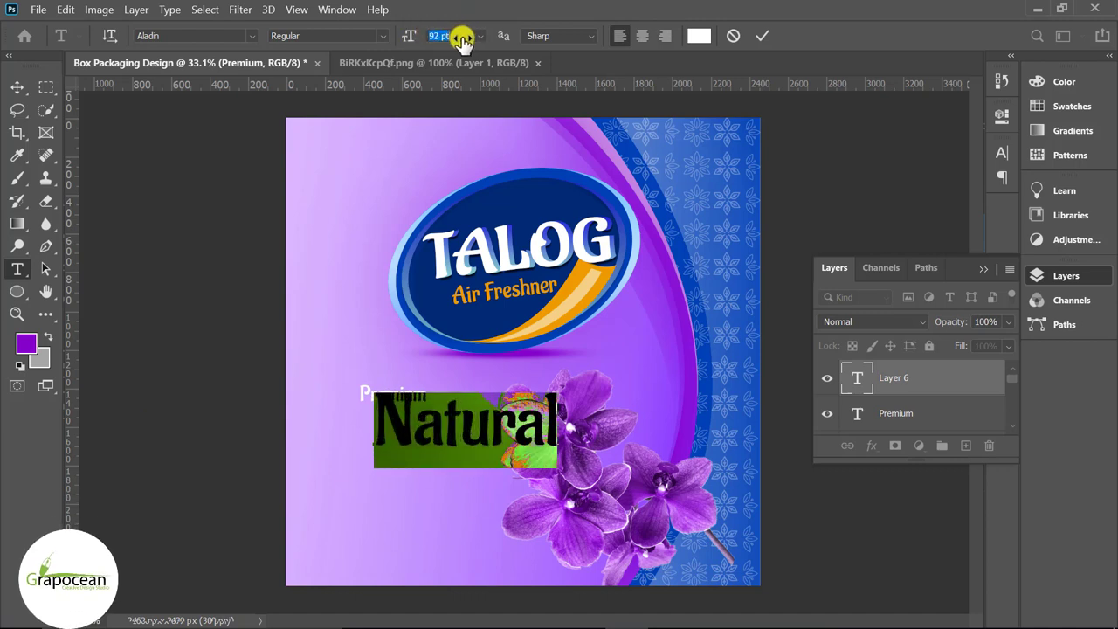
{"action": "left_click", "coordinate": [17, 88]}
{"action": "mouse_move", "coordinate": [453, 428]}
{"action": "left_mouse_down"}
{"action": "mouse_move", "coordinate": [394, 458]}
{"action": "mouse_move", "coordinate": [395, 441]}
{"action": "left_mouse_up"}
{"action": "scroll", "coordinate": [485, 500], "scroll_direction": "down", "scroll_amount": 2}
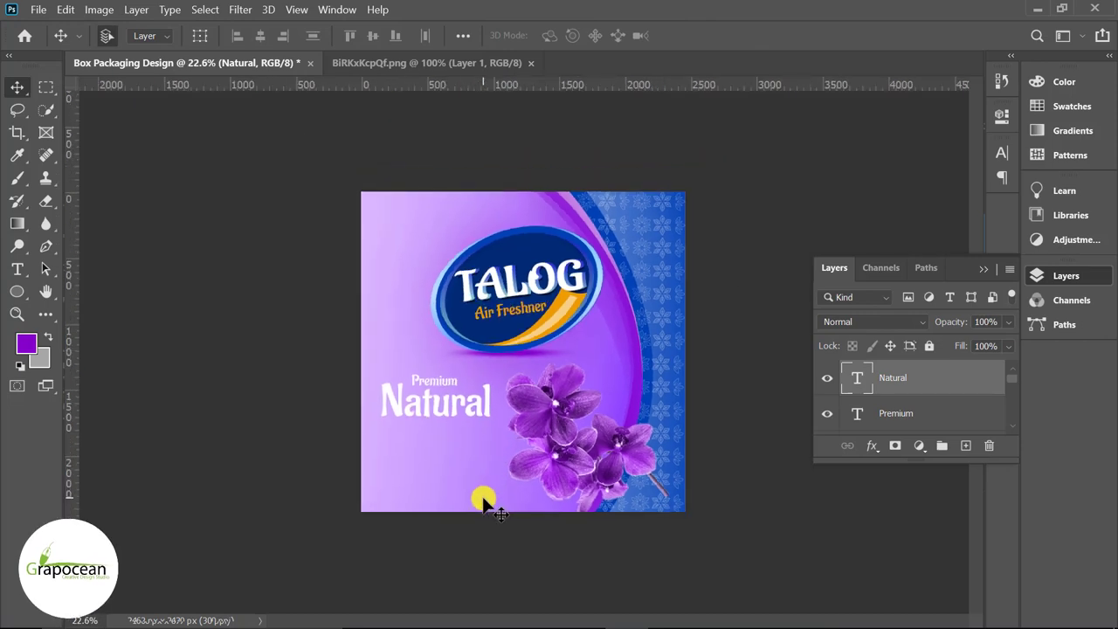
{"action": "scroll", "coordinate": [483, 501], "scroll_direction": "up", "scroll_amount": 2}
{"action": "scroll", "coordinate": [482, 516], "scroll_direction": "up", "scroll_amount": 2}
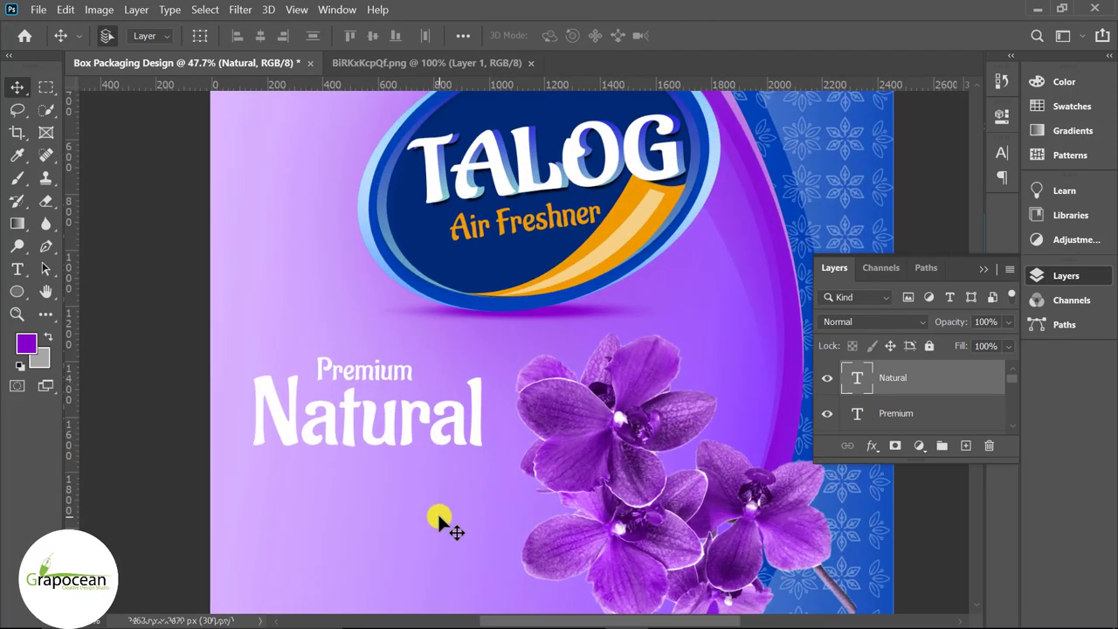
{"action": "scroll", "coordinate": [441, 507], "scroll_direction": "down", "scroll_amount": 3}
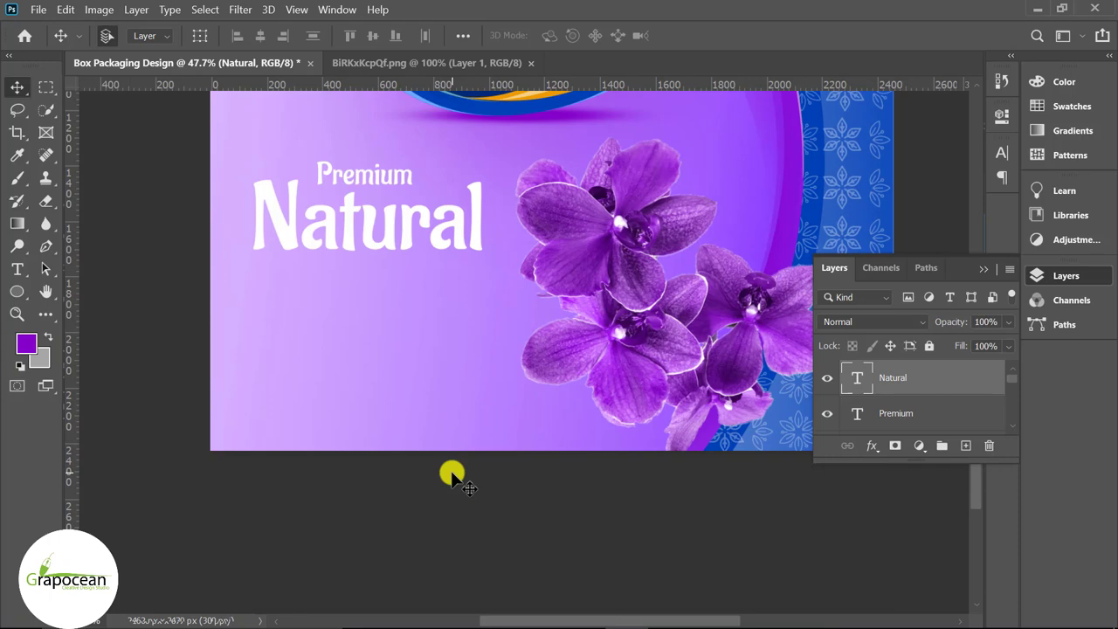
{"action": "scroll", "coordinate": [441, 388], "scroll_direction": "down", "scroll_amount": 2}
{"action": "scroll", "coordinate": [469, 394], "scroll_direction": "down", "scroll_amount": 1}
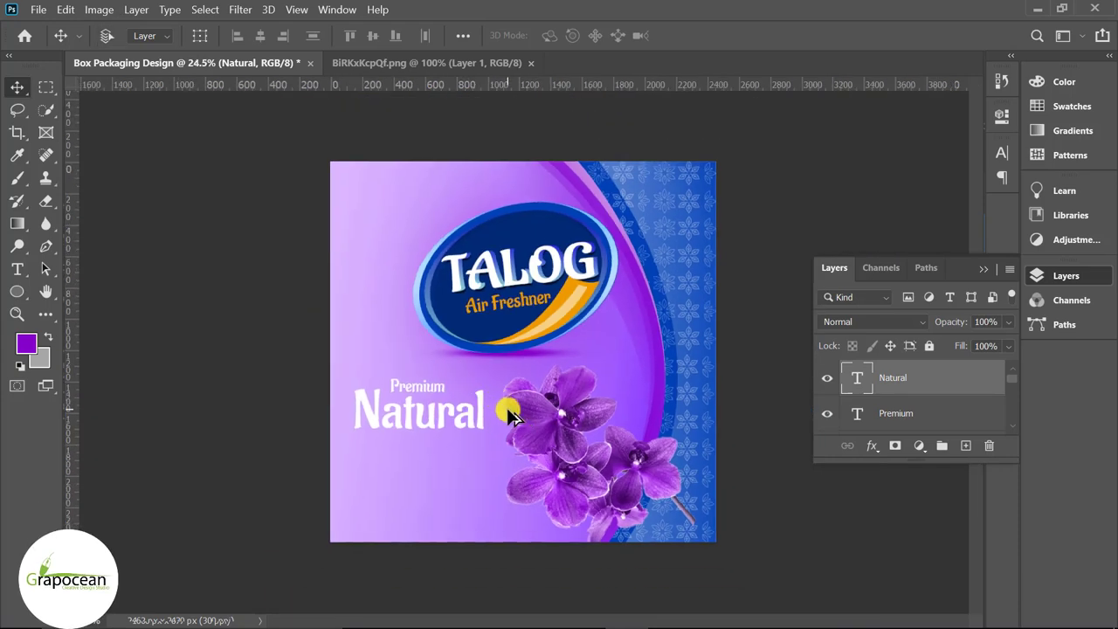
{"action": "scroll", "coordinate": [512, 407], "scroll_direction": "down", "scroll_amount": 1}
Step: Draw a purple rounded-rectangle bar at the lower left, against the left edge
{"action": "right_click", "coordinate": [21, 292]}
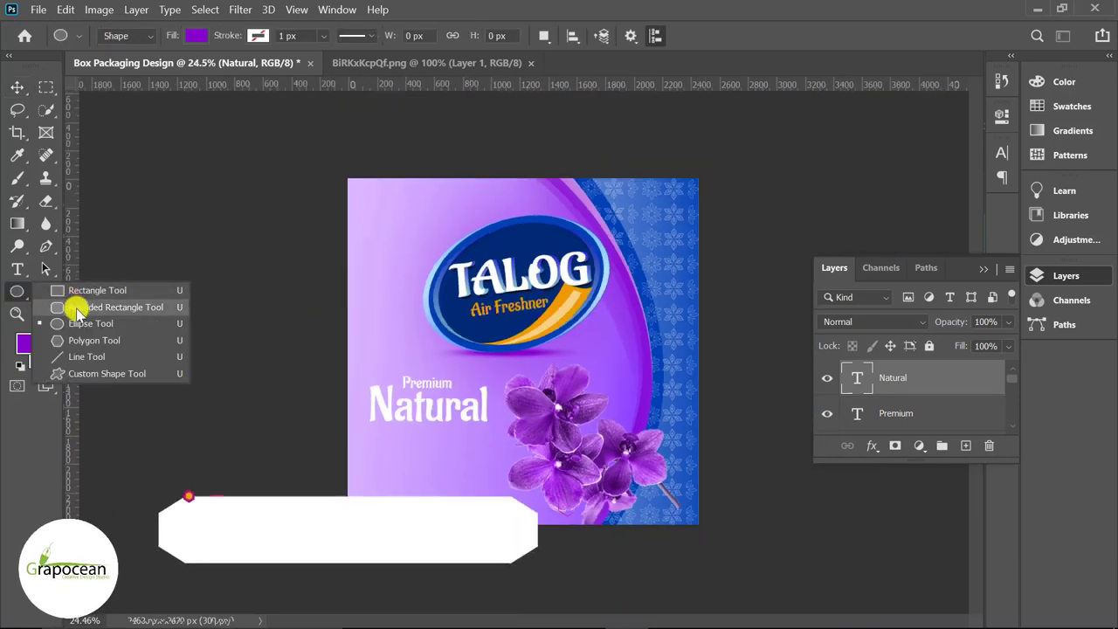
{"action": "left_click", "coordinate": [145, 303]}
{"action": "left_click_drag", "start_coordinate": [312, 458], "coordinate": [496, 490]}
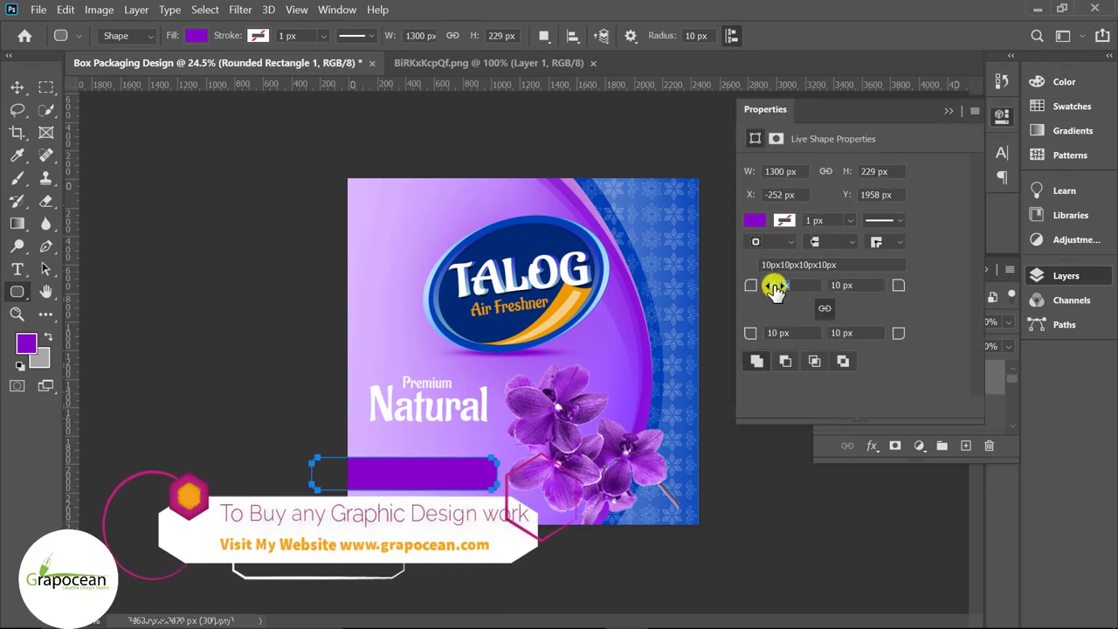
{"action": "left_click", "coordinate": [947, 109]}
{"action": "left_click", "coordinate": [18, 86]}
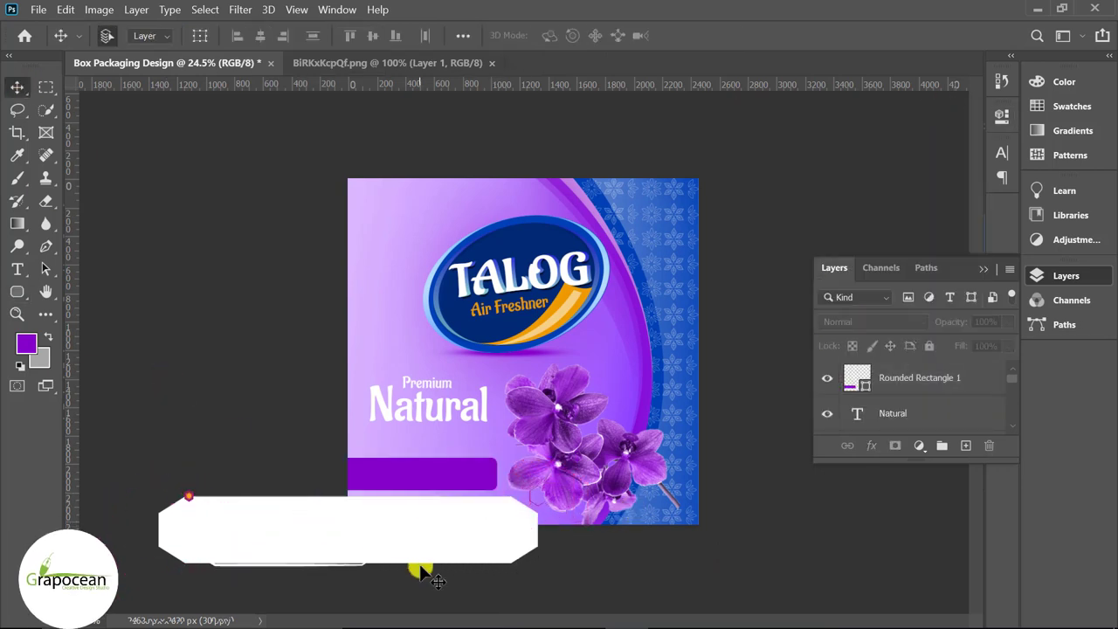
{"action": "scroll", "coordinate": [420, 564], "scroll_direction": "up", "scroll_amount": 1}
{"action": "left_click_drag", "start_coordinate": [419, 499], "coordinate": [418, 518]}
Step: Add a '250ml' text layer over the purple bar
{"action": "left_click", "coordinate": [18, 269]}
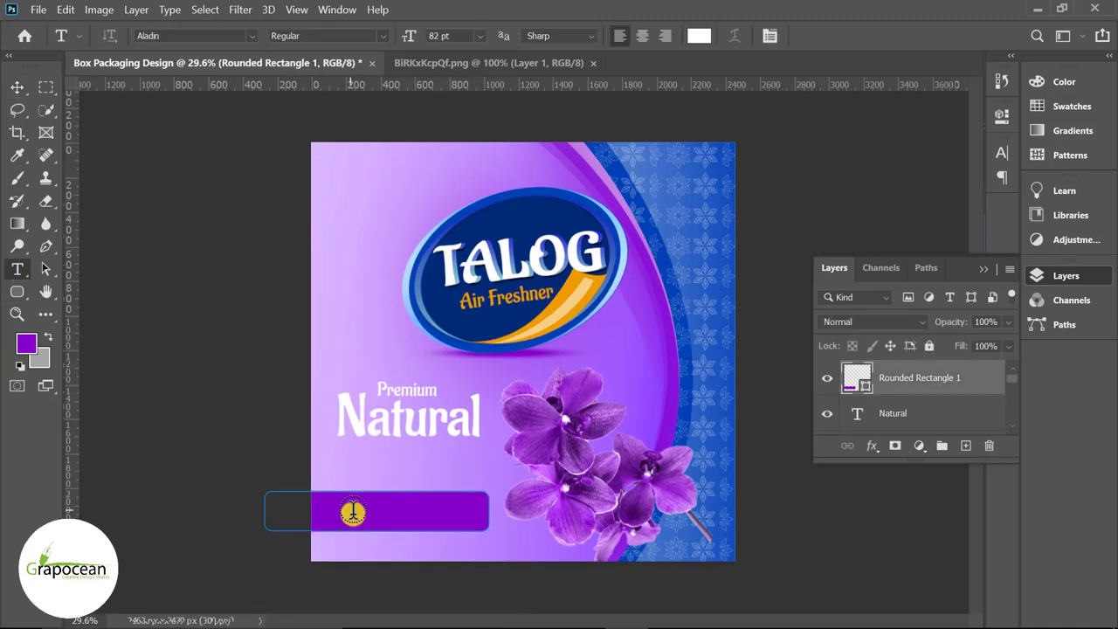
{"action": "left_click", "coordinate": [966, 446]}
{"action": "left_click", "coordinate": [347, 509]}
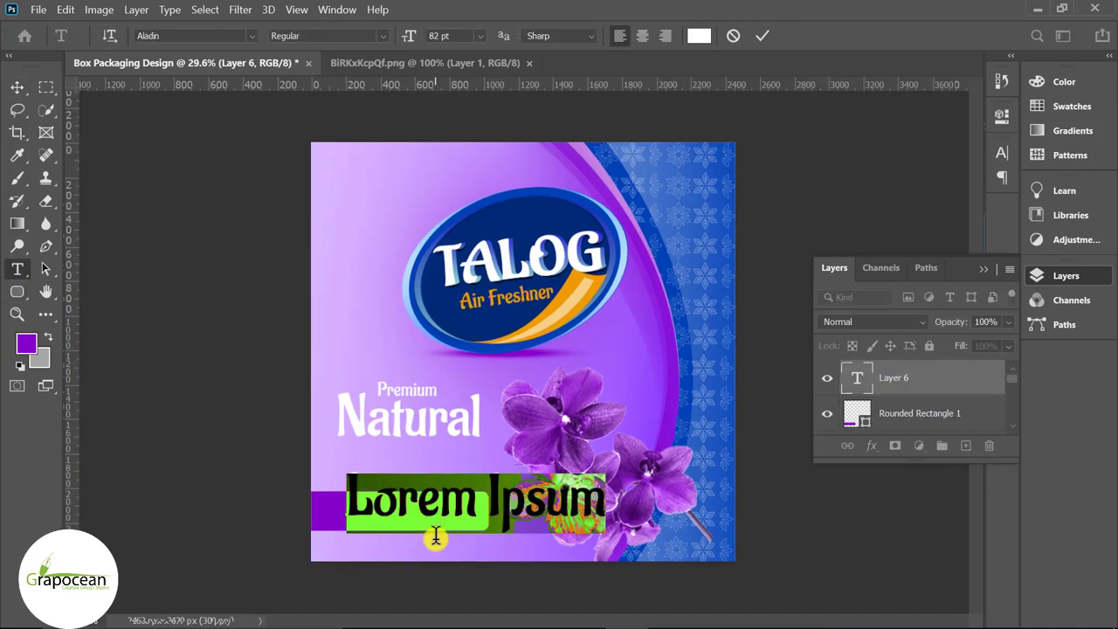
{"action": "key", "text": "BackSpace"}
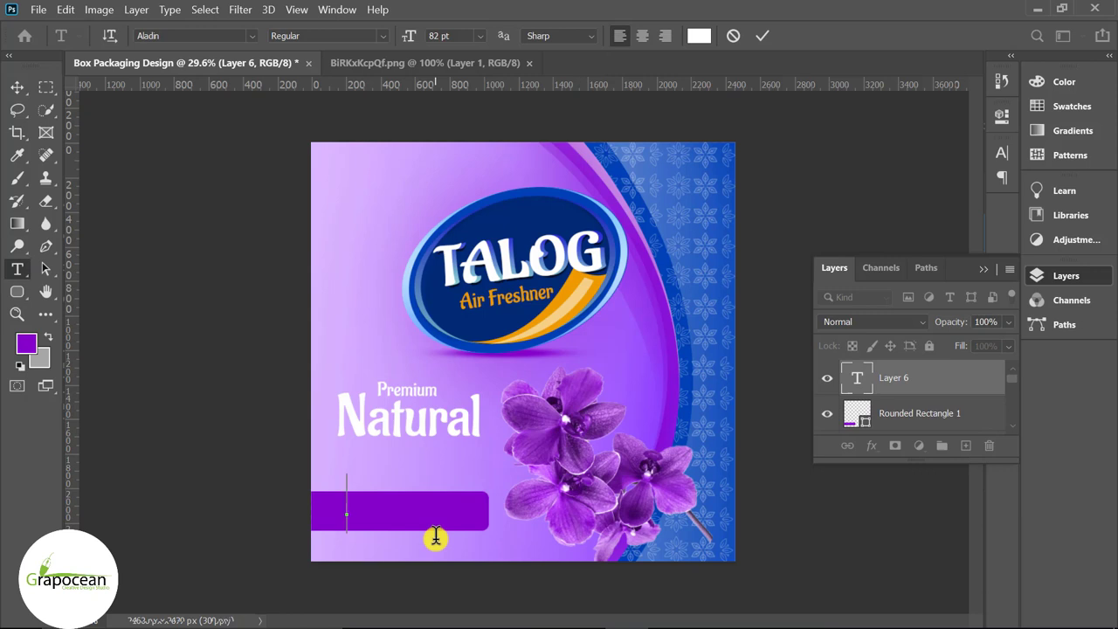
{"action": "type", "text": "250"}
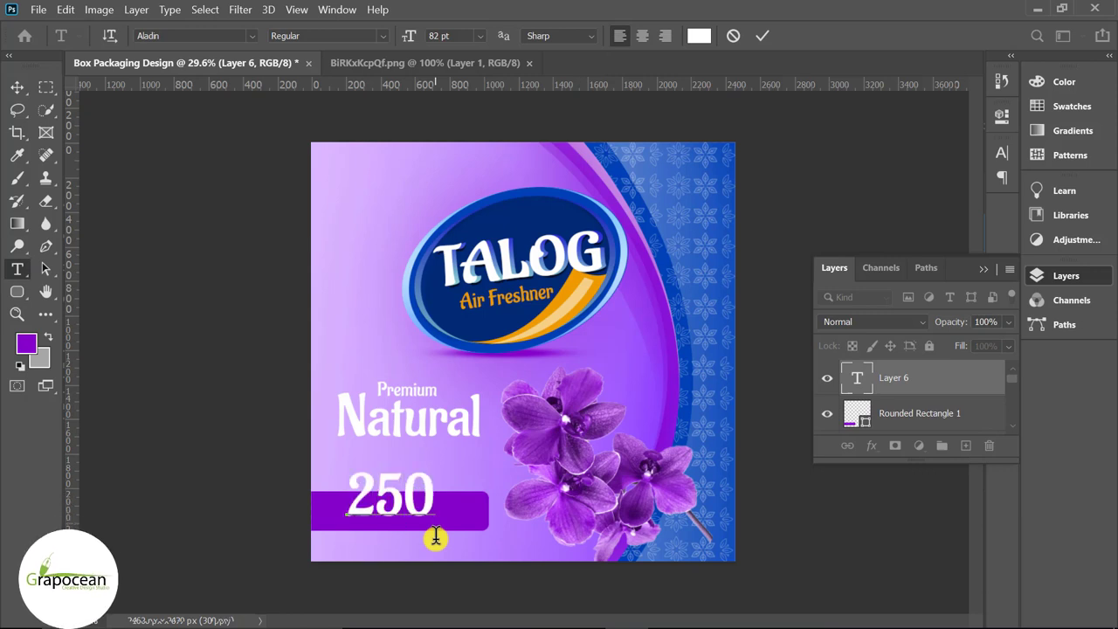
{"action": "type", "text": "p"}
{"action": "key", "text": "BackSpace"}
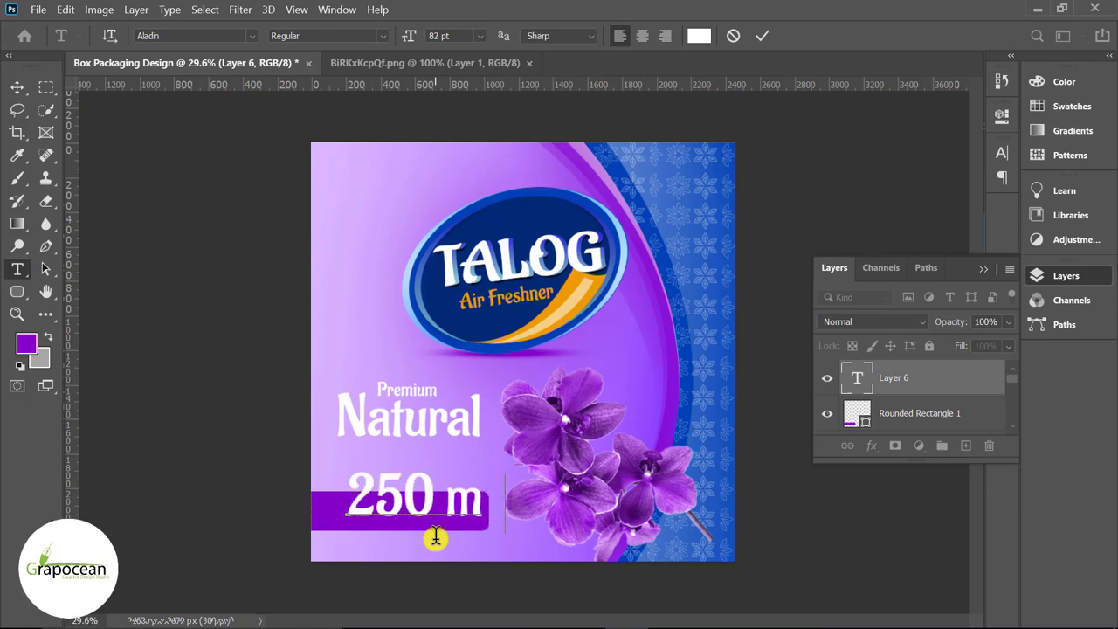
{"action": "type", "text": "k"}
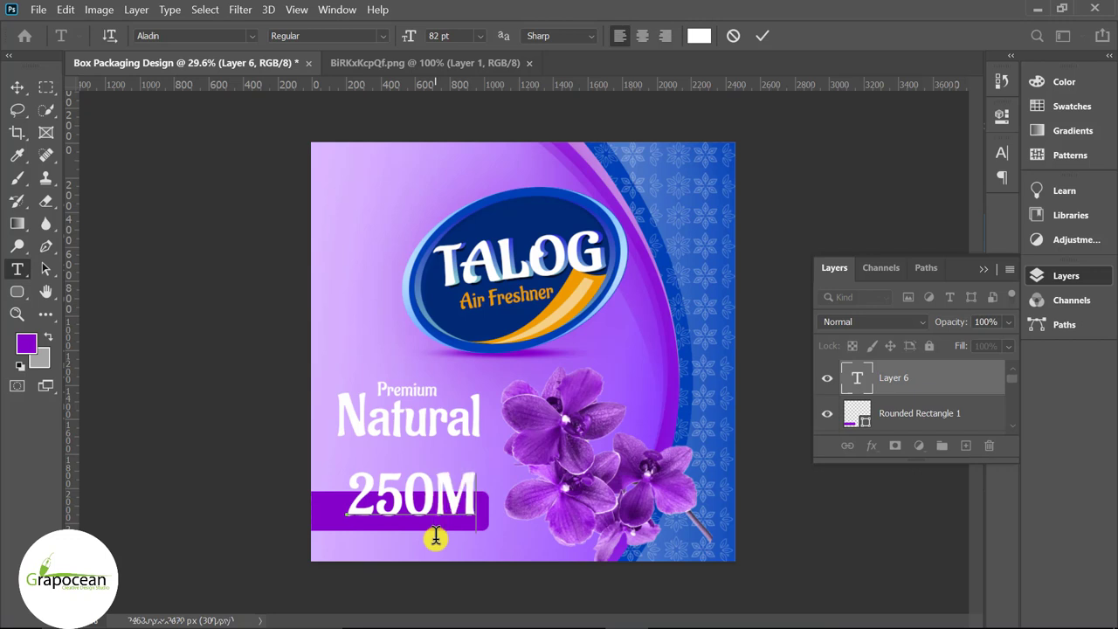
Step: Reduce the 250ml text from 82 pt to 19 pt
{"action": "left_click", "coordinate": [435, 538]}
{"action": "type", "text": "ml"}
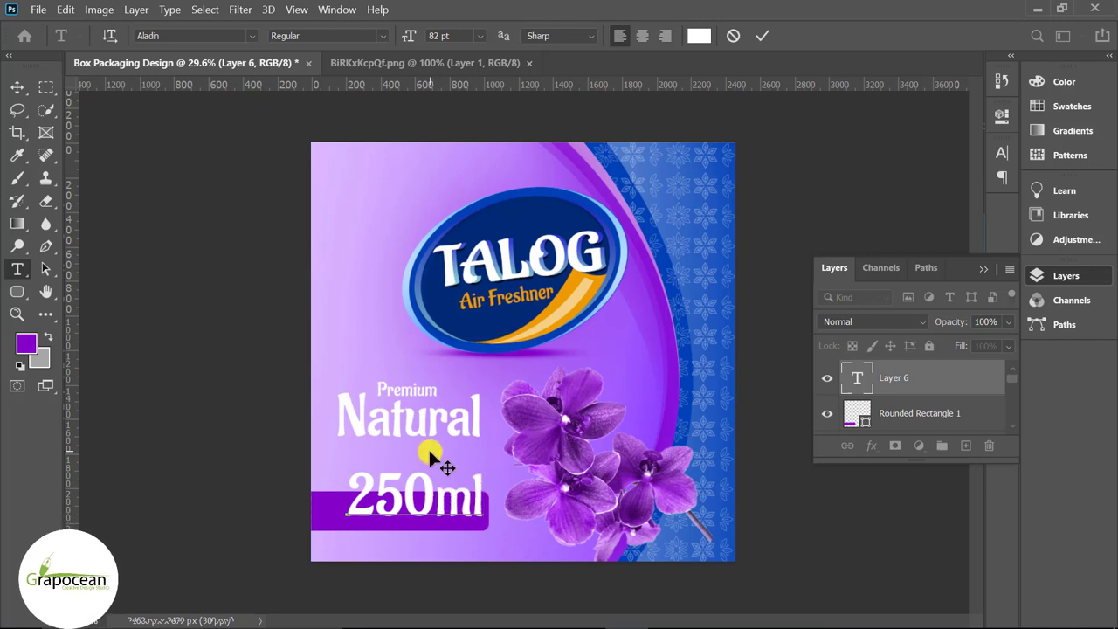
{"action": "key", "text": "ctrl+a"}
{"action": "left_click_drag", "start_coordinate": [408, 35], "coordinate": [364, 36]}
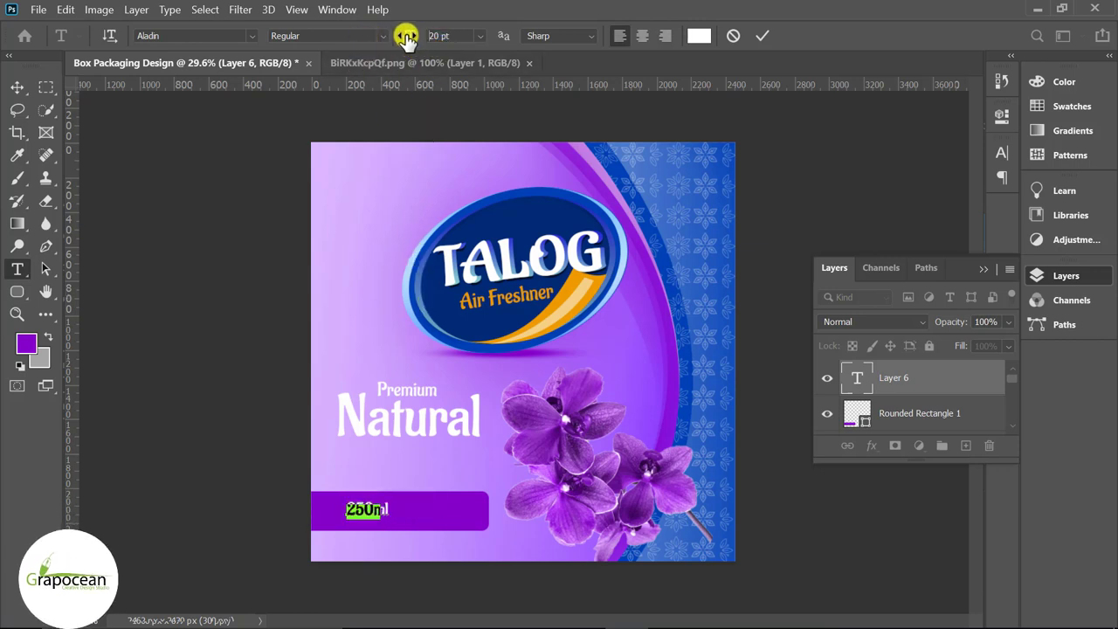
{"action": "left_click_drag", "start_coordinate": [408, 39], "coordinate": [404, 40]}
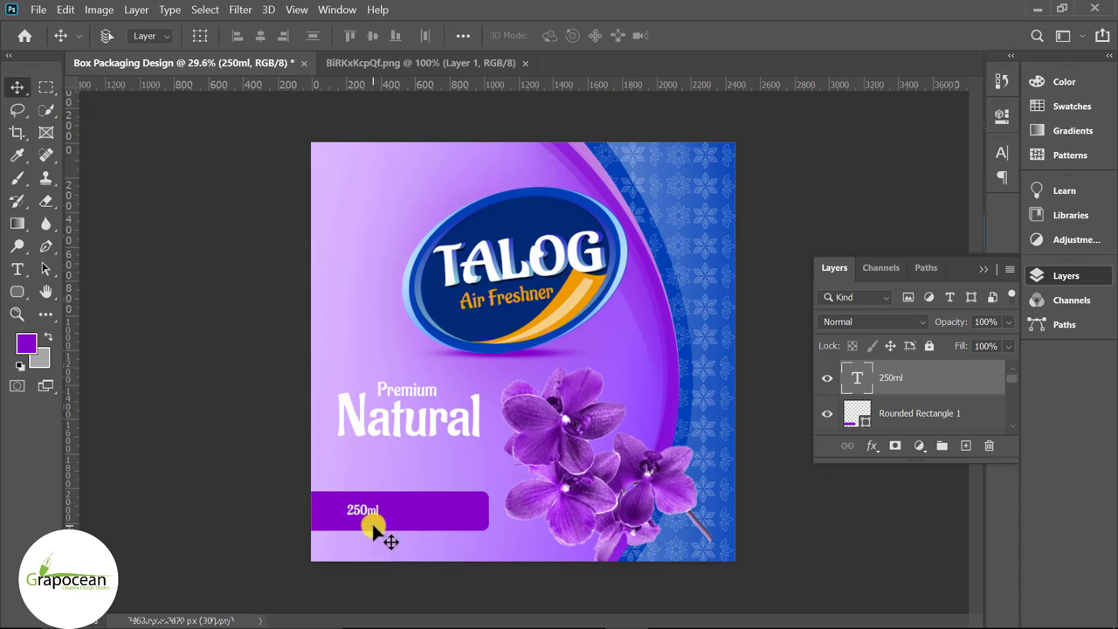
Step: Shift the 250ml text left in the bar and append ' – Pure Product label'
{"action": "scroll", "coordinate": [372, 521], "scroll_direction": "up", "scroll_amount": 4}
{"action": "mouse_move", "coordinate": [362, 521]}
{"action": "left_mouse_down"}
{"action": "mouse_move", "coordinate": [395, 531]}
{"action": "mouse_move", "coordinate": [327, 534]}
{"action": "left_mouse_up"}
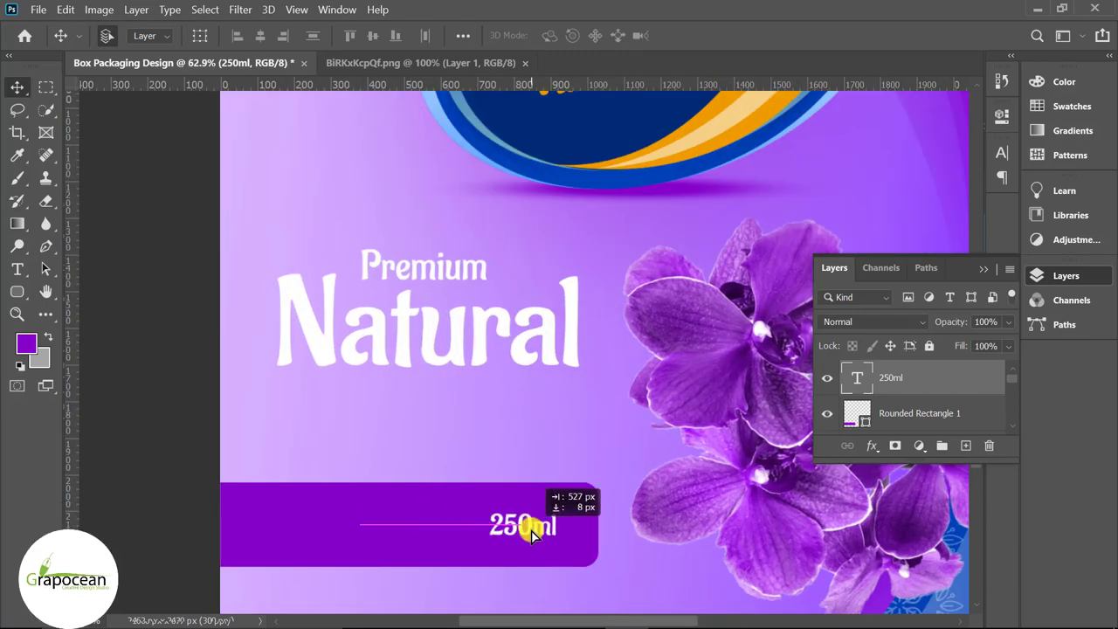
{"action": "left_click", "coordinate": [17, 269]}
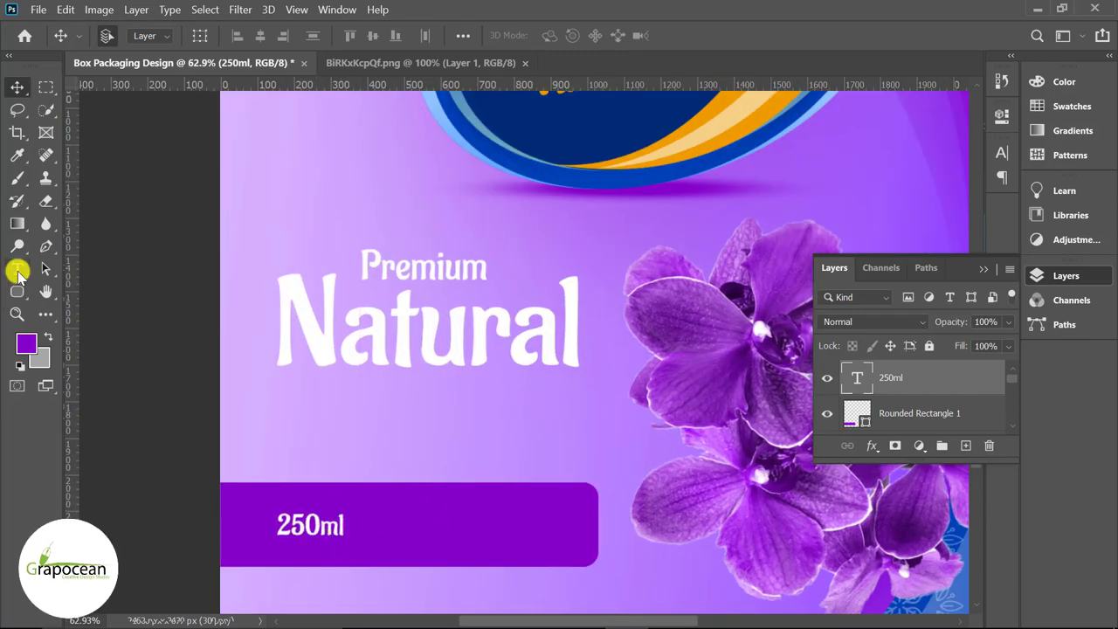
{"action": "left_click", "coordinate": [345, 526]}
{"action": "type", "text": "- "}
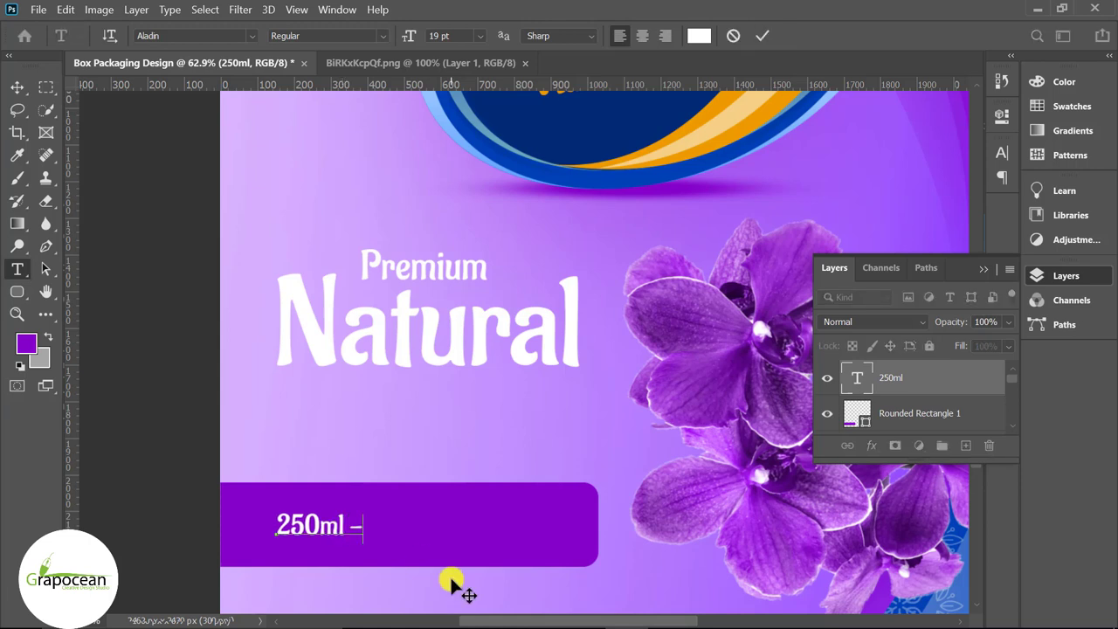
{"action": "type", "text": "Clacia"}
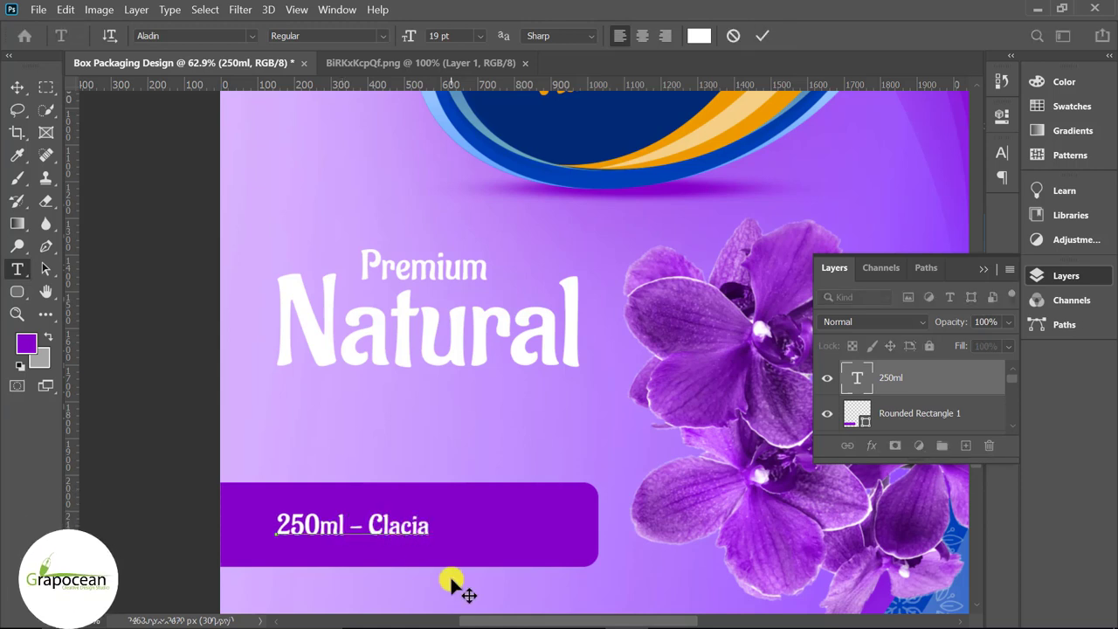
{"action": "key", "text": "BackSpace"}
{"action": "key", "text": "BackSpace"}
{"action": "key", "text": "BackSpace"}
{"action": "key", "text": "BackSpace"}
{"action": "key", "text": "BackSpace"}
{"action": "key", "text": "BackSpace"}
{"action": "type", "text": "Pur"}
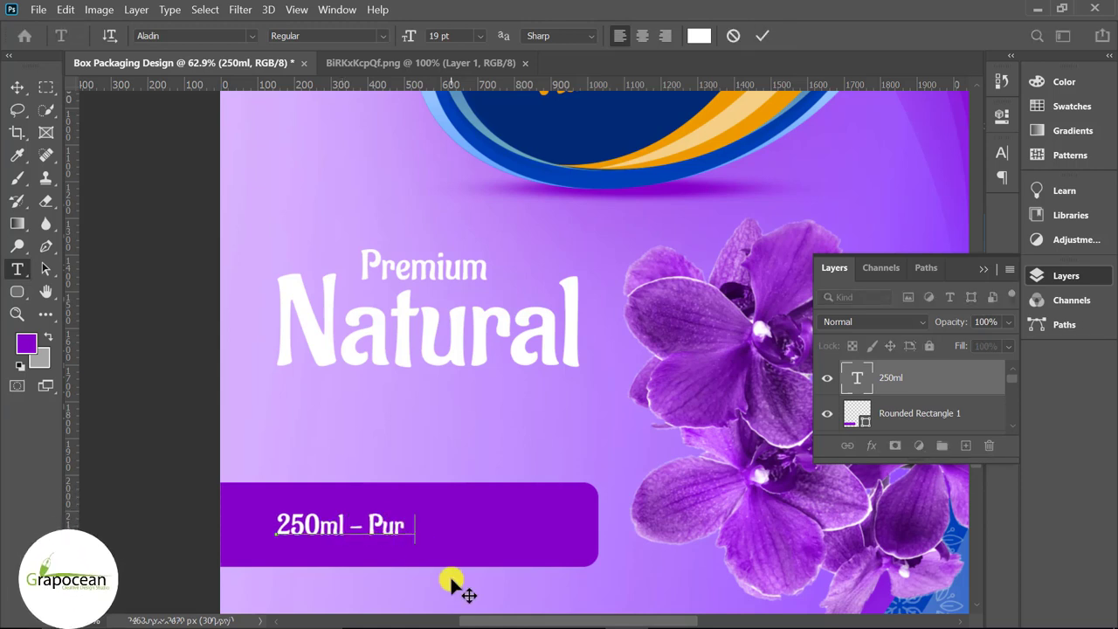
{"action": "type", "text": "e Pro"}
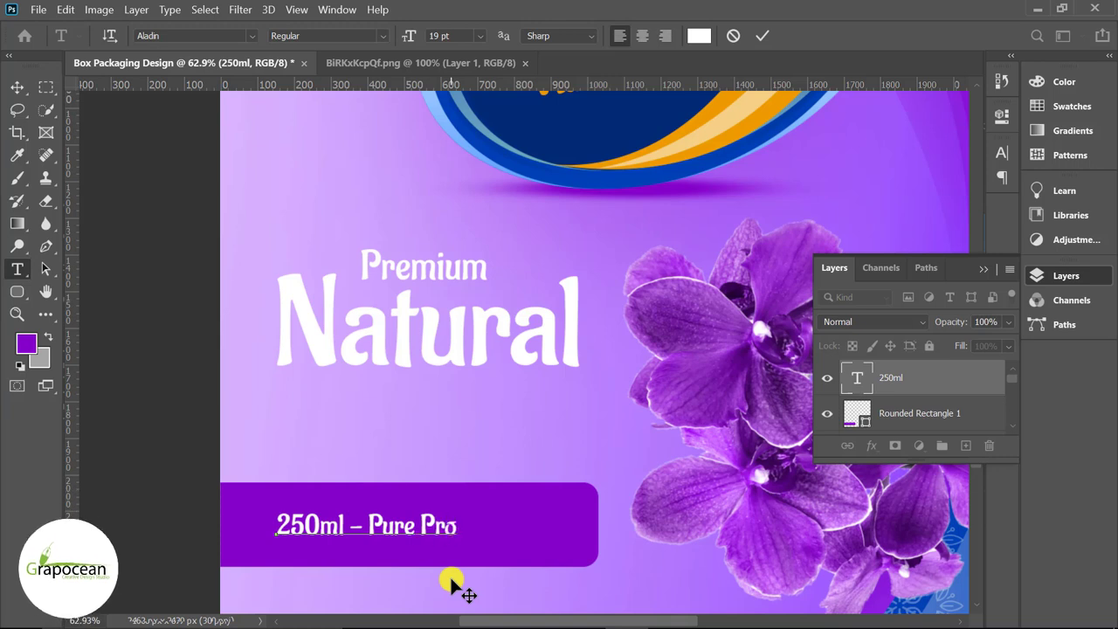
{"action": "type", "text": "duct la"}
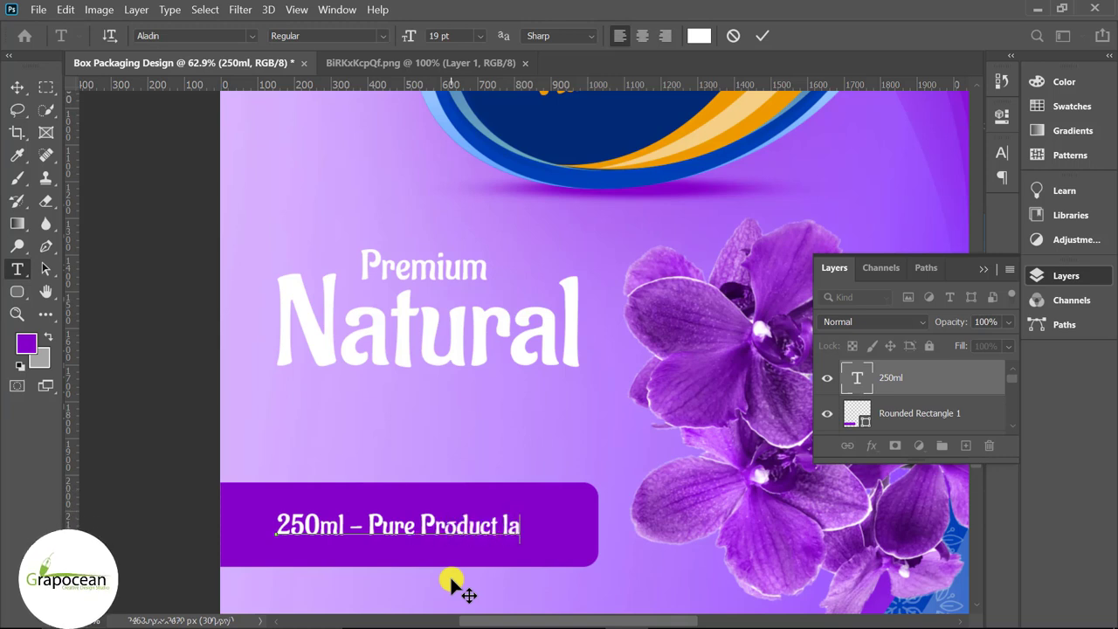
{"action": "type", "text": "bel"}
Step: Colour the words 'Pure Product label' orange
{"action": "left_click_drag", "start_coordinate": [370, 524], "coordinate": [552, 525]}
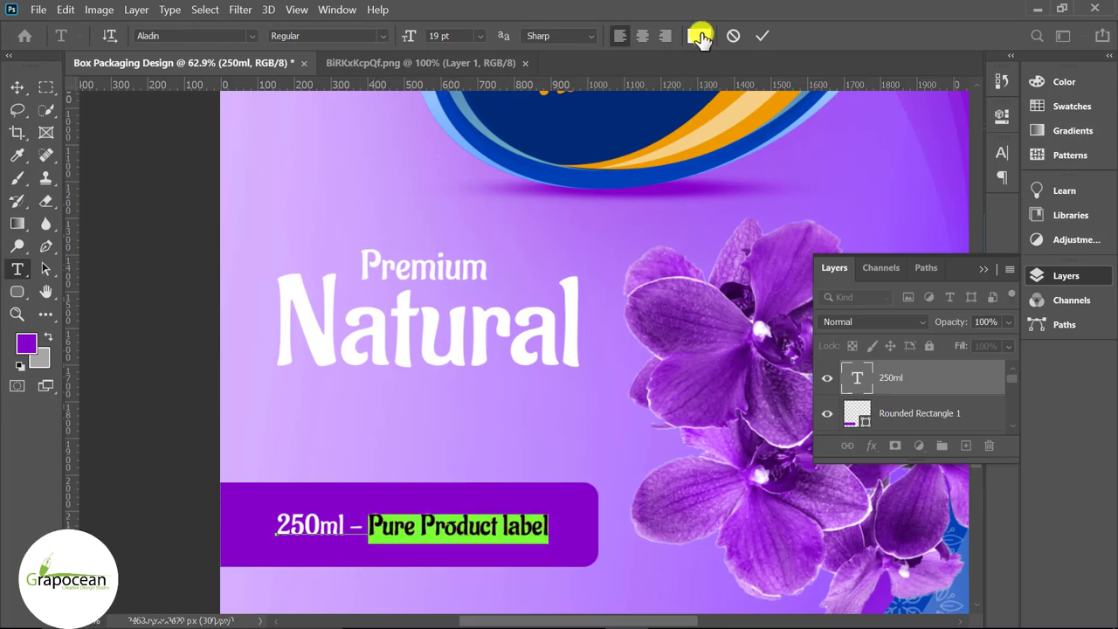
{"action": "left_click", "coordinate": [702, 39]}
{"action": "left_click", "coordinate": [743, 123]}
{"action": "mouse_move", "coordinate": [741, 288]}
{"action": "left_mouse_down"}
{"action": "mouse_move", "coordinate": [931, 387]}
{"action": "mouse_move", "coordinate": [549, 416]}
{"action": "left_mouse_up"}
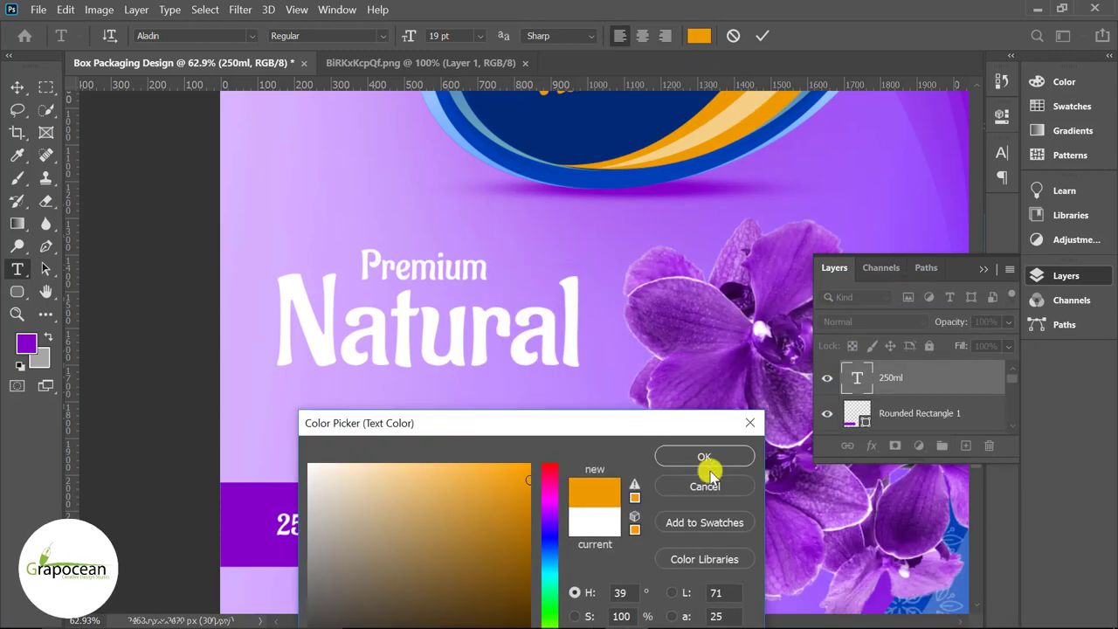
{"action": "left_click", "coordinate": [708, 465]}
{"action": "scroll", "coordinate": [669, 489], "scroll_direction": "down", "scroll_amount": 3}
{"action": "left_click", "coordinate": [18, 87]}
Step: Type a 'New Pack' text tag near the top-left corner of the box front
{"action": "scroll", "coordinate": [287, 449], "scroll_direction": "down", "scroll_amount": 2}
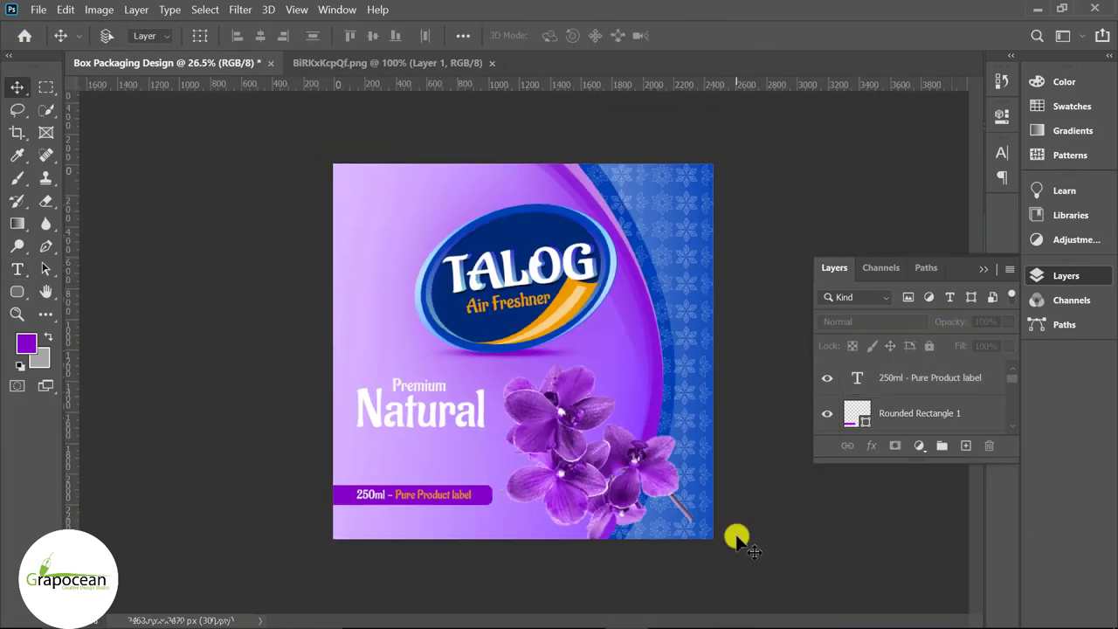
{"action": "scroll", "coordinate": [311, 278], "scroll_direction": "up", "scroll_amount": 2}
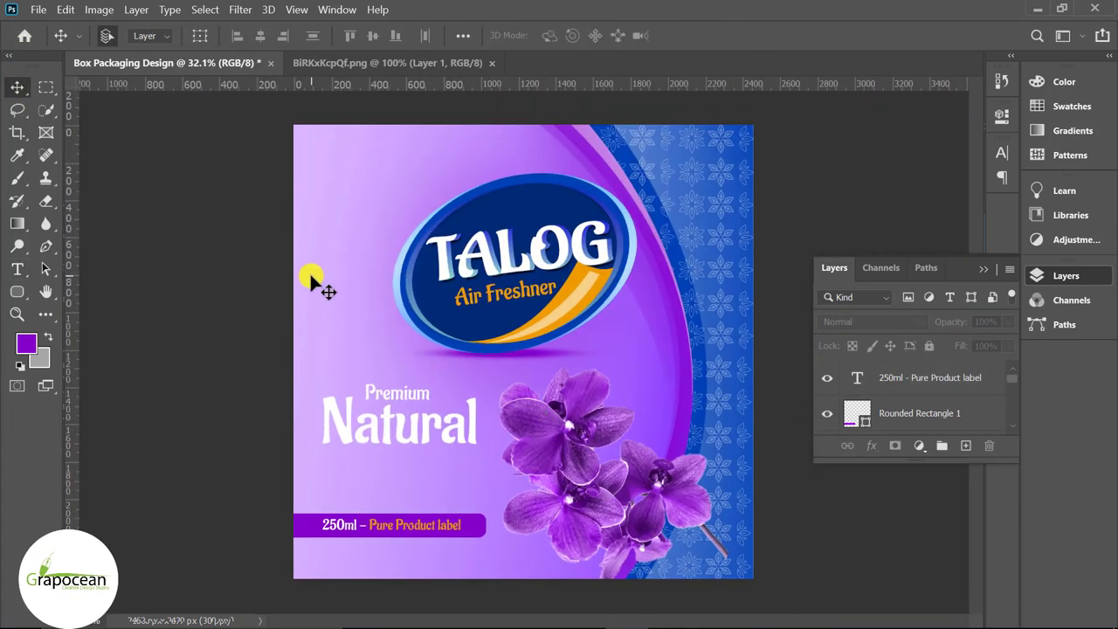
{"action": "left_click", "coordinate": [19, 267]}
{"action": "left_click", "coordinate": [344, 168]}
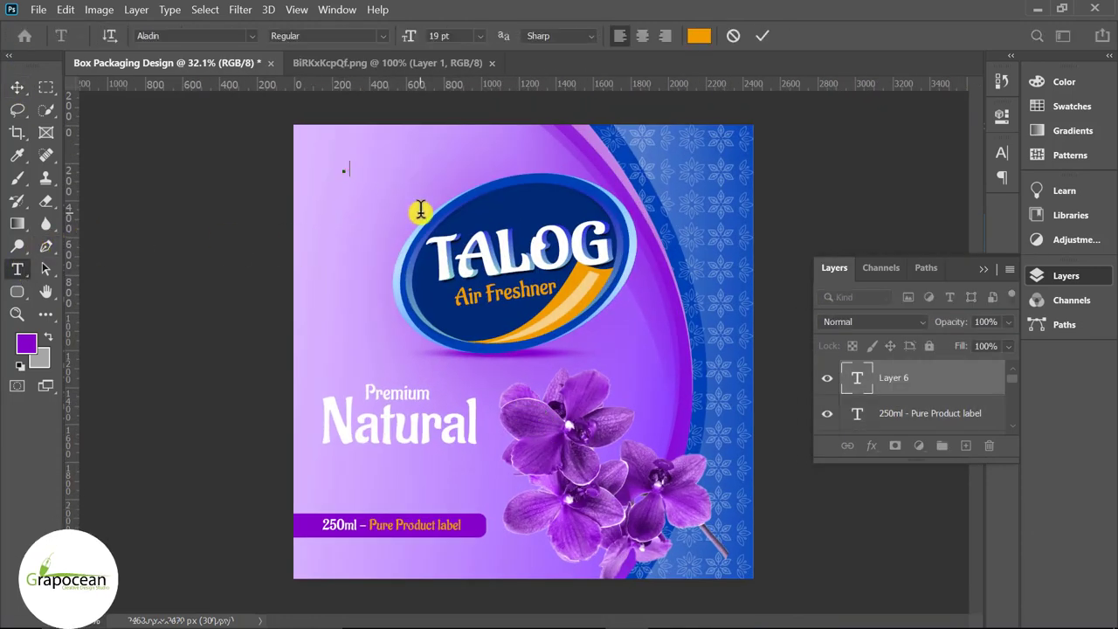
{"action": "type", "text": "new Pack"}
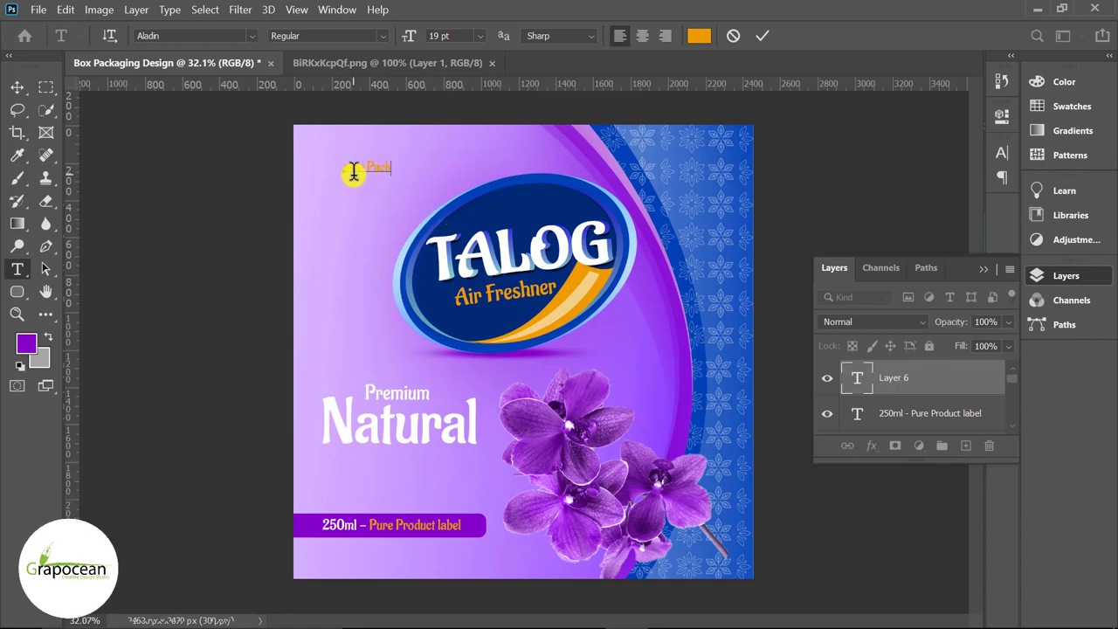
{"action": "scroll", "coordinate": [322, 148], "scroll_direction": "up", "scroll_amount": 2}
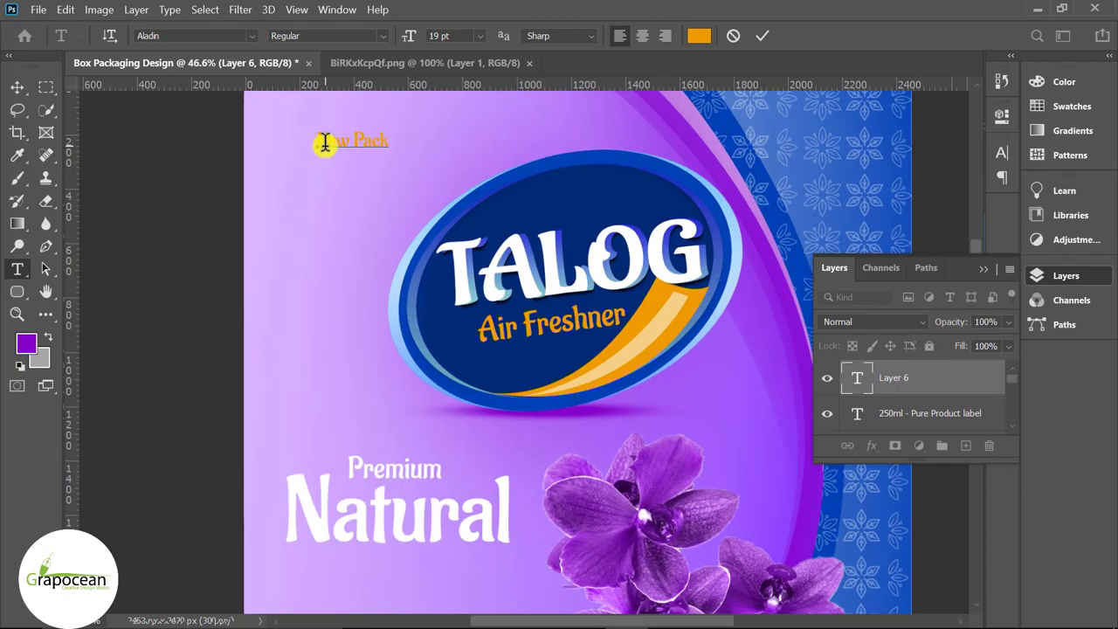
{"action": "scroll", "coordinate": [325, 142], "scroll_direction": "up", "scroll_amount": 1}
{"action": "left_click", "coordinate": [15, 86]}
{"action": "scroll", "coordinate": [463, 209], "scroll_direction": "down", "scroll_amount": 1}
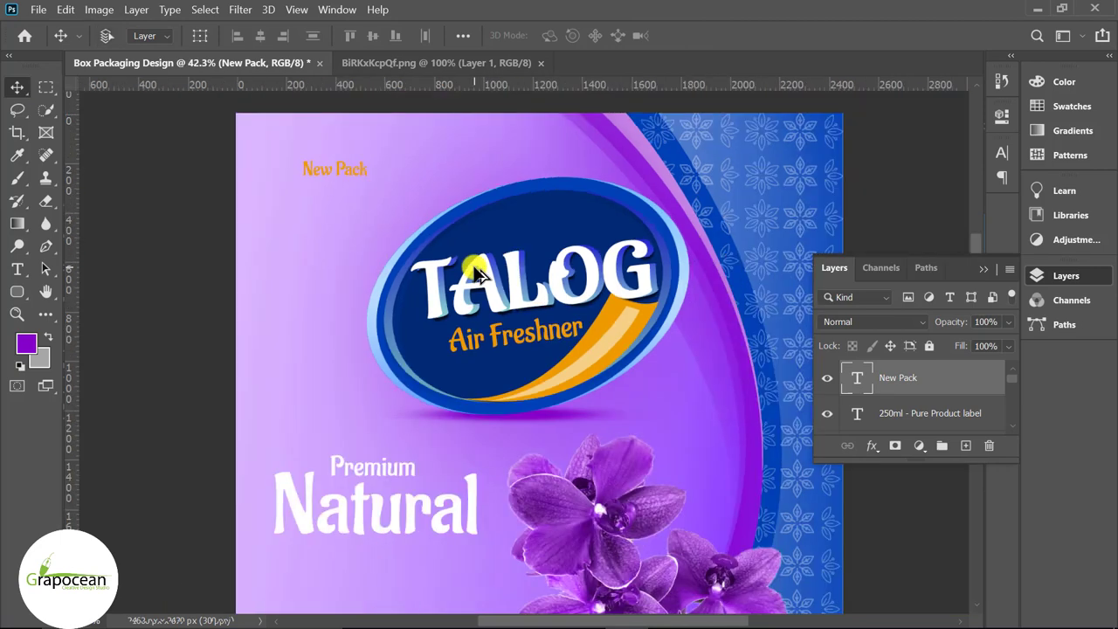
{"action": "scroll", "coordinate": [463, 210], "scroll_direction": "down", "scroll_amount": 1}
{"action": "right_click", "coordinate": [16, 177]}
Step: Choose the Brush tool with the first abstract streak brush preset
{"action": "left_click", "coordinate": [105, 174]}
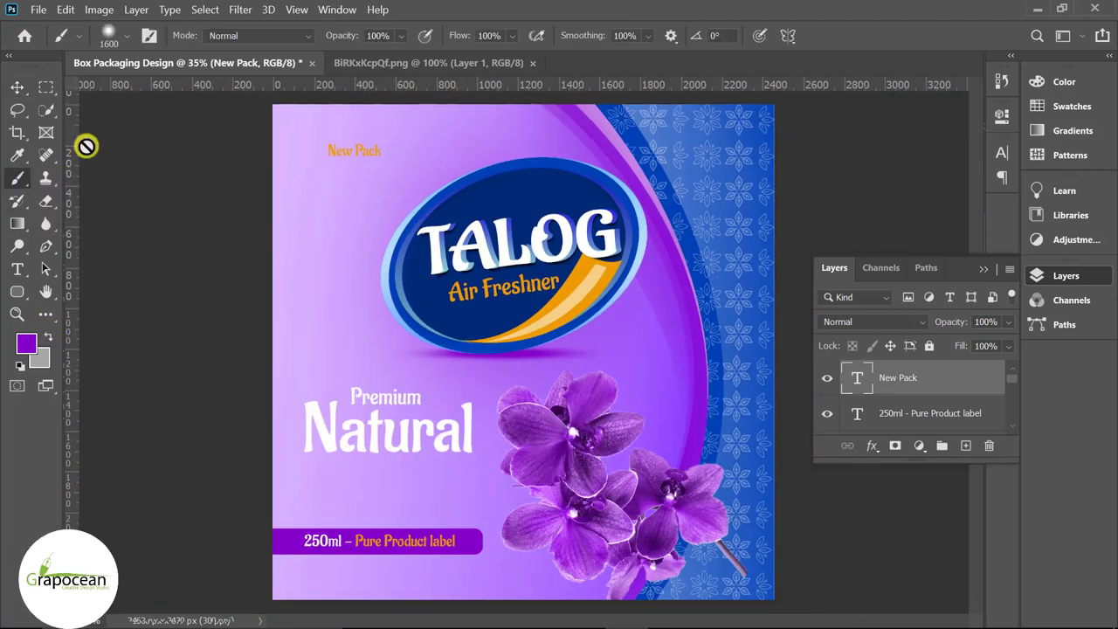
{"action": "left_click", "coordinate": [126, 35]}
{"action": "mouse_move", "coordinate": [215, 210]}
{"action": "left_mouse_down"}
{"action": "mouse_move", "coordinate": [219, 230]}
{"action": "mouse_move", "coordinate": [219, 205]}
{"action": "left_mouse_up"}
{"action": "scroll", "coordinate": [151, 267], "scroll_direction": "down", "scroll_amount": 1}
{"action": "scroll", "coordinate": [149, 264], "scroll_direction": "up", "scroll_amount": 2}
{"action": "scroll", "coordinate": [122, 271], "scroll_direction": "down", "scroll_amount": 2}
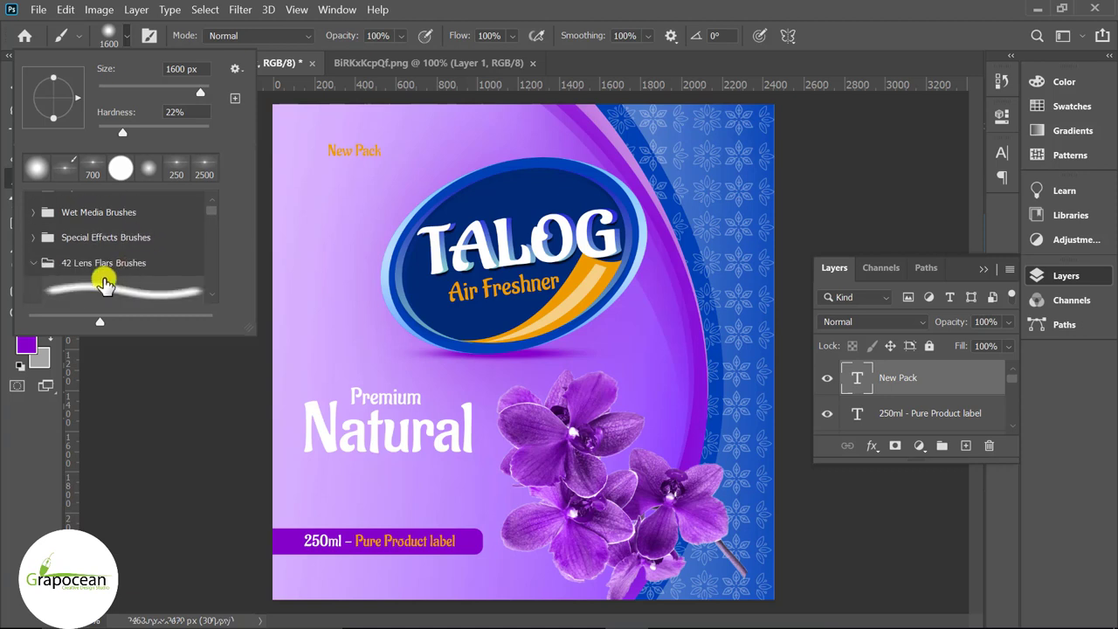
{"action": "left_click", "coordinate": [33, 262]}
{"action": "scroll", "coordinate": [162, 271], "scroll_direction": "down", "scroll_amount": 1}
{"action": "scroll", "coordinate": [100, 280], "scroll_direction": "down", "scroll_amount": 2}
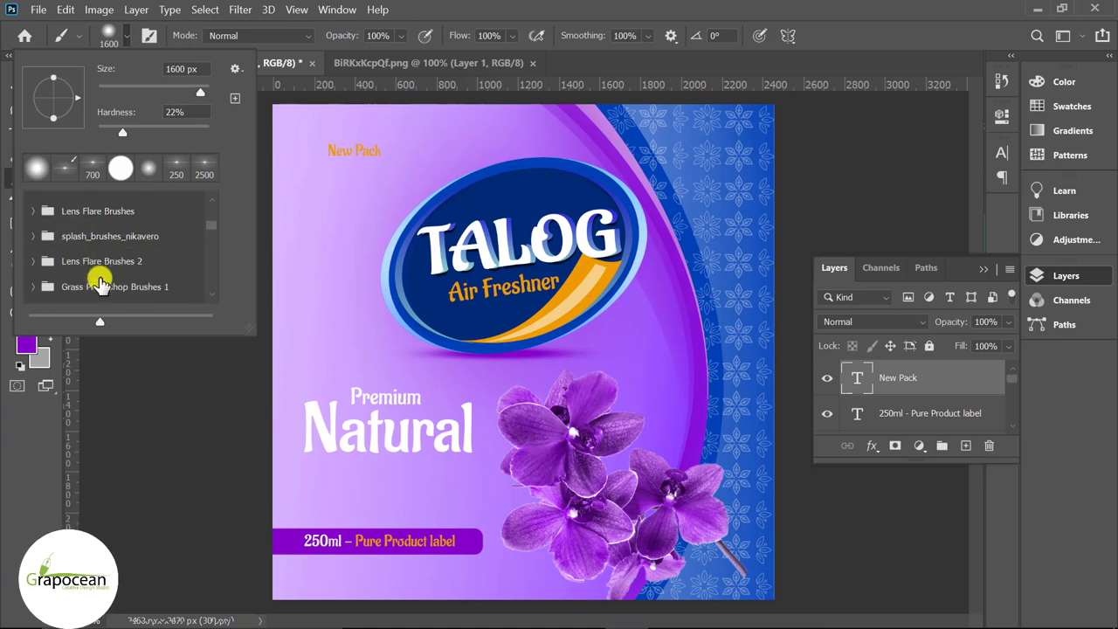
{"action": "scroll", "coordinate": [101, 281], "scroll_direction": "down", "scroll_amount": 1}
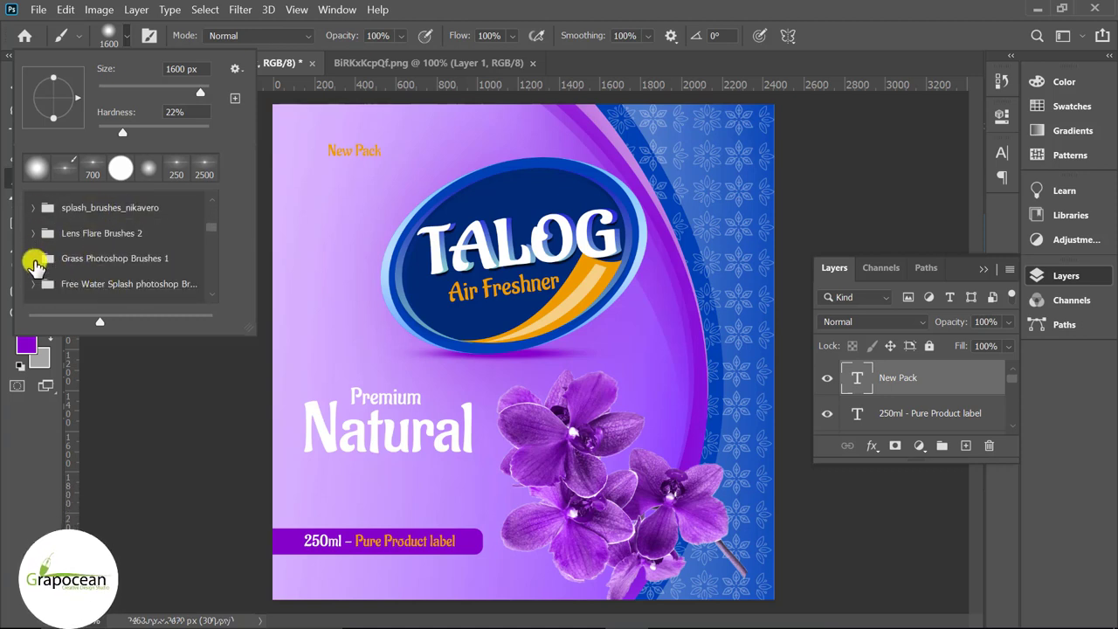
{"action": "scroll", "coordinate": [35, 264], "scroll_direction": "down", "scroll_amount": 2}
{"action": "scroll", "coordinate": [35, 262], "scroll_direction": "down", "scroll_amount": 3}
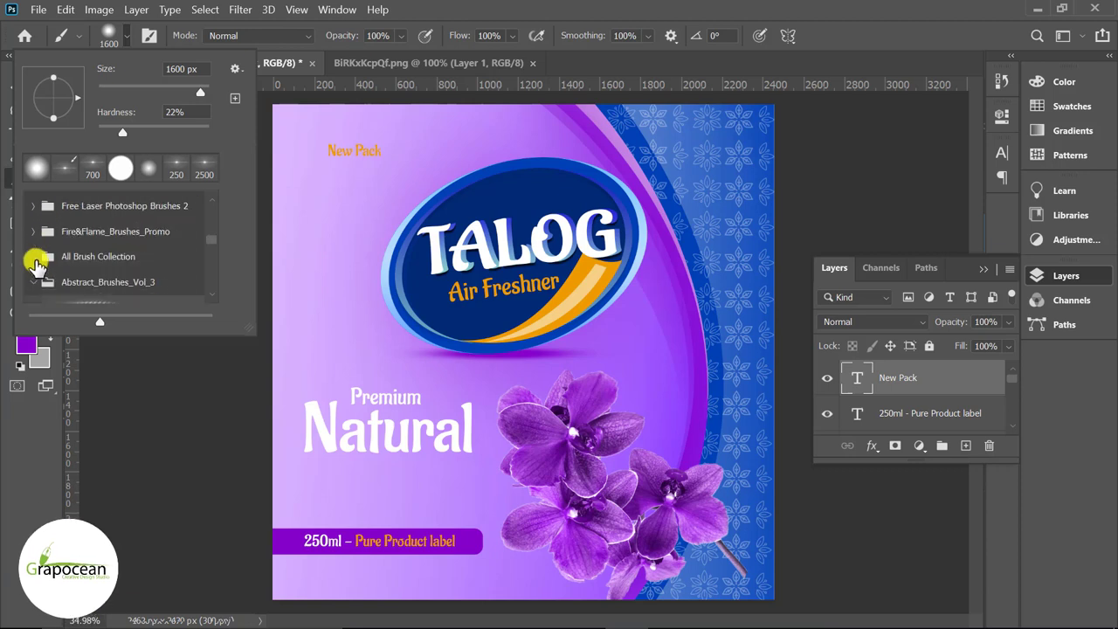
{"action": "left_click", "coordinate": [140, 303]}
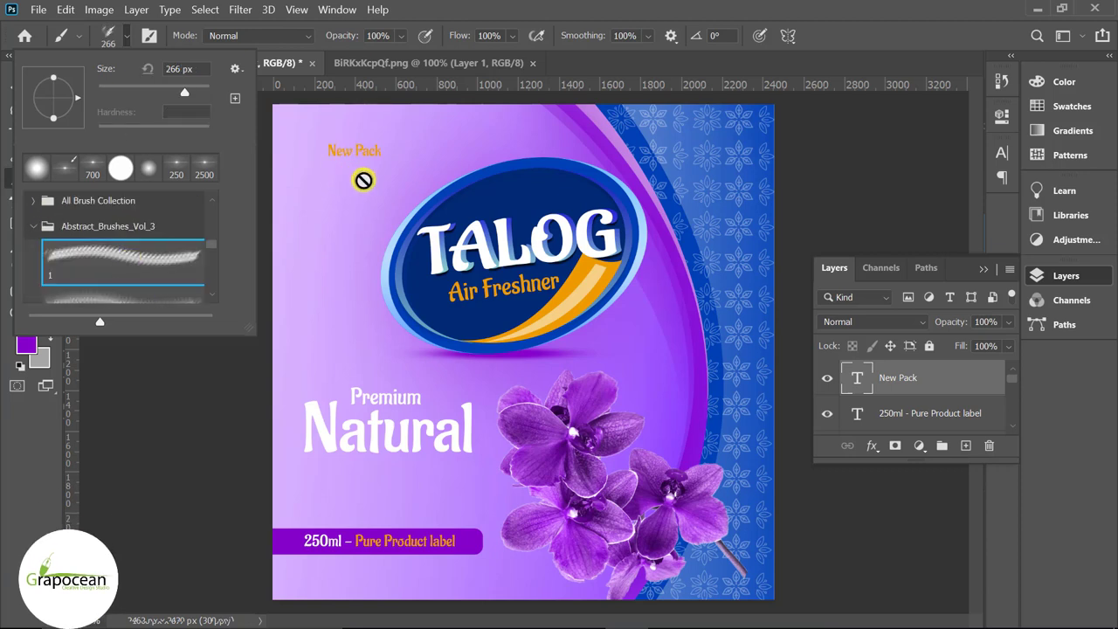
Step: Paint a large soft purple stamp at top-left on a new layer, at 36% opacity
{"action": "left_click", "coordinate": [966, 446]}
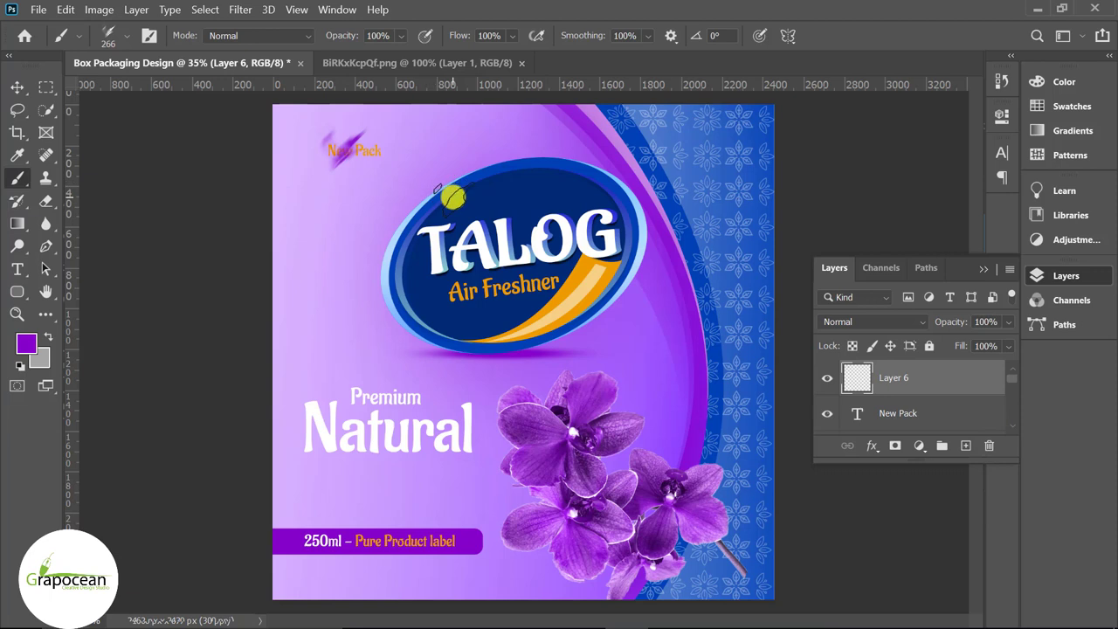
{"action": "key", "text": "ctrl+z"}
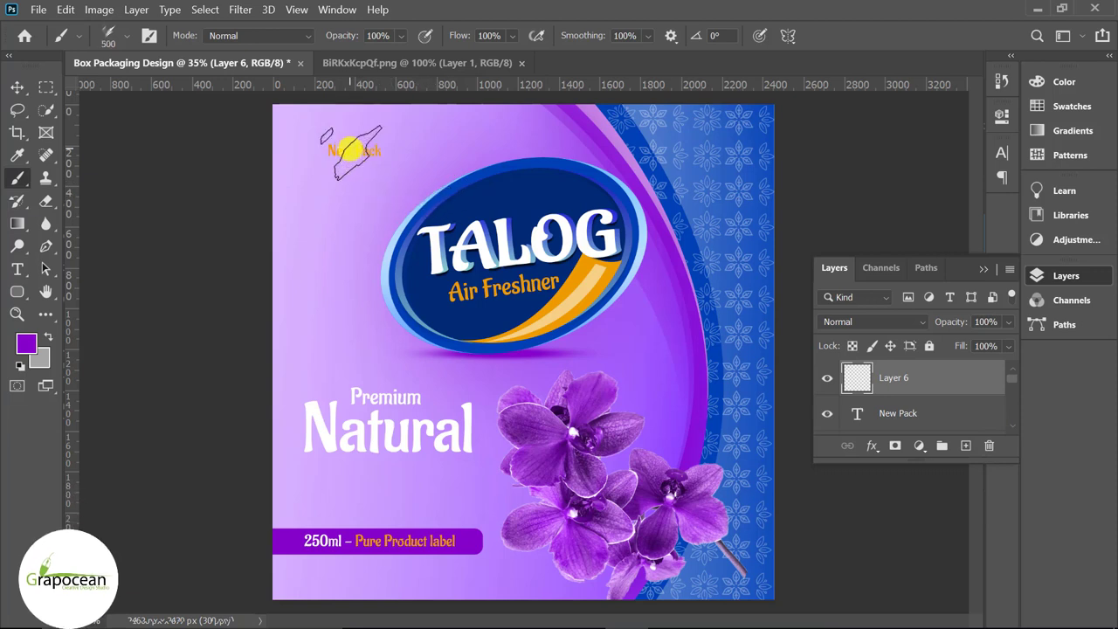
{"action": "left_click", "coordinate": [346, 150]}
{"action": "scroll", "coordinate": [724, 305], "scroll_direction": "down", "scroll_amount": 2}
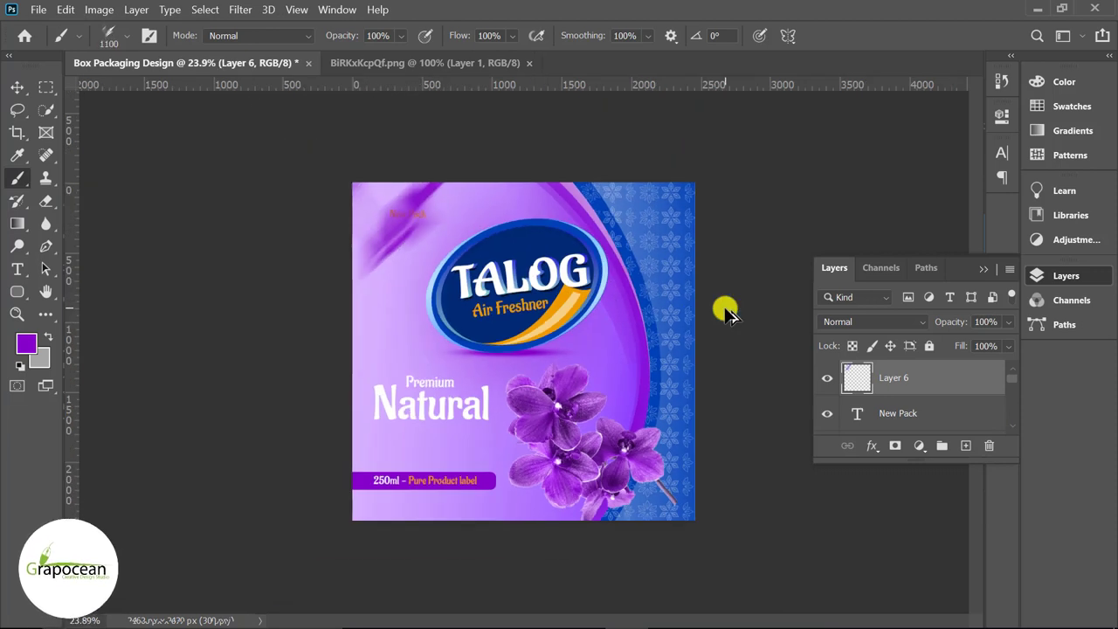
{"action": "key", "text": "bracketright"}
{"action": "key", "text": "bracketright"}
{"action": "left_click_drag", "start_coordinate": [1013, 327], "coordinate": [959, 347]}
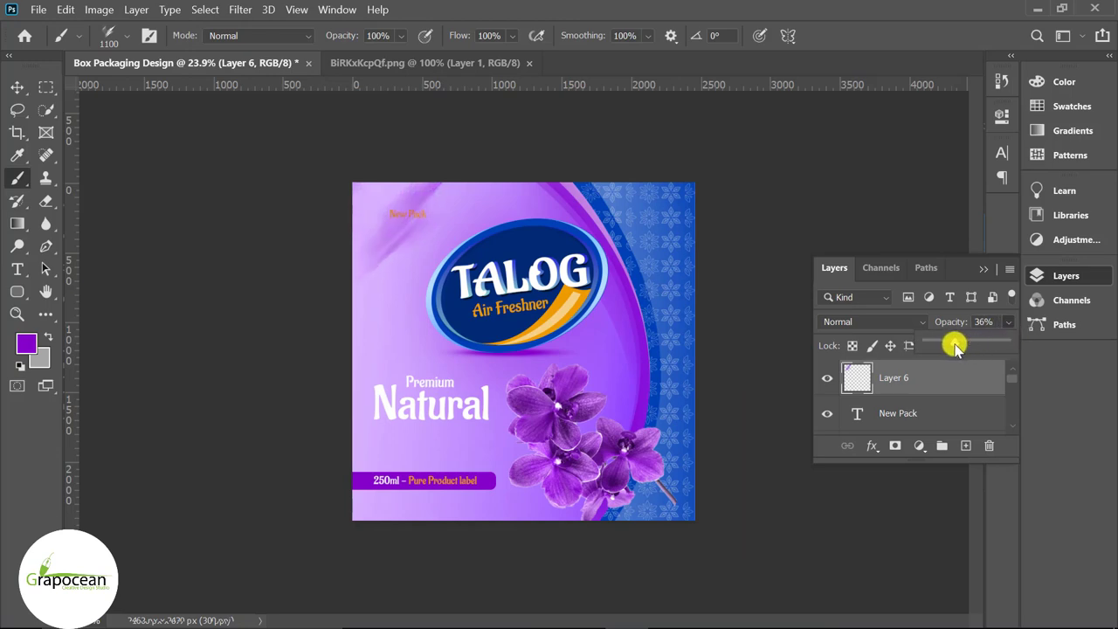
{"action": "key", "text": "v"}
{"action": "scroll", "coordinate": [399, 213], "scroll_direction": "up", "scroll_amount": 3}
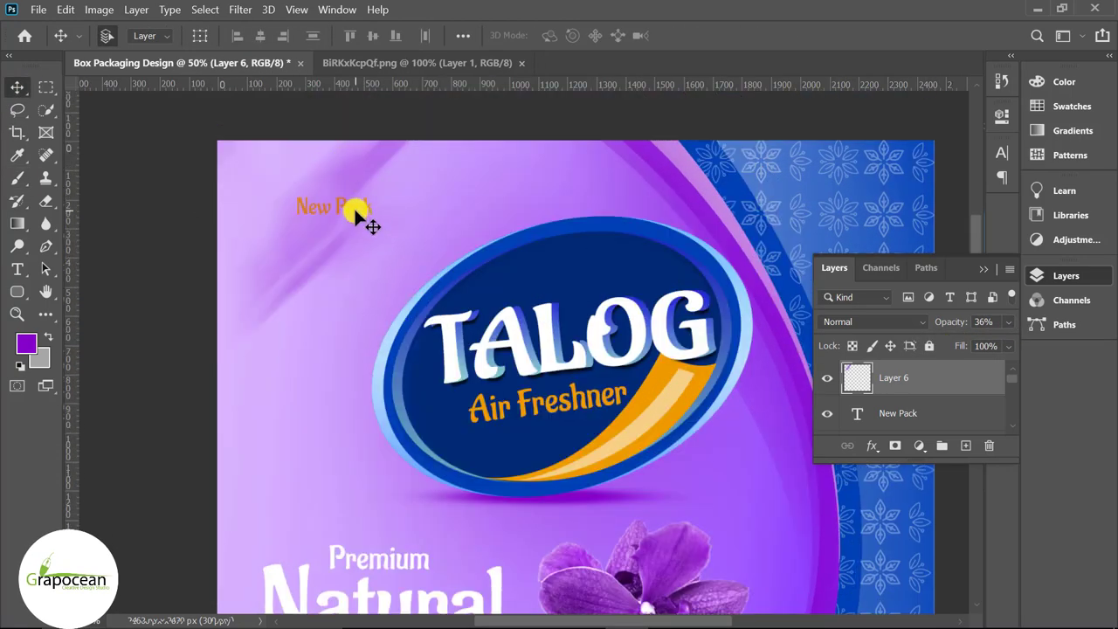
Step: Move New Pack above Layer 6 and recolour it with dark navy blue sampled from the logo
{"action": "left_click_drag", "start_coordinate": [904, 415], "coordinate": [916, 369]}
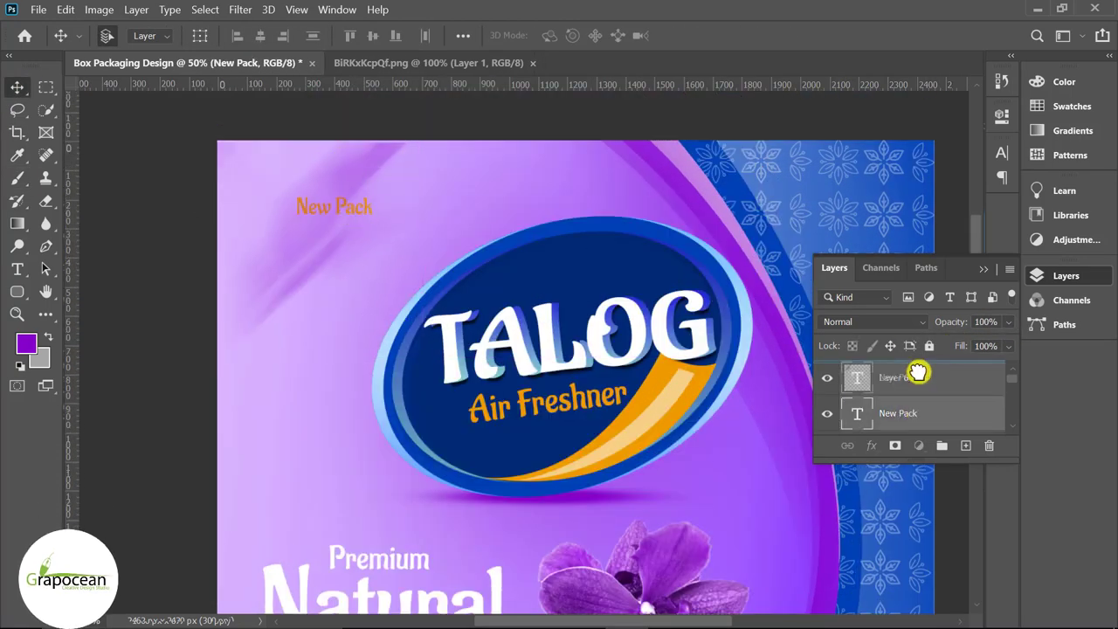
{"action": "left_click", "coordinate": [17, 269]}
{"action": "left_click_drag", "start_coordinate": [371, 206], "coordinate": [264, 199]}
{"action": "left_click", "coordinate": [699, 35]}
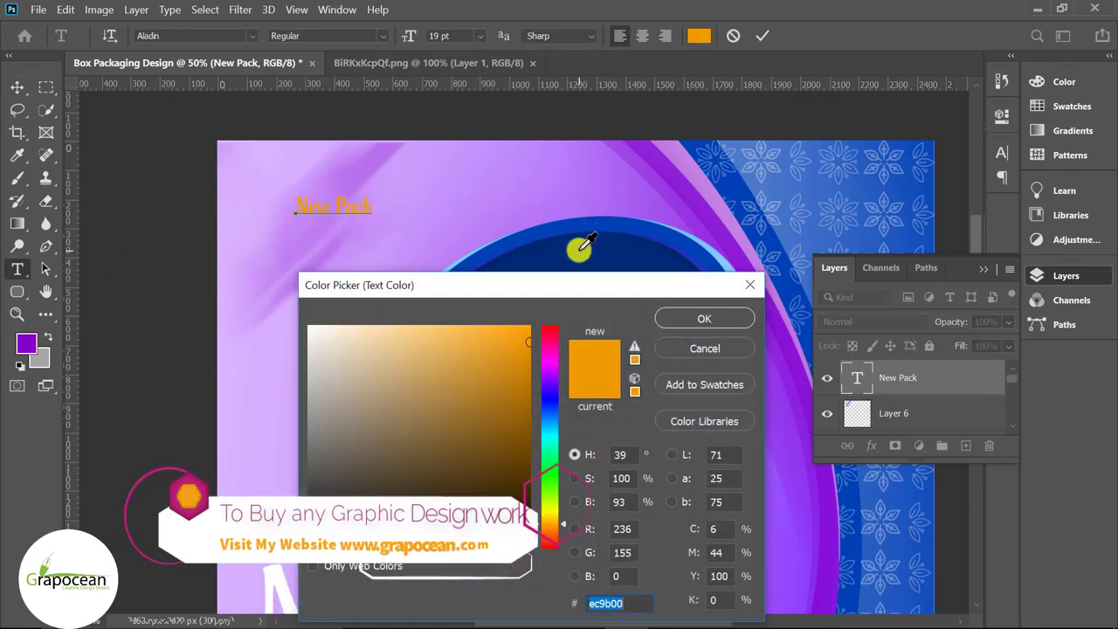
{"action": "left_click", "coordinate": [576, 250]}
{"action": "left_click", "coordinate": [710, 320]}
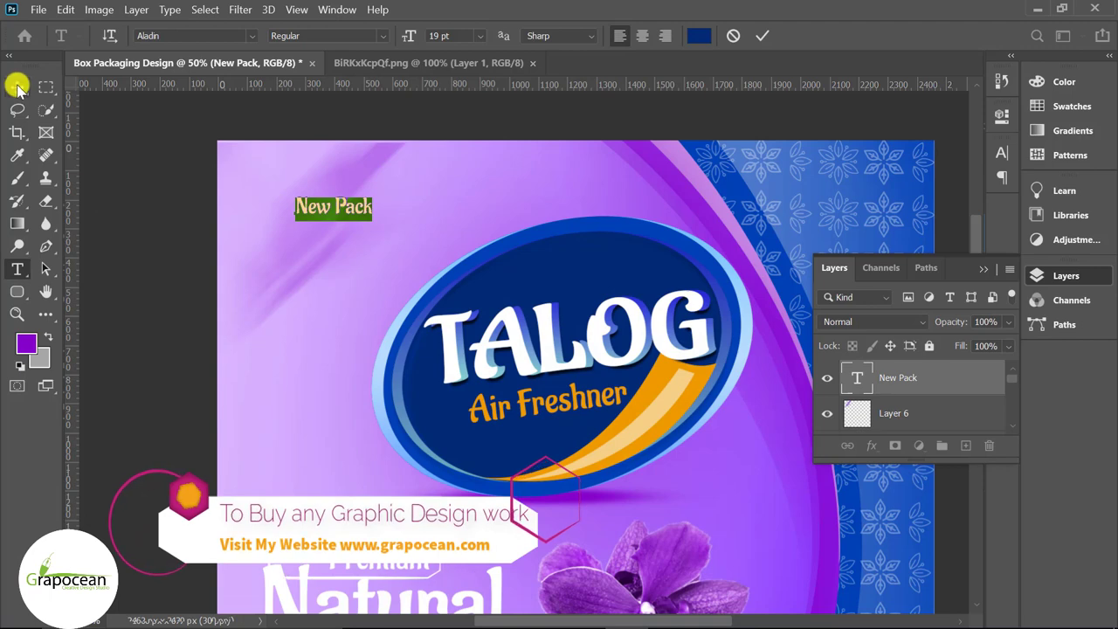
{"action": "left_click", "coordinate": [927, 382]}
Step: Give the New Pack layer a thin white Stroke positioned Outside
{"action": "right_click", "coordinate": [928, 384]}
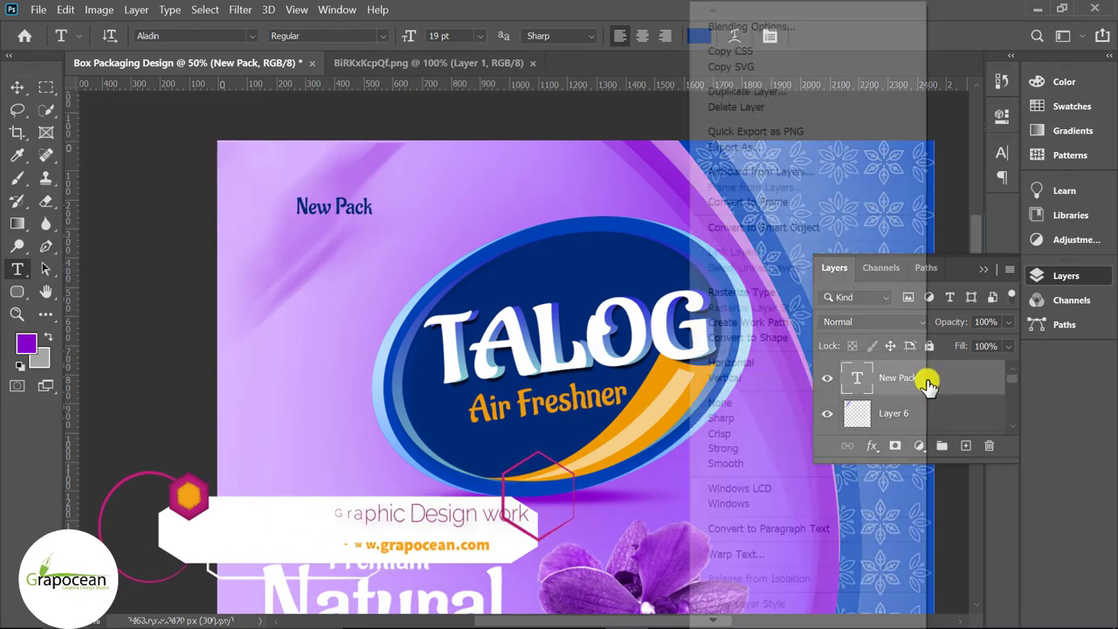
{"action": "left_click", "coordinate": [781, 22]}
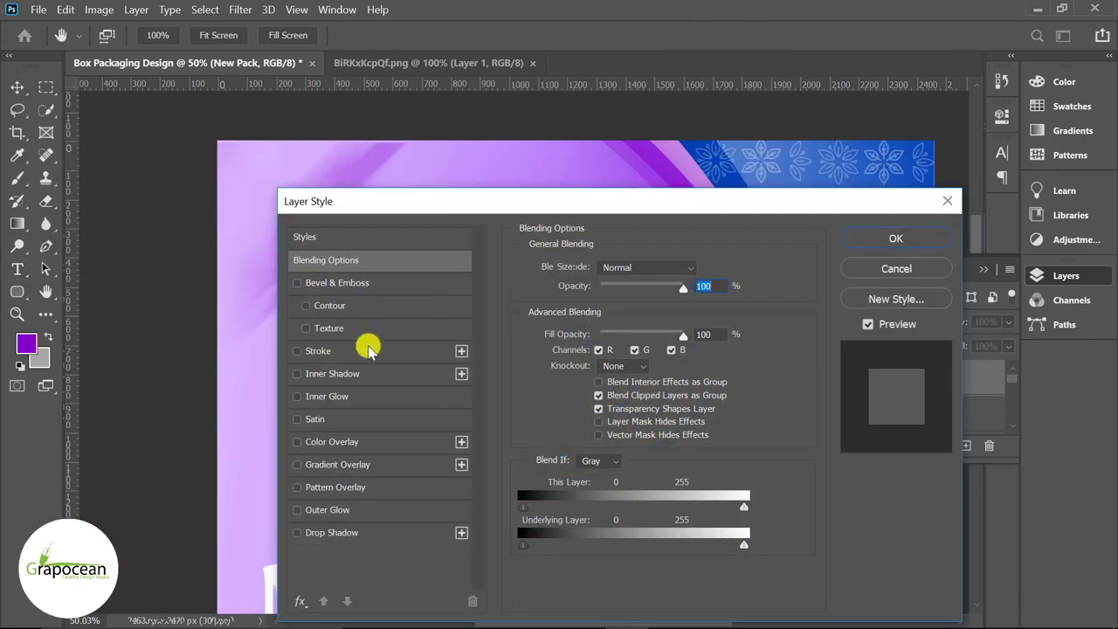
{"action": "left_click", "coordinate": [367, 347]}
{"action": "left_click_drag", "start_coordinate": [414, 197], "coordinate": [604, 174]}
{"action": "left_click", "coordinate": [485, 323]}
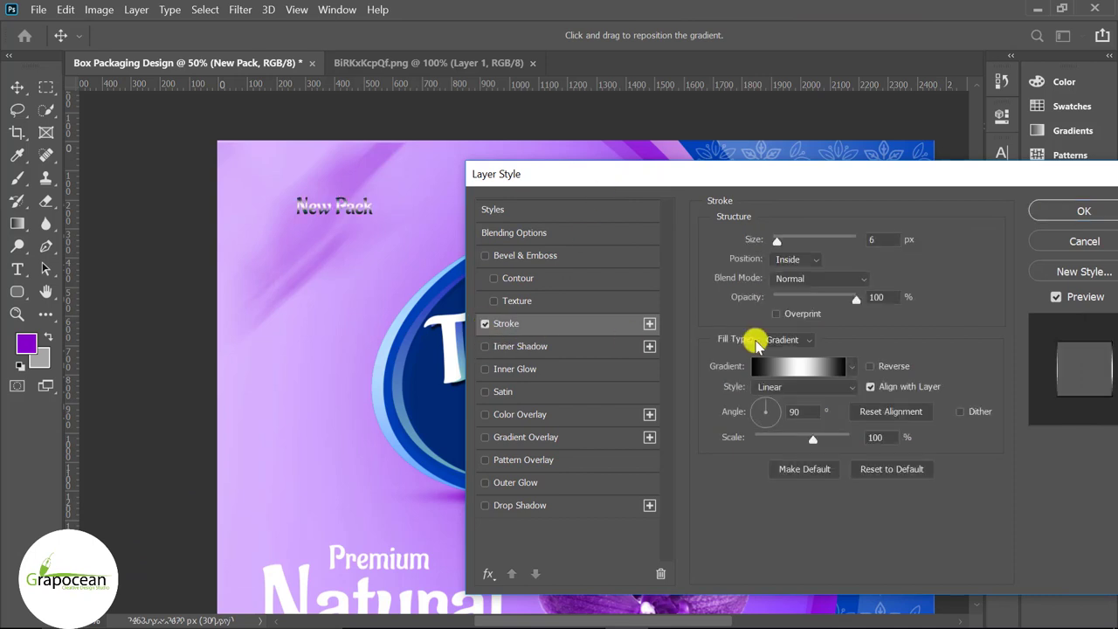
{"action": "left_click", "coordinate": [852, 366]}
{"action": "left_click", "coordinate": [790, 339]}
{"action": "left_click", "coordinate": [787, 337]}
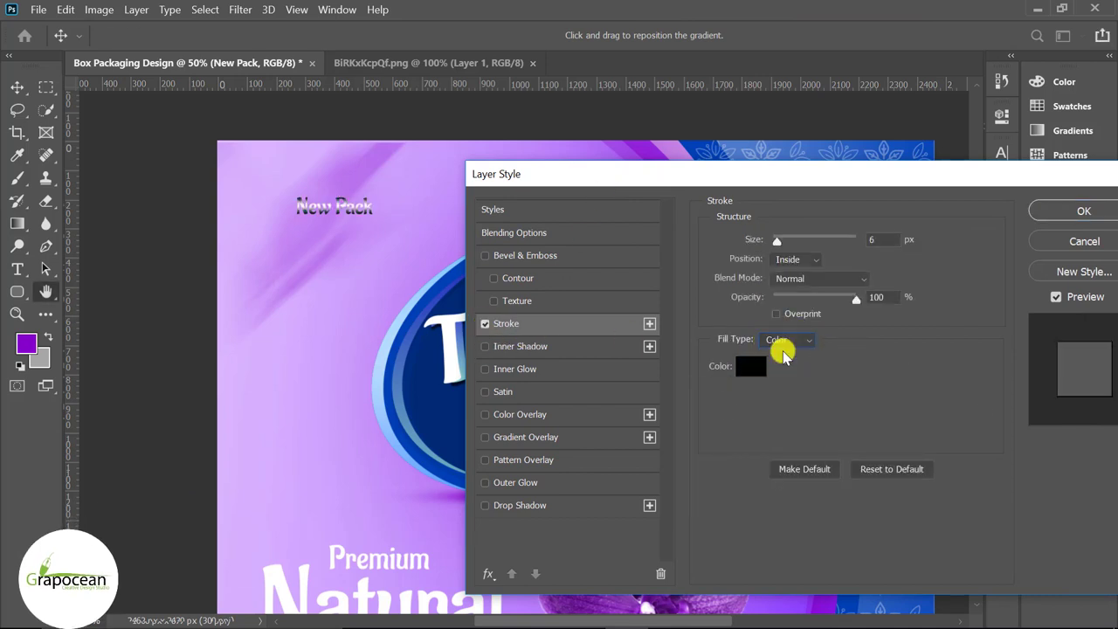
{"action": "left_click", "coordinate": [749, 367]}
{"action": "left_click", "coordinate": [309, 327]}
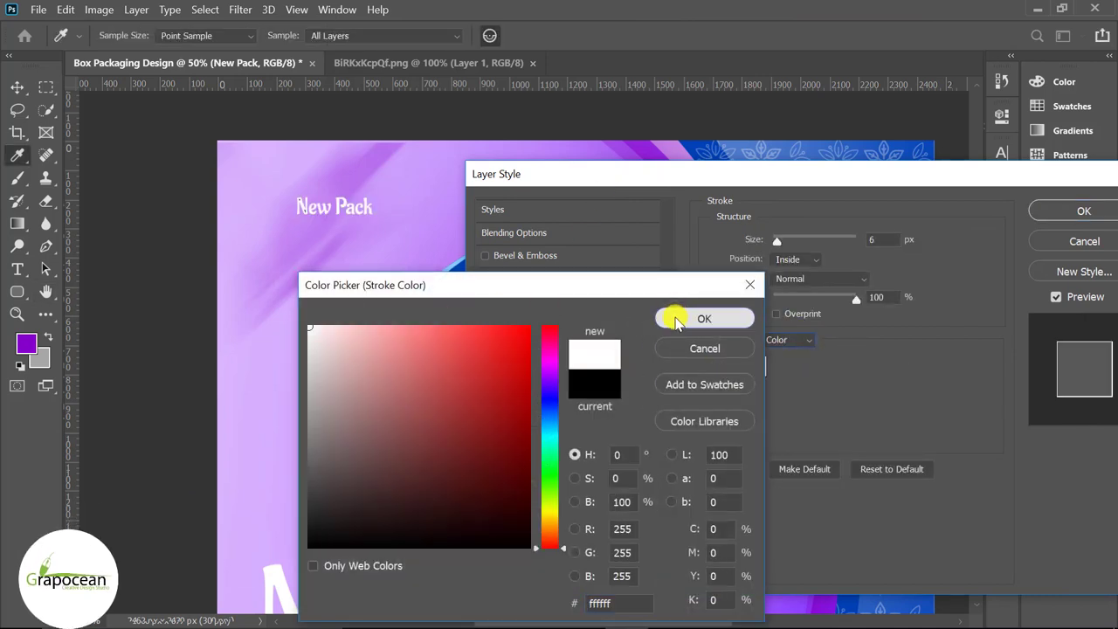
{"action": "left_click", "coordinate": [677, 319]}
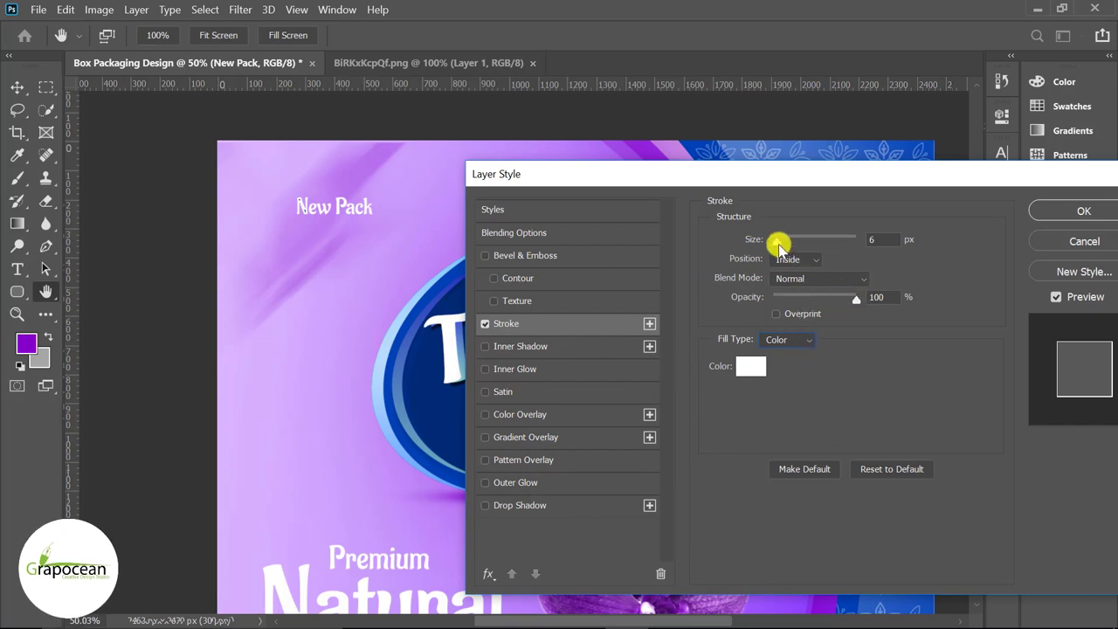
{"action": "left_click_drag", "start_coordinate": [777, 238], "coordinate": [776, 245]}
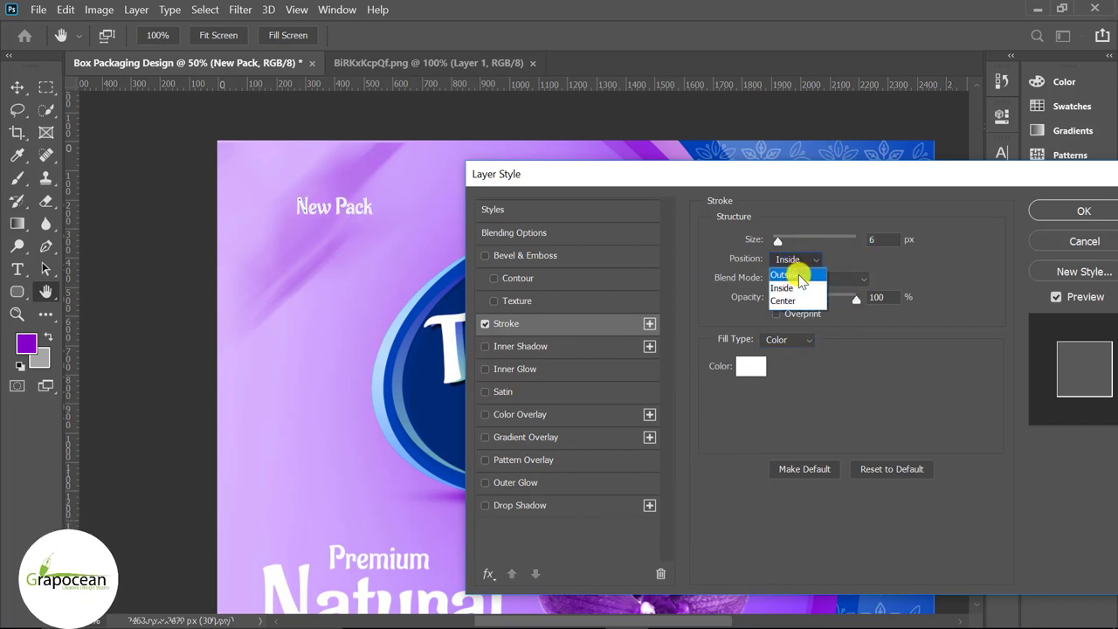
{"action": "left_click", "coordinate": [791, 275]}
Step: Add a drop shadow with 12 px distance and 5 px size, and apply the styles
{"action": "left_click", "coordinate": [538, 505]}
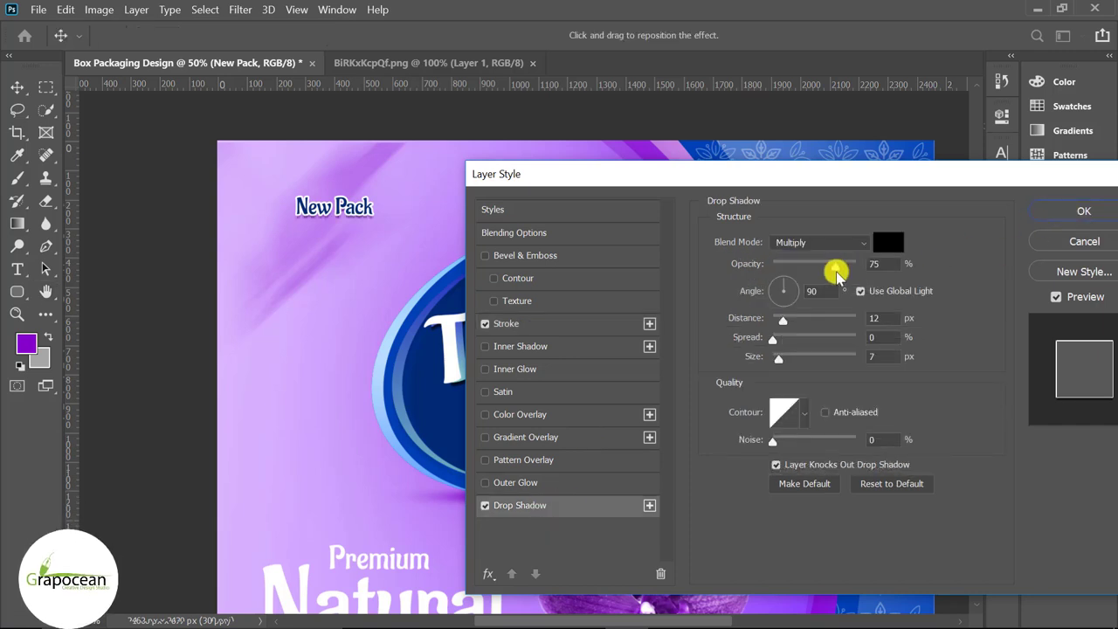
{"action": "left_click_drag", "start_coordinate": [774, 360], "coordinate": [778, 361]}
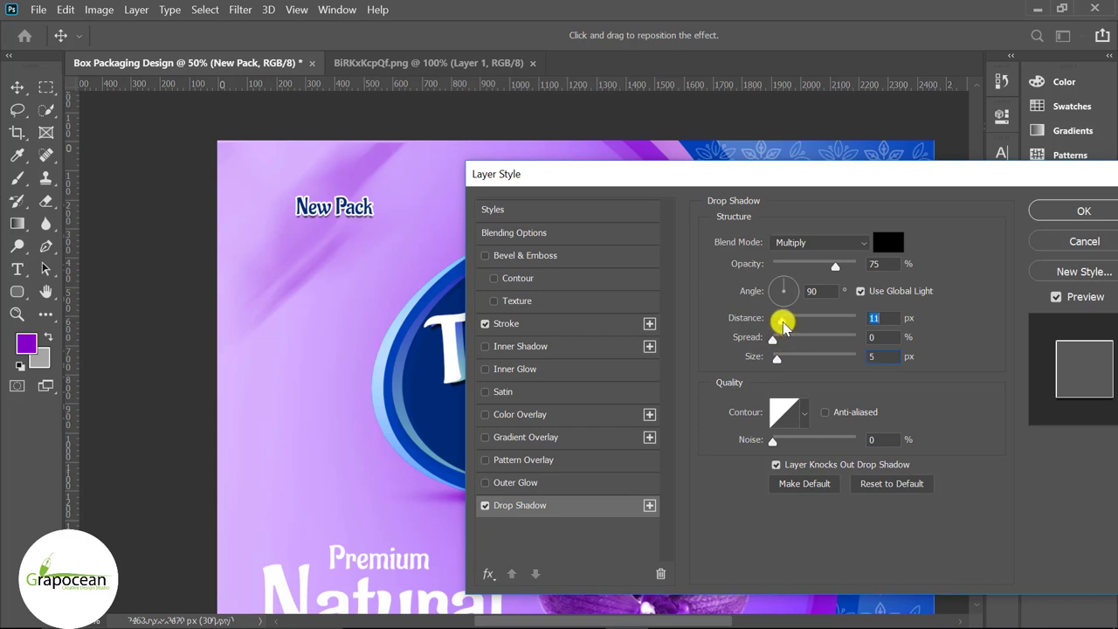
{"action": "left_click_drag", "start_coordinate": [783, 325], "coordinate": [785, 324]}
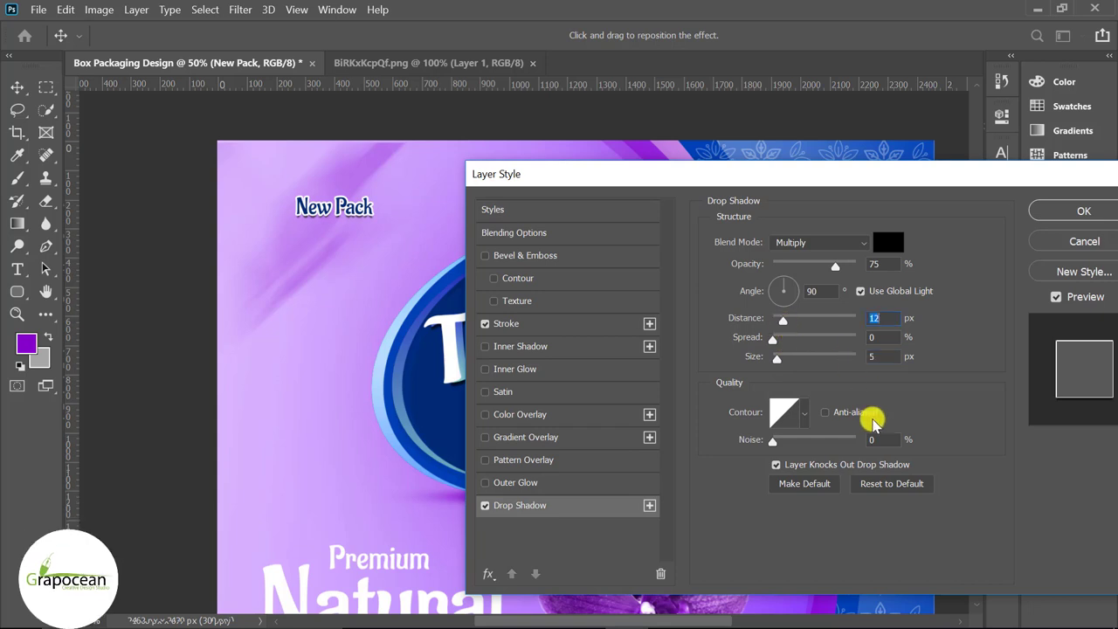
{"action": "left_click", "coordinate": [529, 330]}
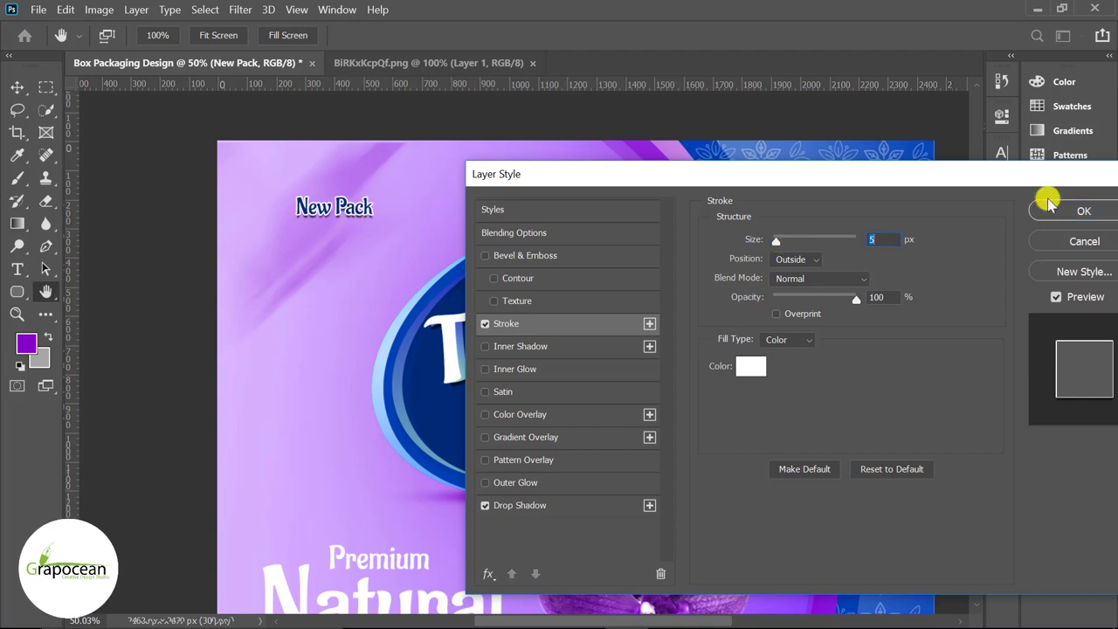
{"action": "left_click", "coordinate": [1080, 213]}
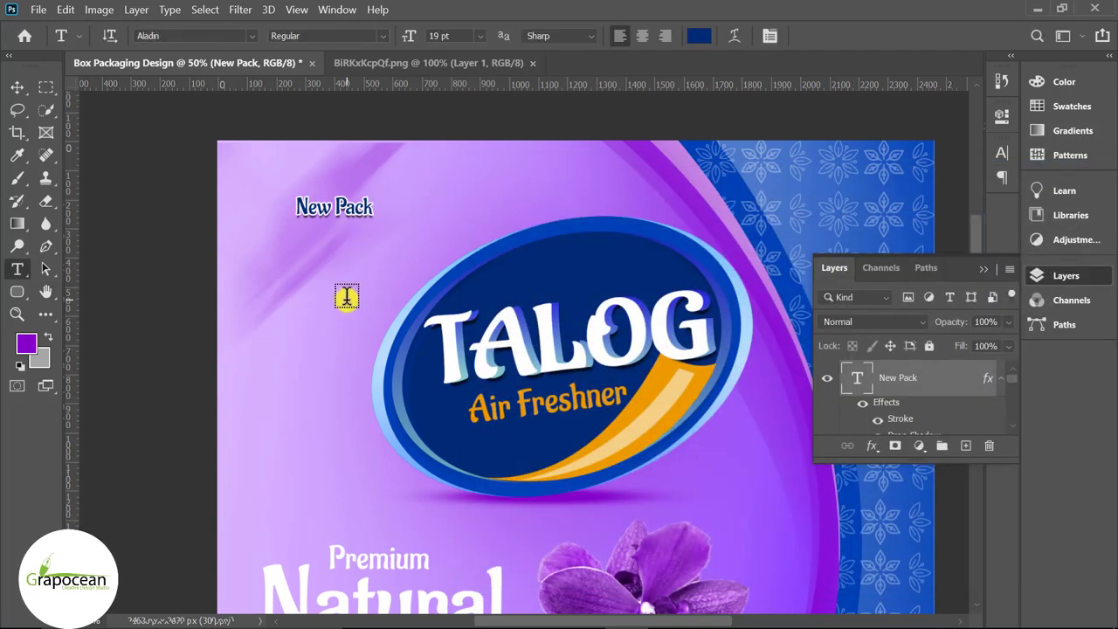
Step: Scale the New Pack tag up to about 225% at the top-left of the box
{"action": "left_click", "coordinate": [17, 87]}
{"action": "key", "text": "ctrl+0"}
{"action": "key", "text": "ctrl+plus"}
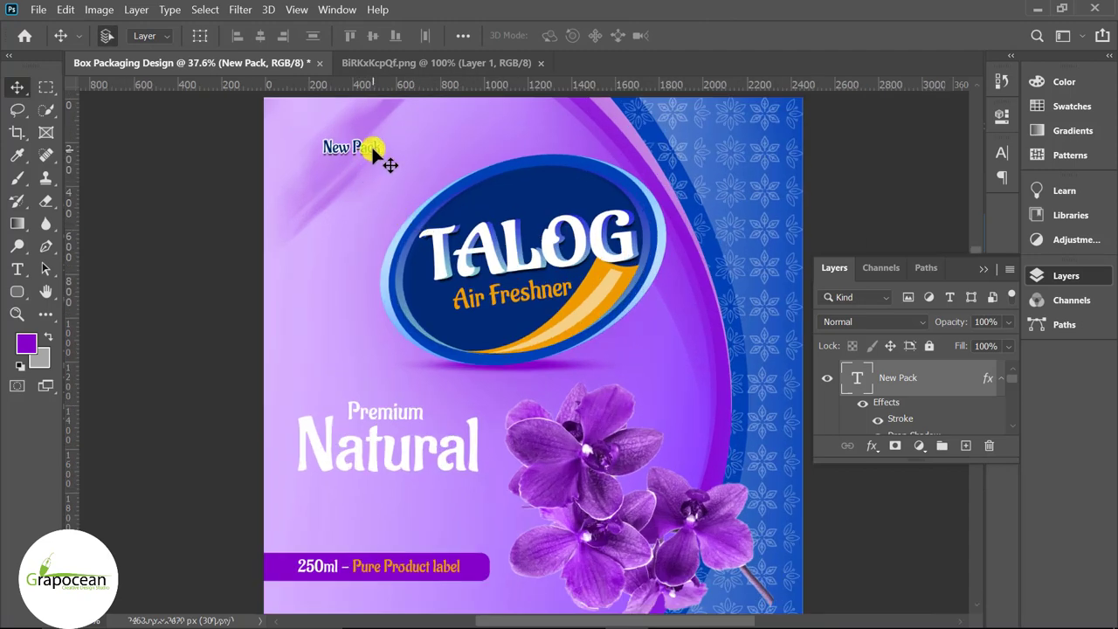
{"action": "key", "text": "ctrl+t"}
{"action": "mouse_move", "coordinate": [396, 166]}
{"action": "left_mouse_down"}
{"action": "mouse_move", "coordinate": [419, 172]}
{"action": "mouse_move", "coordinate": [435, 160]}
{"action": "left_mouse_up"}
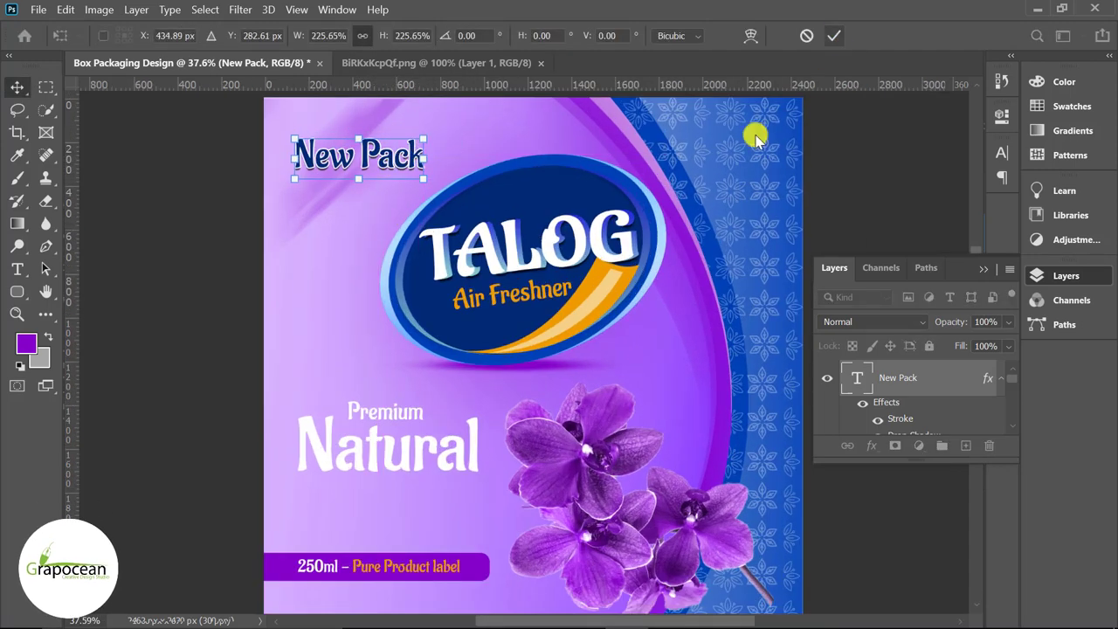
{"action": "key", "text": "Return"}
{"action": "key", "text": "ctrl+0"}
{"action": "scroll", "coordinate": [685, 388], "scroll_direction": "down", "scroll_amount": 1}
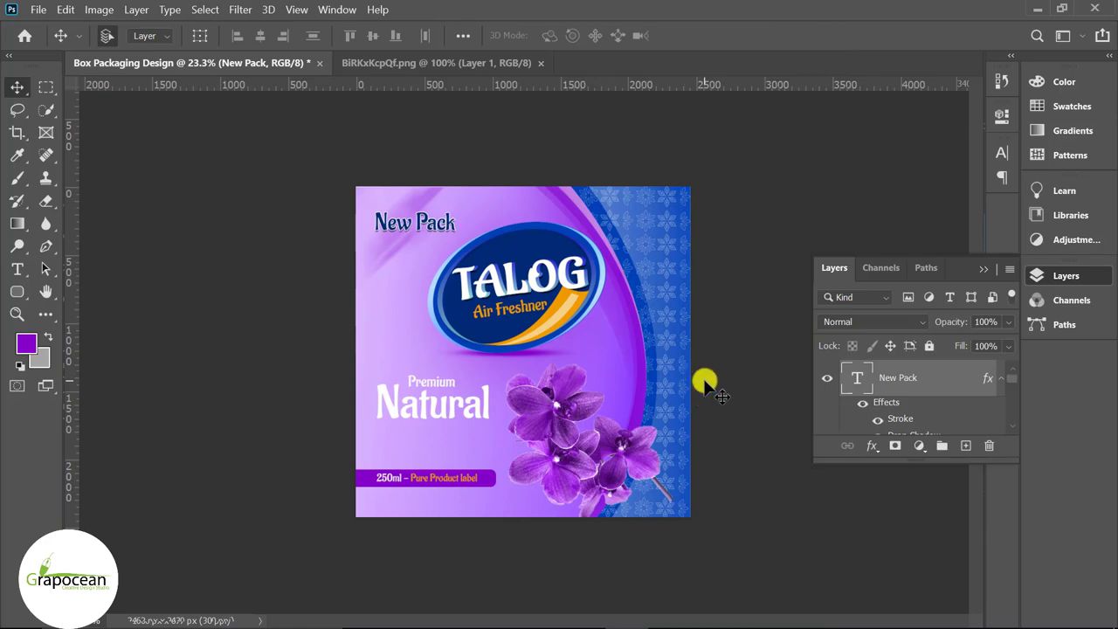